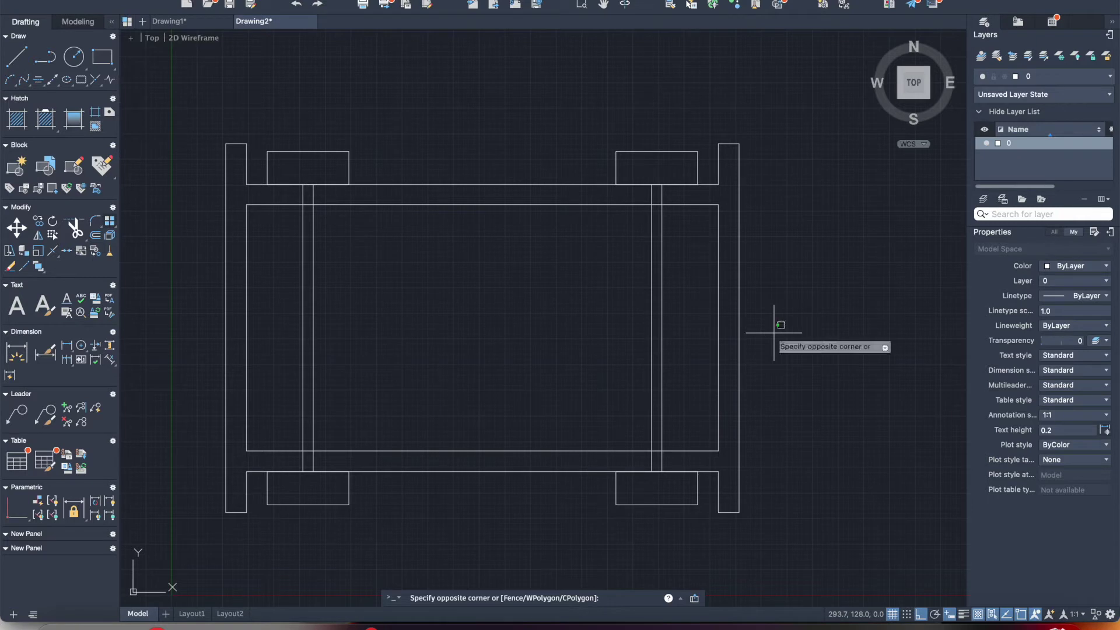
# - Move the entire chassis top view straight up, leaving free space between it and the X axis
pyautogui.scroll(-2, 771, 333)
pyautogui.hscroll(5, 771, 333)
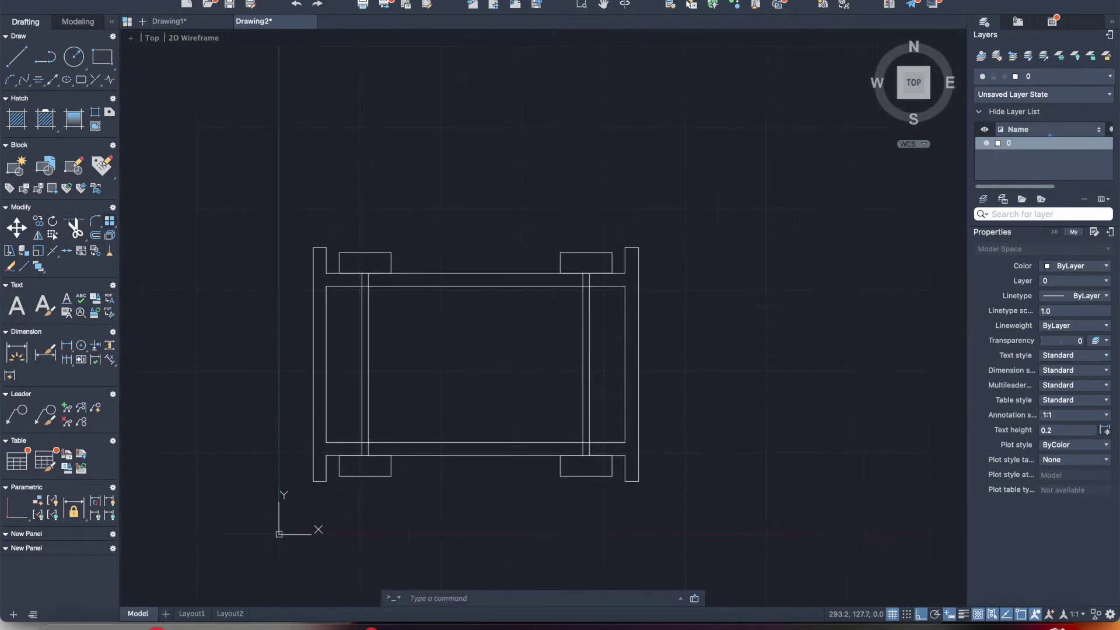
pyautogui.scroll(-4, 739, 339)
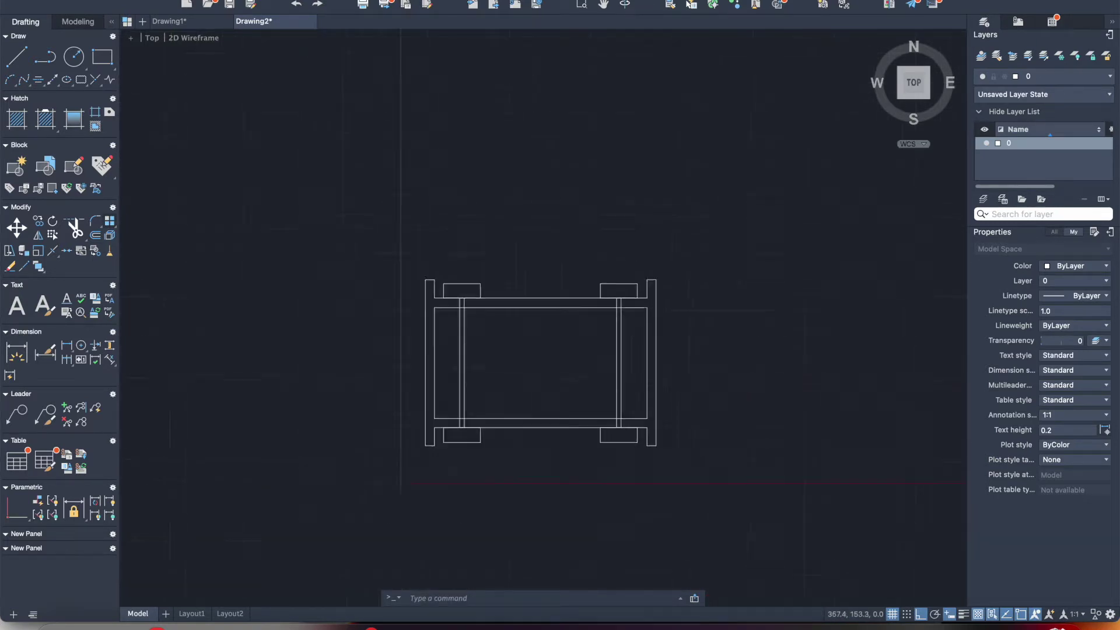
pyautogui.scroll(3, 733, 333)
pyautogui.hscroll(5, 689, 322)
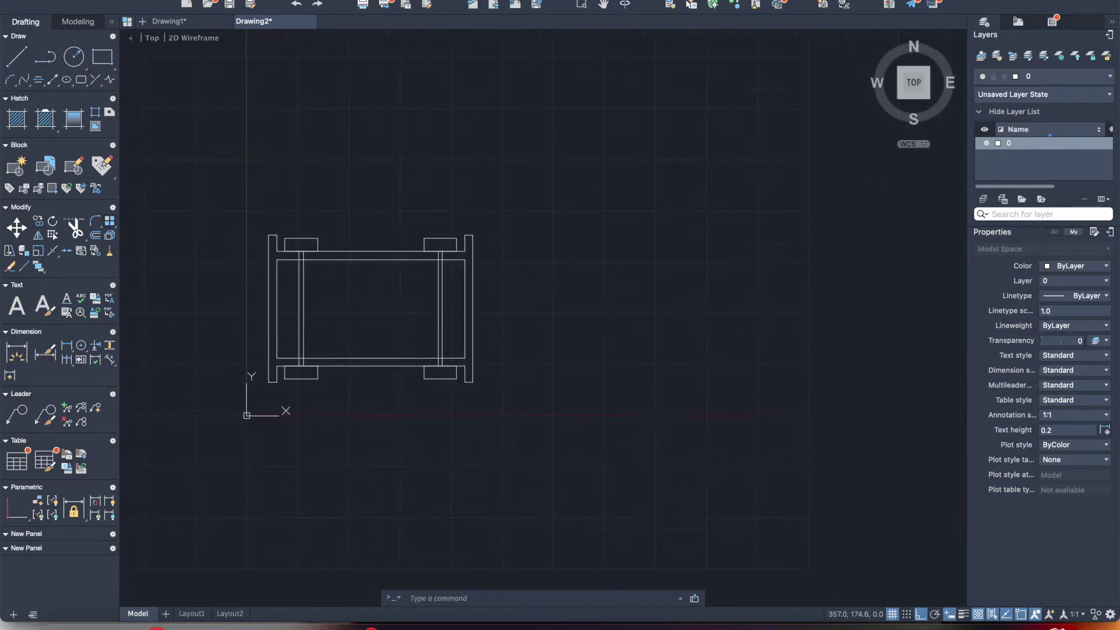
pyautogui.click(255, 206)
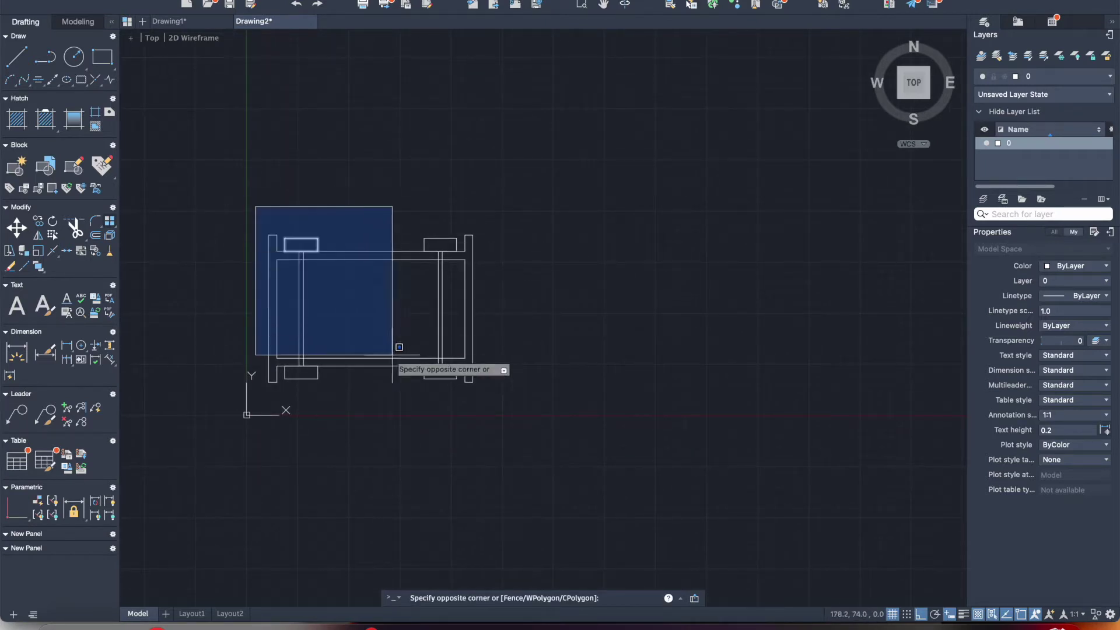
pyautogui.click(494, 392)
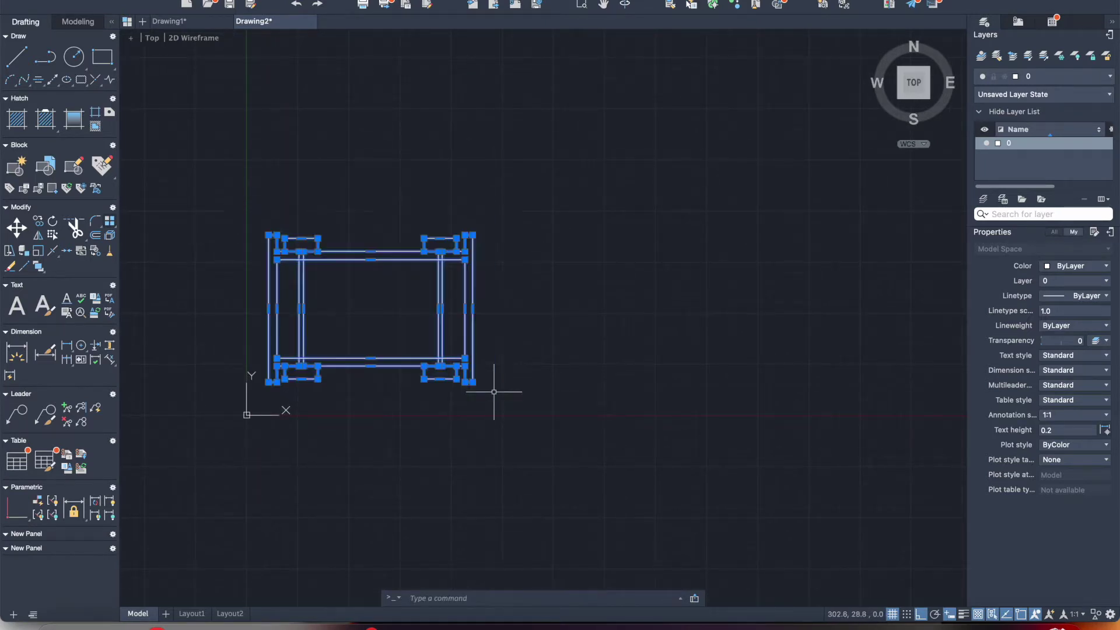
pyautogui.click(17, 228)
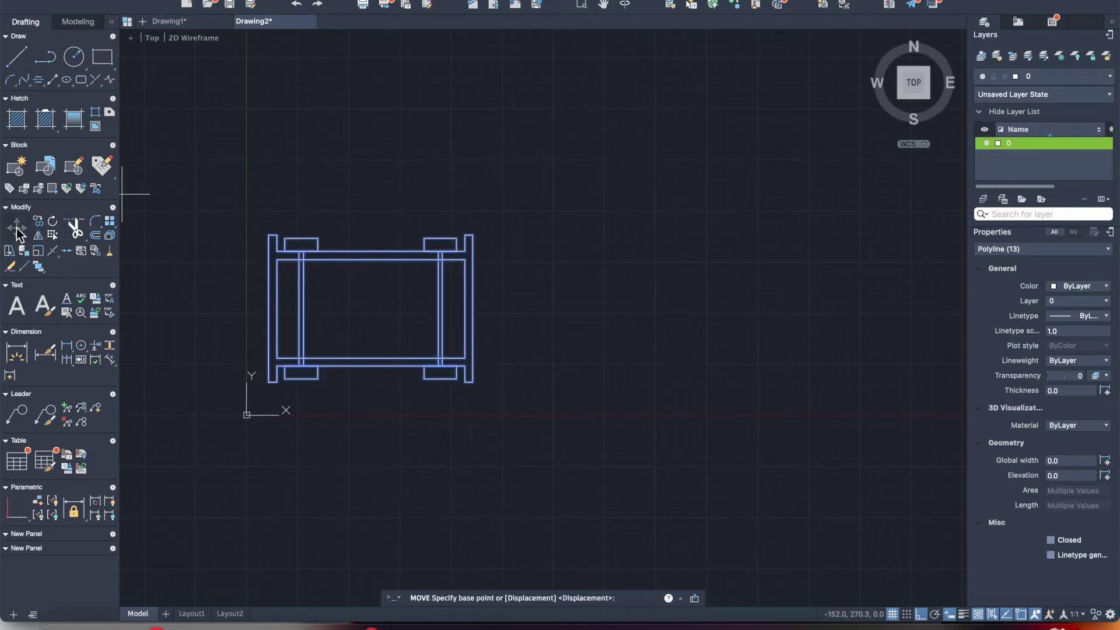
pyautogui.click(269, 235)
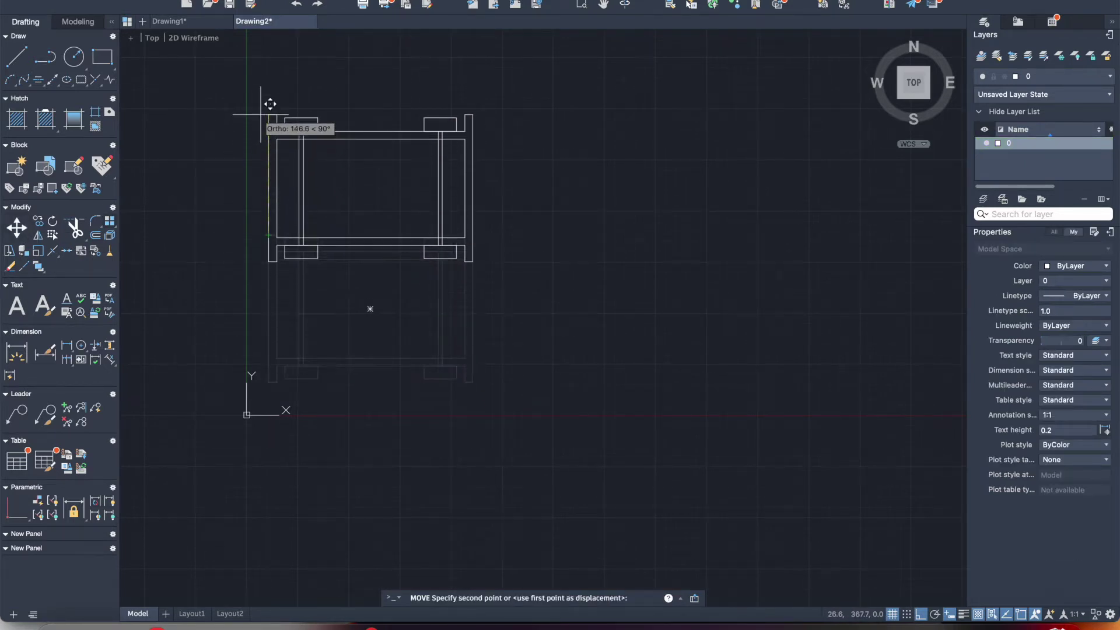
pyautogui.click(277, 77)
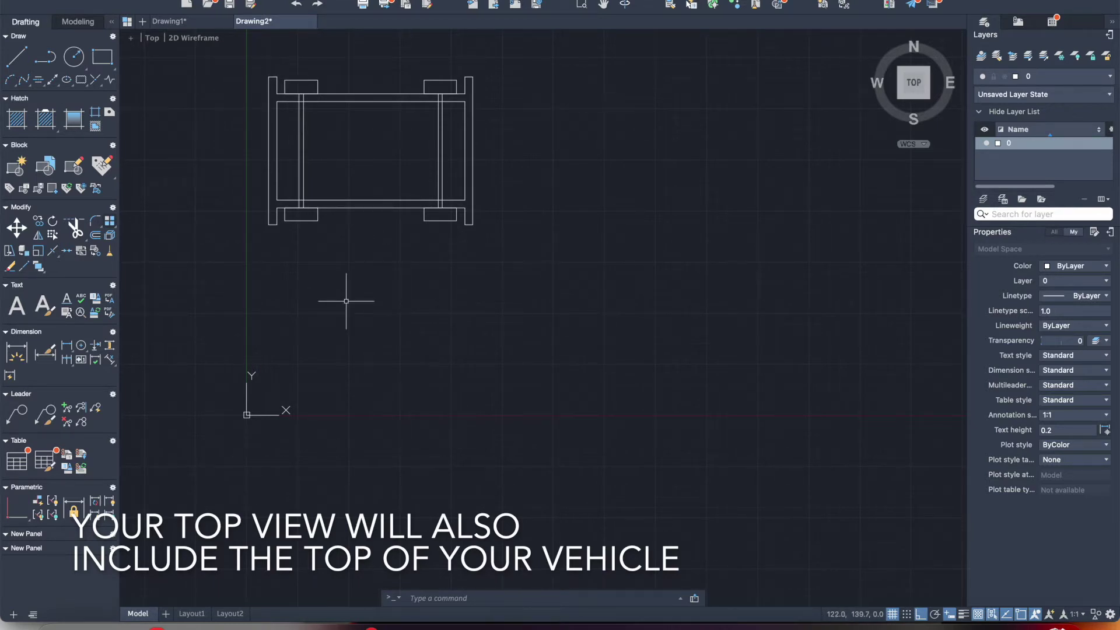
# - Copy the entire chassis top view horizontally to the right of the original, leaving a gap between them
pyautogui.click(254, 56)
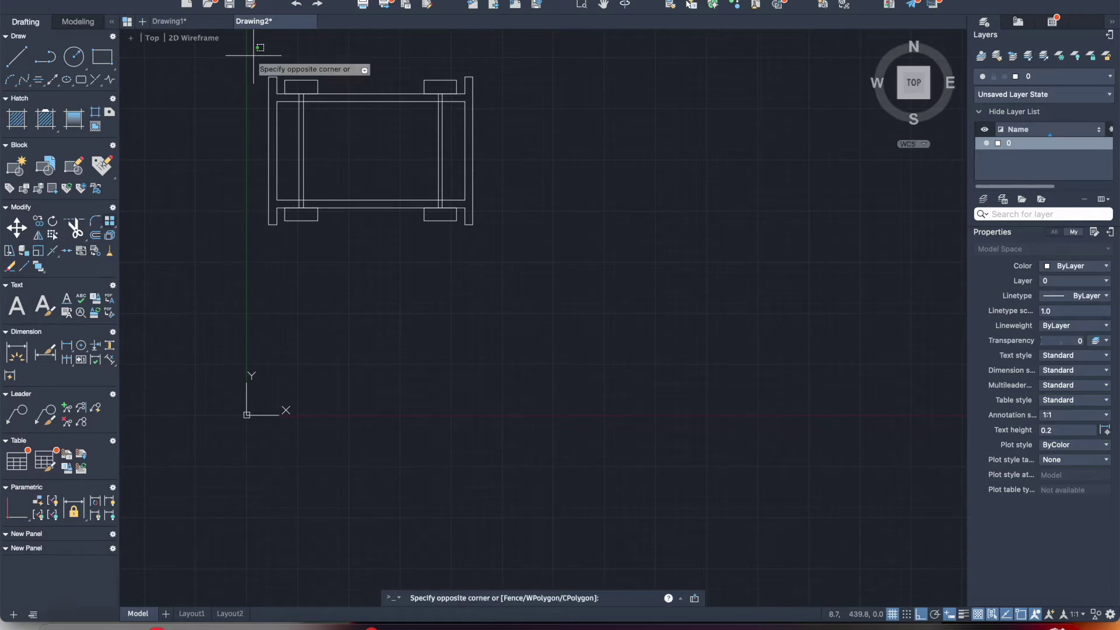
pyautogui.click(533, 242)
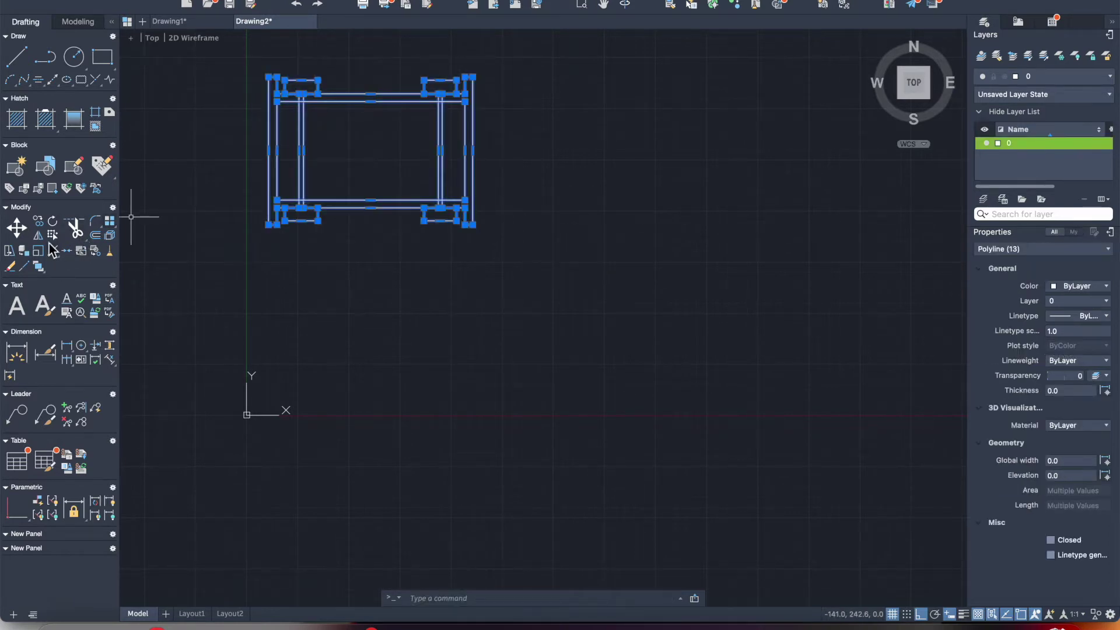
pyautogui.click(39, 223)
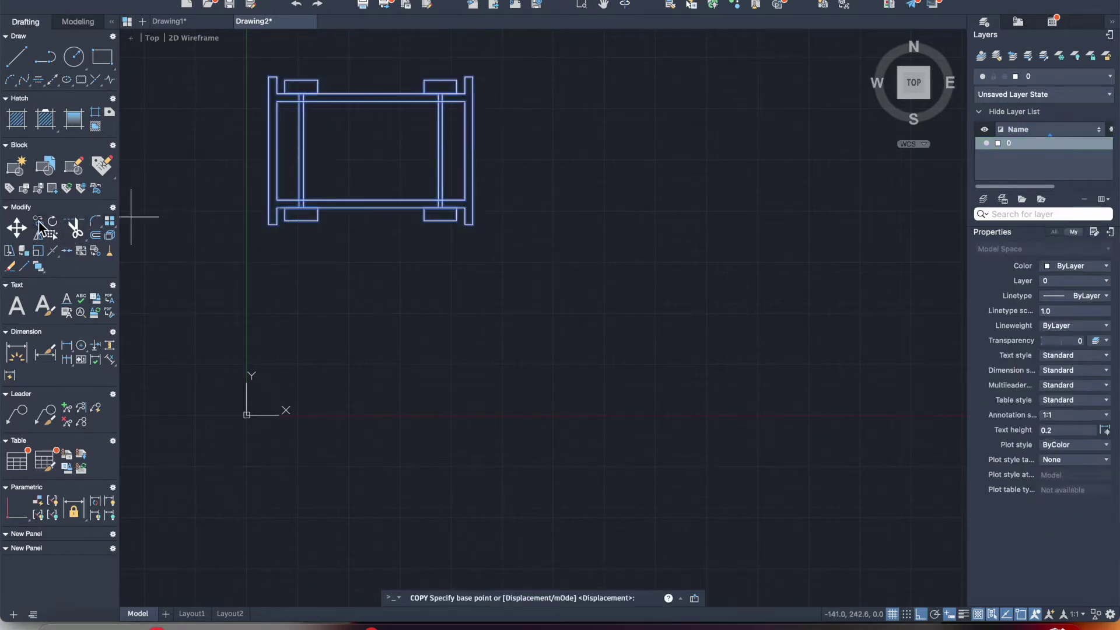
pyautogui.click(473, 224)
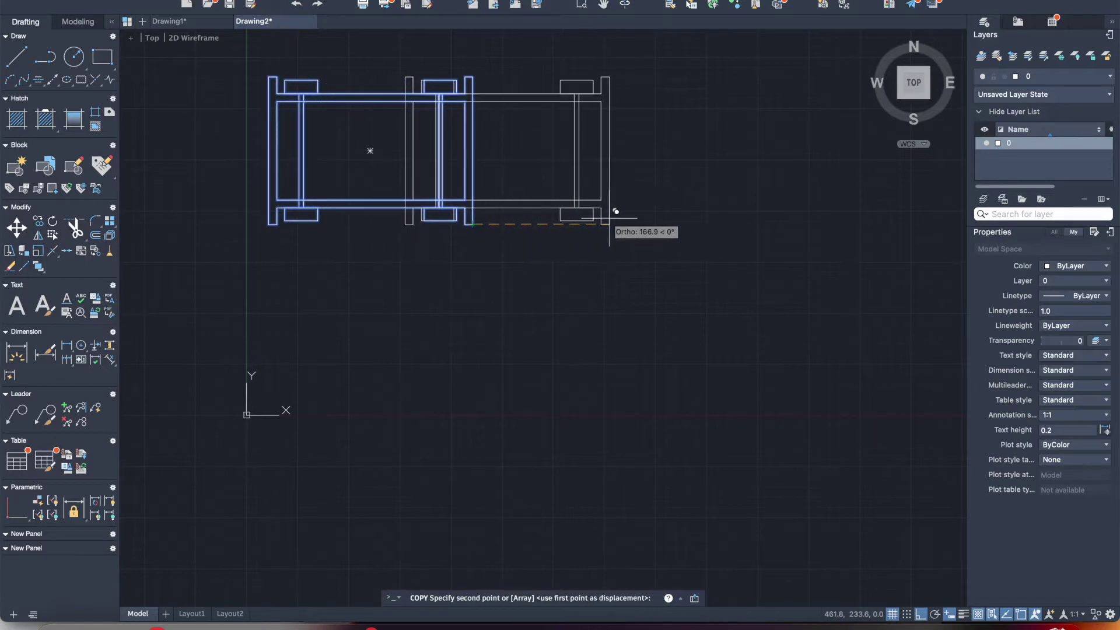
pyautogui.click(829, 224)
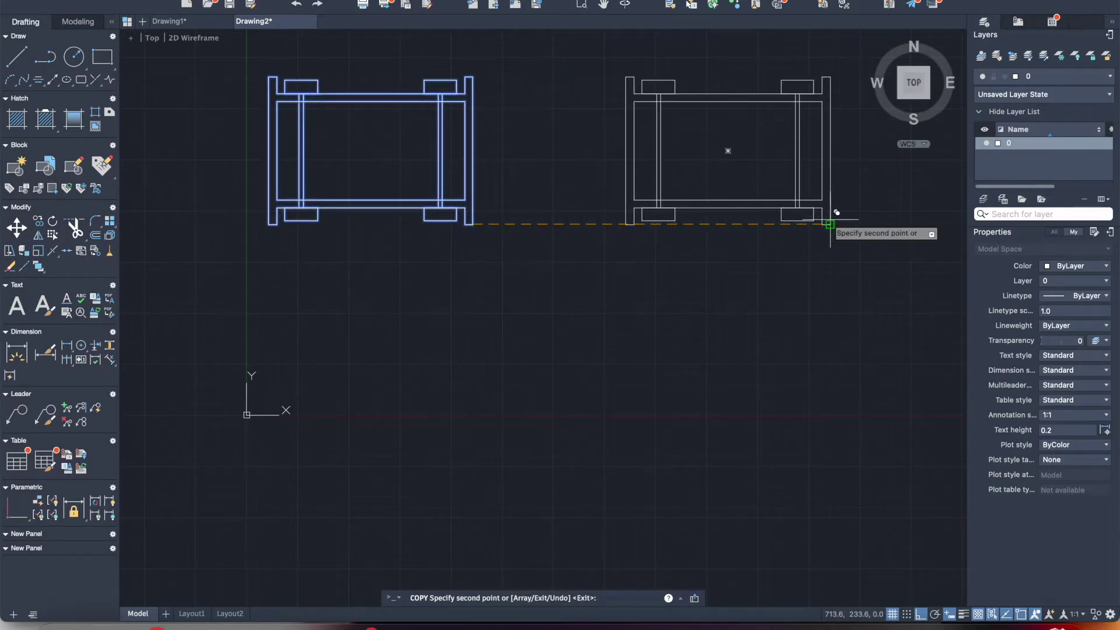
pyautogui.press('Return')
pyautogui.moveTo(547, 347); pyautogui.dragTo(479, 378, button='middle')
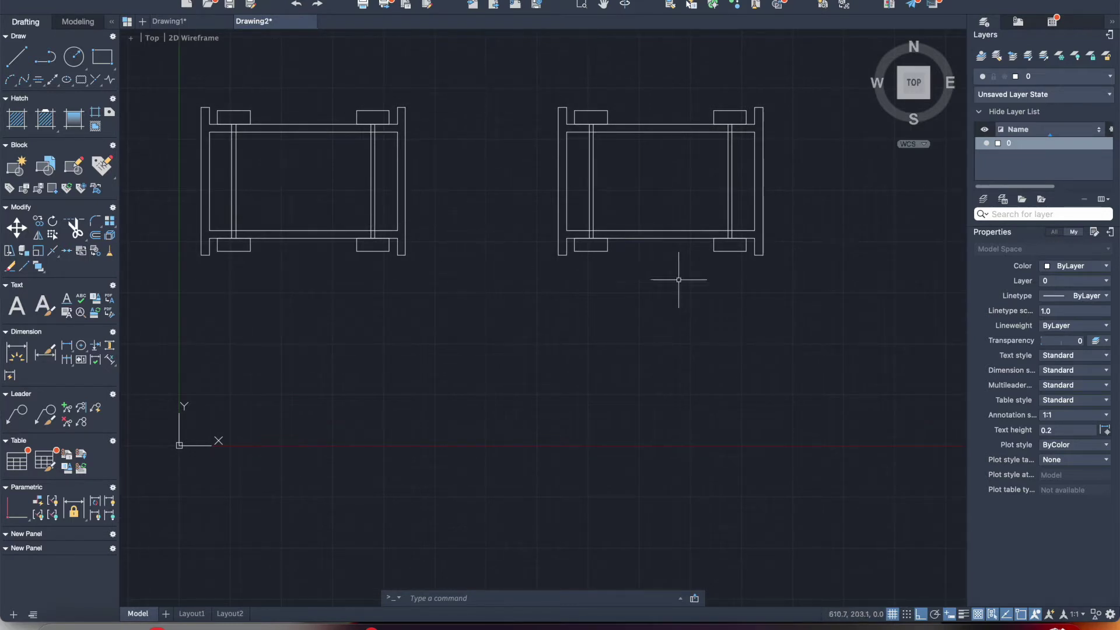
# - Change the model view to SE Isometric and frame the copied chassis
pyautogui.click(153, 38)
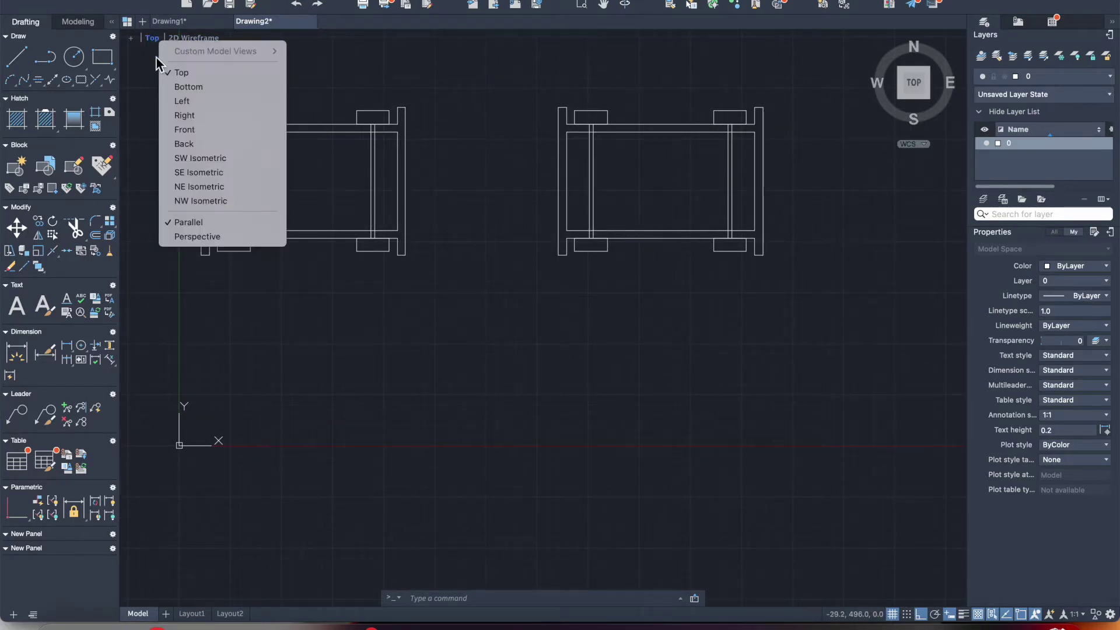
pyautogui.click(181, 173)
pyautogui.moveTo(670, 387); pyautogui.dragTo(589, 308, button='middle')
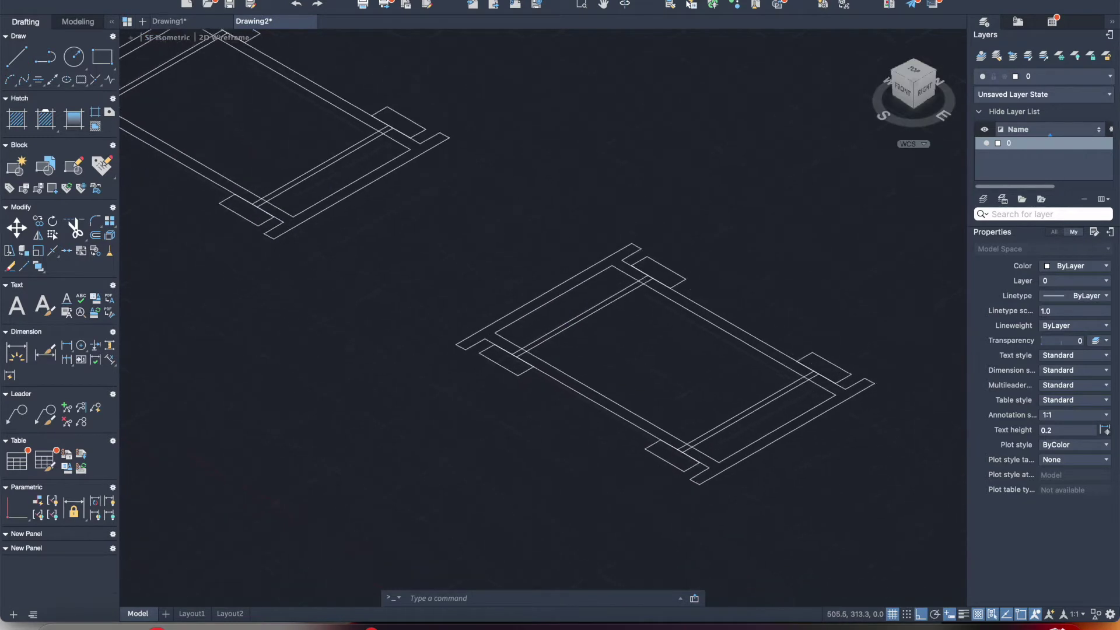
pyautogui.hscroll(2, 673, 393)
pyautogui.scroll(-2, 673, 393)
pyautogui.hscroll(2, 673, 393)
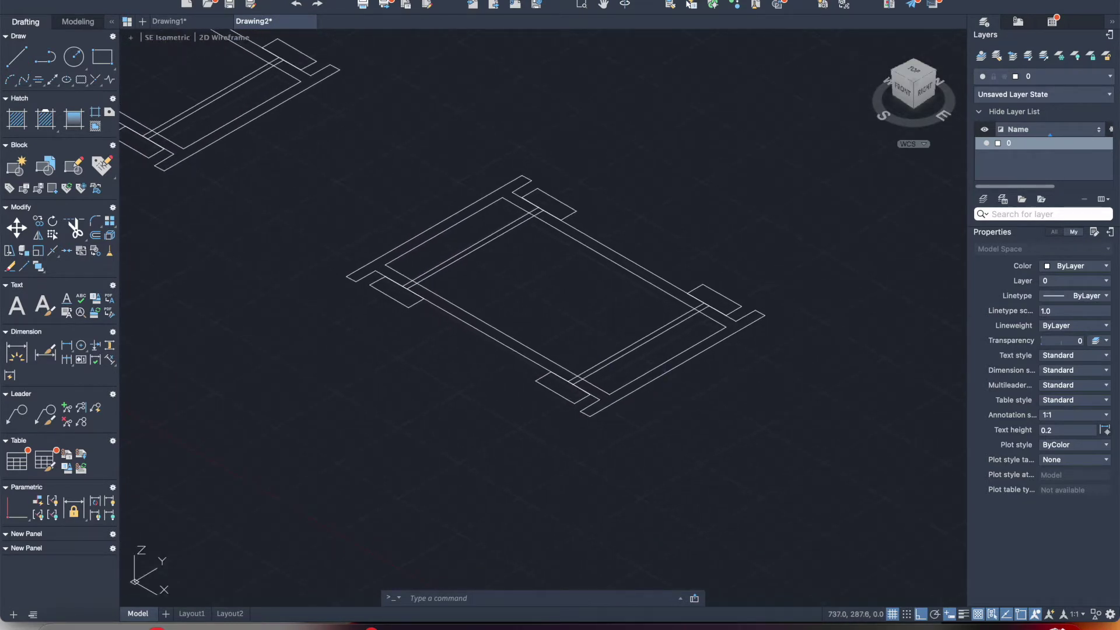
pyautogui.scroll(3, 665, 400)
pyautogui.scroll(2, 665, 399)
pyautogui.hscroll(-2, 665, 400)
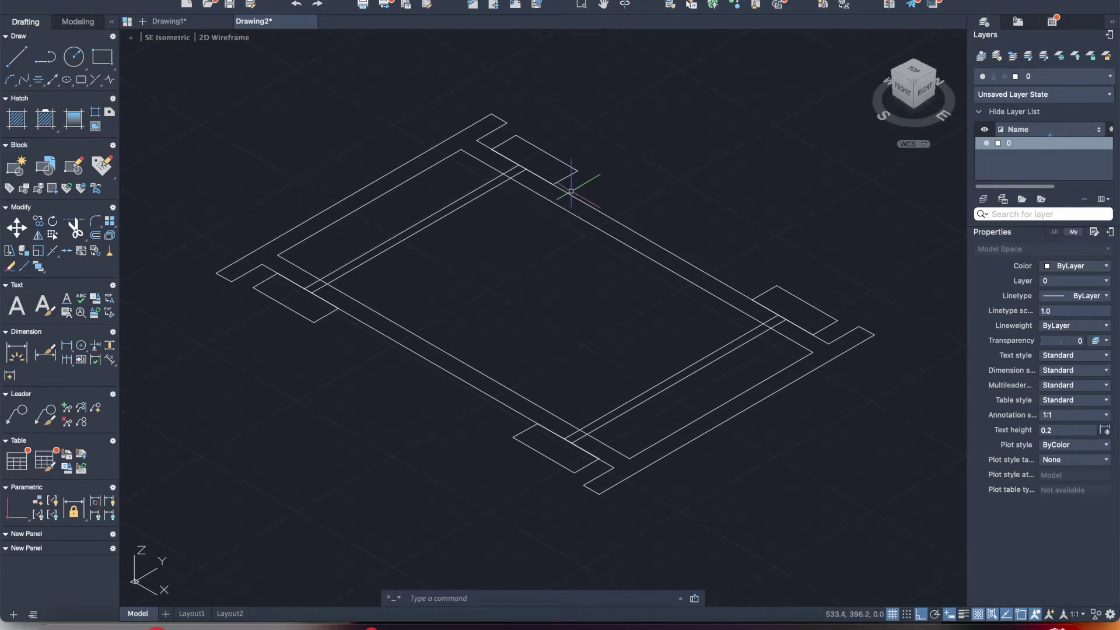
# - Select the copied frame's outer outline and its inner edges to check which of them are separate polylines
pyautogui.click(582, 202)
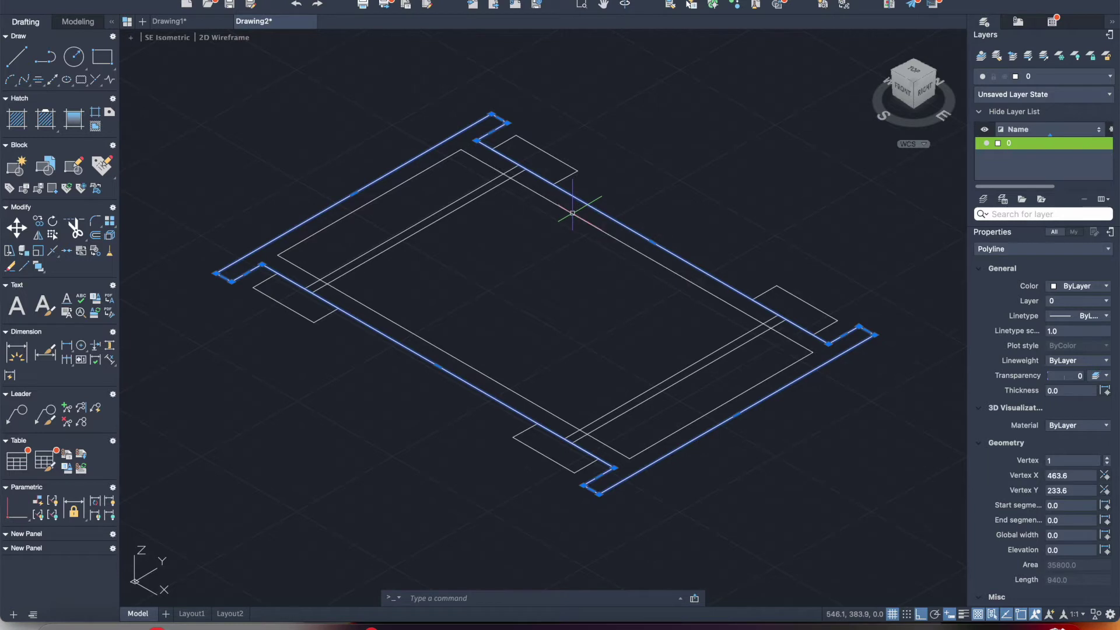
pyautogui.click(572, 213)
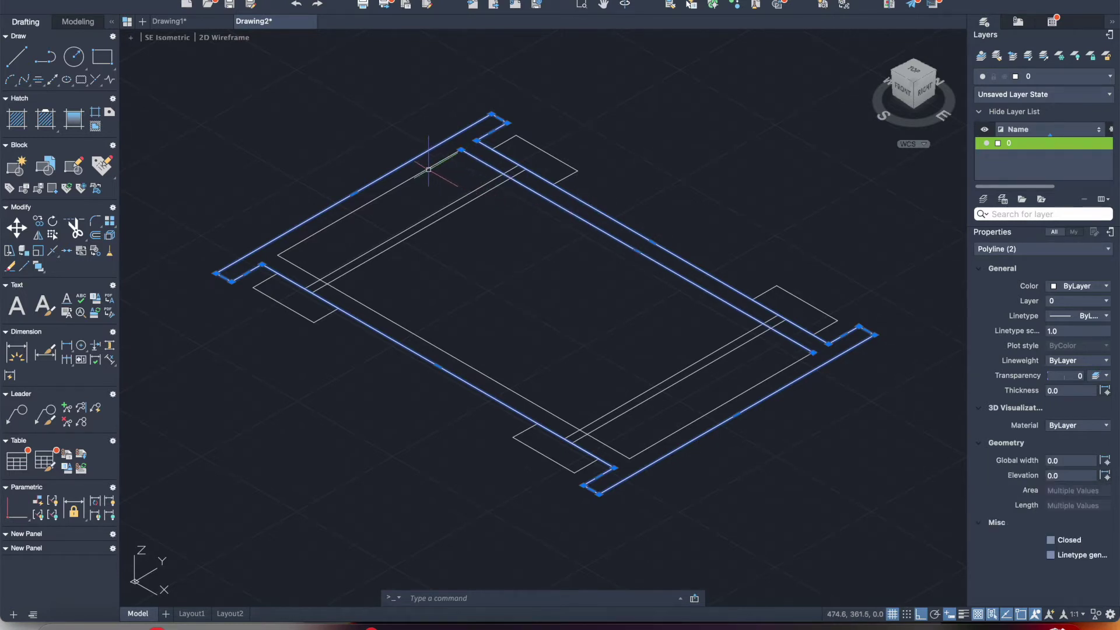
pyautogui.click(376, 200)
pyautogui.click(315, 276)
pyautogui.click(669, 434)
pyautogui.press('Escape')
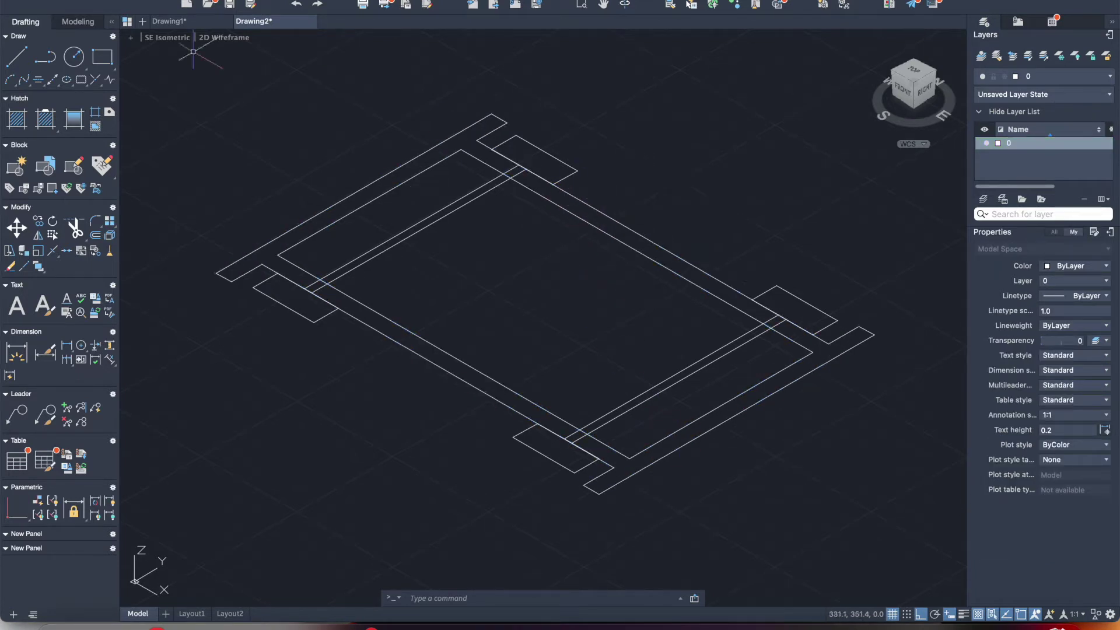
# - Extrude the copied frame's outer outline and inner rectangle to a height of 10 and display the model in Shades of Gray
pyautogui.click(78, 24)
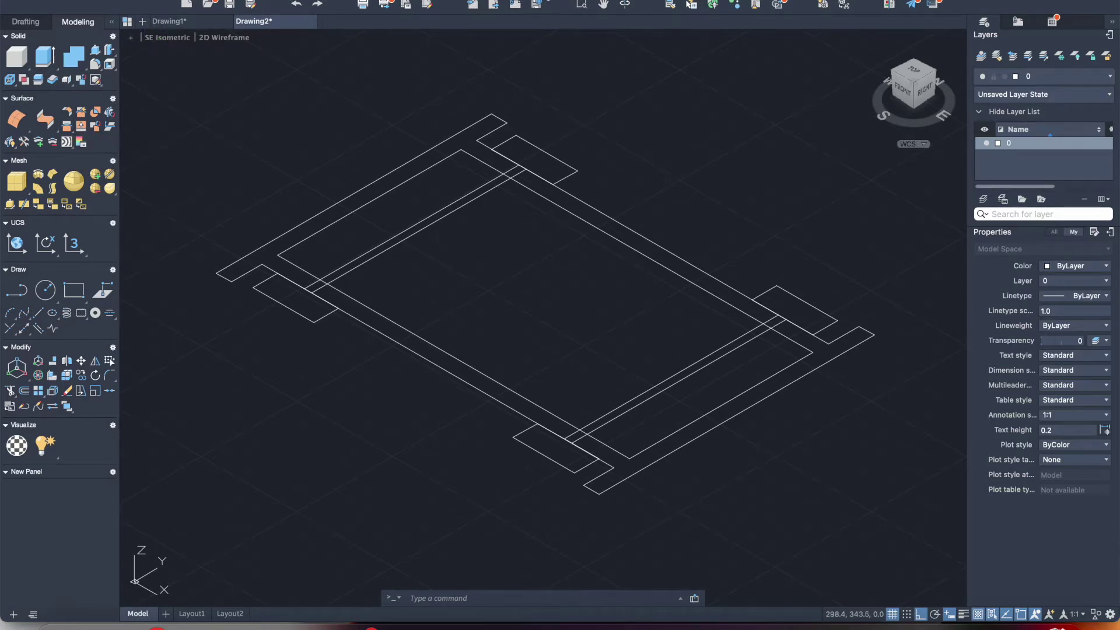
pyautogui.click(42, 57)
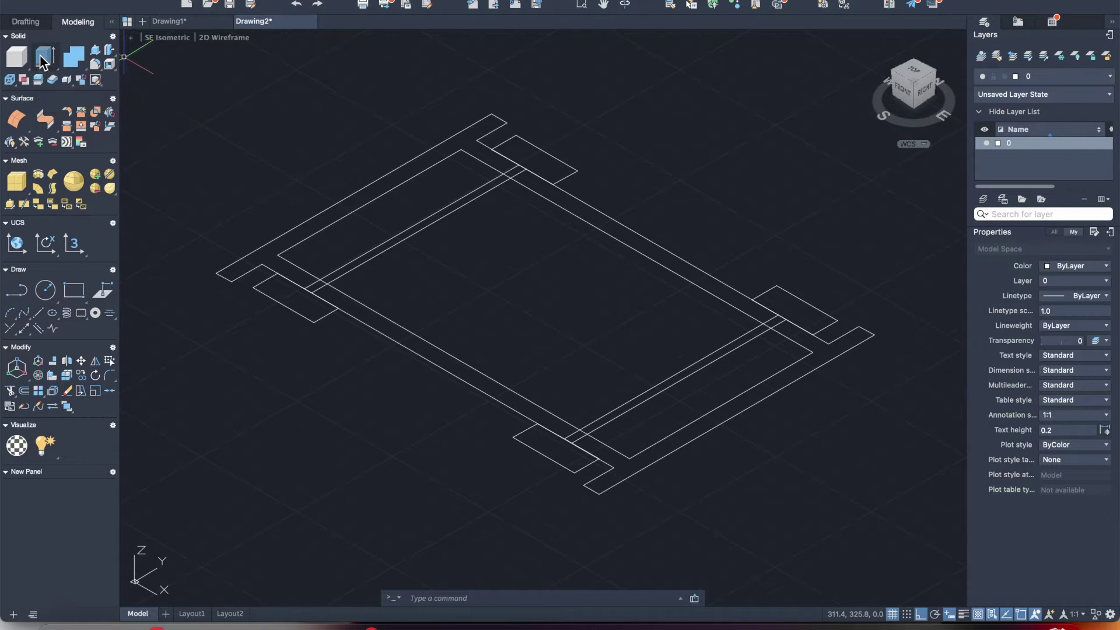
pyautogui.click(578, 199)
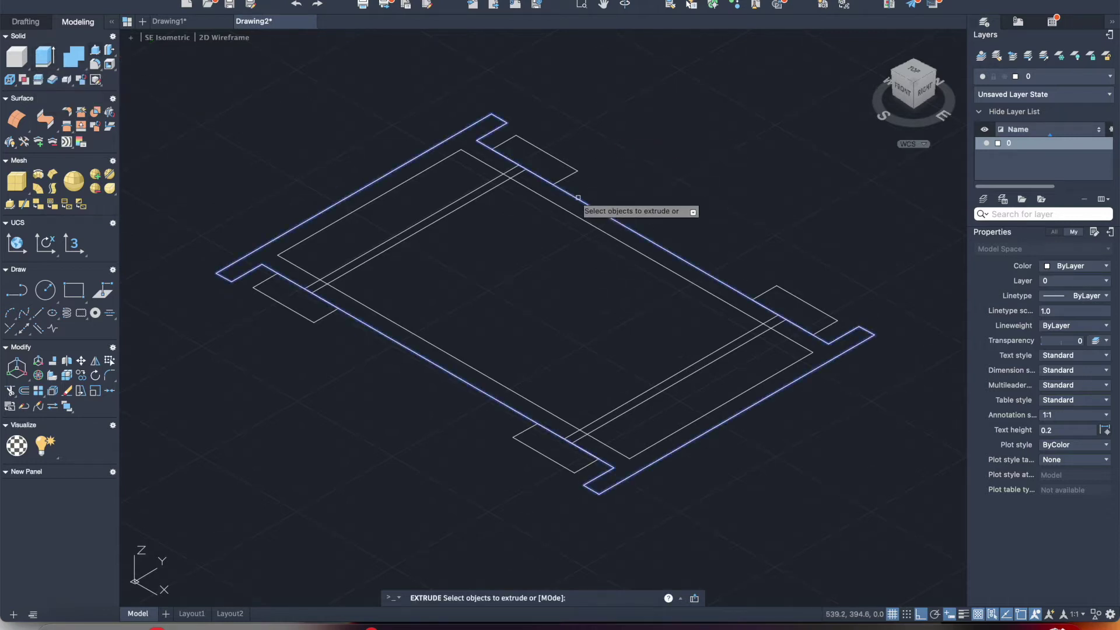
pyautogui.click(565, 208)
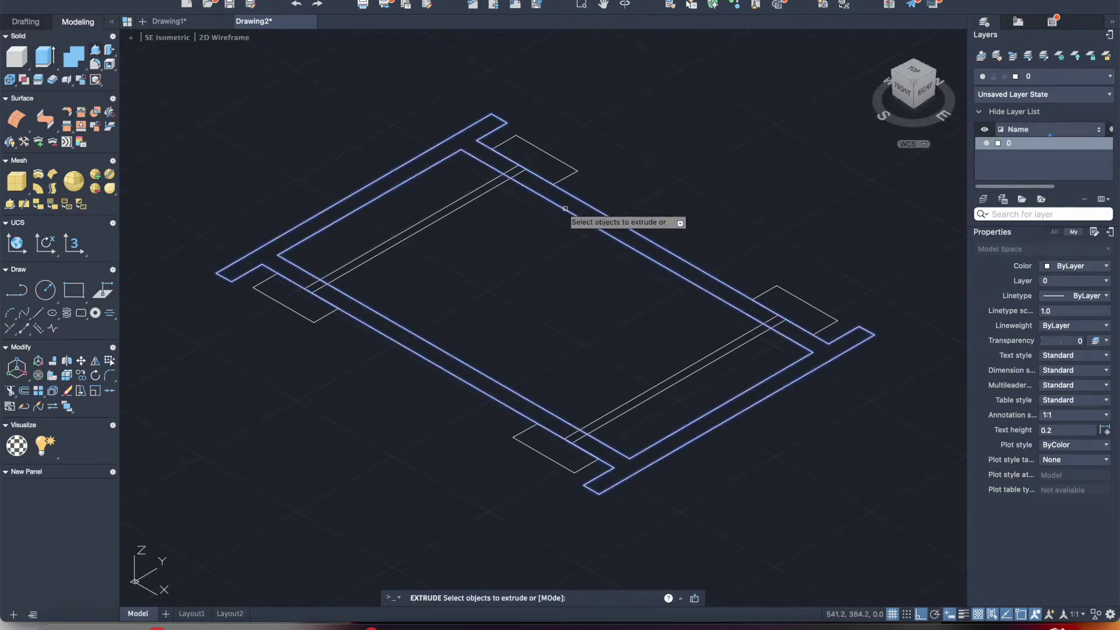
pyautogui.press('Return')
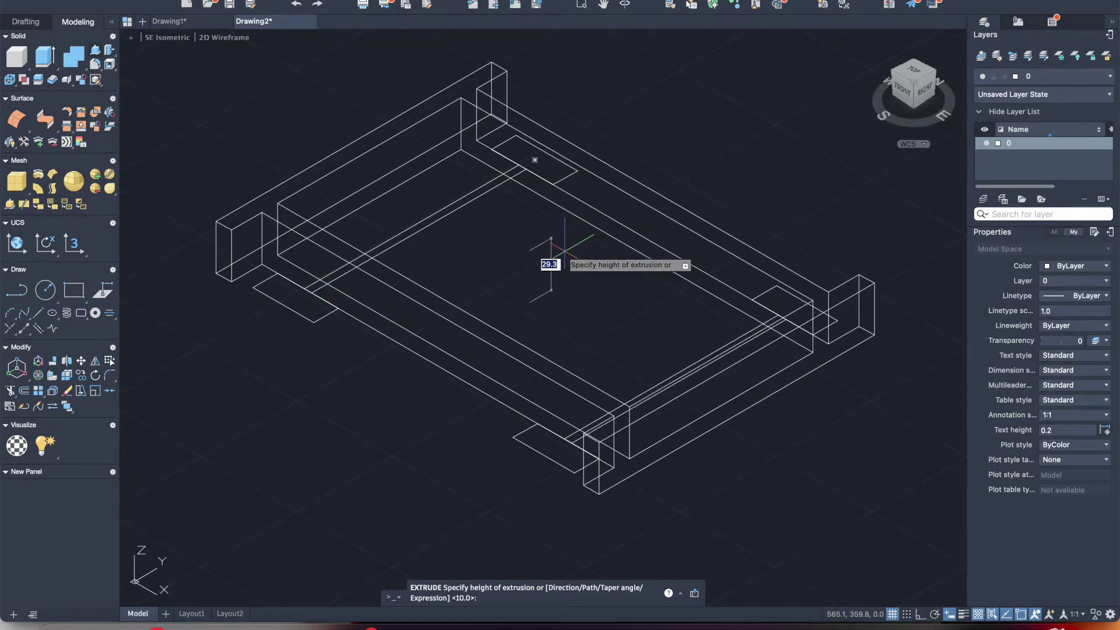
pyautogui.write('10')
pyautogui.press('Return')
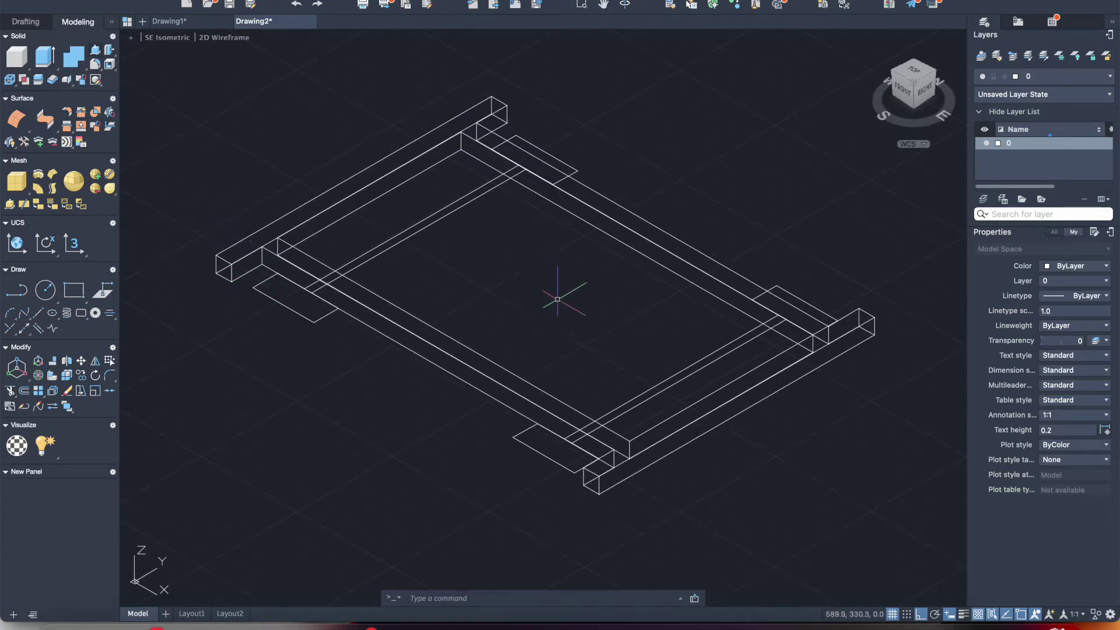
pyautogui.click(223, 38)
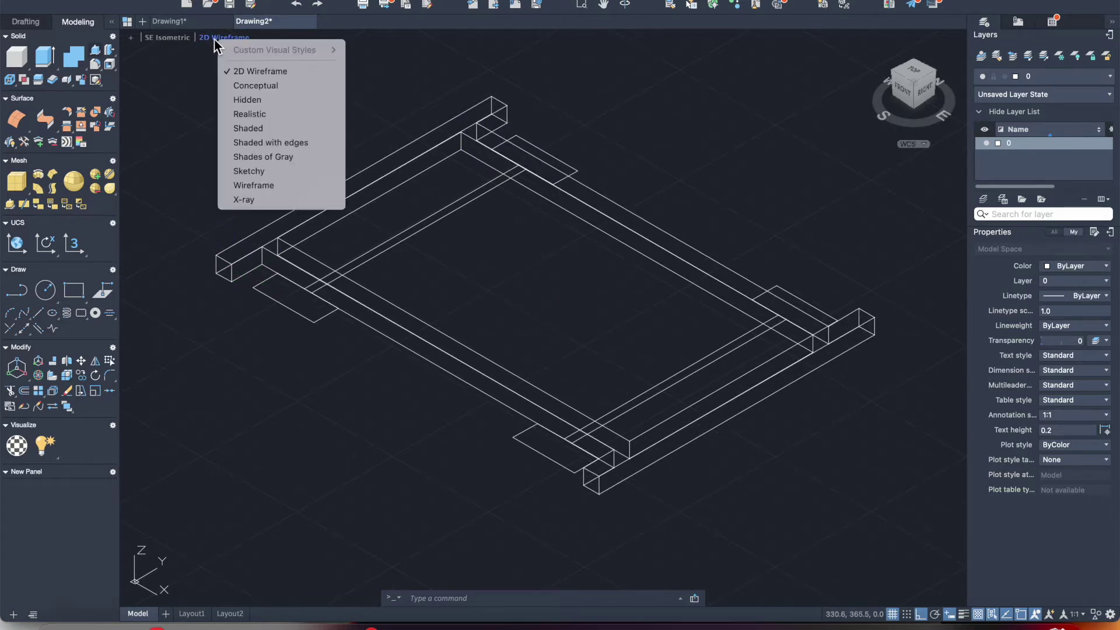
pyautogui.click(242, 156)
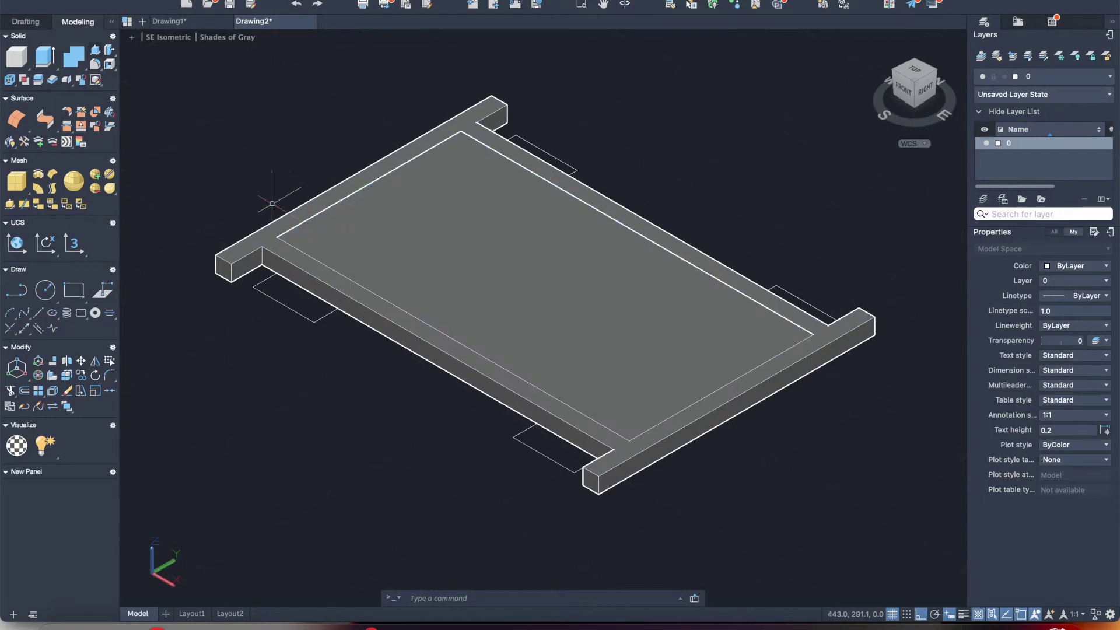
# - Subtract the inner rectangular block from the outer frame solid to hollow out the chassis frame
pyautogui.write('subtract')
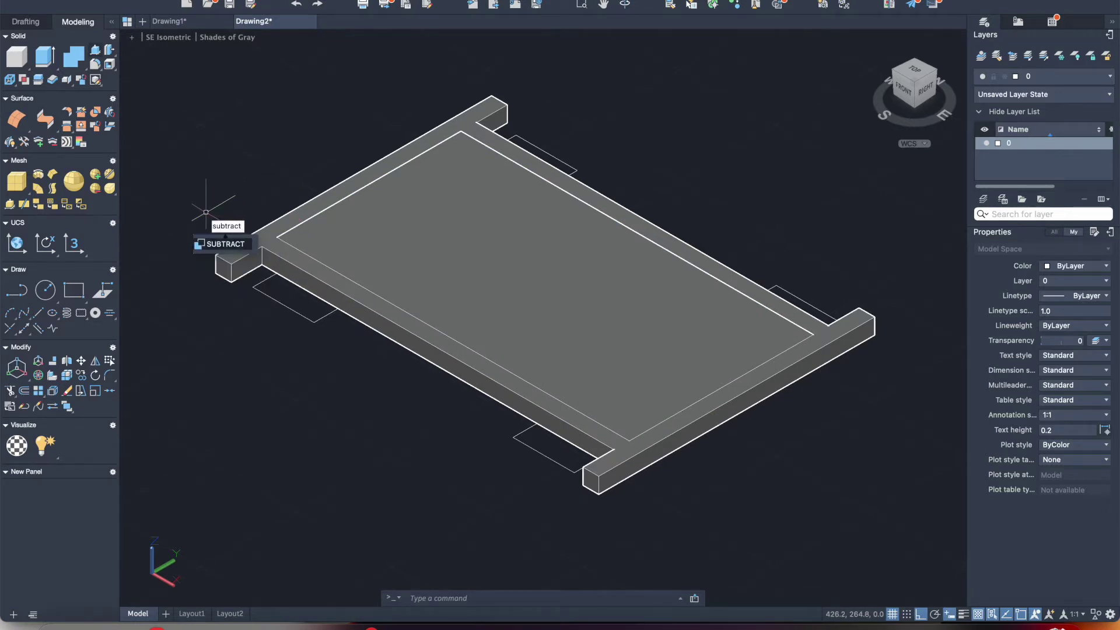
pyautogui.press('Return')
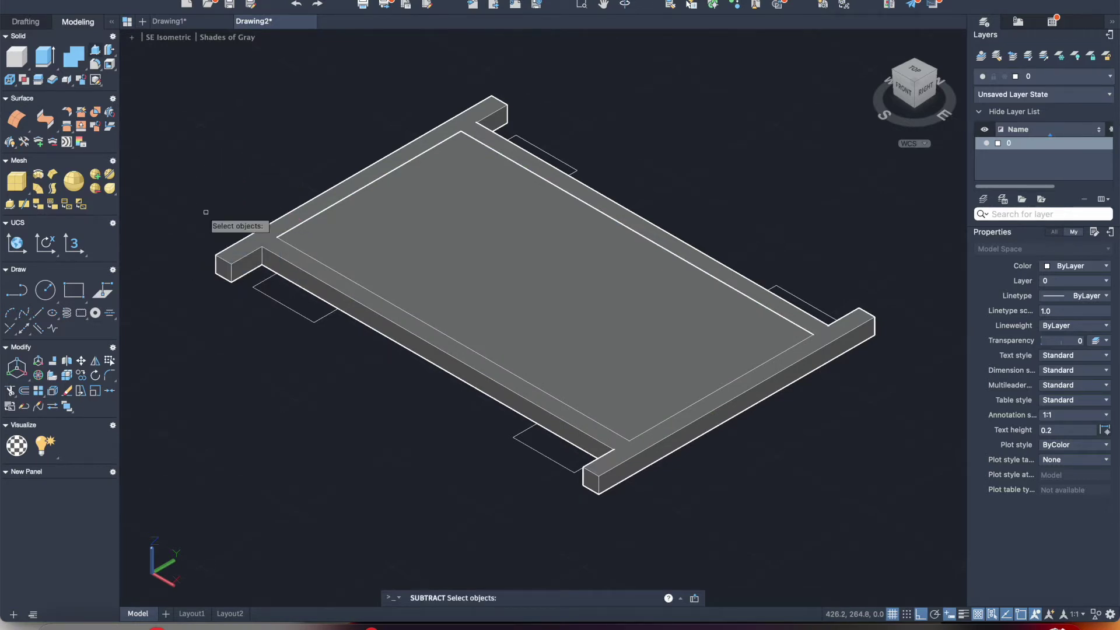
pyautogui.click(298, 209)
pyautogui.press('Return')
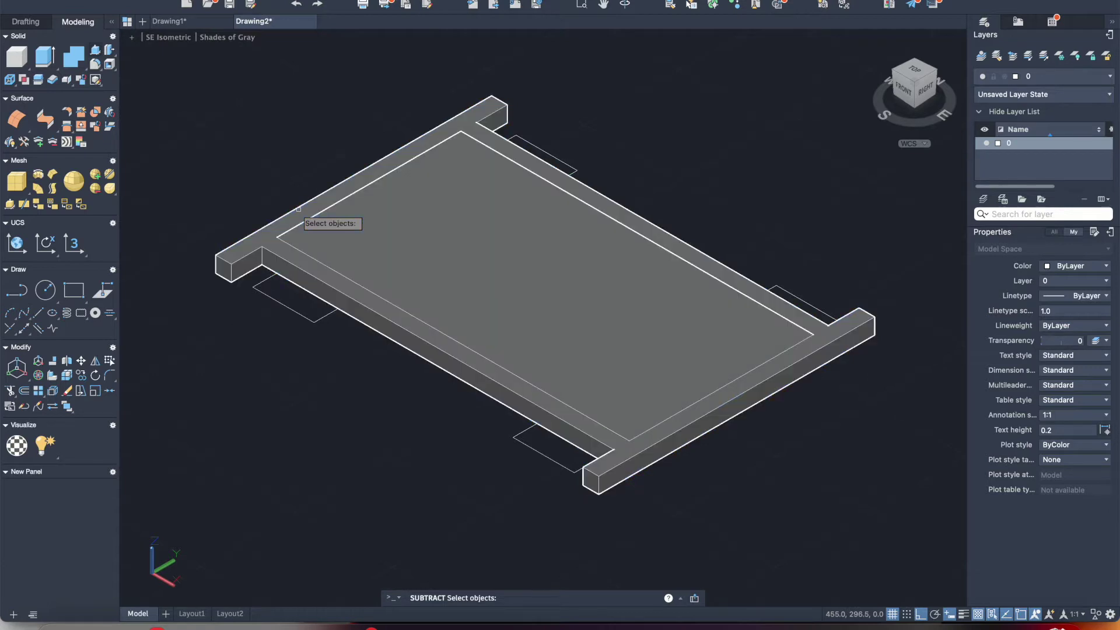
pyautogui.click(361, 222)
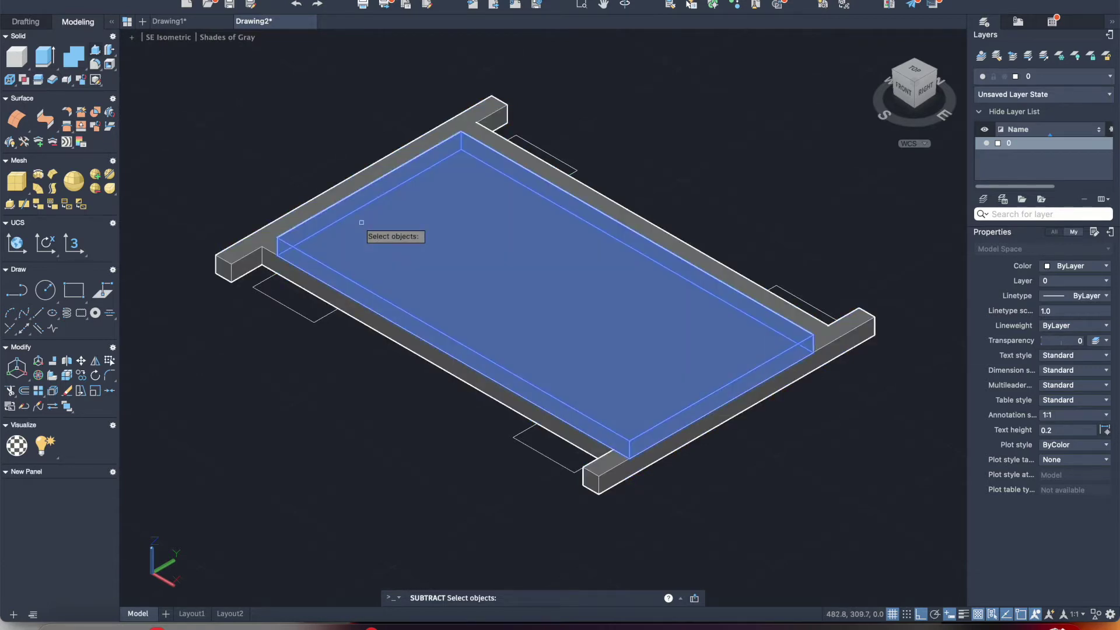
pyautogui.press('Return')
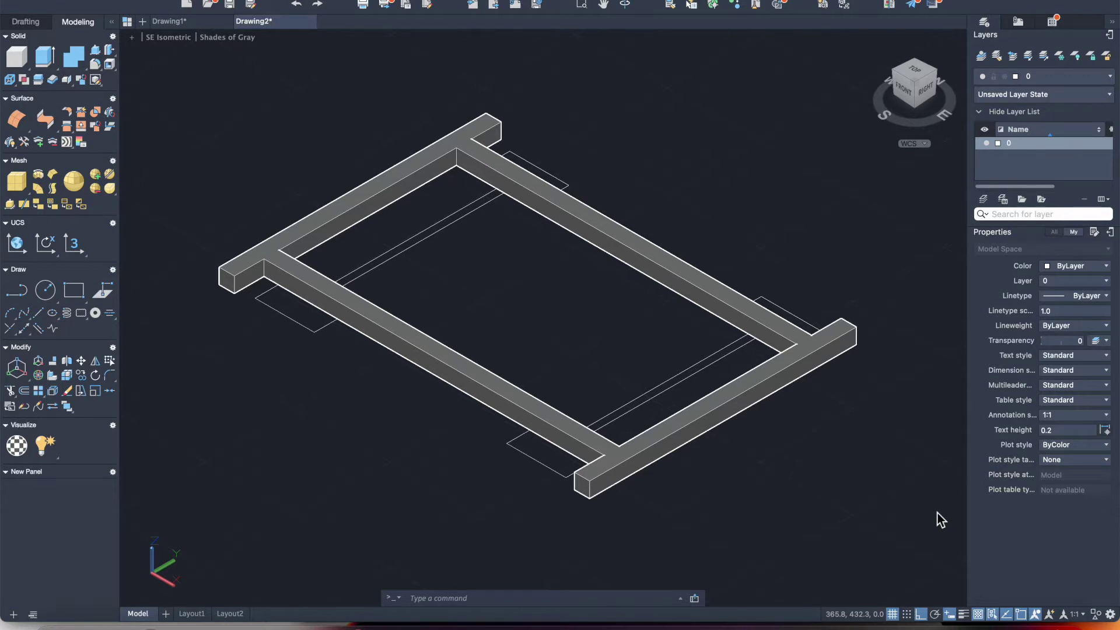
pyautogui.scroll(2, 788, 242)
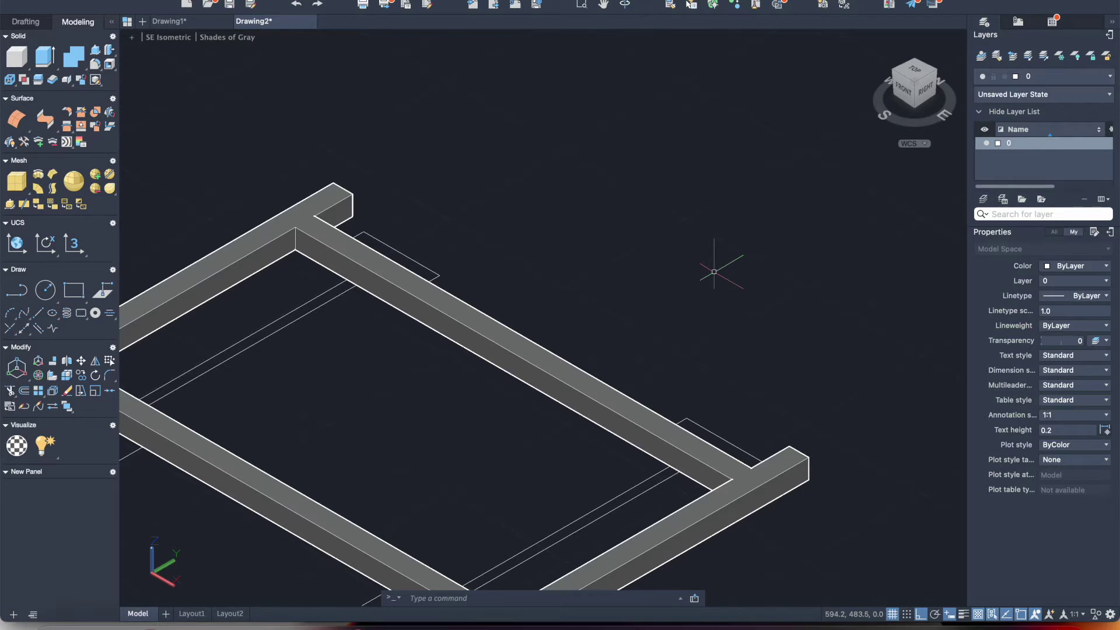
# - Create a torus with radius 4 and tube radius 1 in the empty space beside the chassis frame
pyautogui.write('tor')
pyautogui.press('Return')
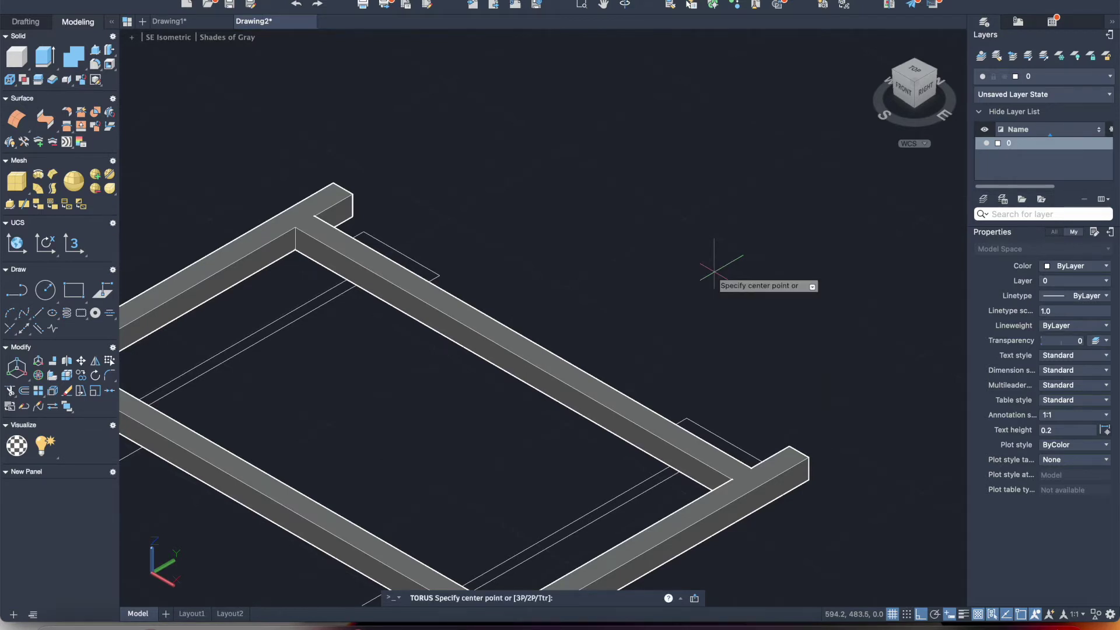
pyautogui.click(698, 239)
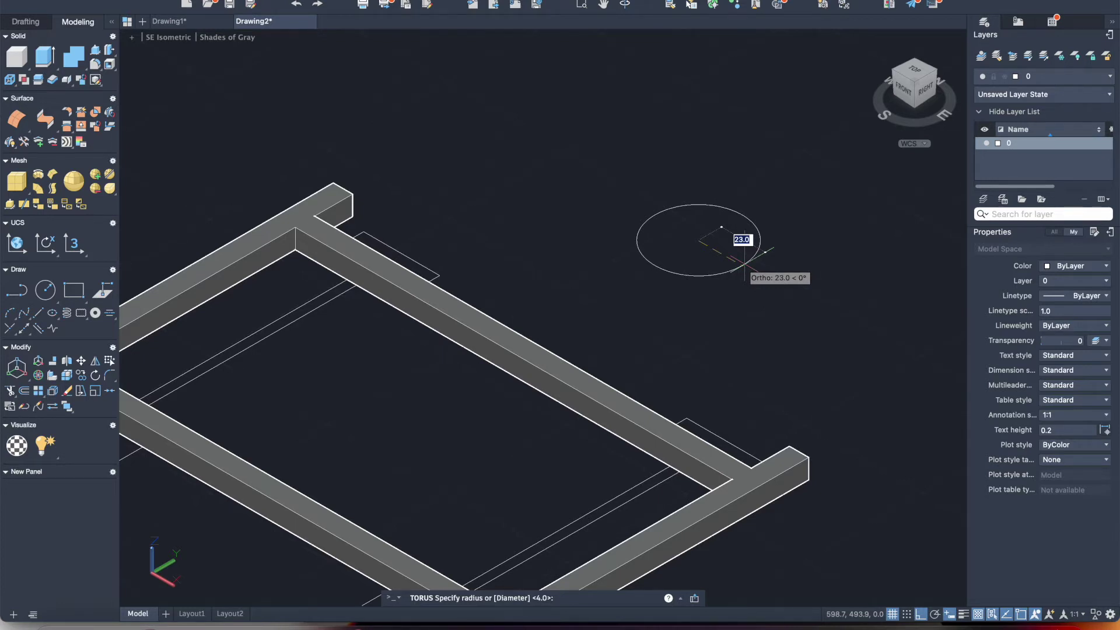
pyautogui.write('4')
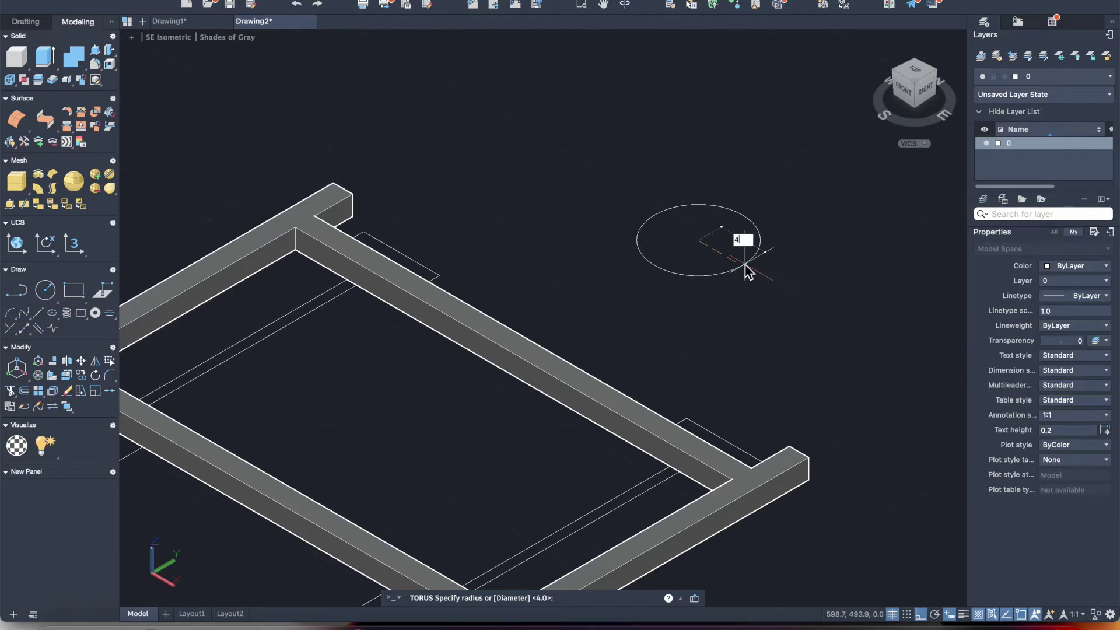
pyautogui.press('Return')
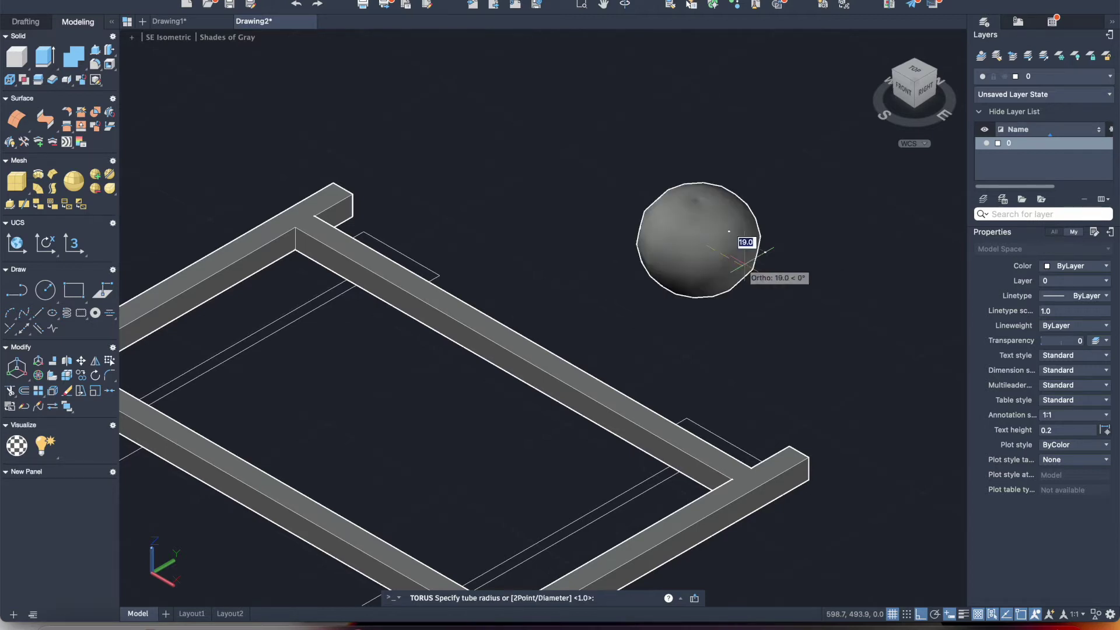
pyautogui.write('1')
pyautogui.press('Return')
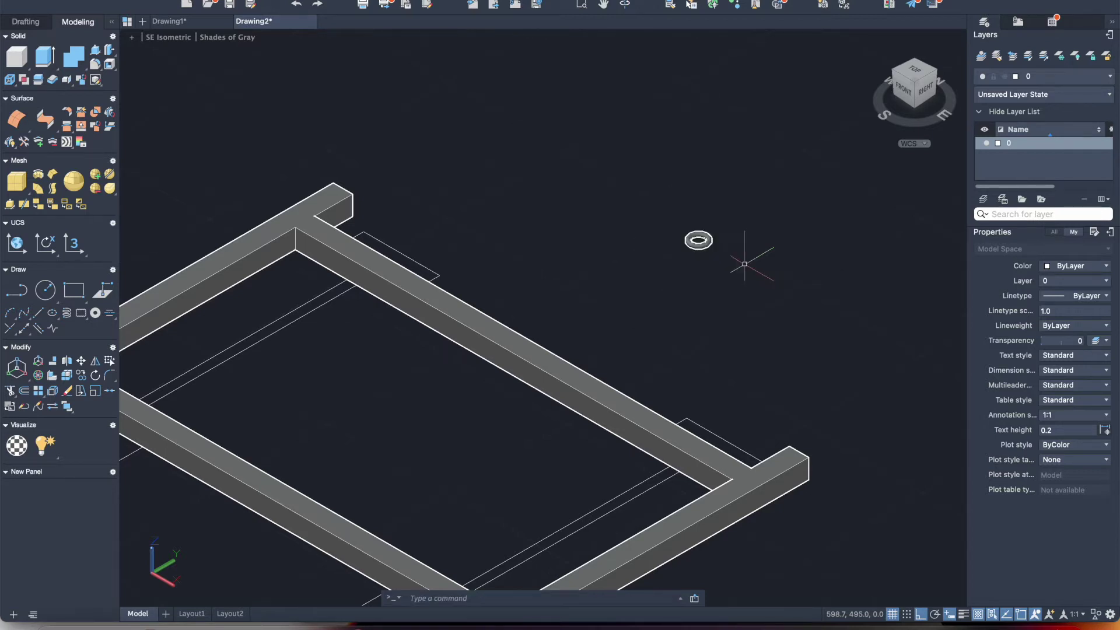
pyautogui.scroll(5, 700, 221)
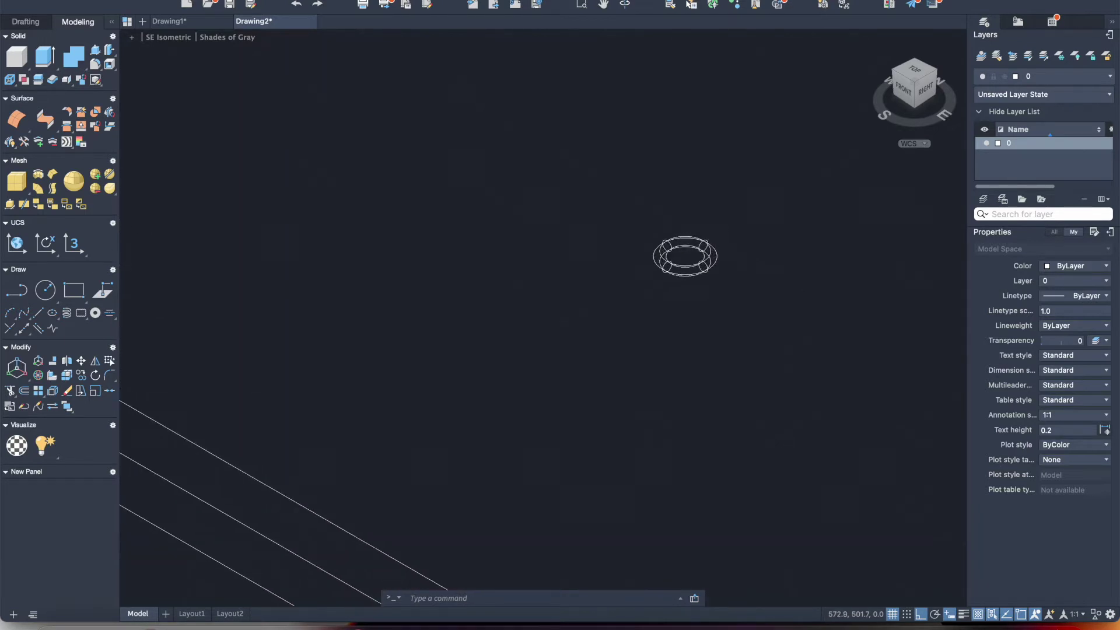
pyautogui.scroll(-8, 659, 268)
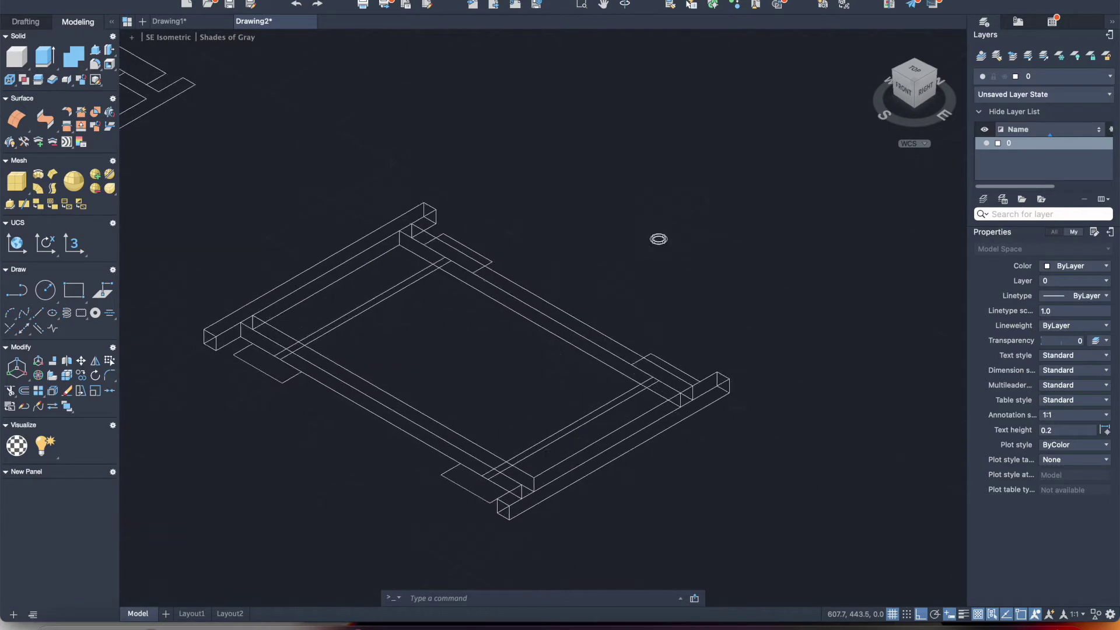
pyautogui.scroll(3, 636, 297)
pyautogui.hscroll(-1, 636, 296)
pyautogui.scroll(1, 636, 297)
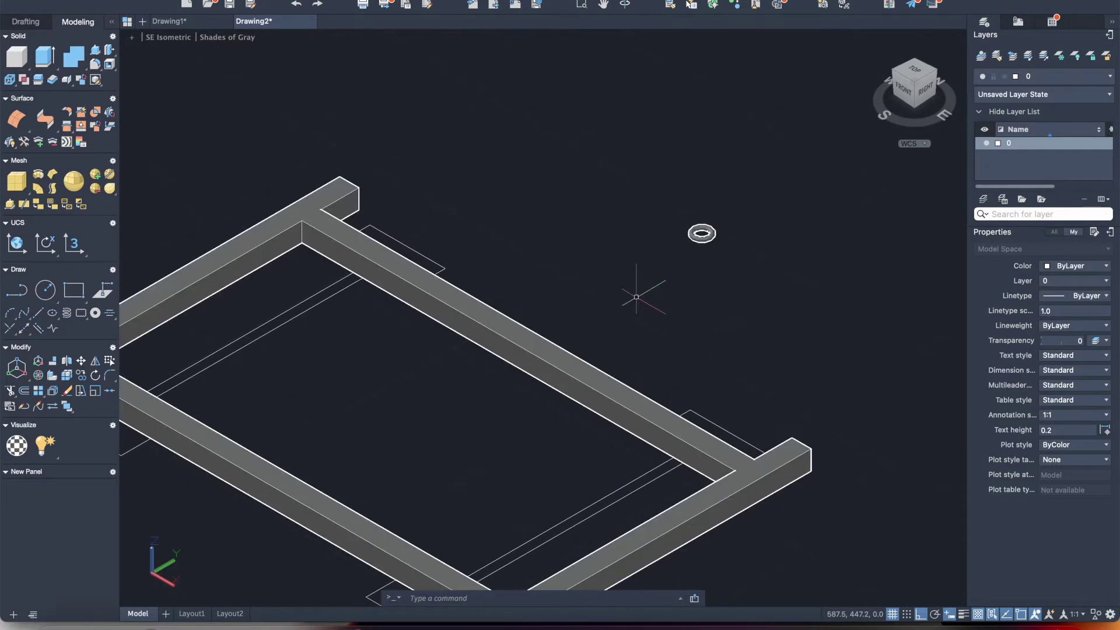
# - Check the axles and their ends in the hand-drawn bottom view of the vehicle, and return to AutoCAD
pyautogui.press('super+Tab')
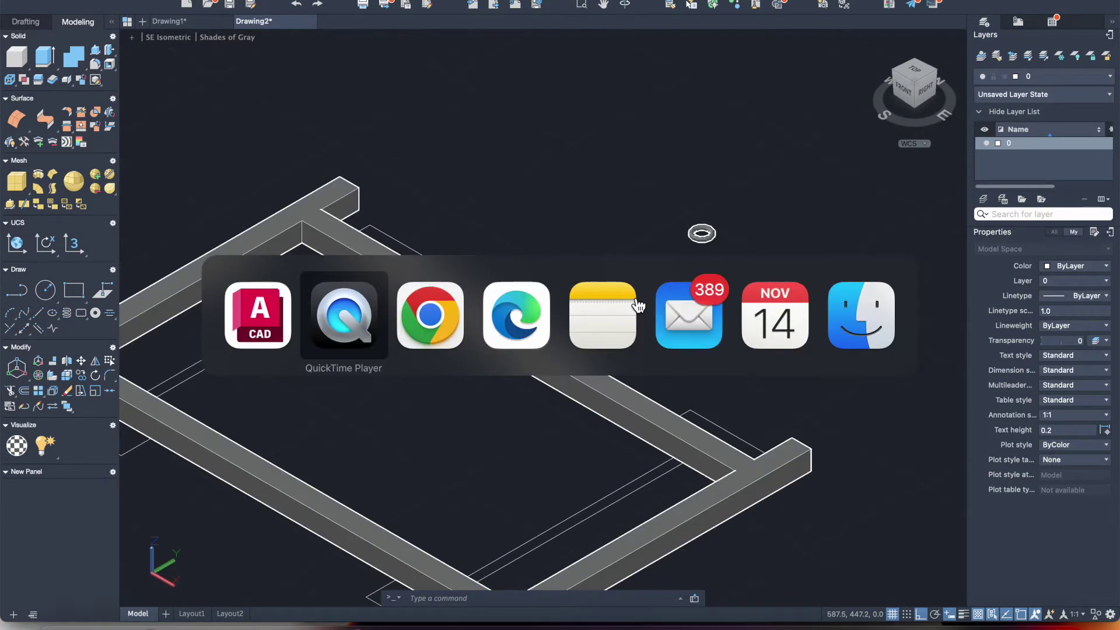
pyautogui.press('super+Tab')
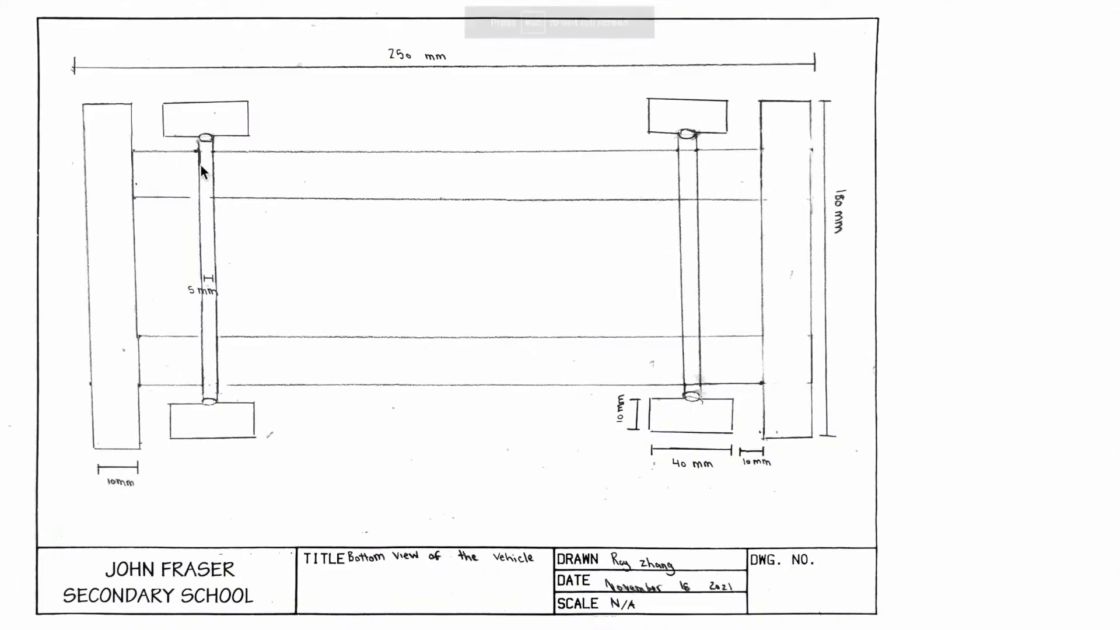
pyautogui.press('super+Tab')
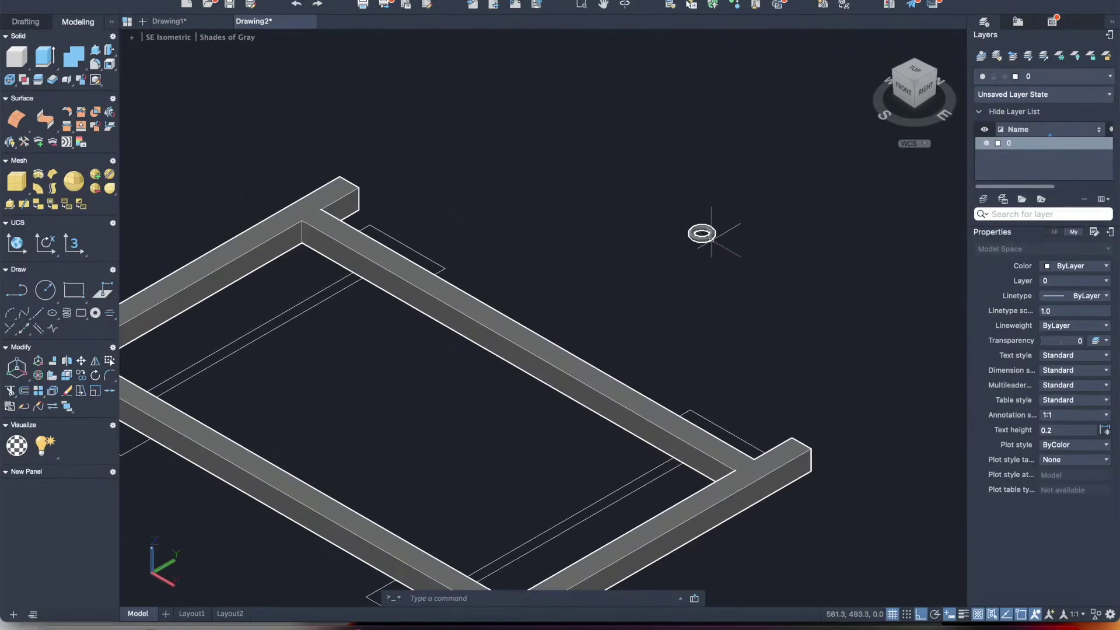
# - Rotate the torus in 3D about its center by 90 degrees around the Y axis and 90 degrees around the Z axis
pyautogui.click(667, 200)
pyautogui.click(744, 254)
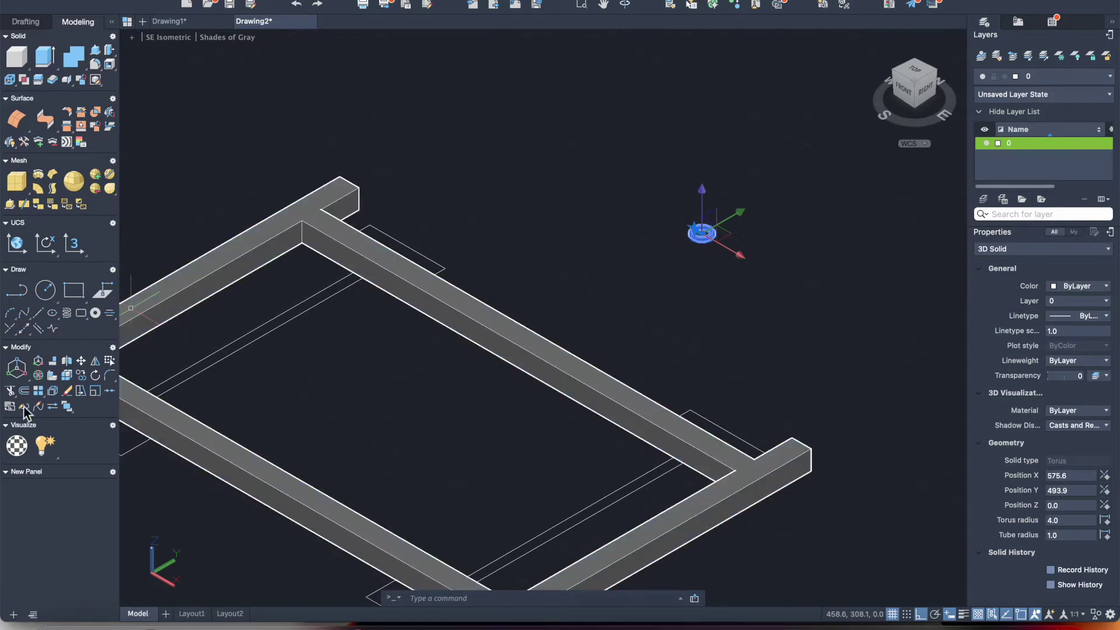
pyautogui.click(39, 375)
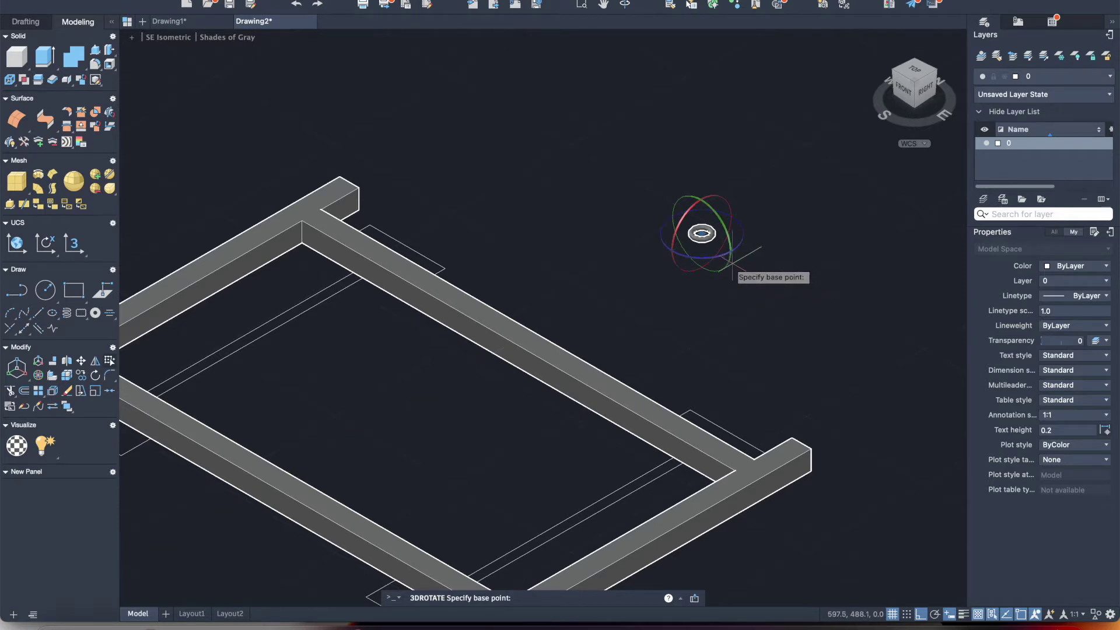
pyautogui.click(701, 234)
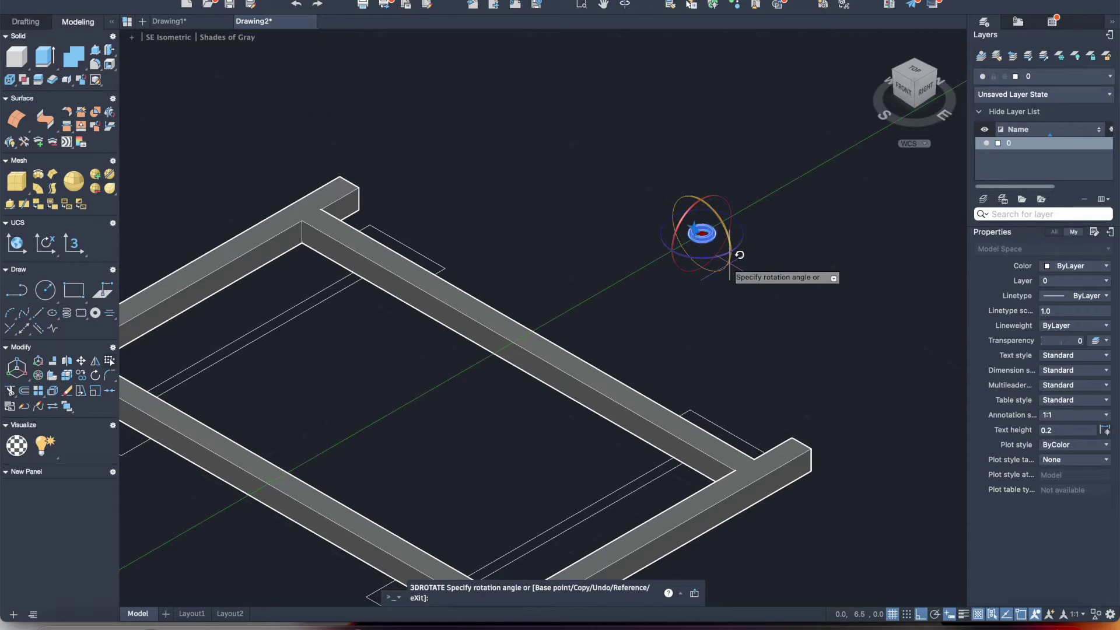
pyautogui.write('90')
pyautogui.press('Return')
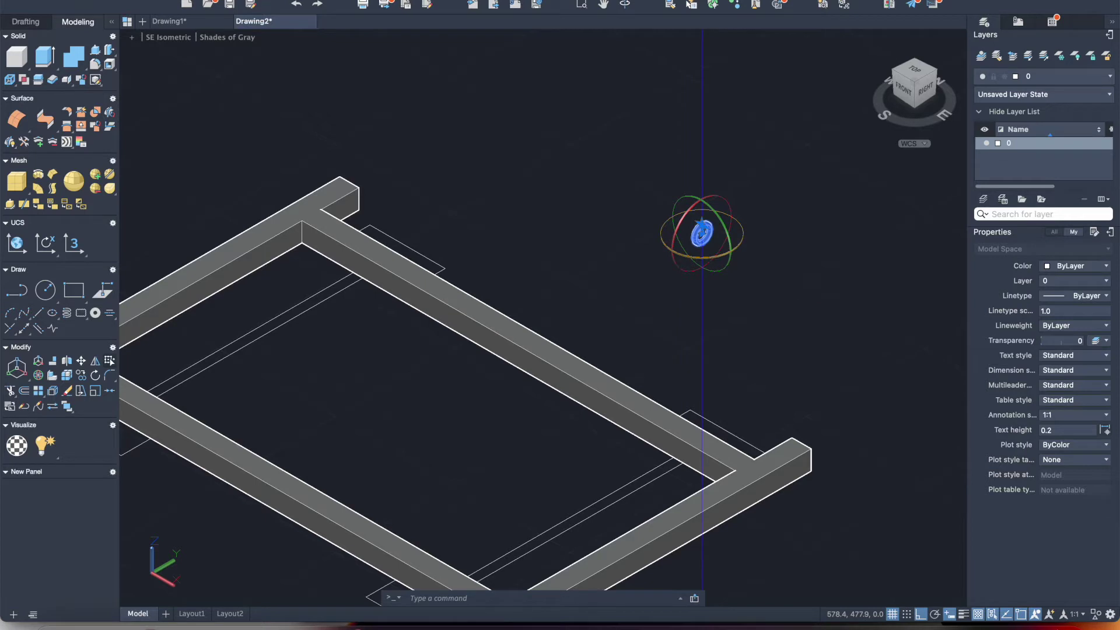
pyautogui.click(687, 245)
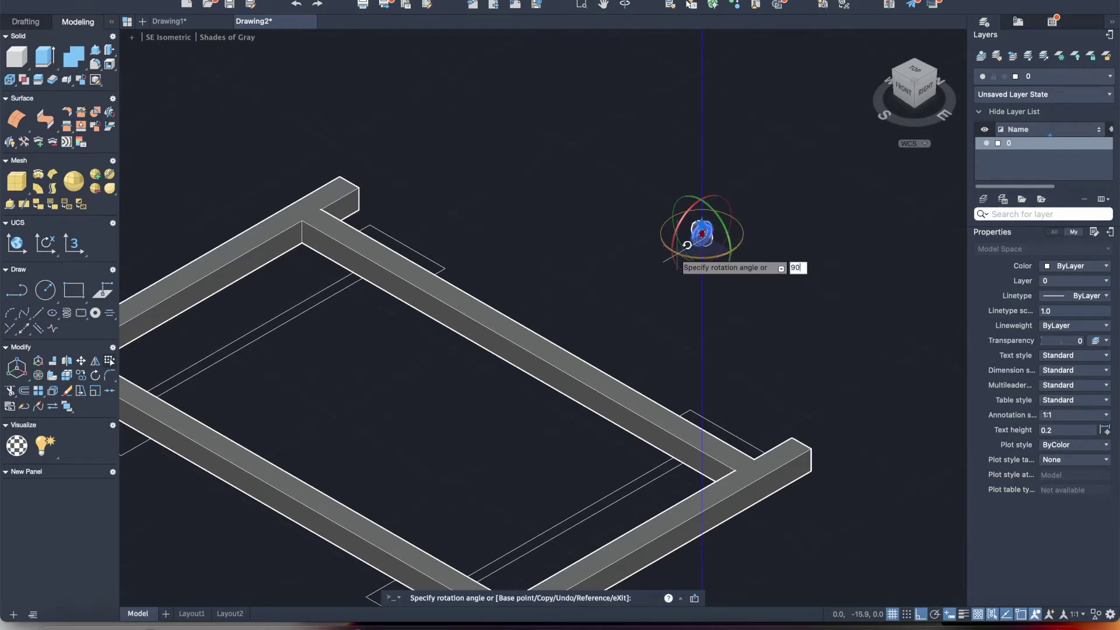
pyautogui.press('Return')
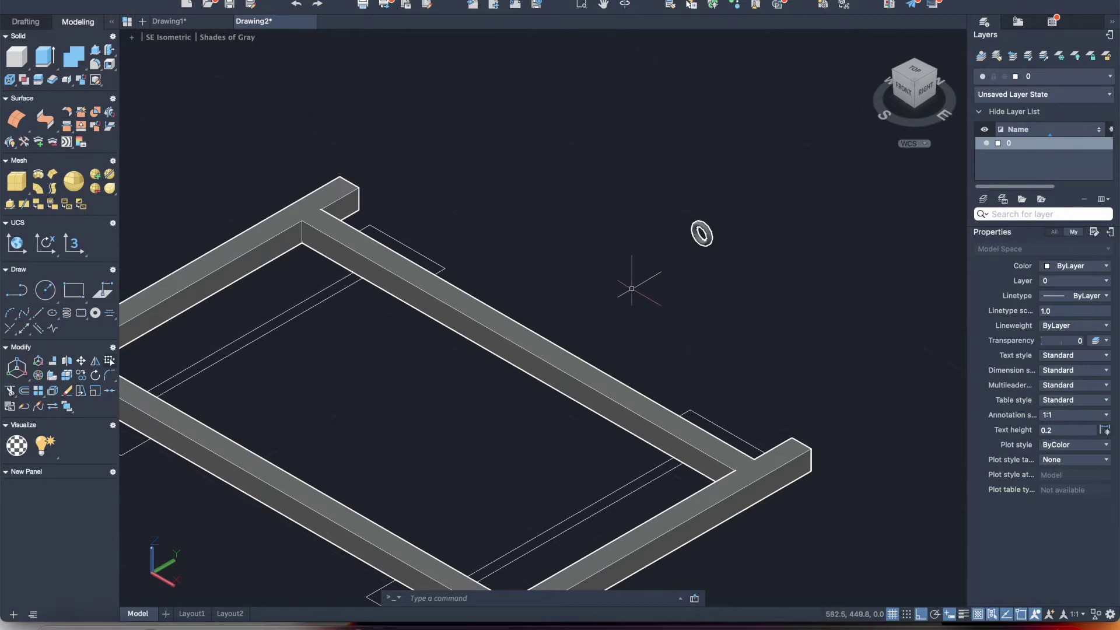
# - Offset an edge line of the axle at the frame's near right end inward by 2.5 as a centerline
pyautogui.moveTo(639, 280); pyautogui.dragTo(666, 232, button='middle')
pyautogui.moveTo(728, 186); pyautogui.dragTo(798, 115, button='middle')
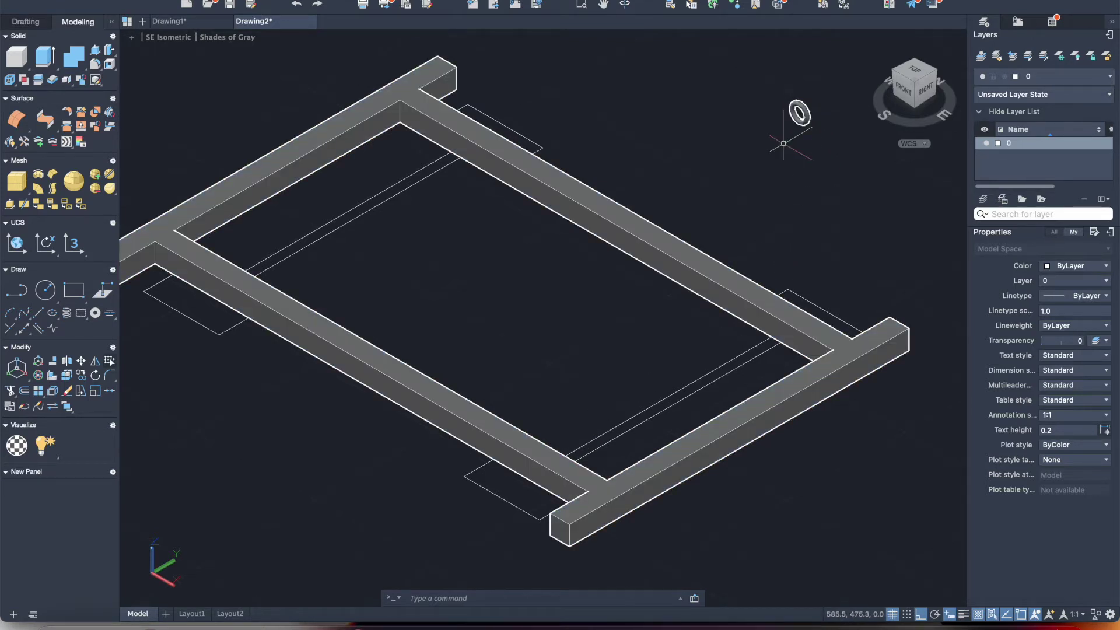
pyautogui.click(586, 443)
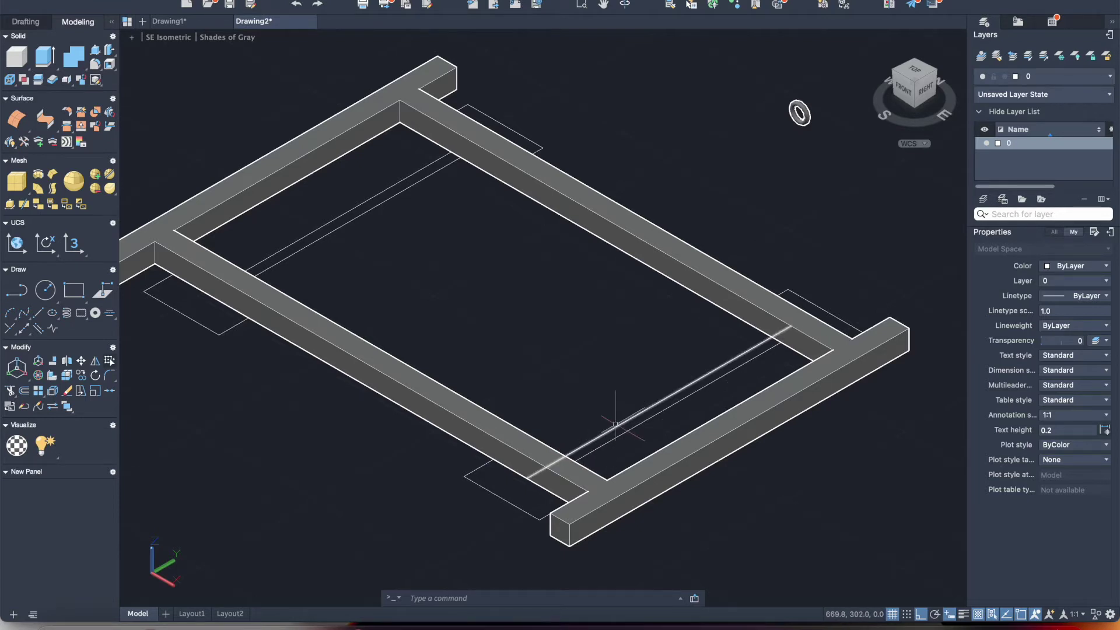
pyautogui.click(25, 391)
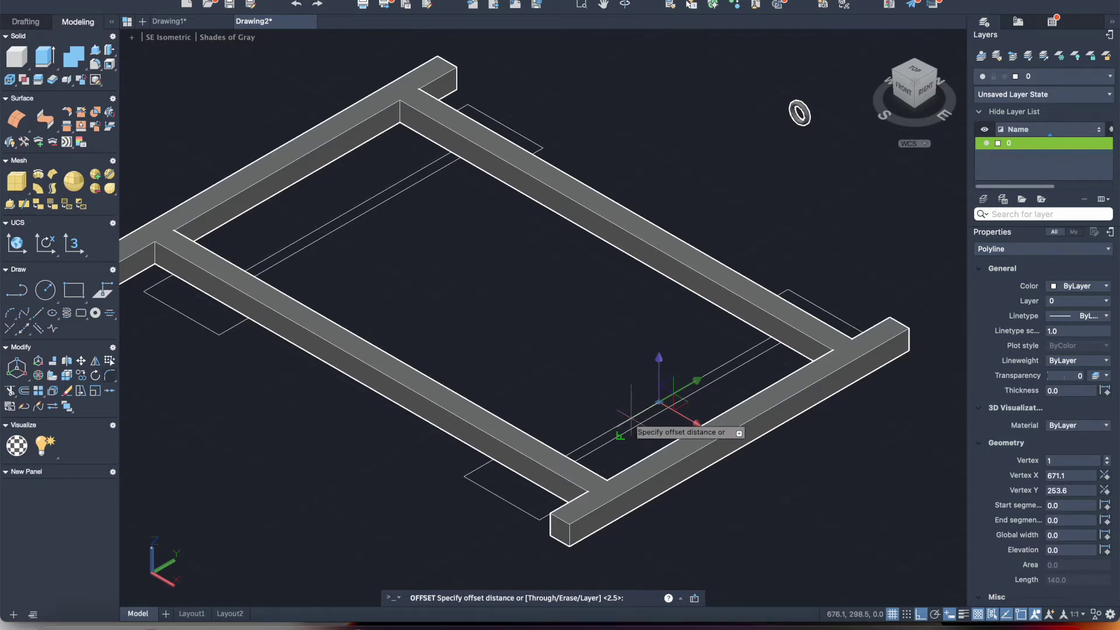
pyautogui.write('2')
pyautogui.press('Return')
pyautogui.click(632, 405)
pyautogui.click(592, 395)
pyautogui.press('Escape')
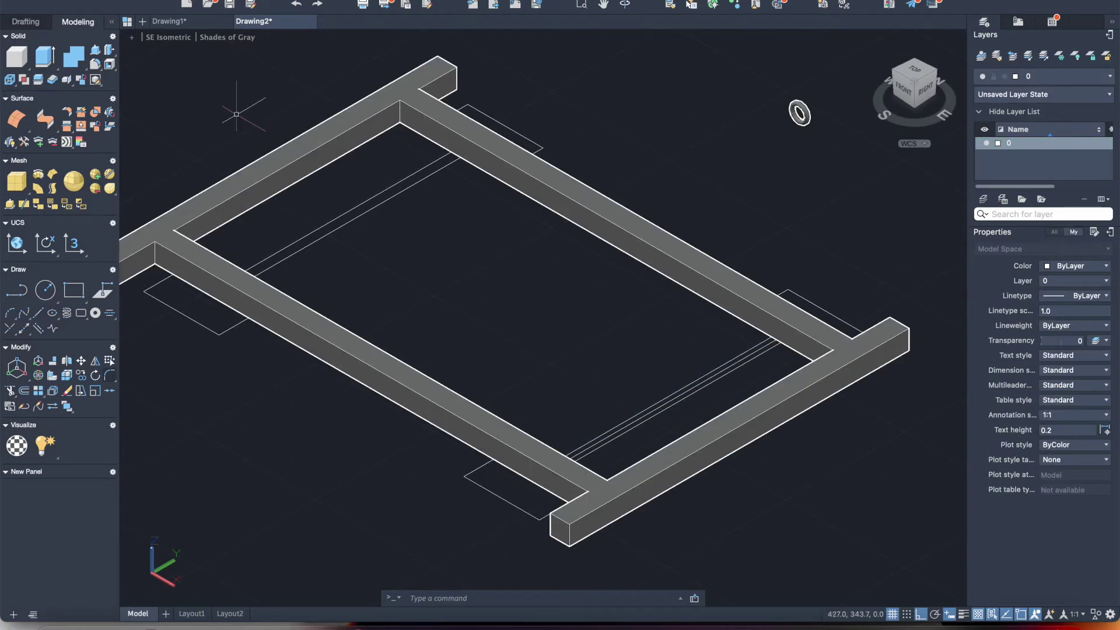
# - Show the model in 2D Wireframe and copy the torus by its center to both centerline ends of that axle
pyautogui.click(208, 37)
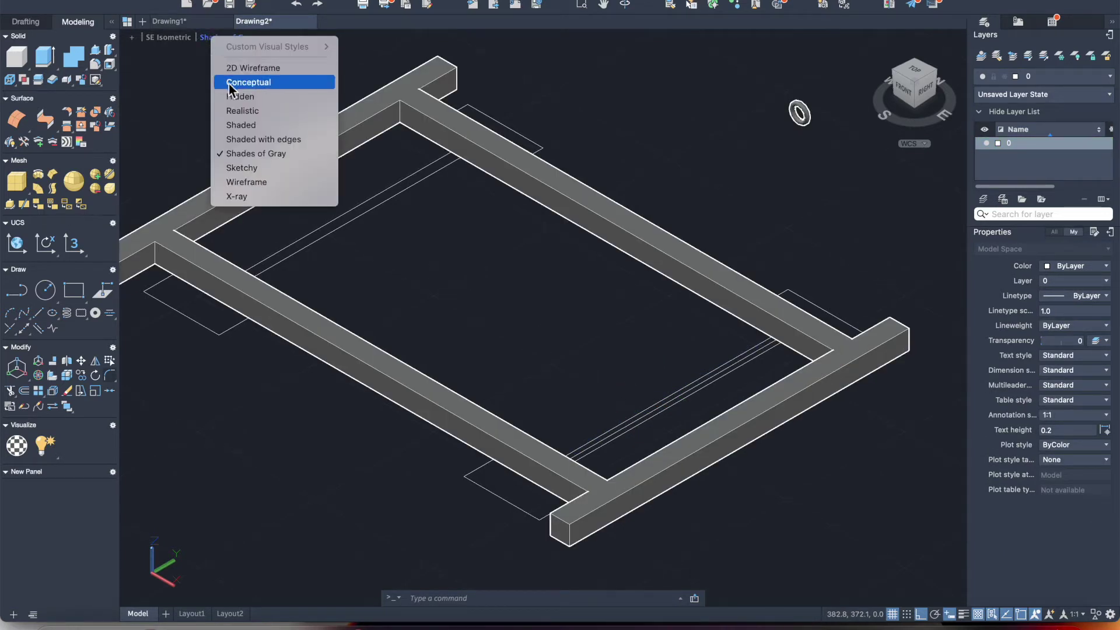
pyautogui.click(243, 69)
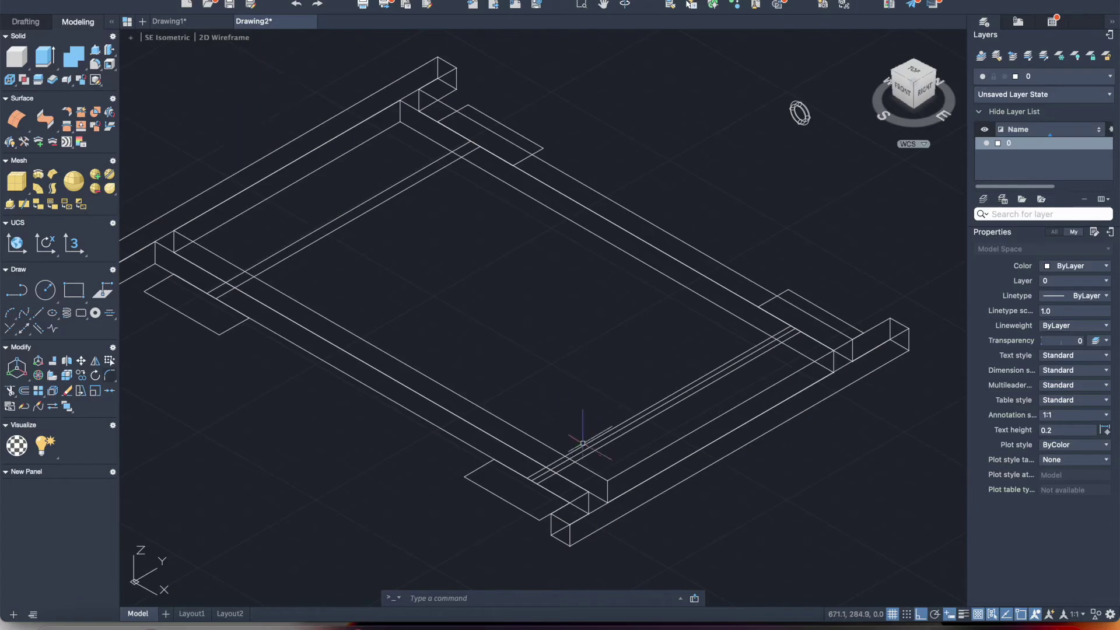
pyautogui.click(777, 86)
pyautogui.click(809, 138)
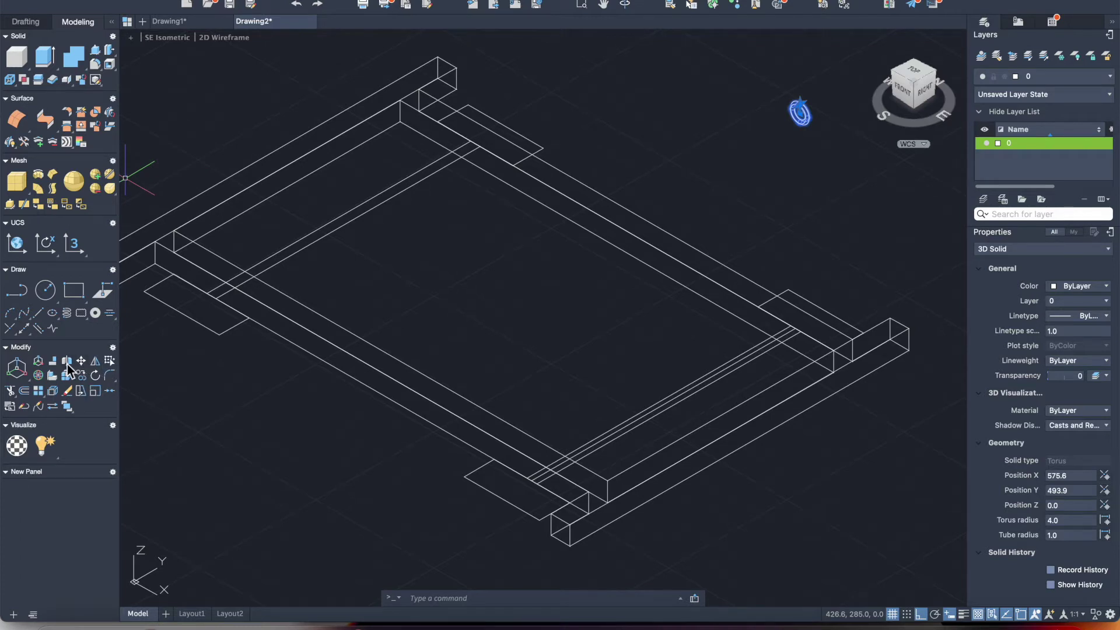
pyautogui.click(84, 378)
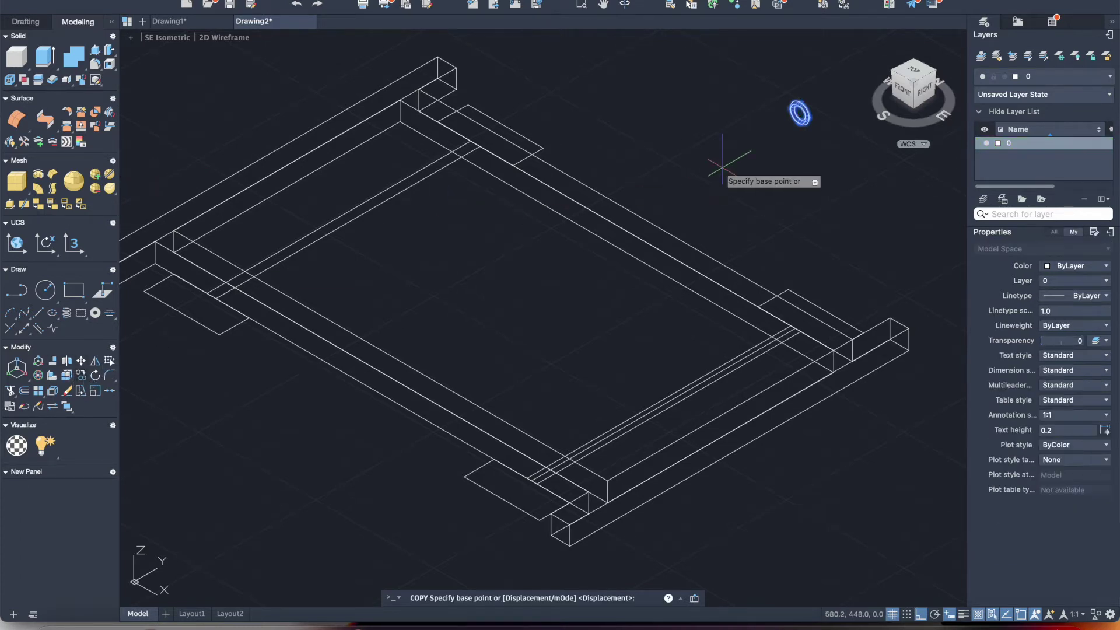
pyautogui.click(799, 112)
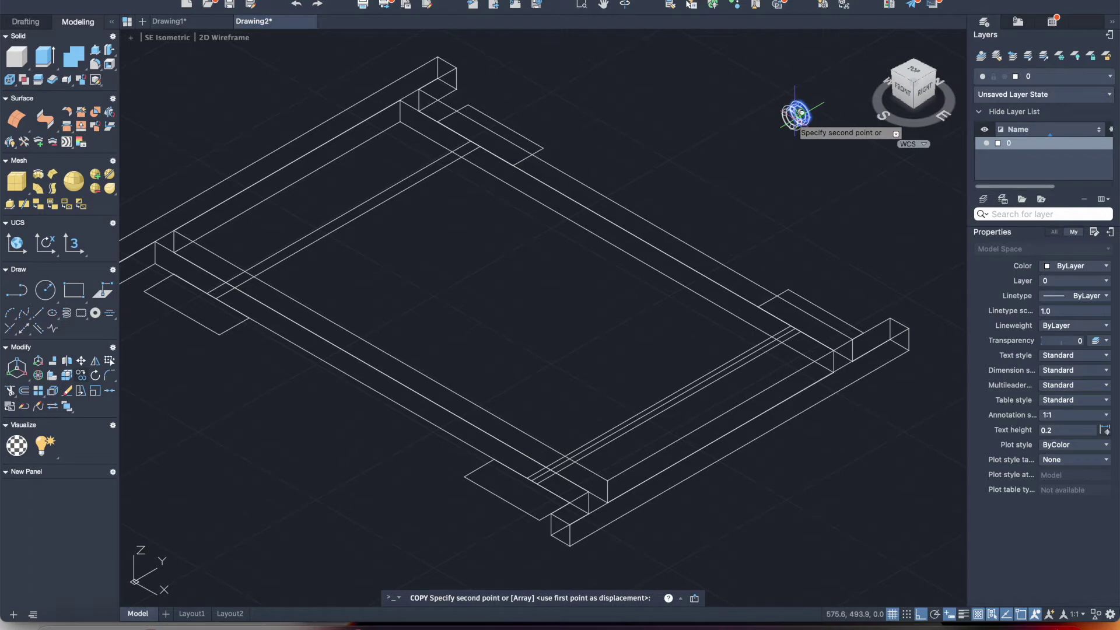
pyautogui.click(528, 478)
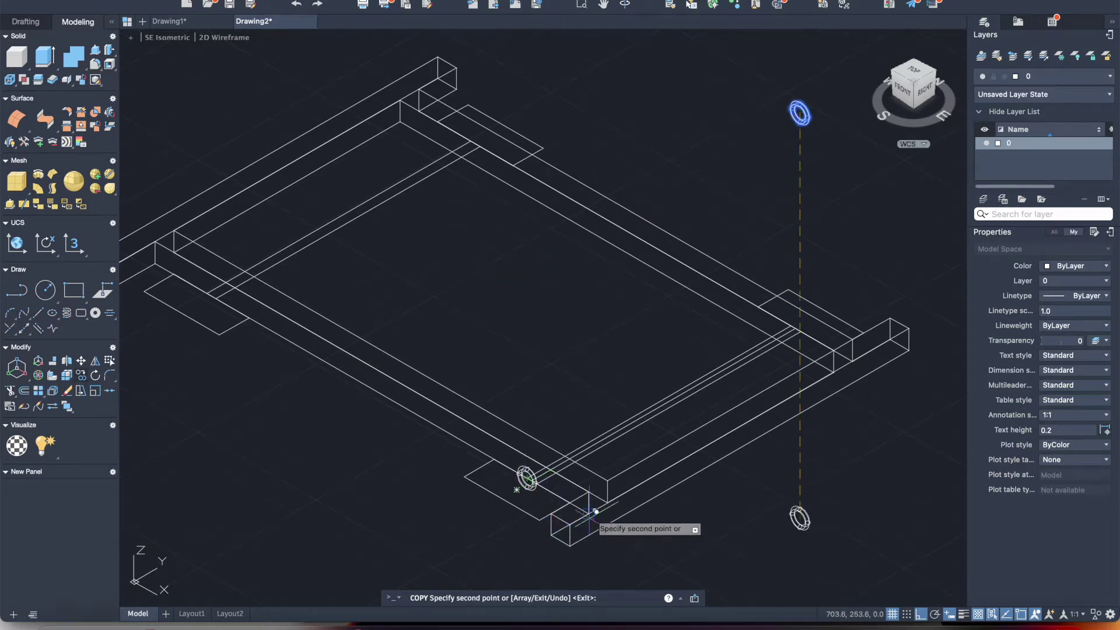
pyautogui.scroll(8, 560, 476)
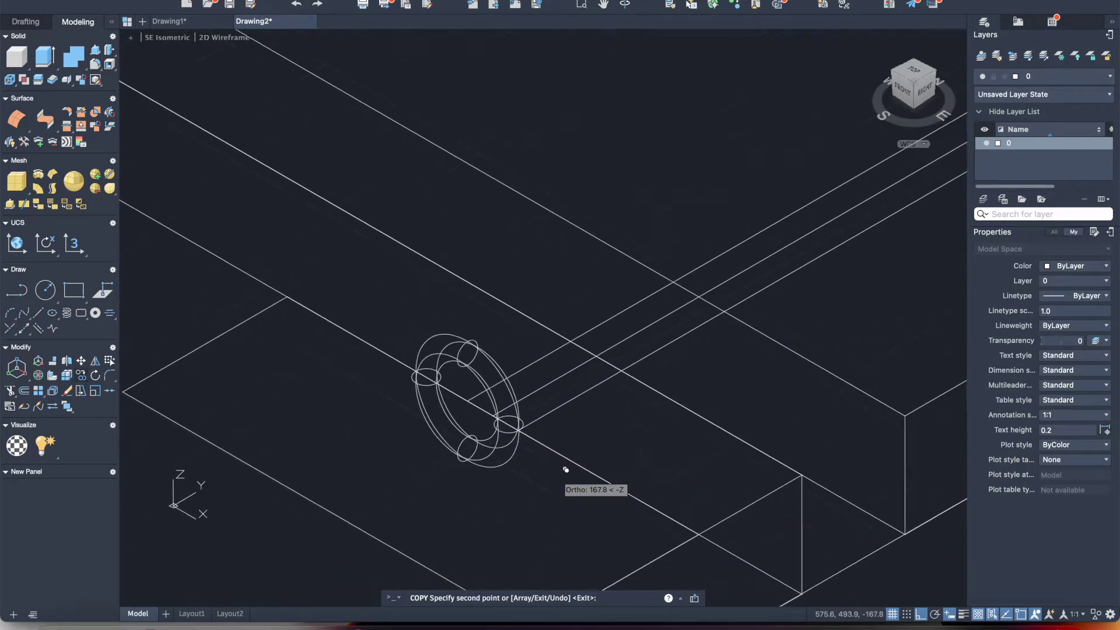
pyautogui.scroll(-3, 566, 470)
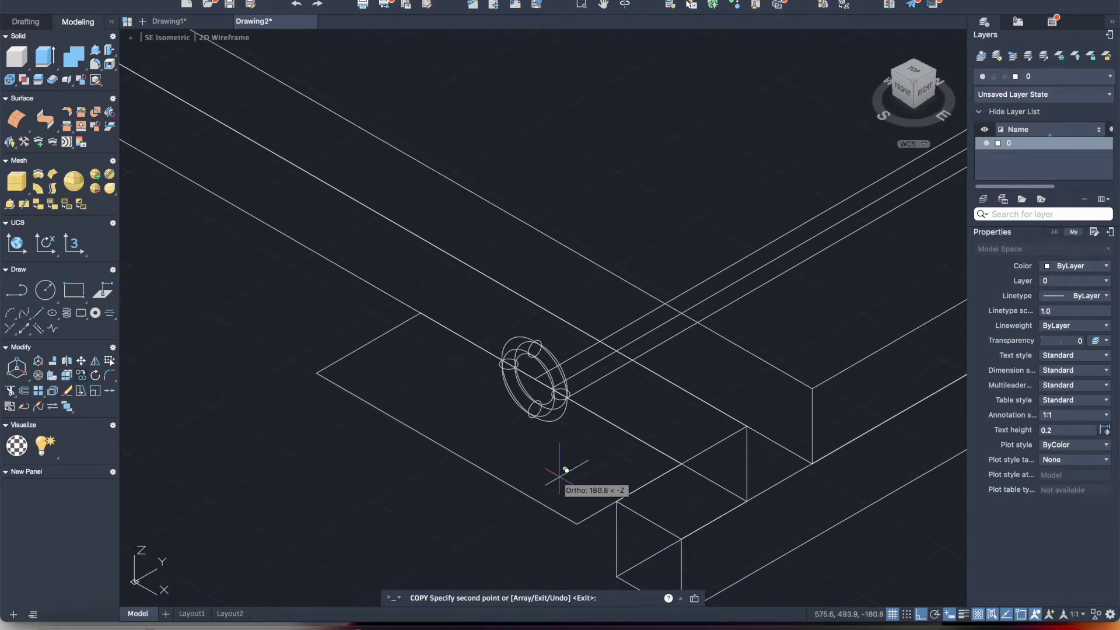
pyautogui.scroll(-6, 464, 197)
pyautogui.scroll(5, 466, 199)
pyautogui.scroll(-3, 467, 199)
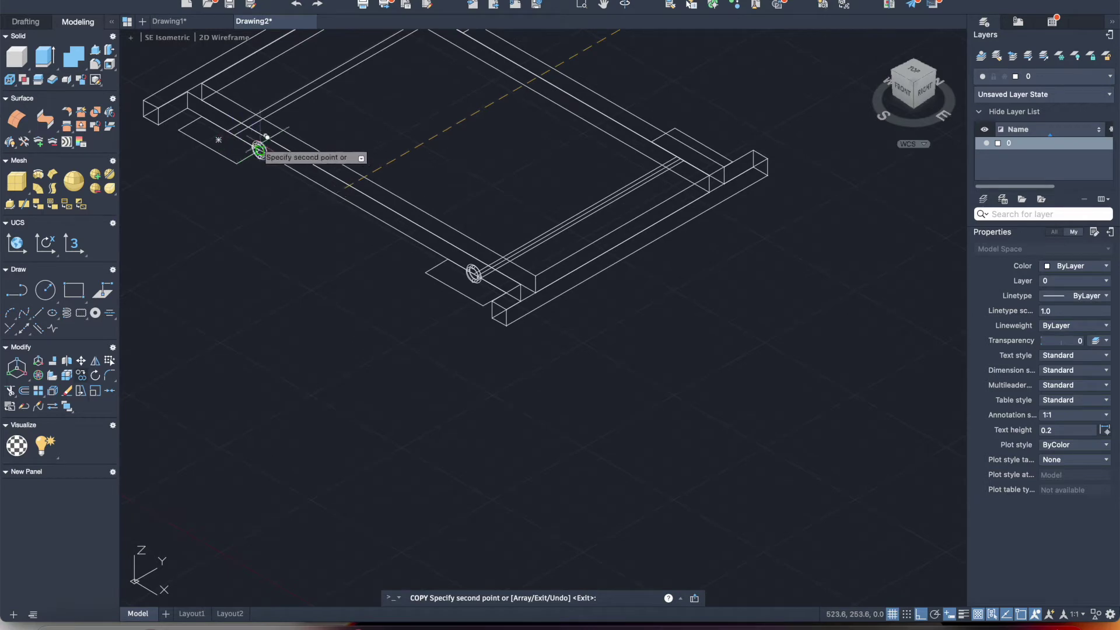
pyautogui.click(677, 157)
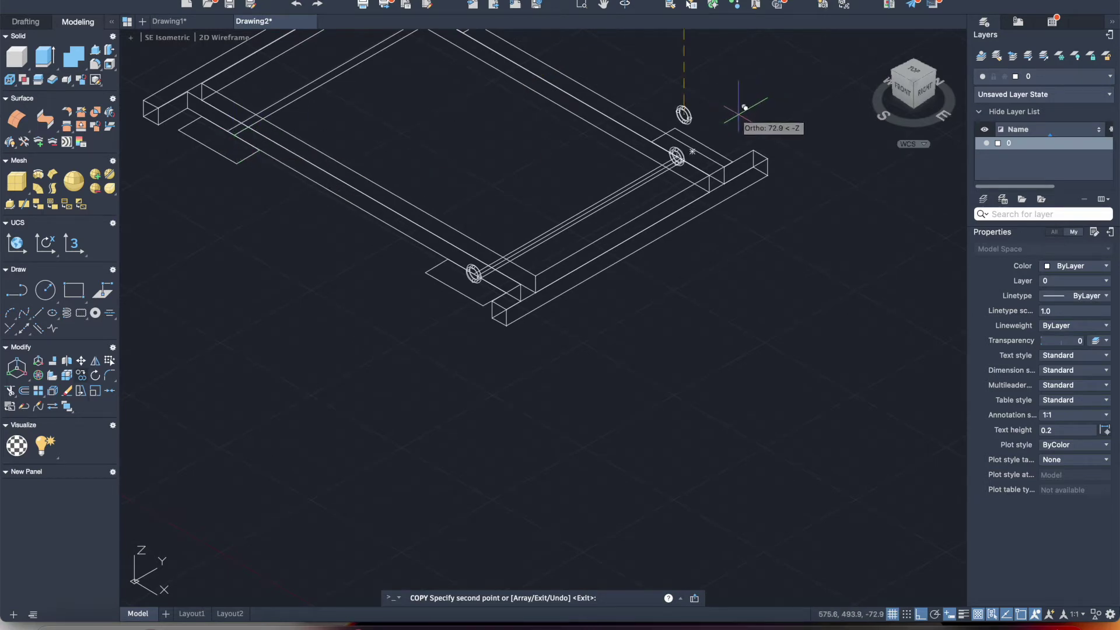
pyautogui.press('Escape')
# - Copy the torus by its center to both centerline ends of the other axle
pyautogui.keyDown('shift'); pyautogui.moveTo(744, 107); pyautogui.dragTo(525, 297, button='middle'); pyautogui.keyUp('shift')
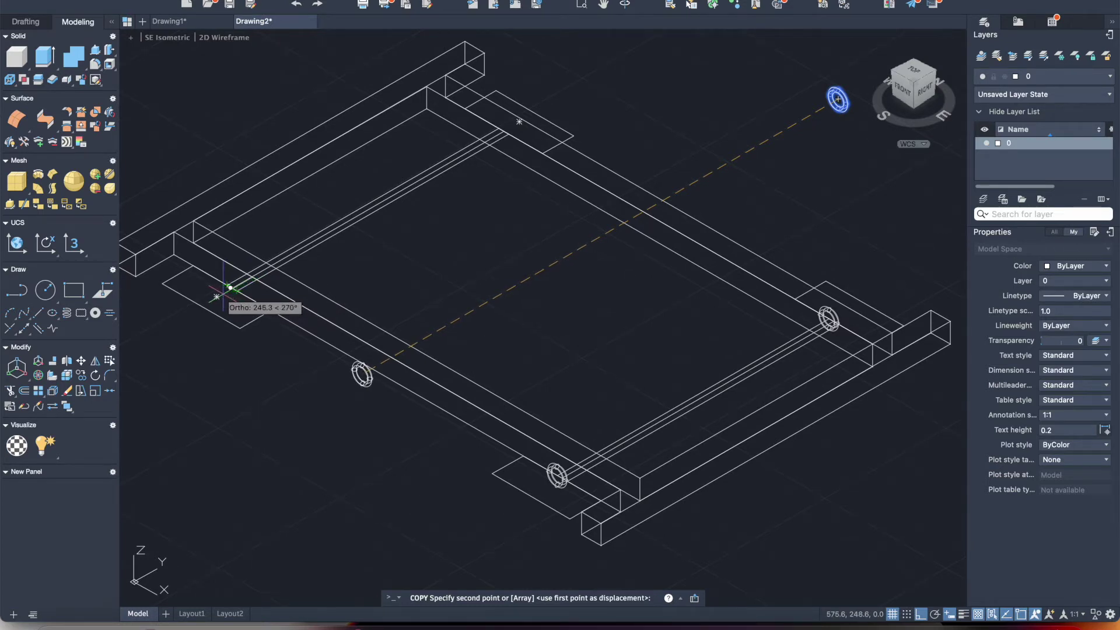
pyautogui.scroll(8, 231, 288)
pyautogui.click(279, 258)
pyautogui.scroll(10, 490, 168)
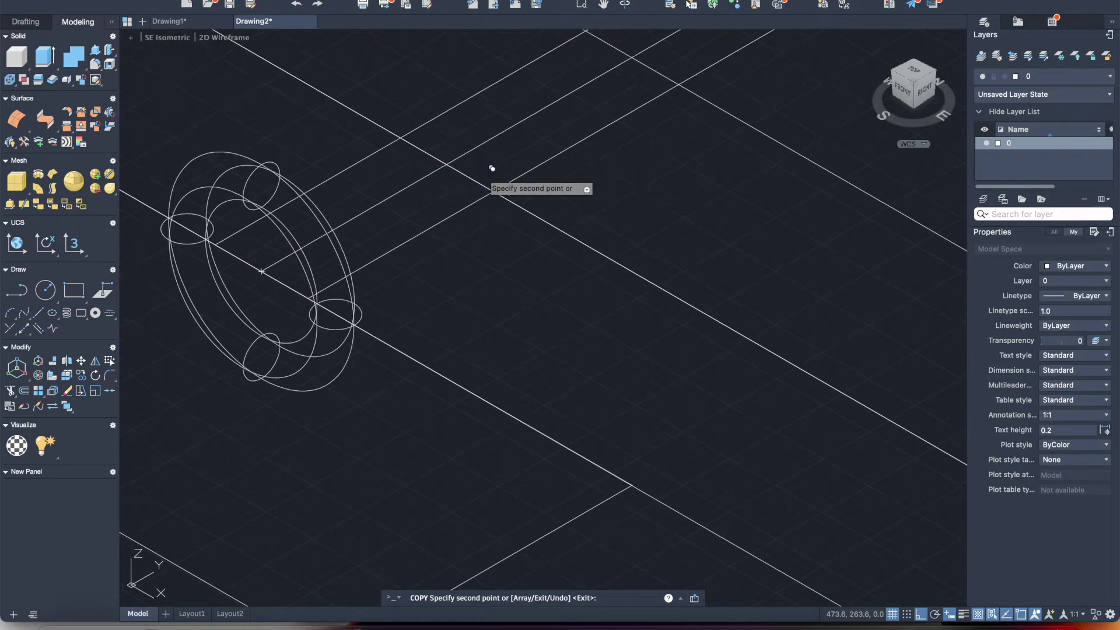
pyautogui.click(727, 123)
pyautogui.scroll(-8, 724, 124)
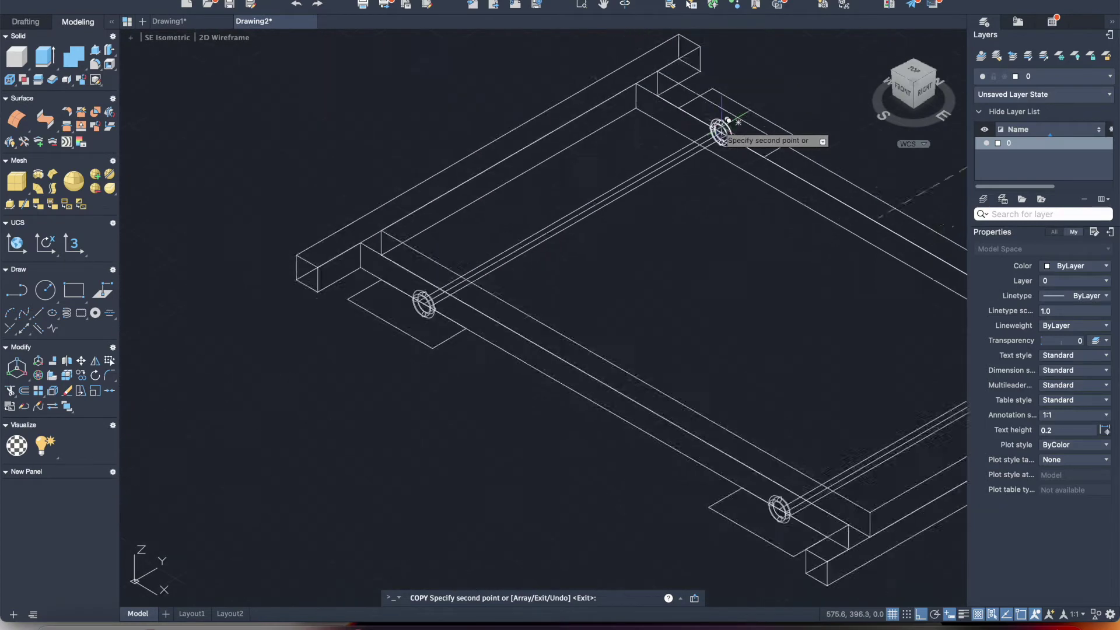
pyautogui.scroll(1, 725, 125)
pyautogui.press('Return')
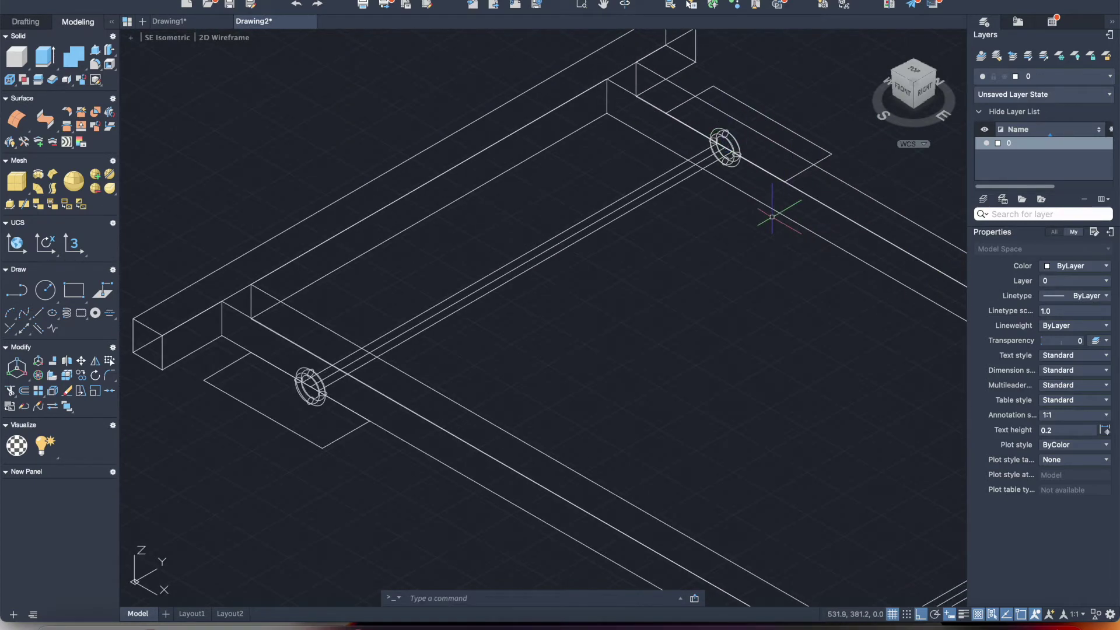
# - Move the frame solid up by 20 along the Z axis
pyautogui.scroll(-5, 770, 212)
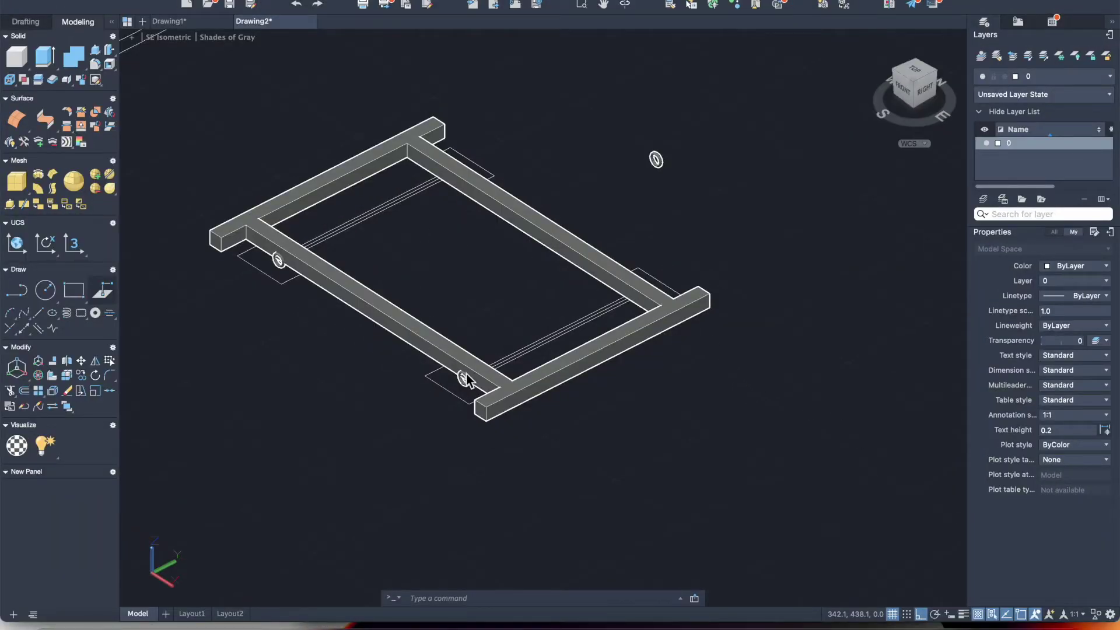
pyautogui.click(625, 8)
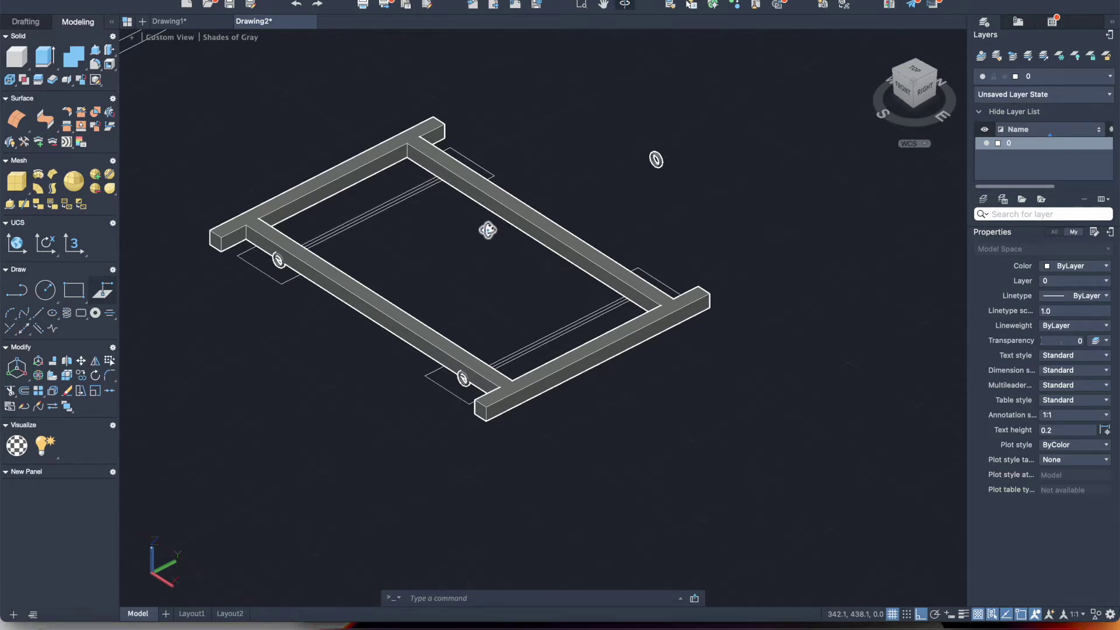
pyautogui.moveTo(472, 266)
pyautogui.mouseDown()
pyautogui.moveTo(503, 226)
pyautogui.moveTo(465, 257)
pyautogui.moveTo(472, 270)
pyautogui.moveTo(476, 261)
pyautogui.mouseUp()
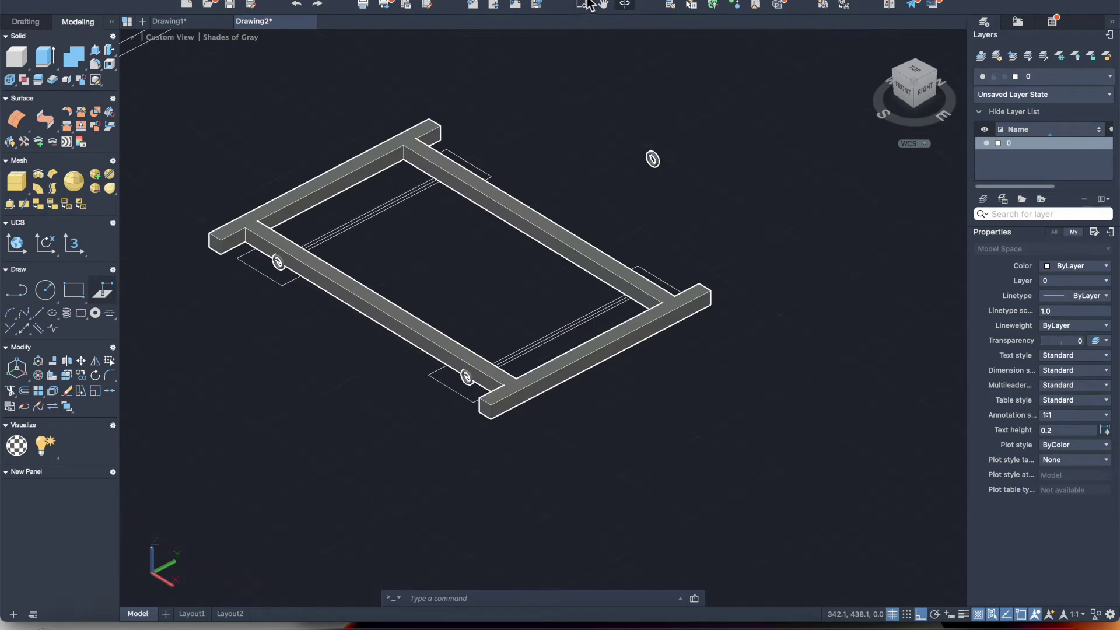
pyautogui.press('Escape')
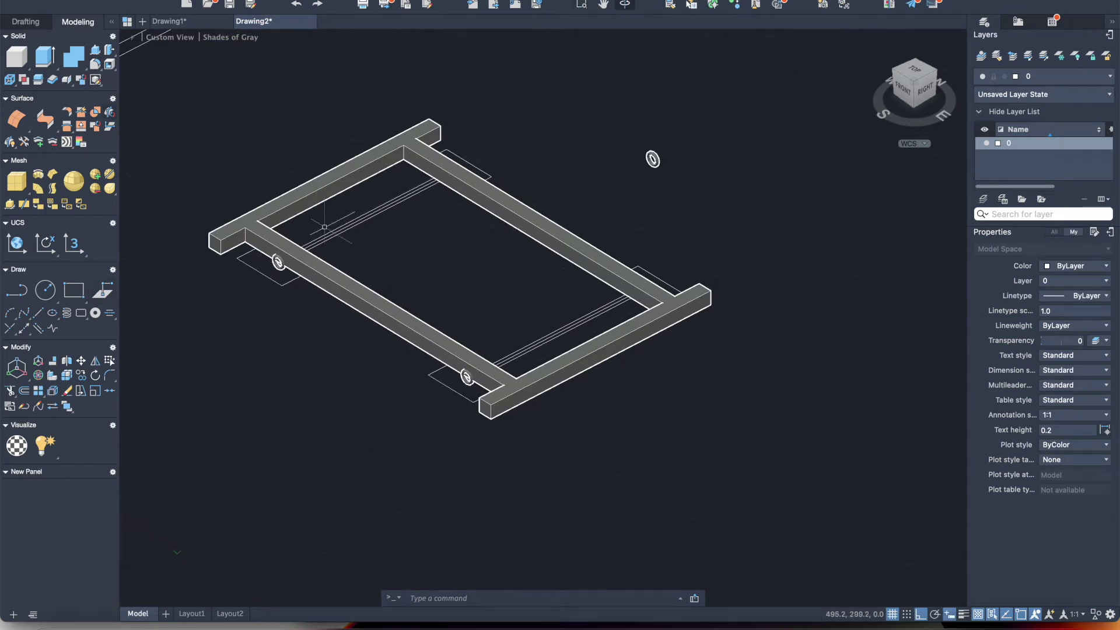
pyautogui.click(288, 197)
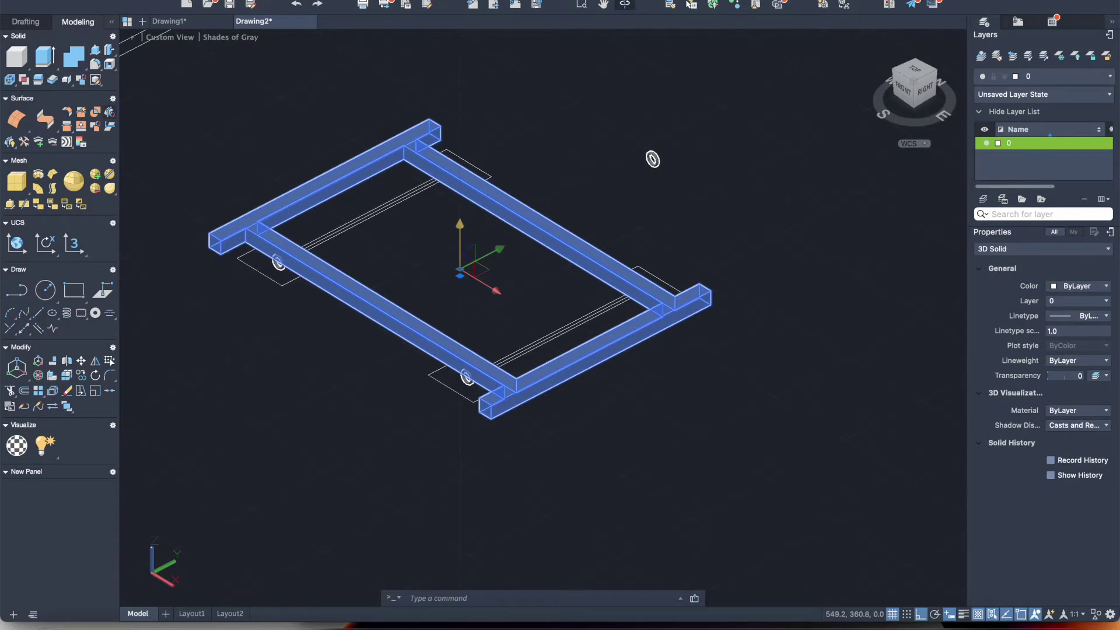
pyautogui.click(461, 251)
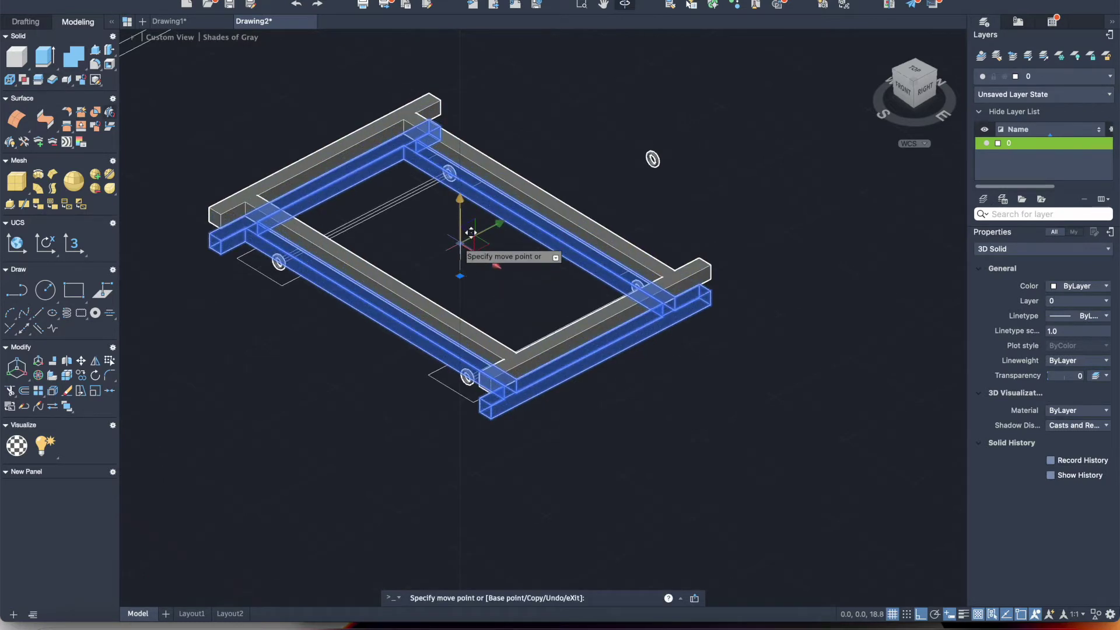
pyautogui.write('20')
pyautogui.press('Return')
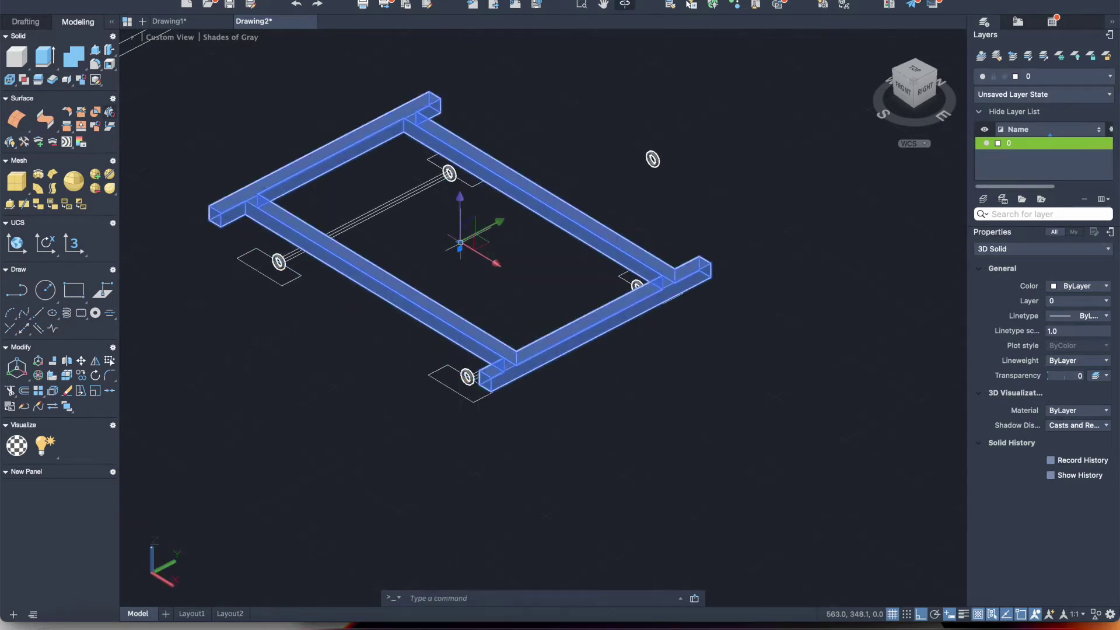
# - Move the four torus rings at the axle ends up by 17 along the Z axis, leaving the frame out of the selection
pyautogui.click(280, 257)
pyautogui.click(449, 171)
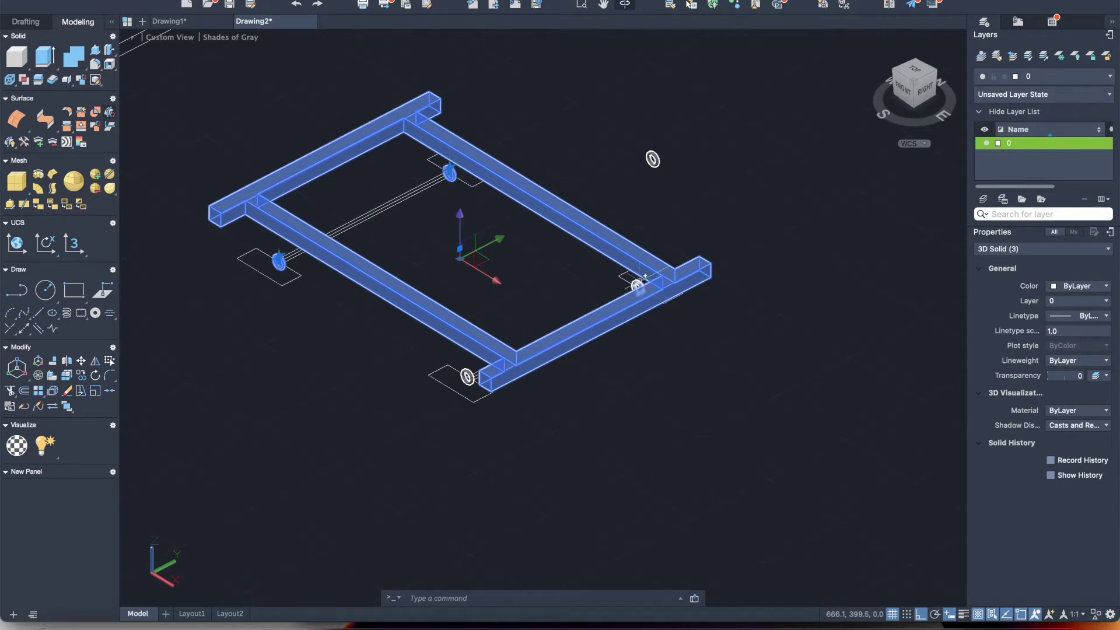
pyautogui.click(639, 284)
pyautogui.keyDown('shift'); pyautogui.click(349, 234); pyautogui.keyUp('shift')
pyautogui.click(459, 273)
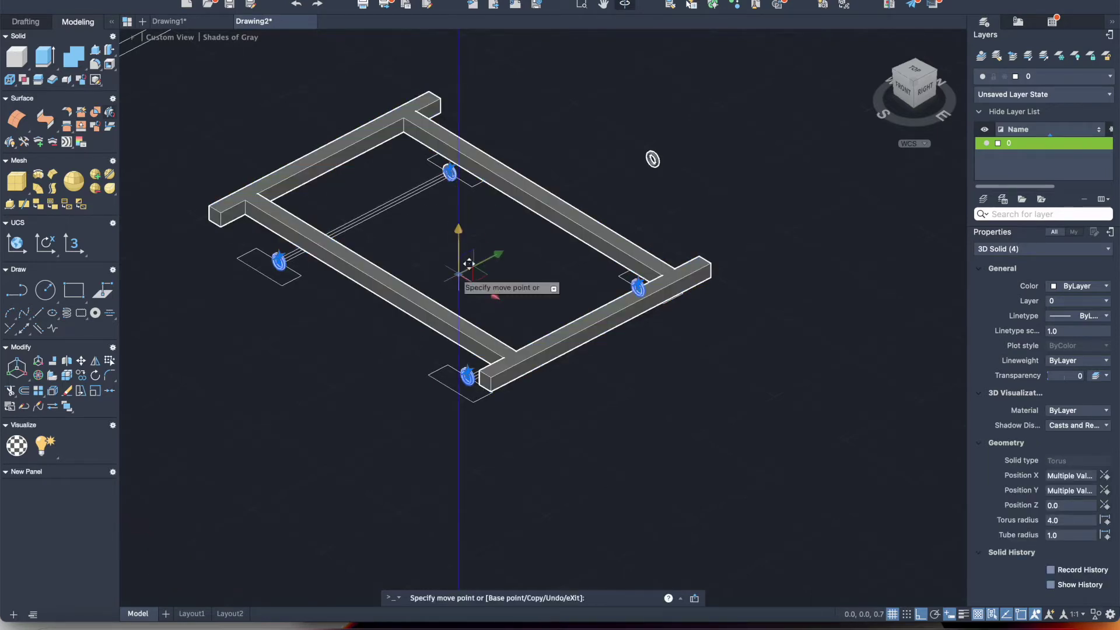
pyautogui.write('17')
pyautogui.press('Return')
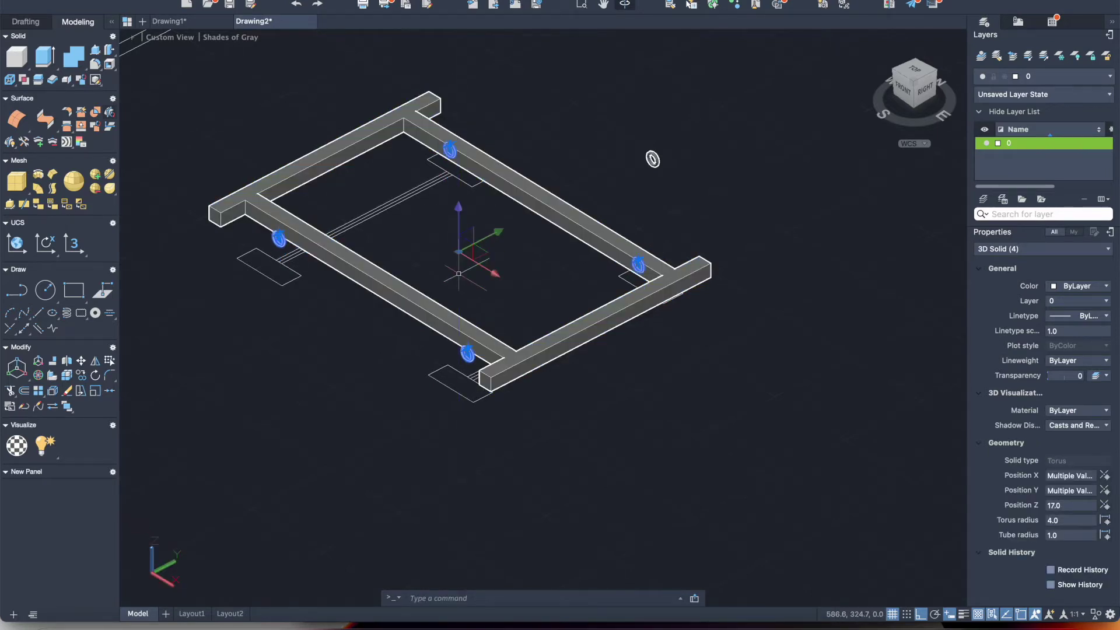
pyautogui.press('Escape')
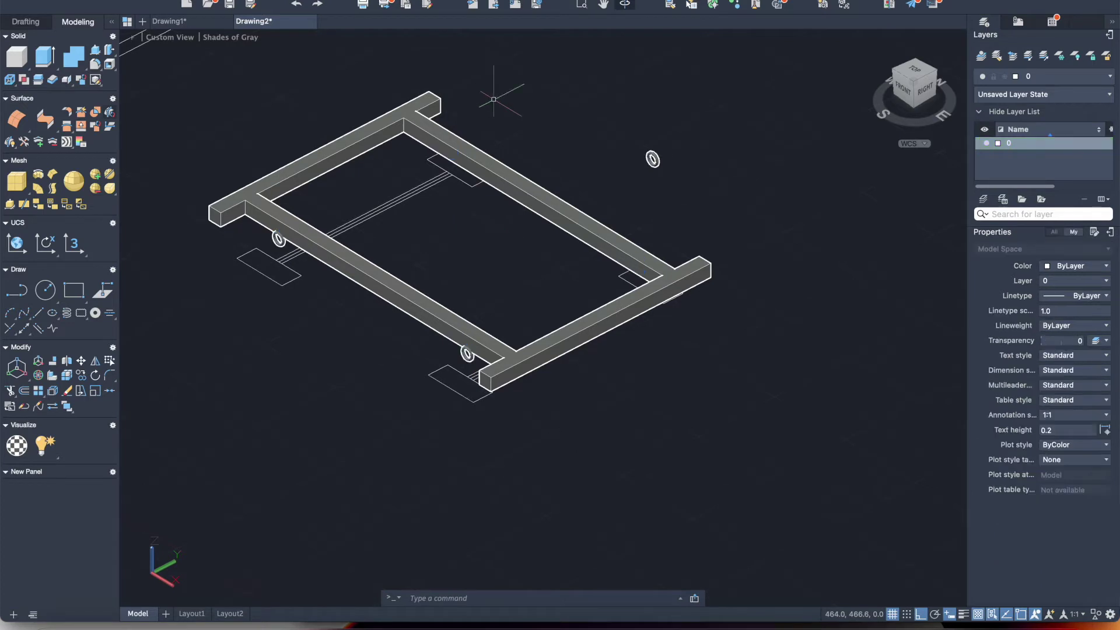
# - Draw a circle of radius 2 in the empty space beside the frame's near right end
pyautogui.moveTo(354, 196); pyautogui.dragTo(378, 193)
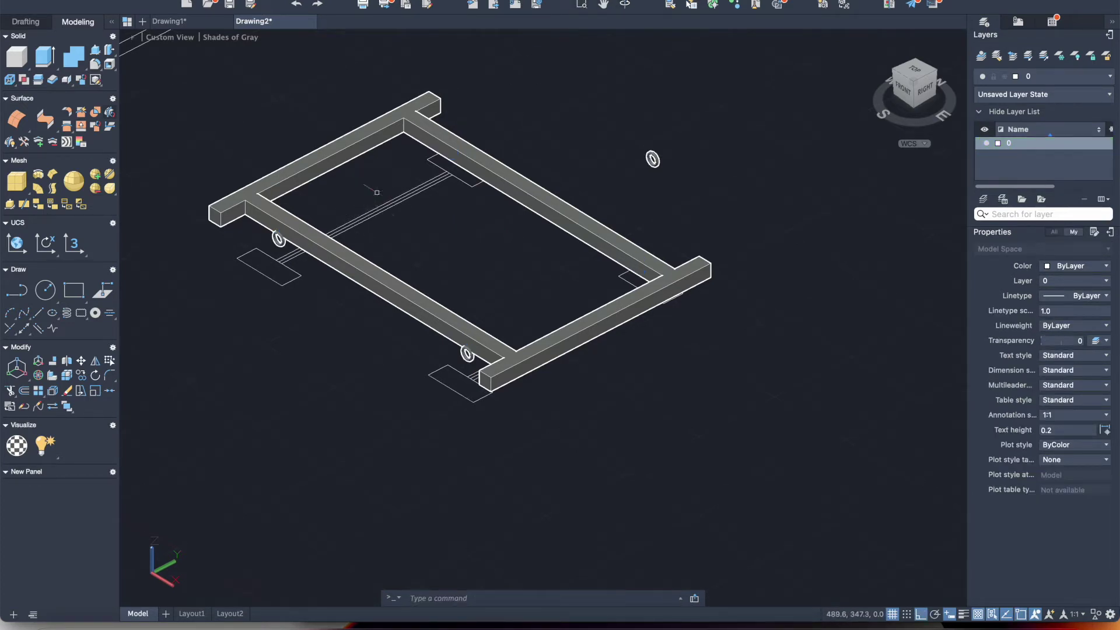
pyautogui.click(625, 8)
pyautogui.moveTo(384, 227); pyautogui.dragTo(445, 160)
pyautogui.moveTo(441, 237)
pyautogui.mouseDown()
pyautogui.moveTo(368, 251)
pyautogui.moveTo(315, 282)
pyautogui.moveTo(386, 253)
pyautogui.moveTo(375, 300)
pyautogui.moveTo(395, 317)
pyautogui.mouseUp()
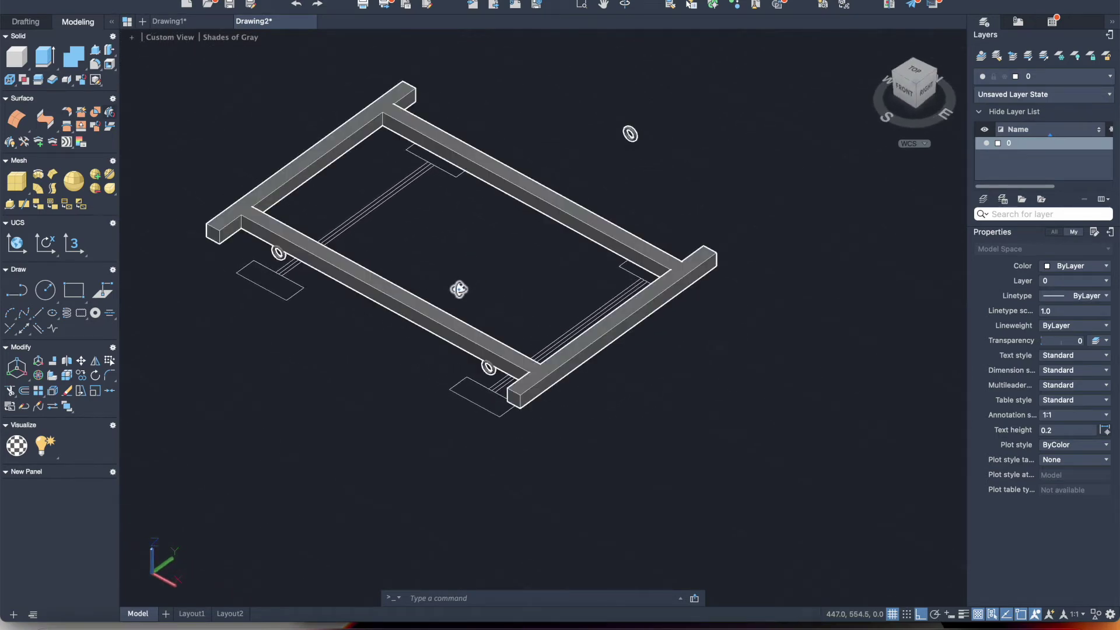
pyautogui.moveTo(400, 347)
pyautogui.mouseDown()
pyautogui.moveTo(385, 342)
pyautogui.moveTo(412, 312)
pyautogui.moveTo(432, 316)
pyautogui.moveTo(415, 317)
pyautogui.mouseUp()
pyautogui.click(47, 291)
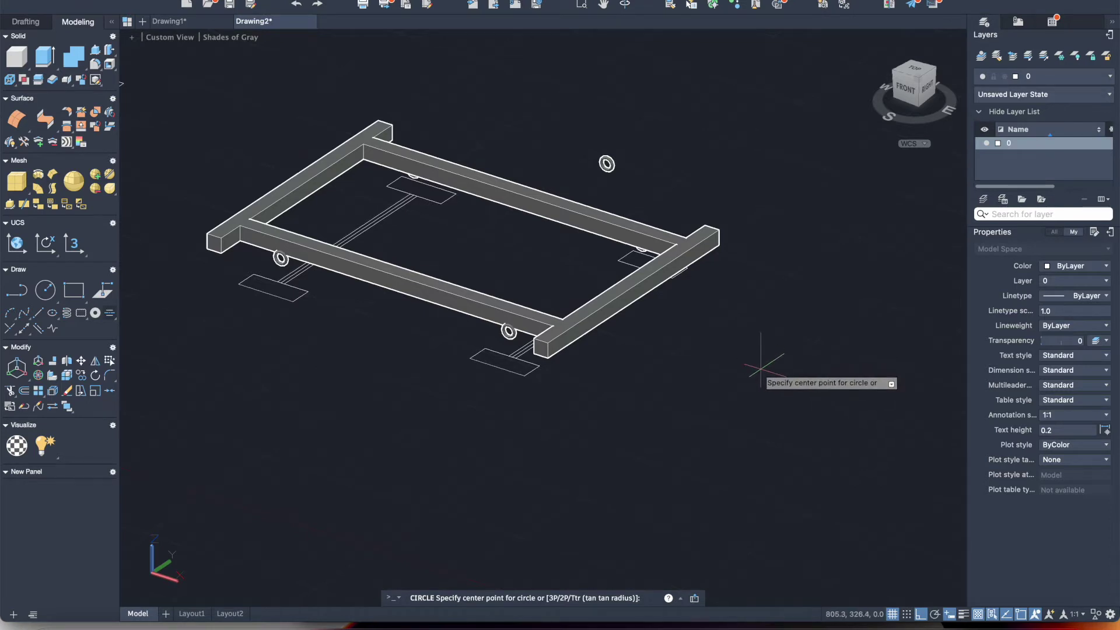
pyautogui.click(760, 367)
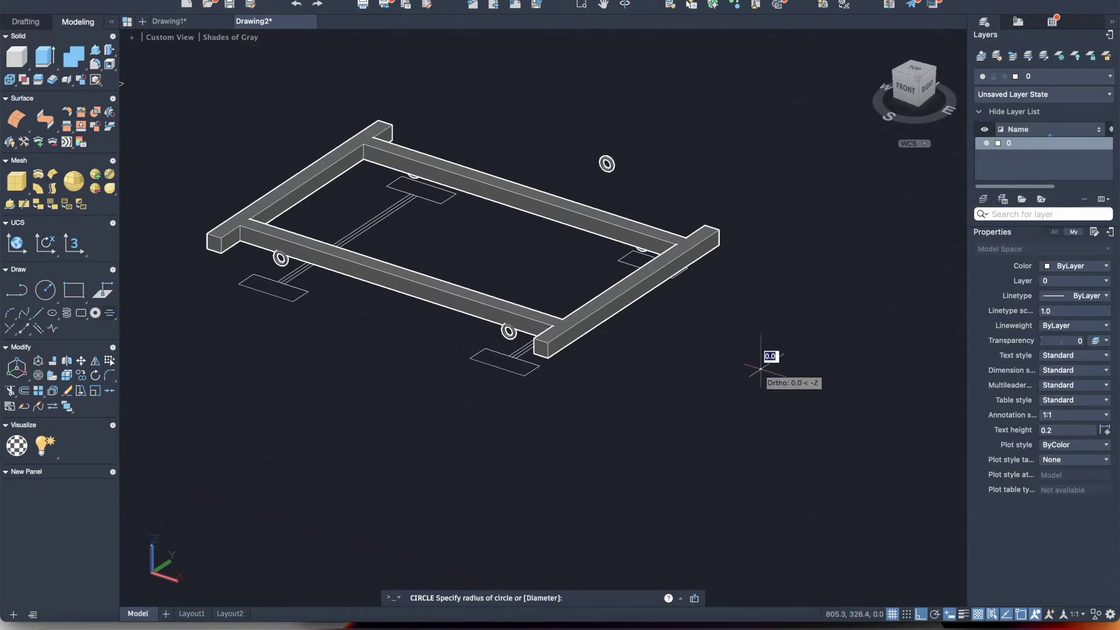
pyautogui.write('2')
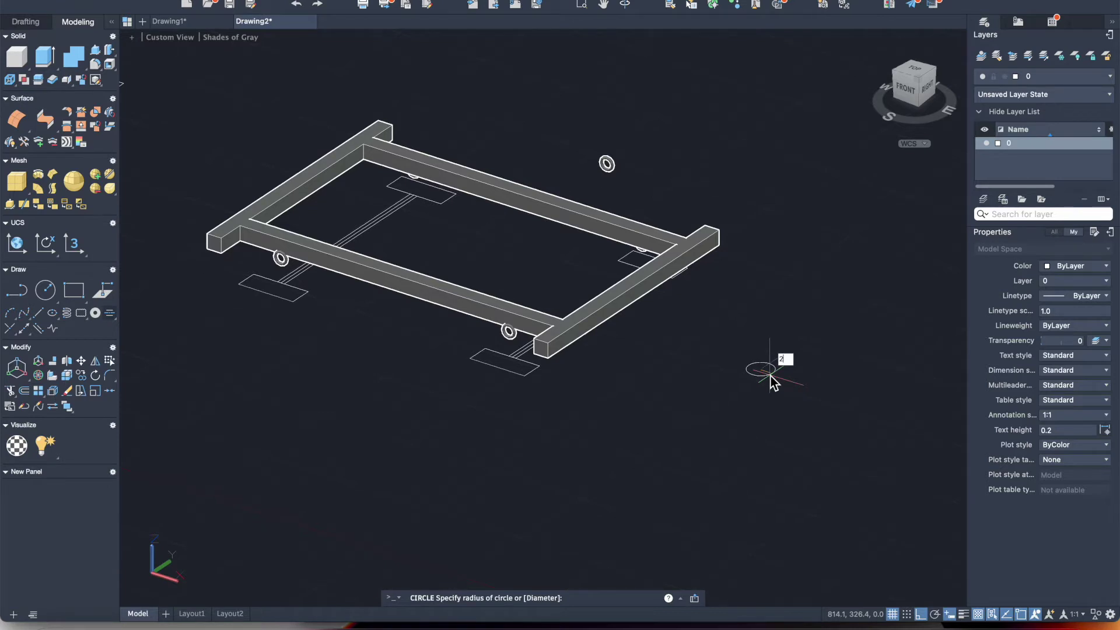
pyautogui.press('Return')
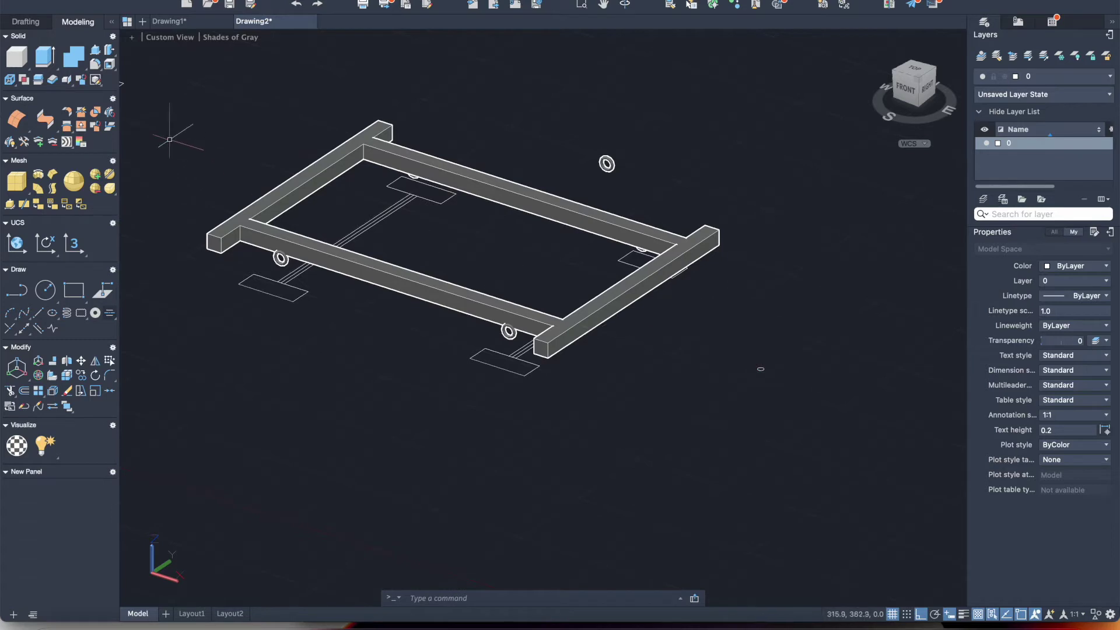
# - Extrude the small circle to a height of 180 to form an axle rod
pyautogui.click(41, 58)
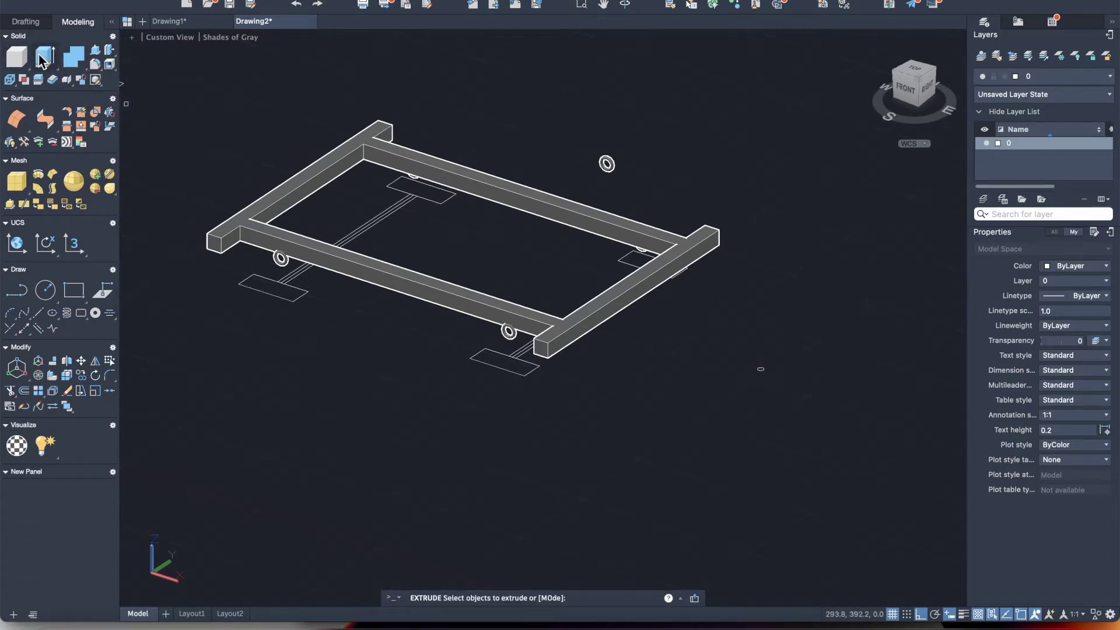
pyautogui.click(761, 368)
pyautogui.press('Return')
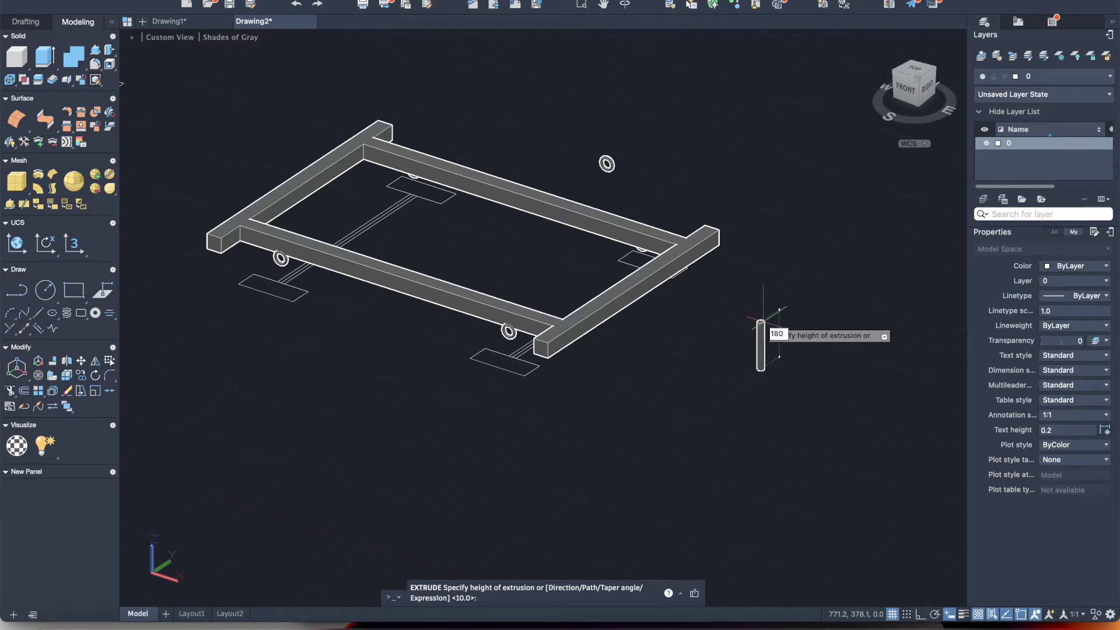
pyautogui.press('Return')
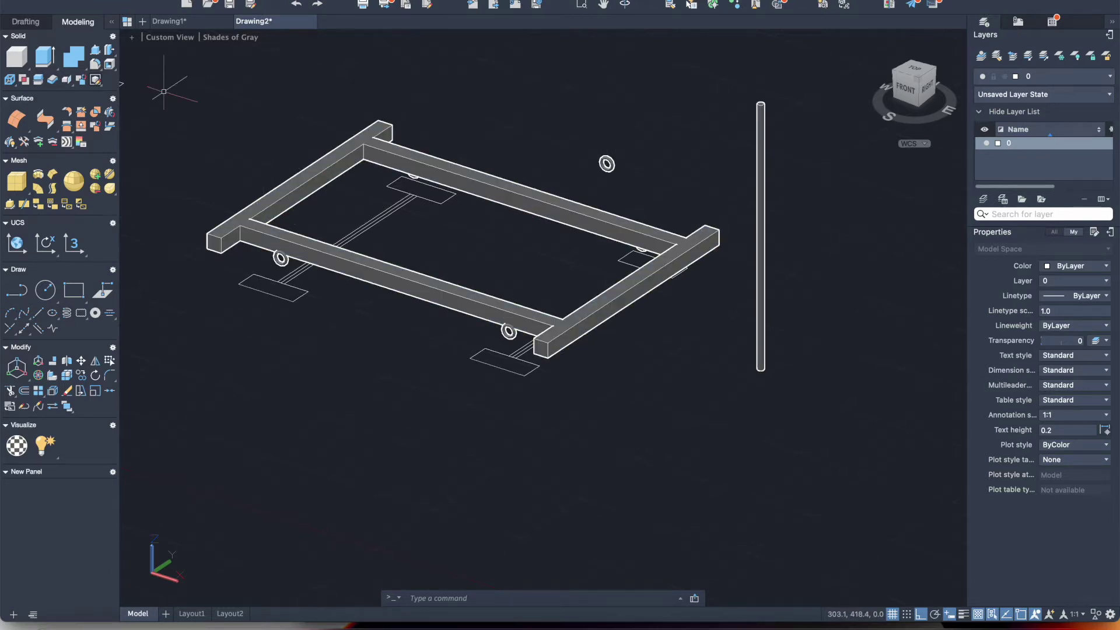
# - Set the SE Isometric view and rotate the rod in 3D by 90 degrees around the X axis so it lies parallel to the axles
pyautogui.click(173, 38)
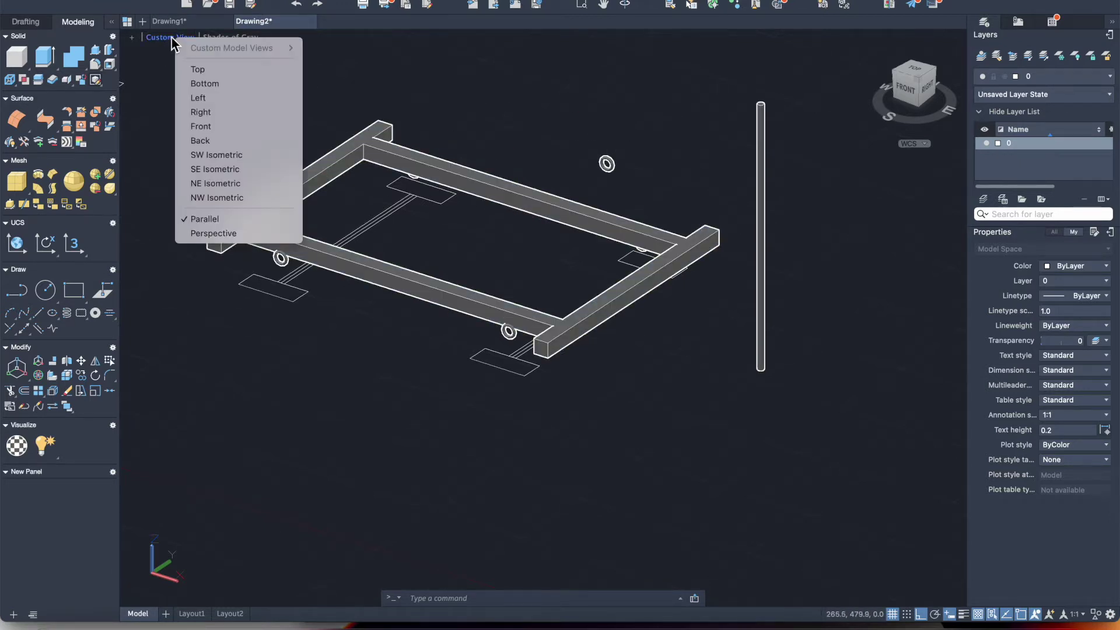
pyautogui.click(199, 170)
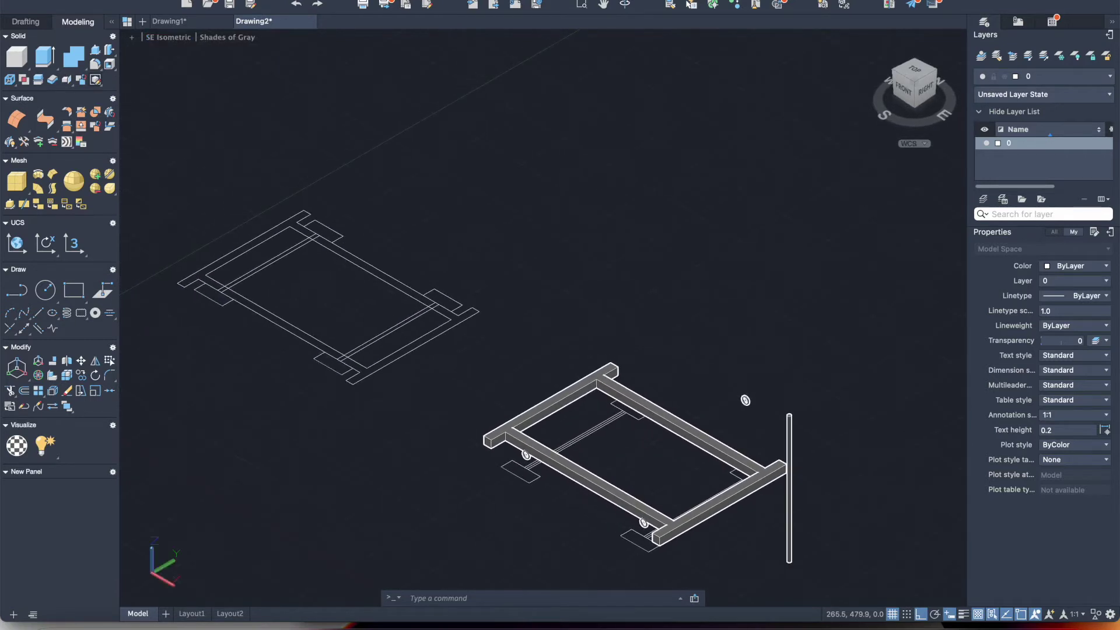
pyautogui.click(714, 387)
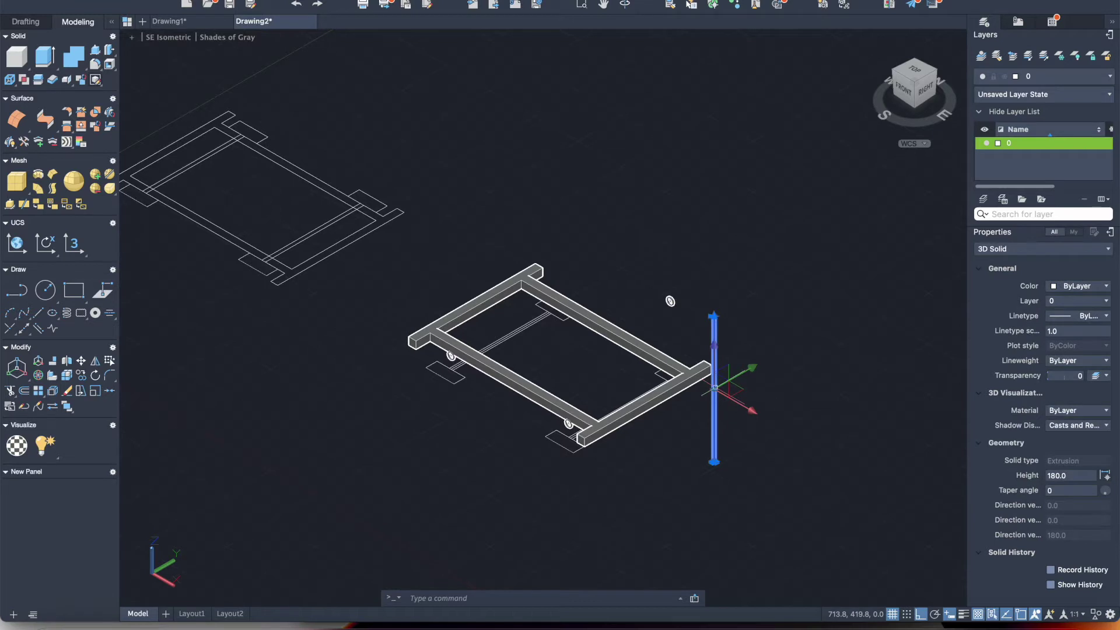
pyautogui.press('Escape')
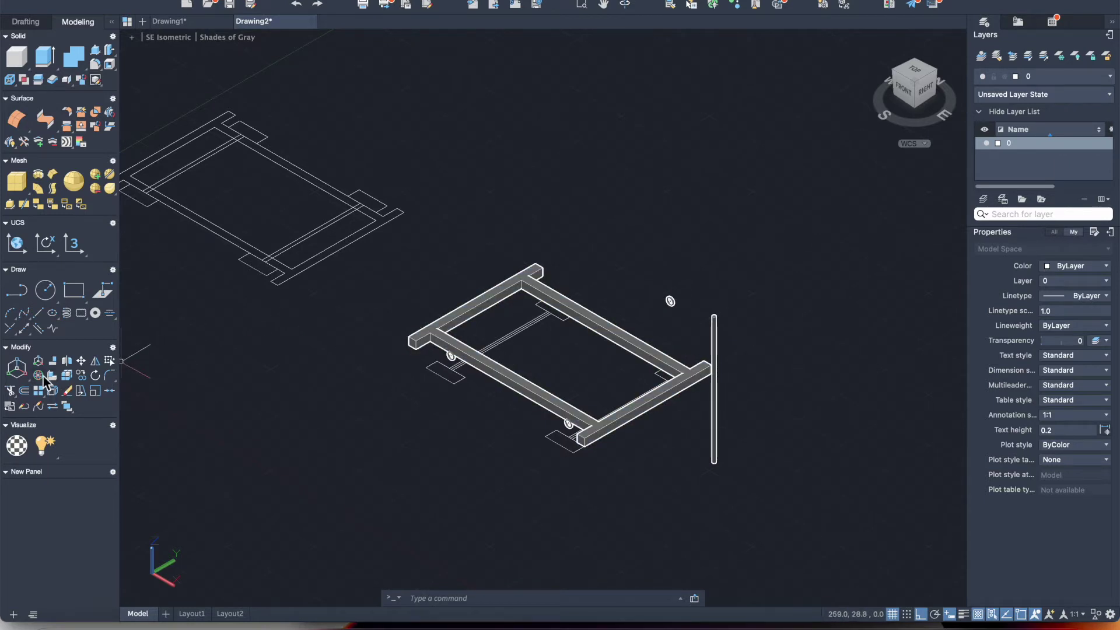
pyautogui.click(715, 368)
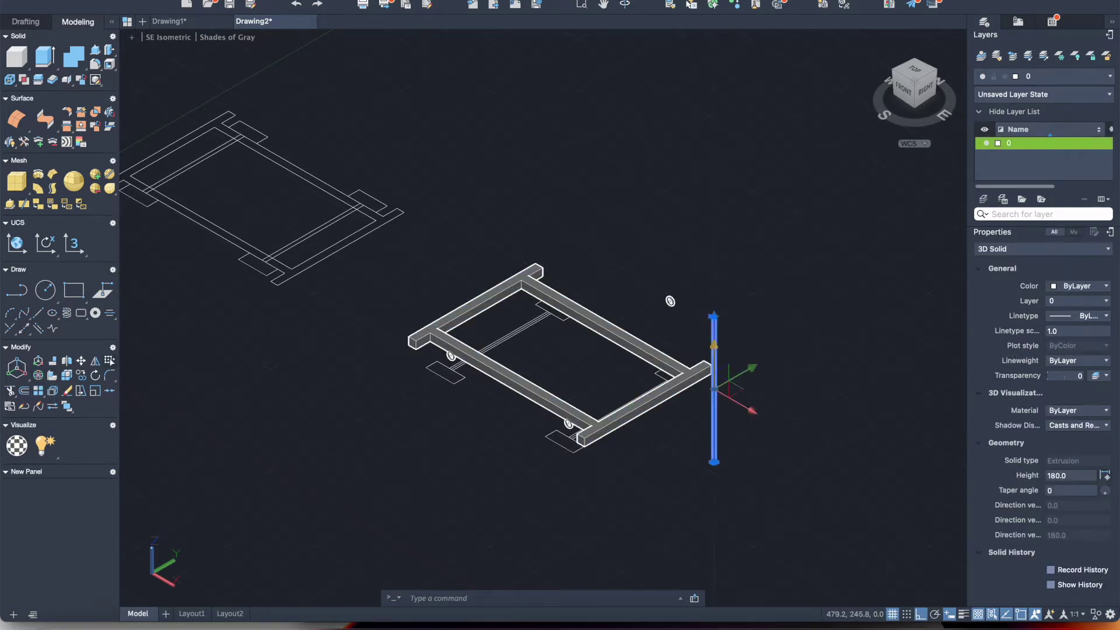
pyautogui.click(38, 376)
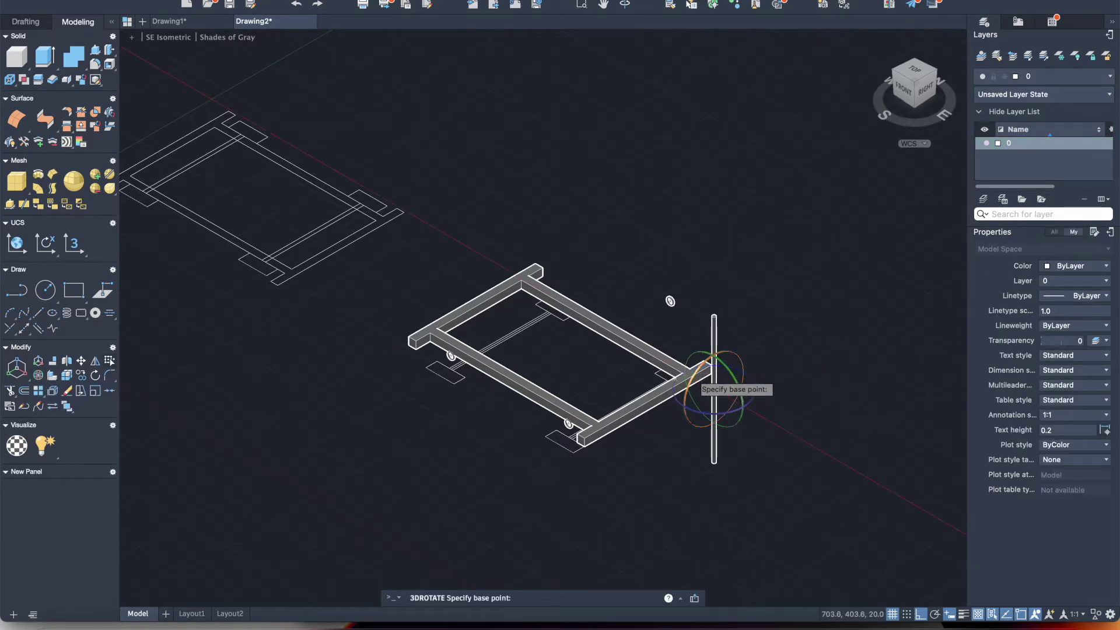
pyautogui.click(707, 364)
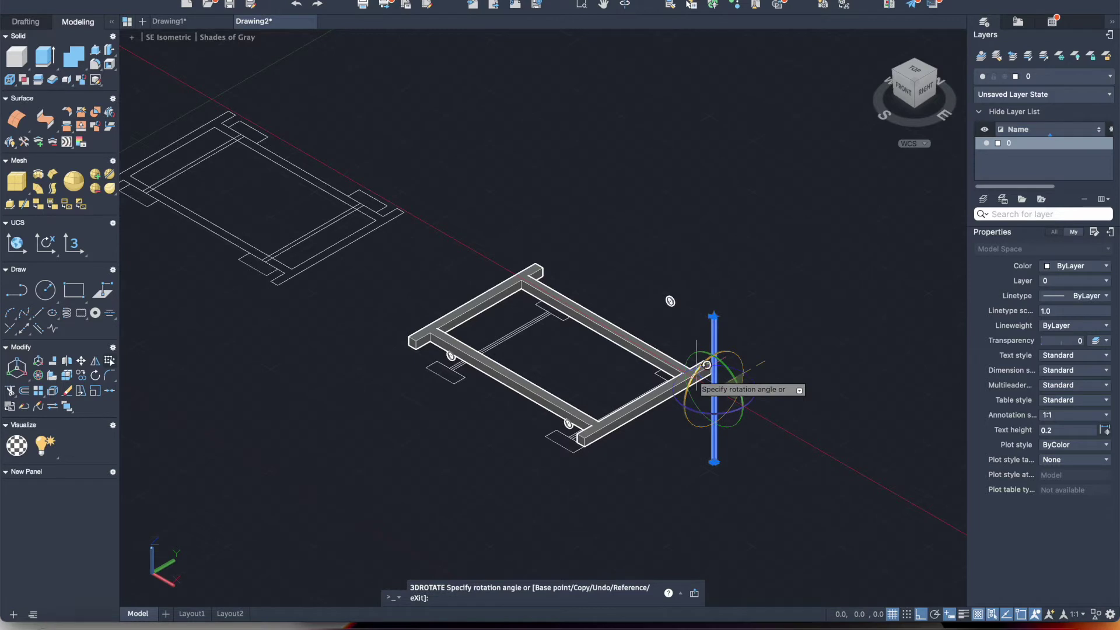
pyautogui.write('90')
pyautogui.press('Return')
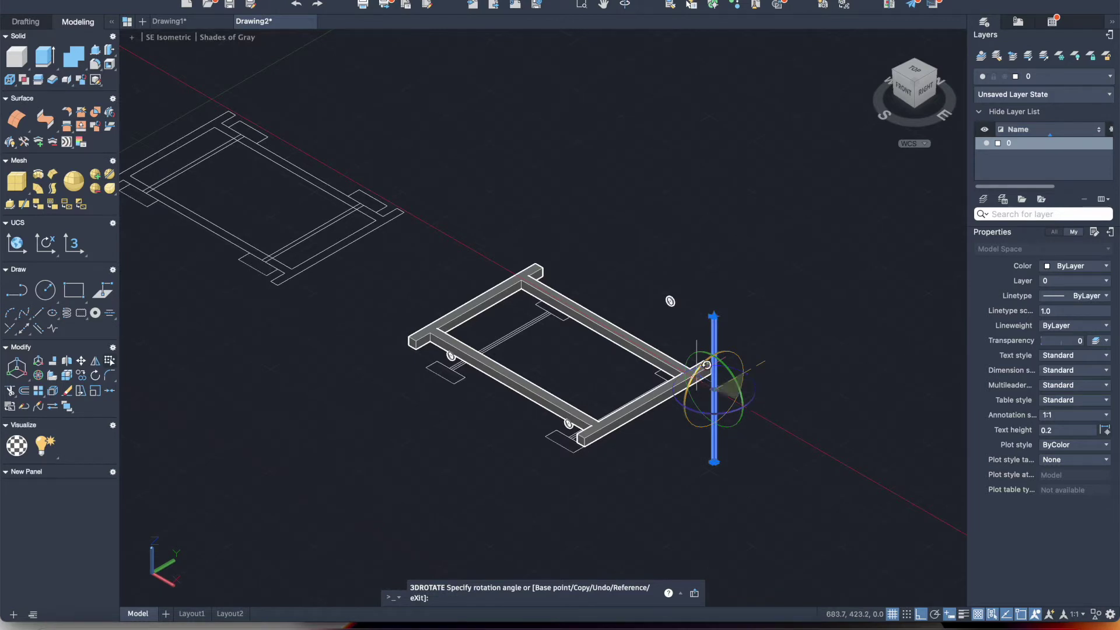
pyautogui.press('Escape')
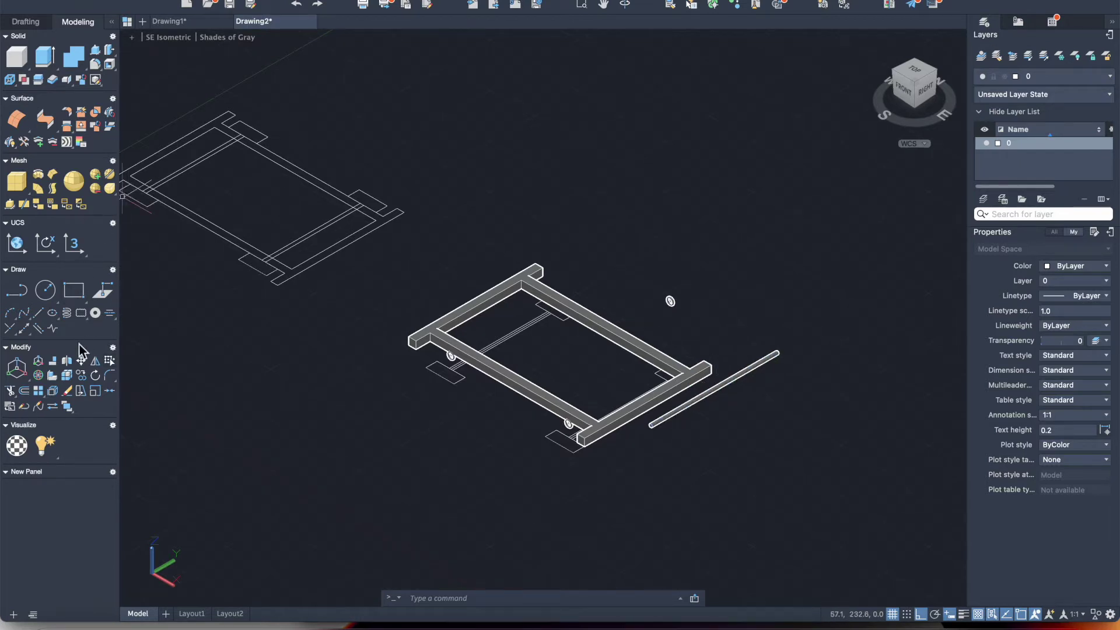
# - Copy the loose axle rod by its near end's centre to the centres of the two near-side torus rings
pyautogui.click(81, 375)
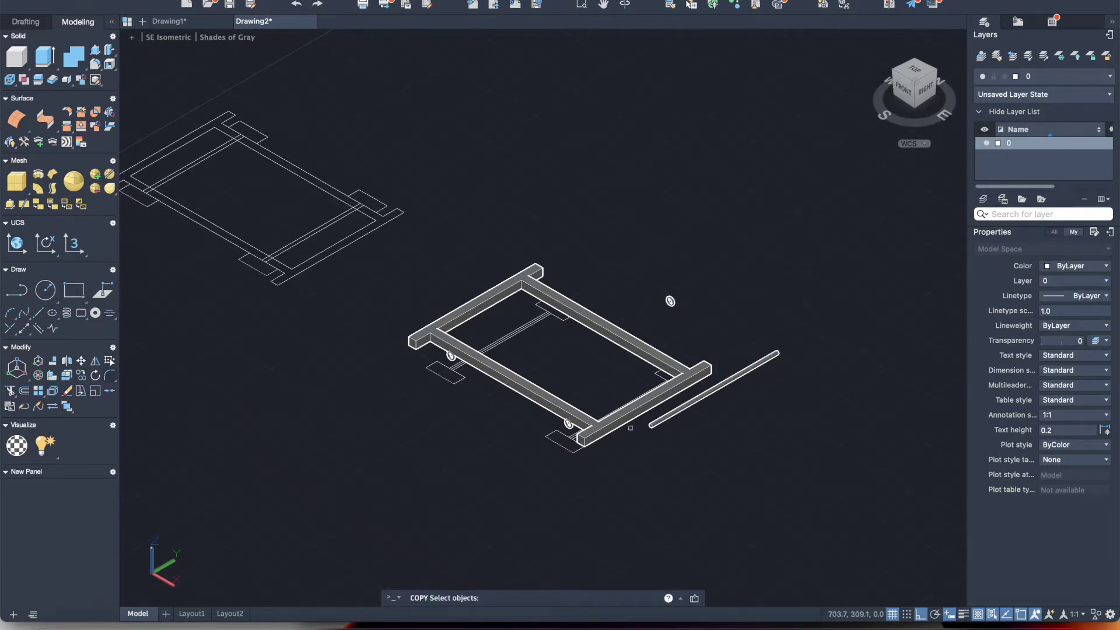
pyautogui.click(682, 409)
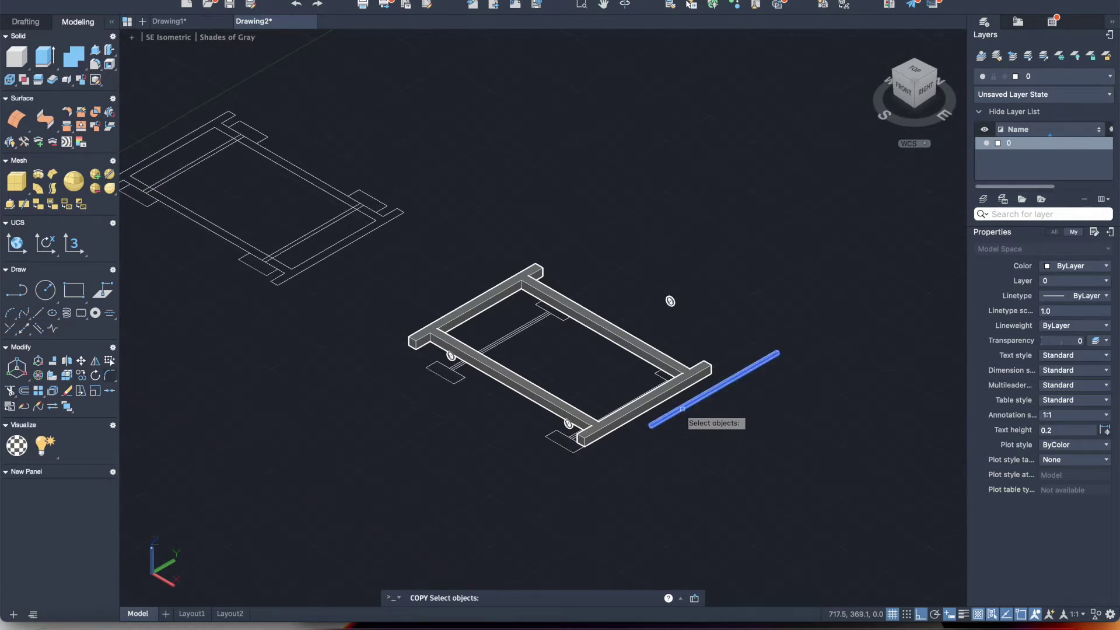
pyautogui.press('Return')
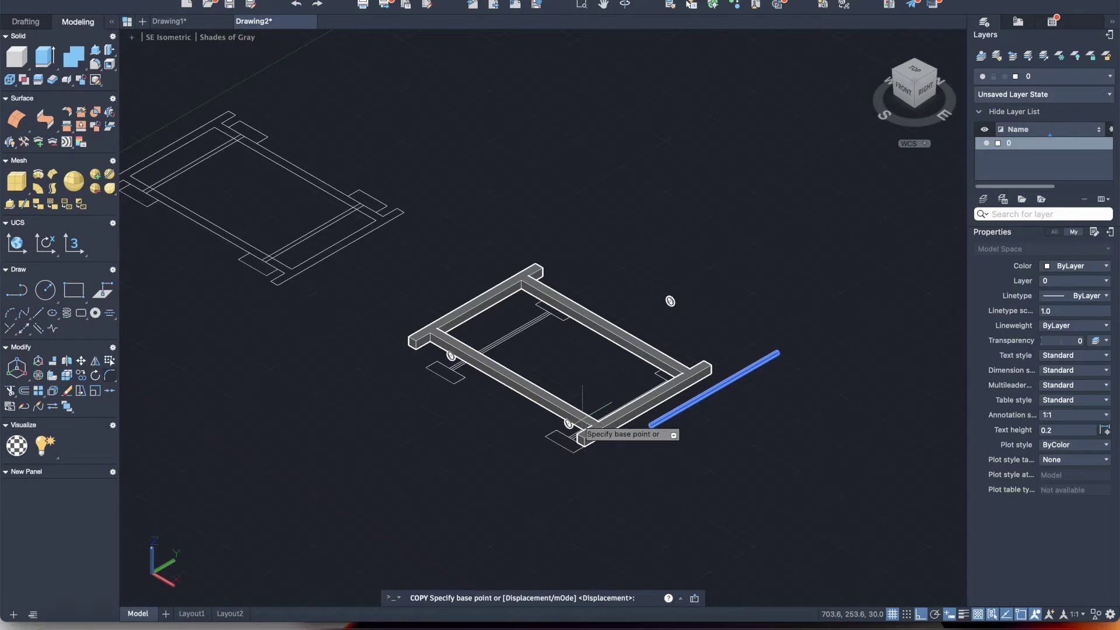
pyautogui.click(650, 425)
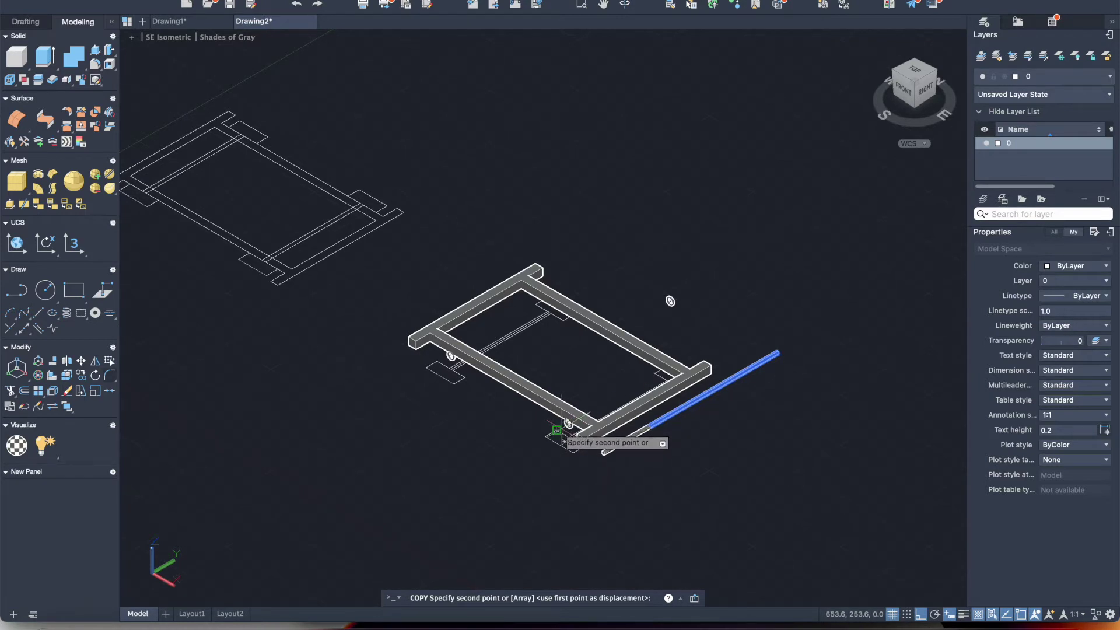
pyautogui.scroll(3, 565, 434)
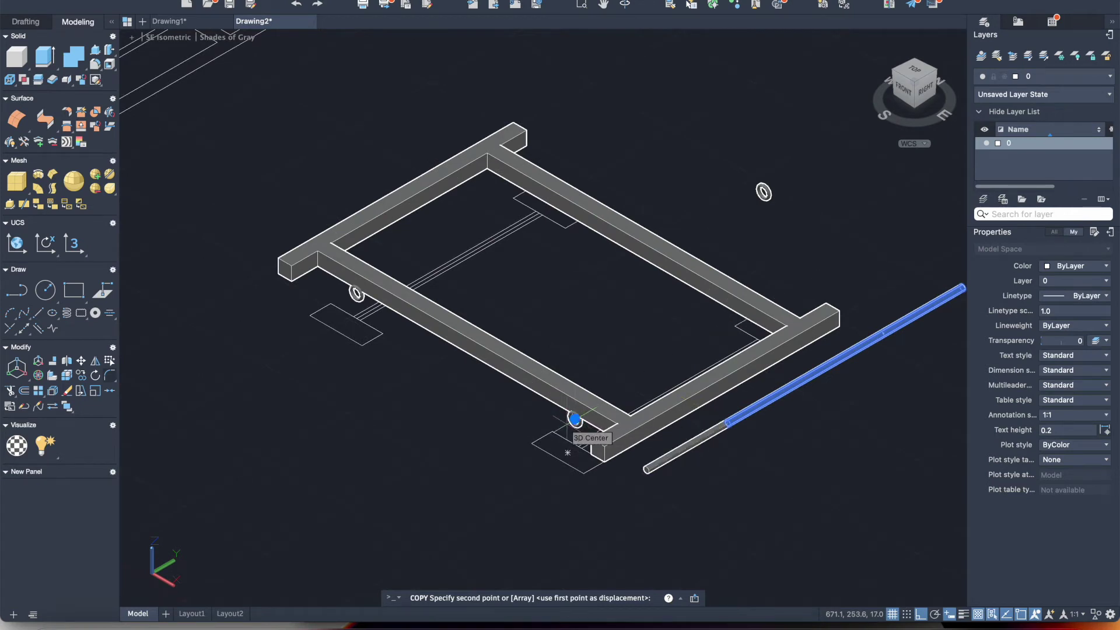
pyautogui.click(572, 420)
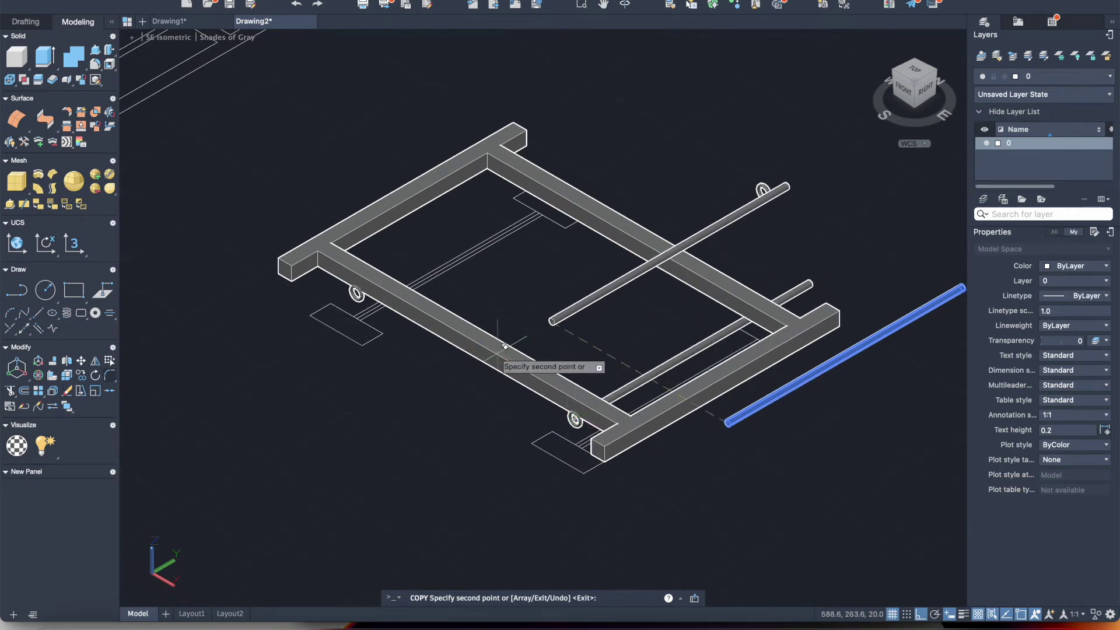
pyautogui.click(356, 293)
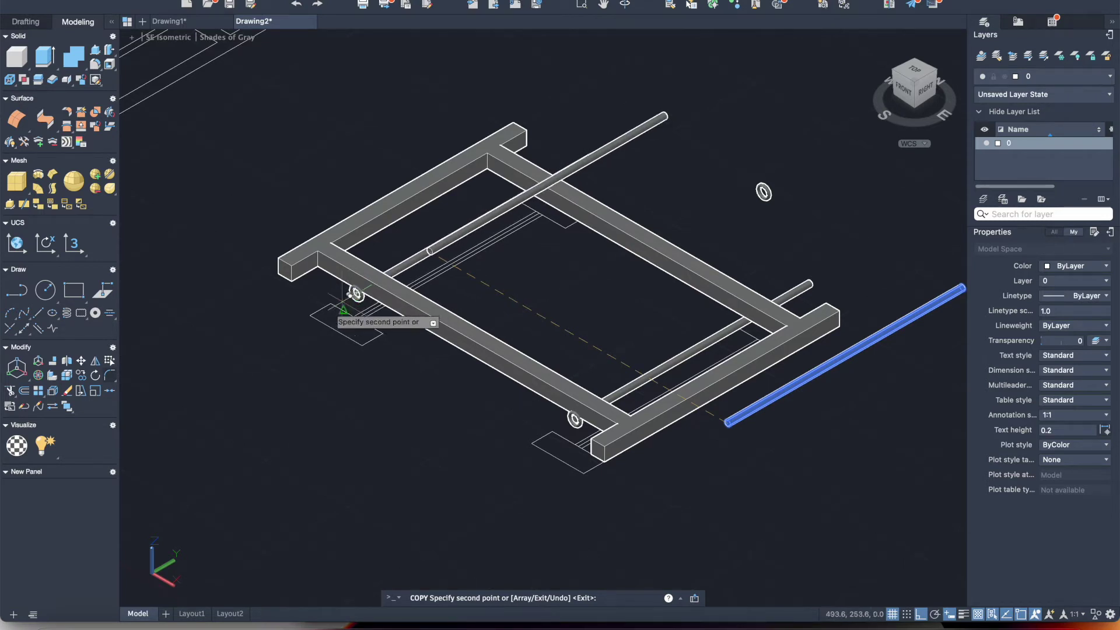
pyautogui.press('Escape')
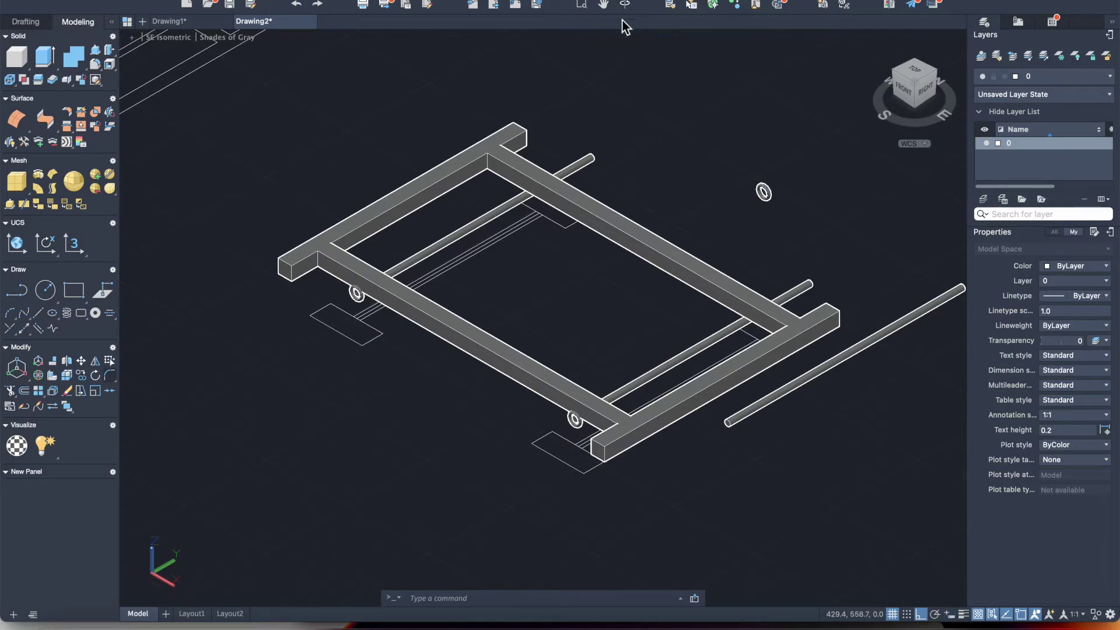
# - Restore the SE Isometric view and move both axle rods under the frame by 20 in the negative Y direction
pyautogui.moveTo(460, 243)
pyautogui.keyDown('shift'); pyautogui.mouseDown(button='middle')
pyautogui.moveTo(454, 208)
pyautogui.moveTo(430, 203)
pyautogui.moveTo(335, 230)
pyautogui.moveTo(345, 247)
pyautogui.moveTo(422, 246)
pyautogui.moveTo(513, 225)
pyautogui.moveTo(525, 348)
pyautogui.moveTo(500, 327)
pyautogui.moveTo(510, 297)
pyautogui.moveTo(471, 287)
pyautogui.mouseUp(button='middle'); pyautogui.keyUp('shift')
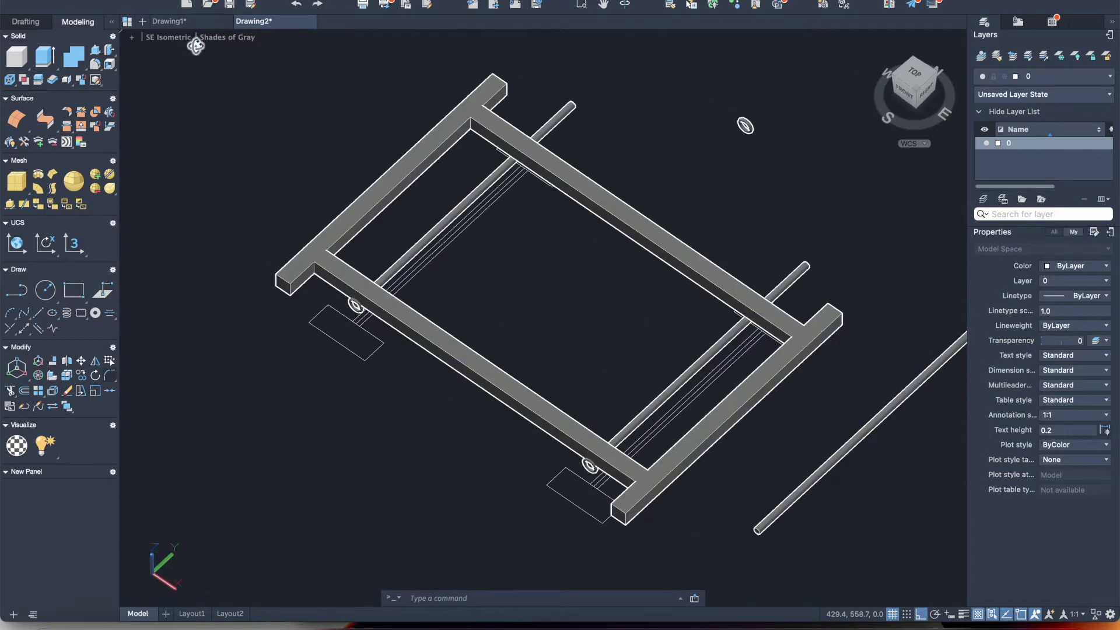
pyautogui.click(158, 37)
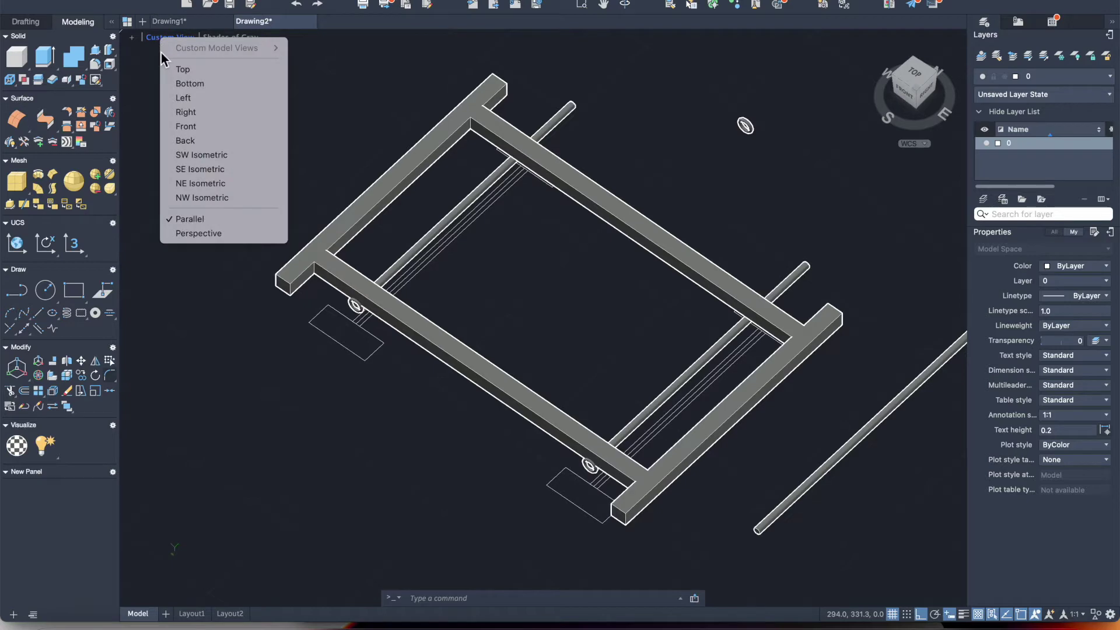
pyautogui.click(202, 173)
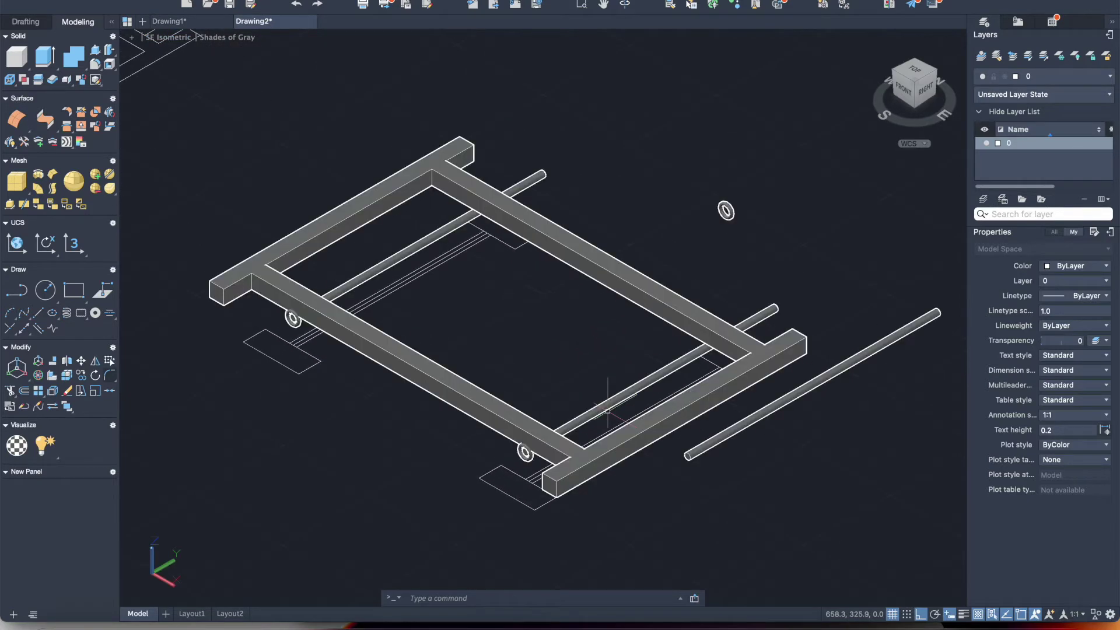
pyautogui.click(397, 257)
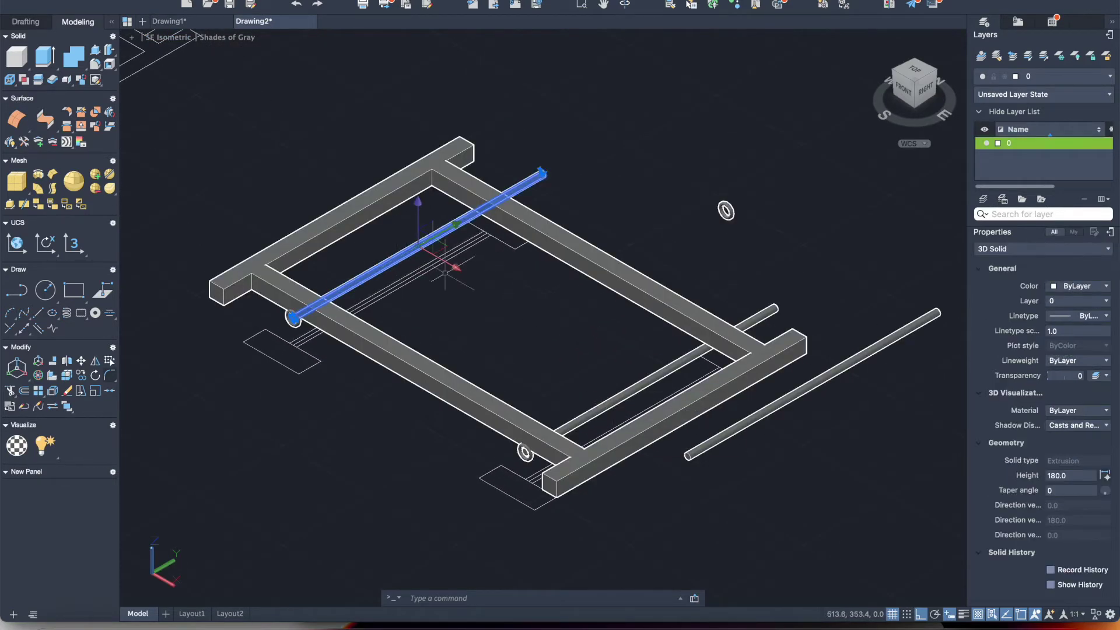
pyautogui.click(643, 382)
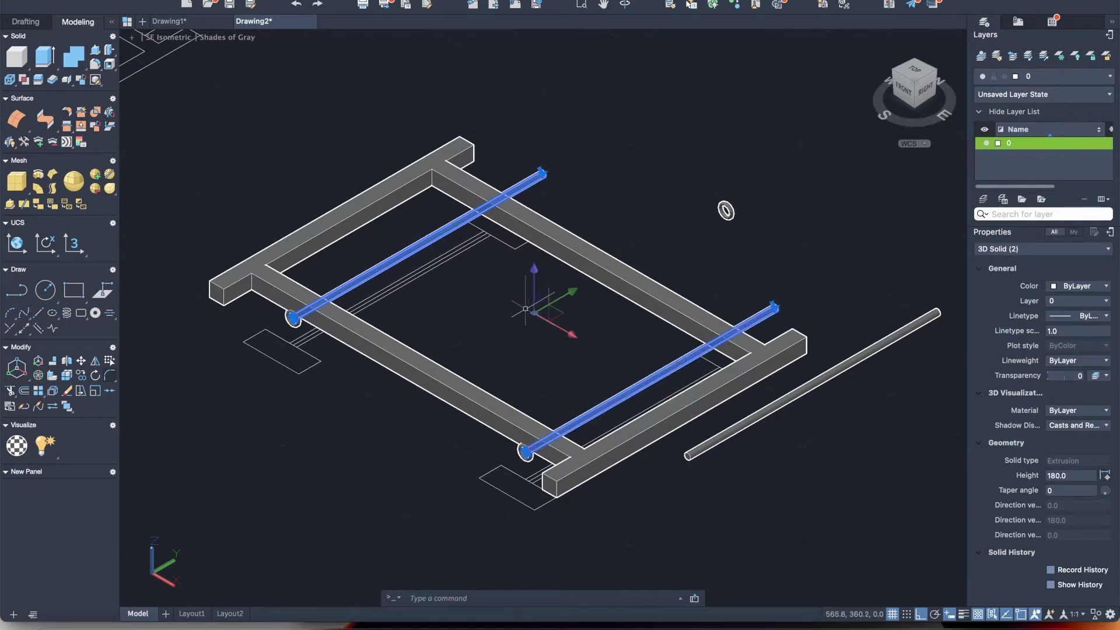
pyautogui.click(555, 301)
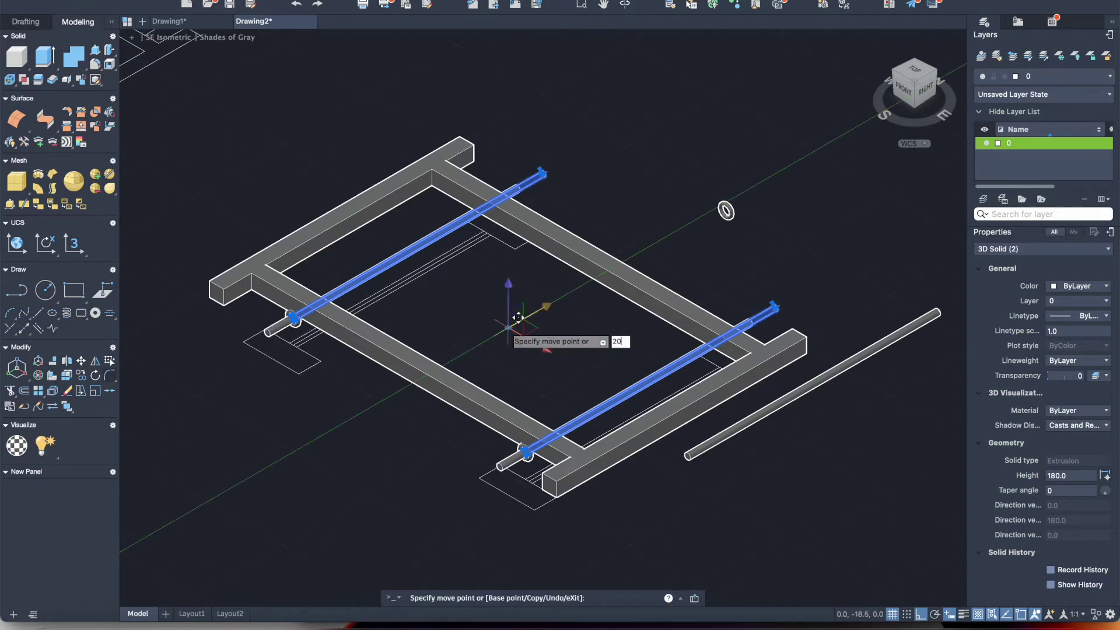
pyautogui.click(507, 328)
pyautogui.press('Escape')
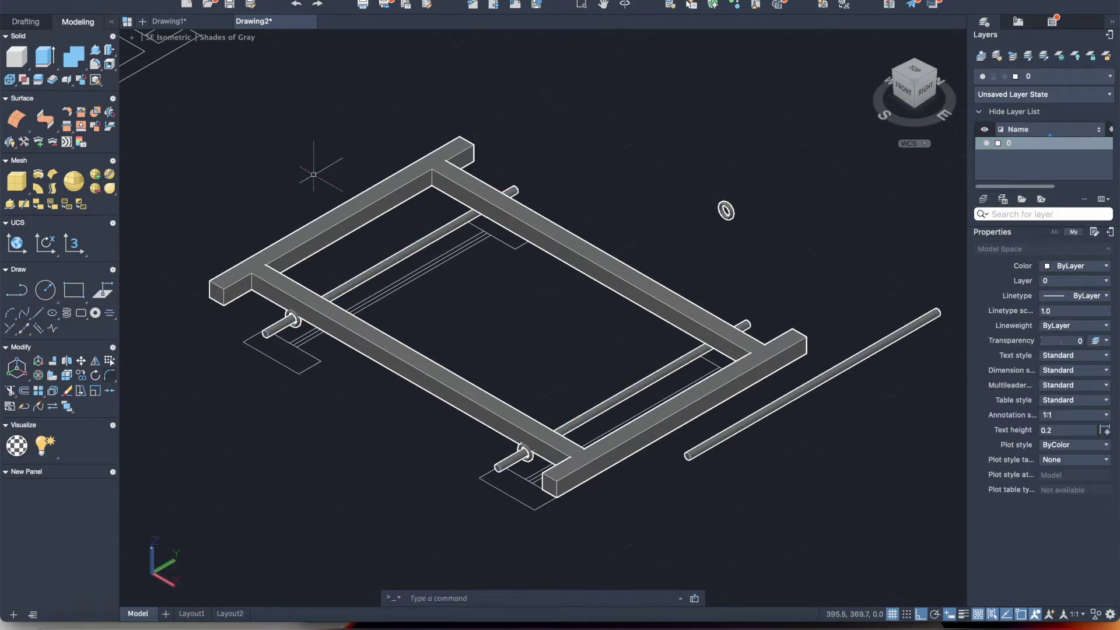
pyautogui.click(624, 5)
pyautogui.moveTo(548, 290)
pyautogui.mouseDown()
pyautogui.moveTo(490, 293)
pyautogui.moveTo(440, 352)
pyautogui.moveTo(577, 279)
pyautogui.mouseUp()
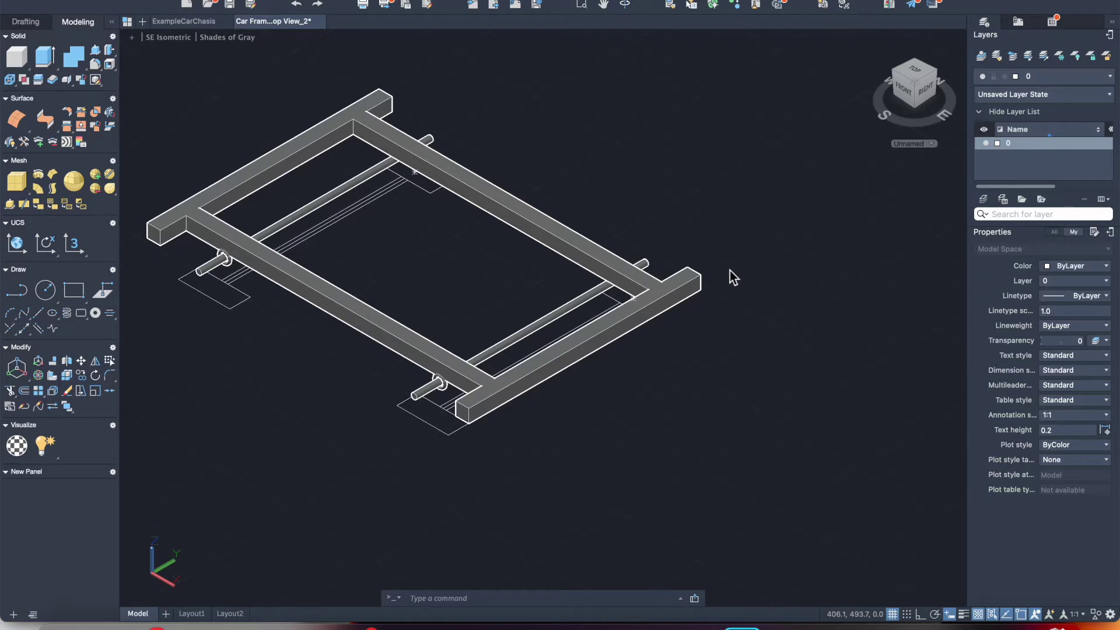
# - Create a layer named wheels with the colour magenta and make it the current layer
pyautogui.click(982, 201)
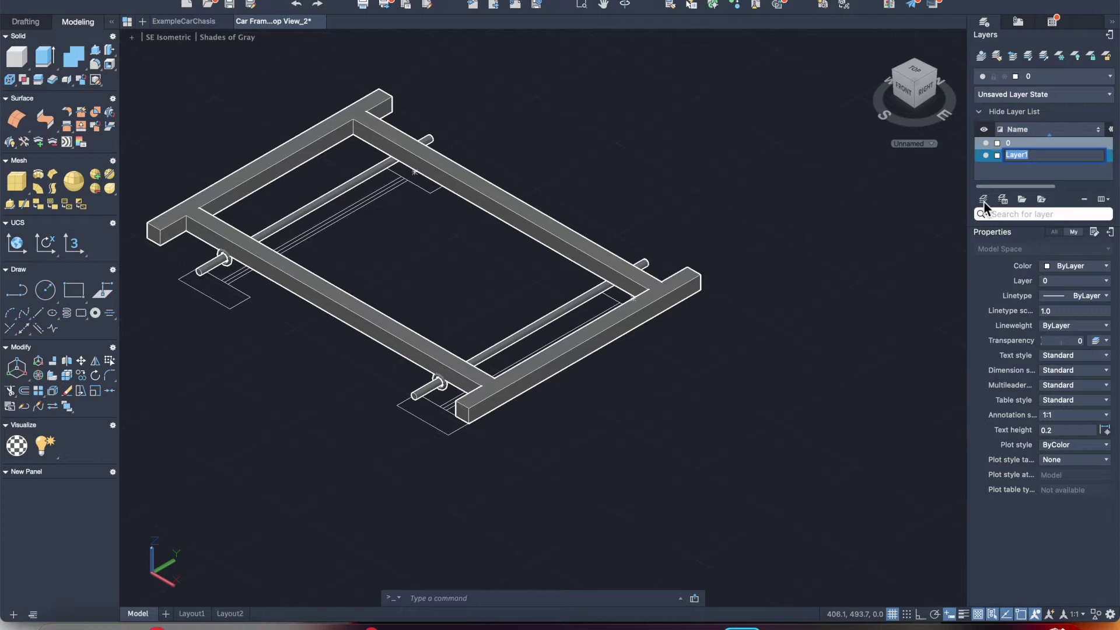
pyautogui.write('wheels')
pyautogui.press('Return')
pyautogui.click(997, 155)
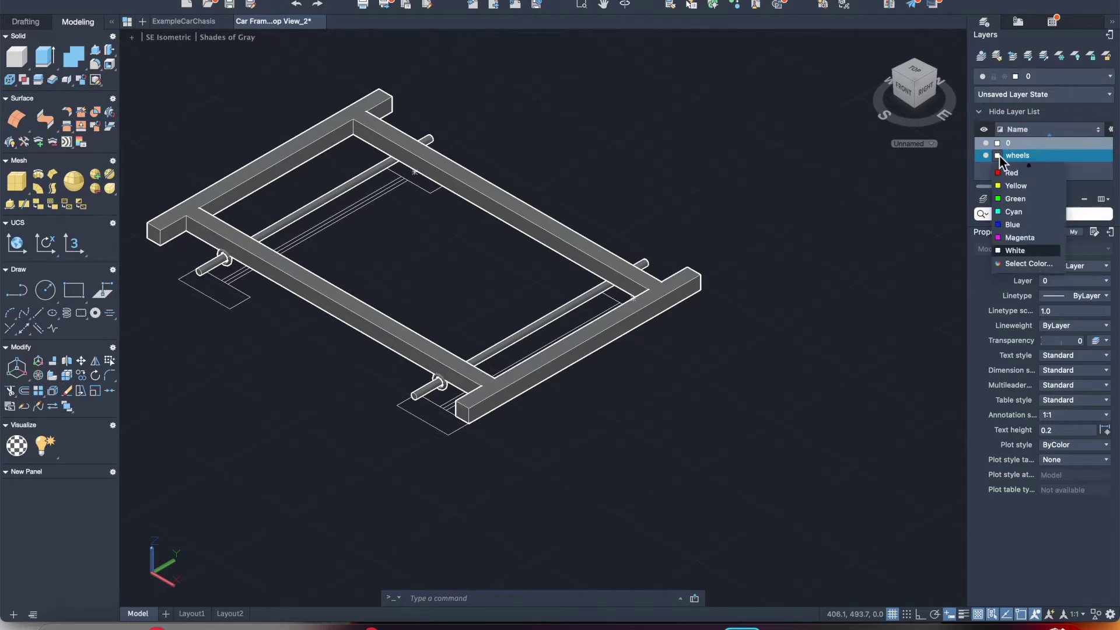
pyautogui.click(1007, 238)
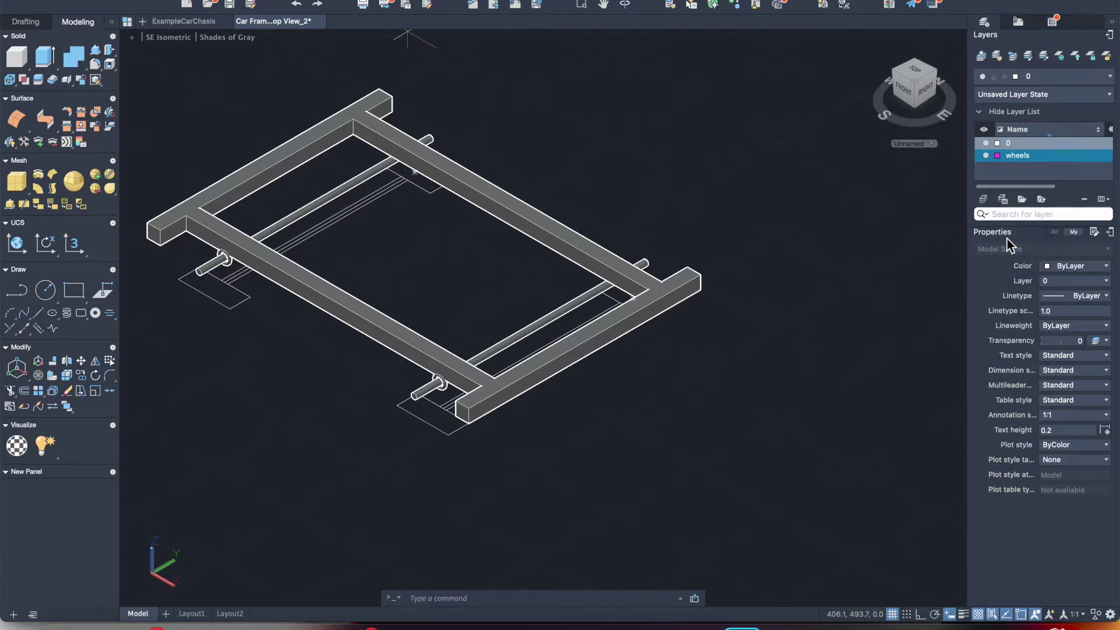
pyautogui.click(1072, 79)
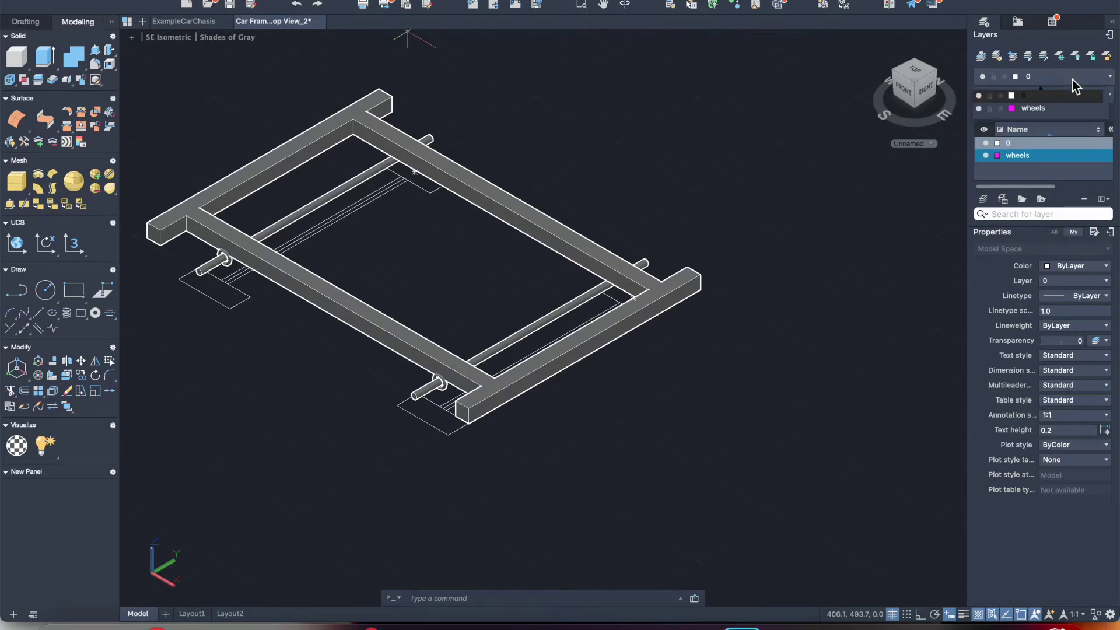
pyautogui.click(1027, 110)
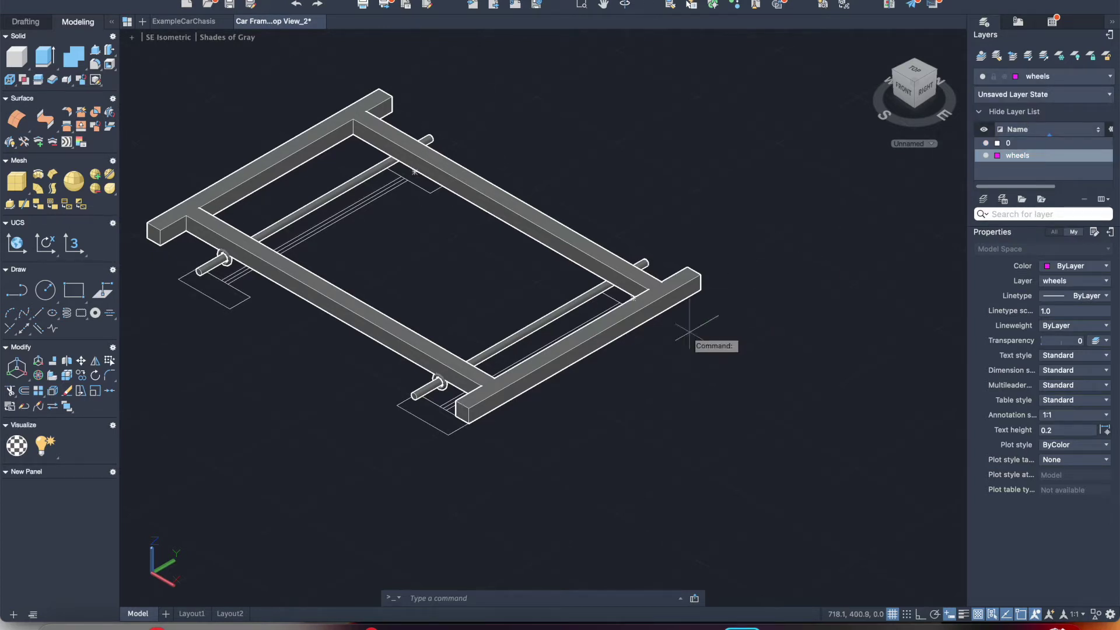
# - Draw two concentric circles with radii 2 and 4 in the empty space beside the frame's near right end
pyautogui.click(45, 290)
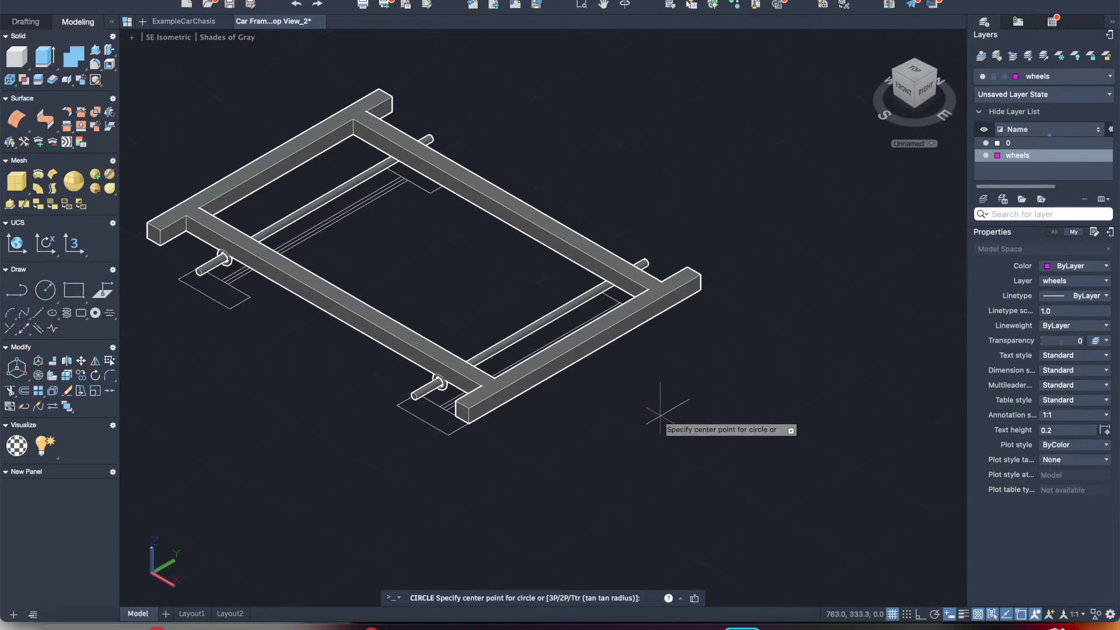
pyautogui.click(680, 420)
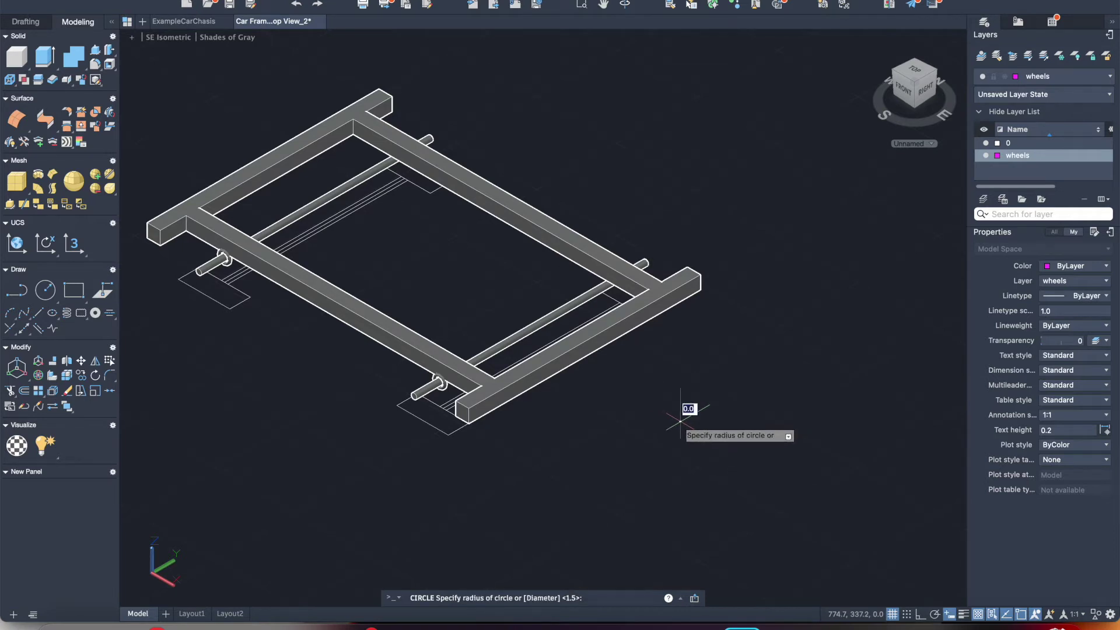
pyautogui.press('Escape')
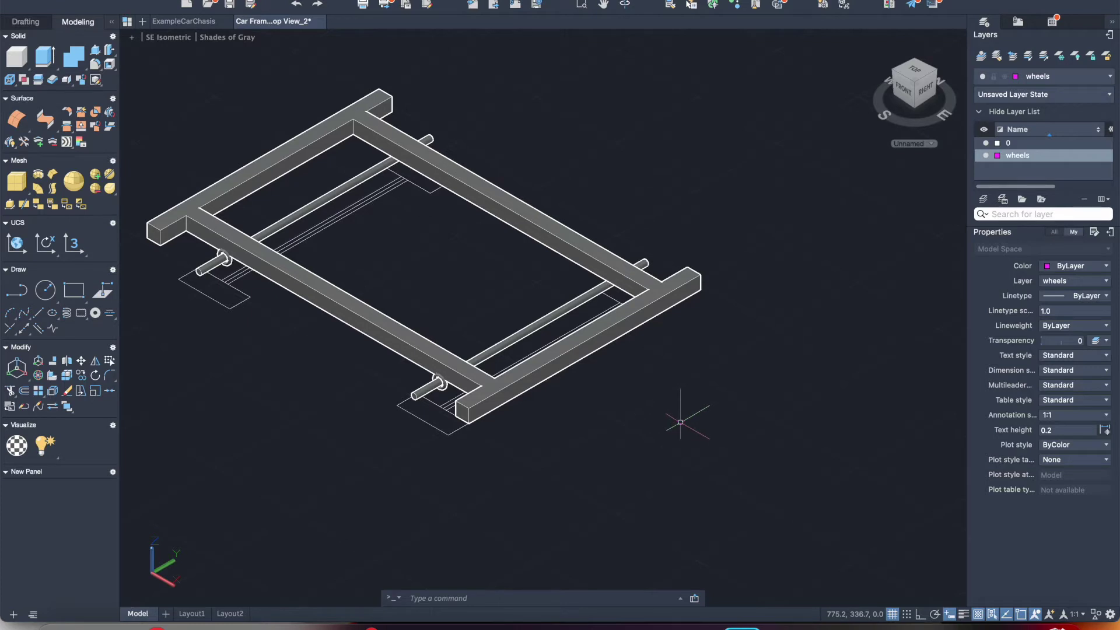
pyautogui.press('Return')
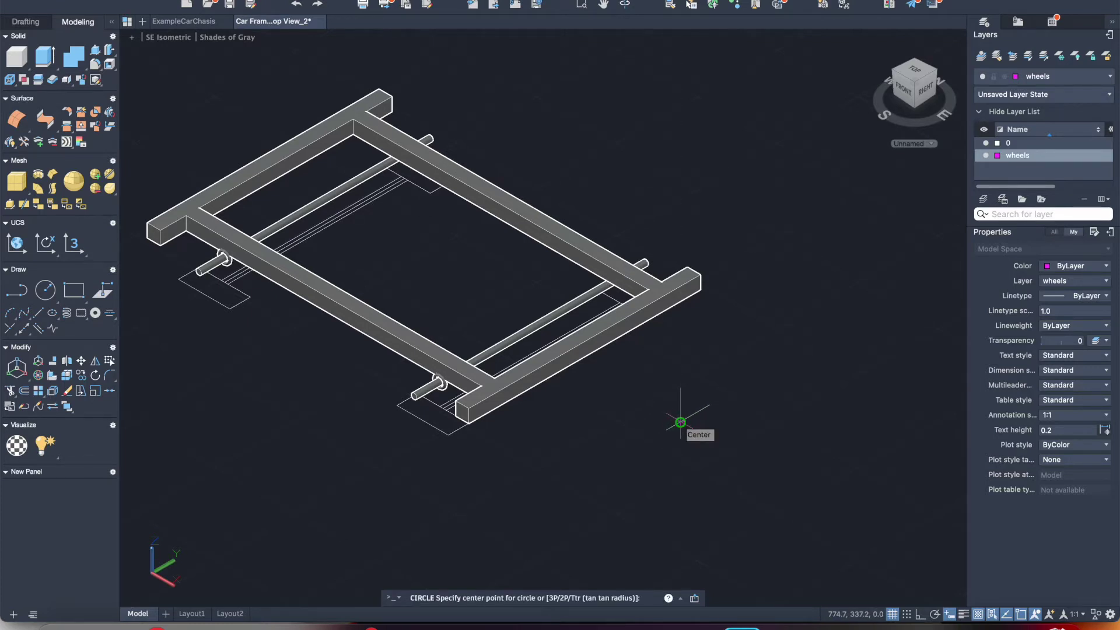
pyautogui.click(680, 422)
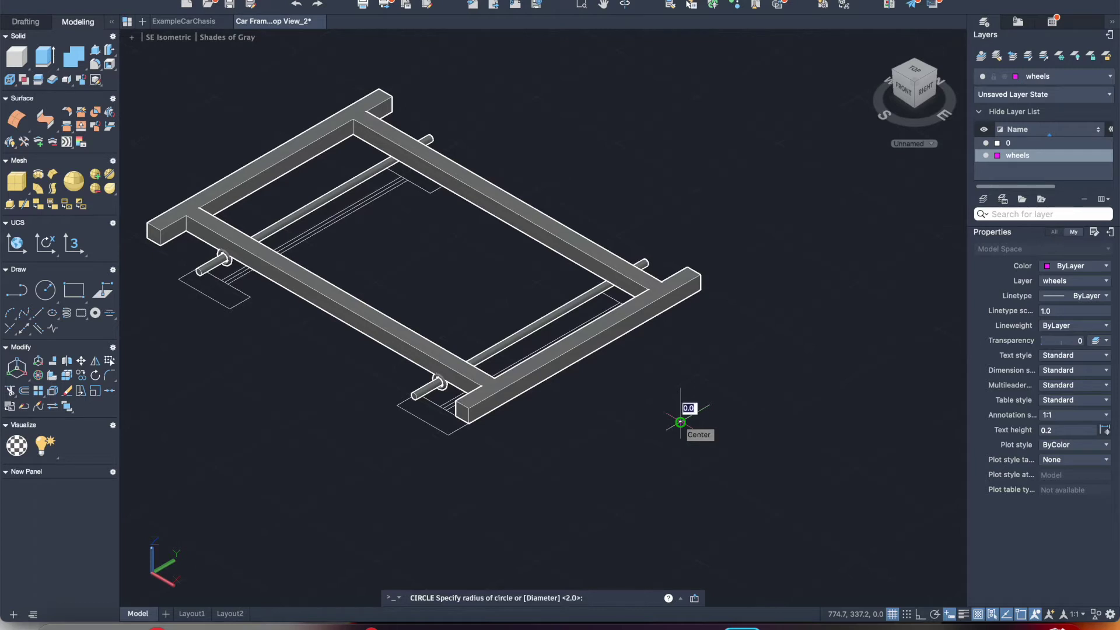
pyautogui.click(681, 421)
# - Add two more circles with radii 13 and 14 around the centre of the small circles
pyautogui.scroll(5, 681, 421)
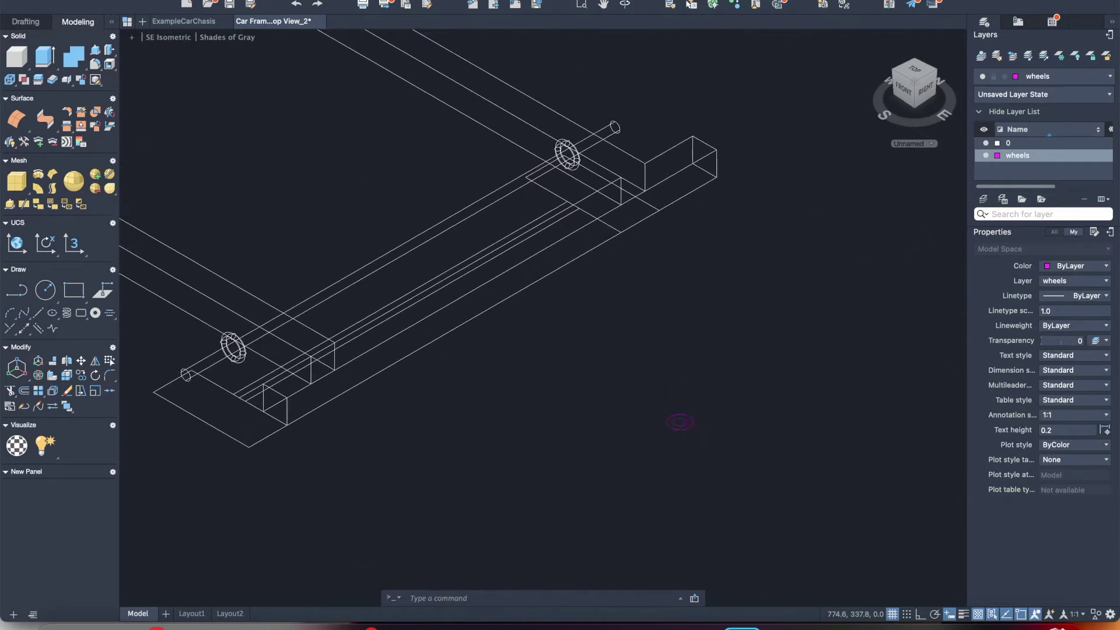
pyautogui.press('Return')
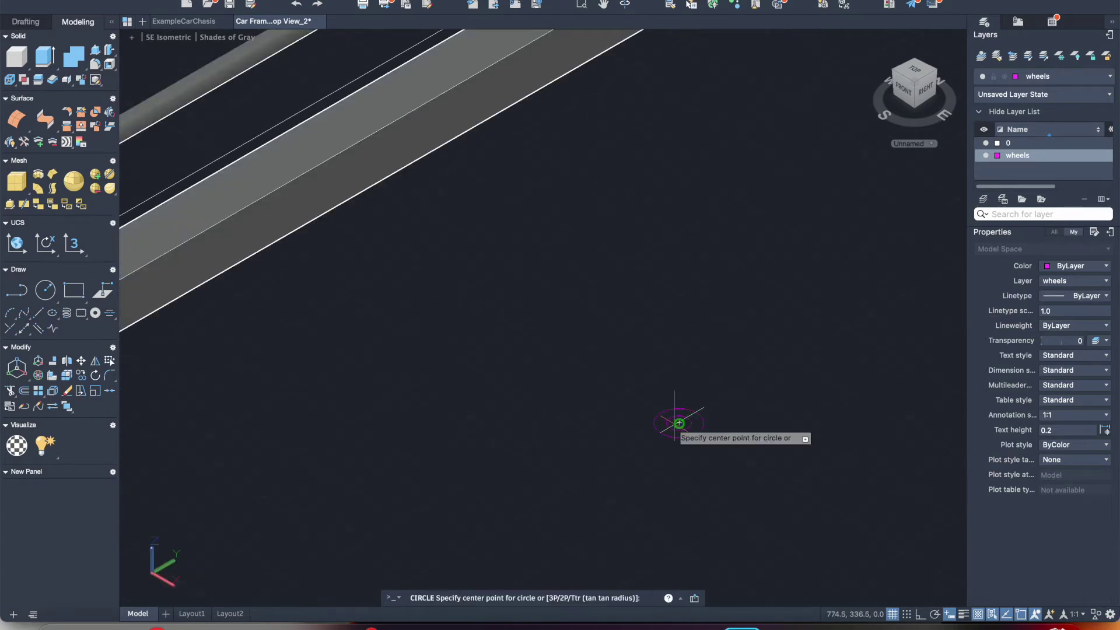
pyautogui.click(679, 423)
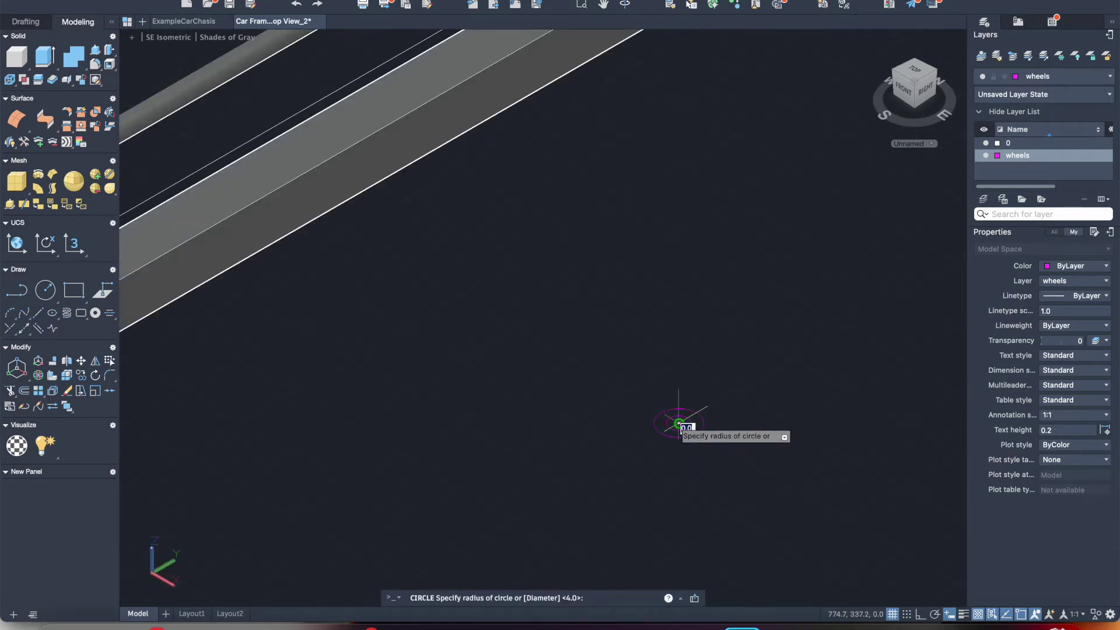
pyautogui.press('Return')
pyautogui.press('Return')
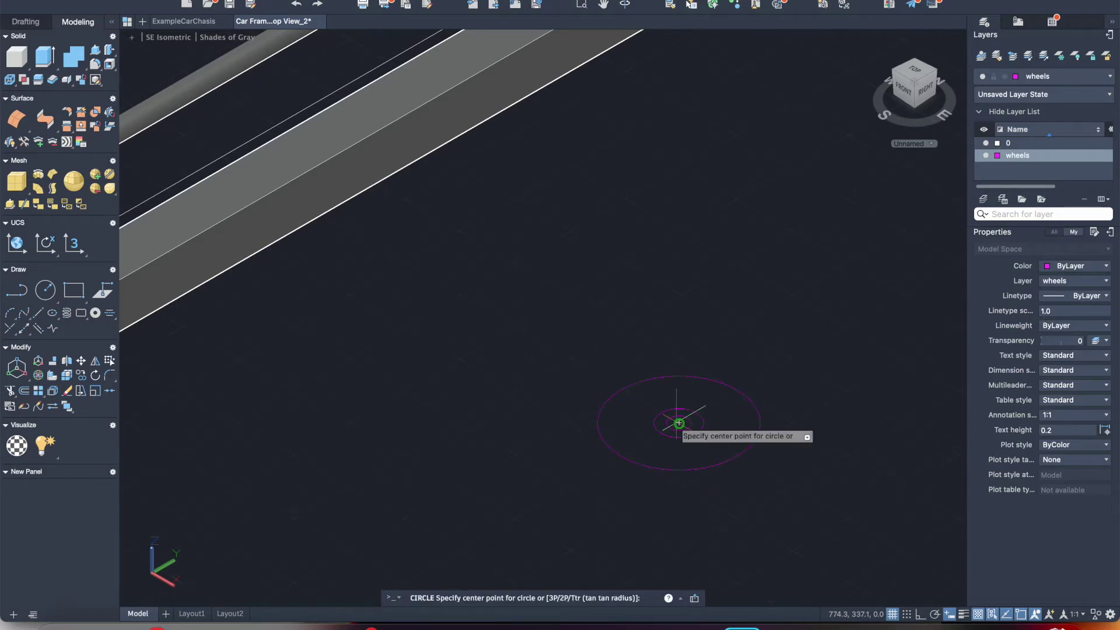
pyautogui.click(679, 424)
pyautogui.write('14')
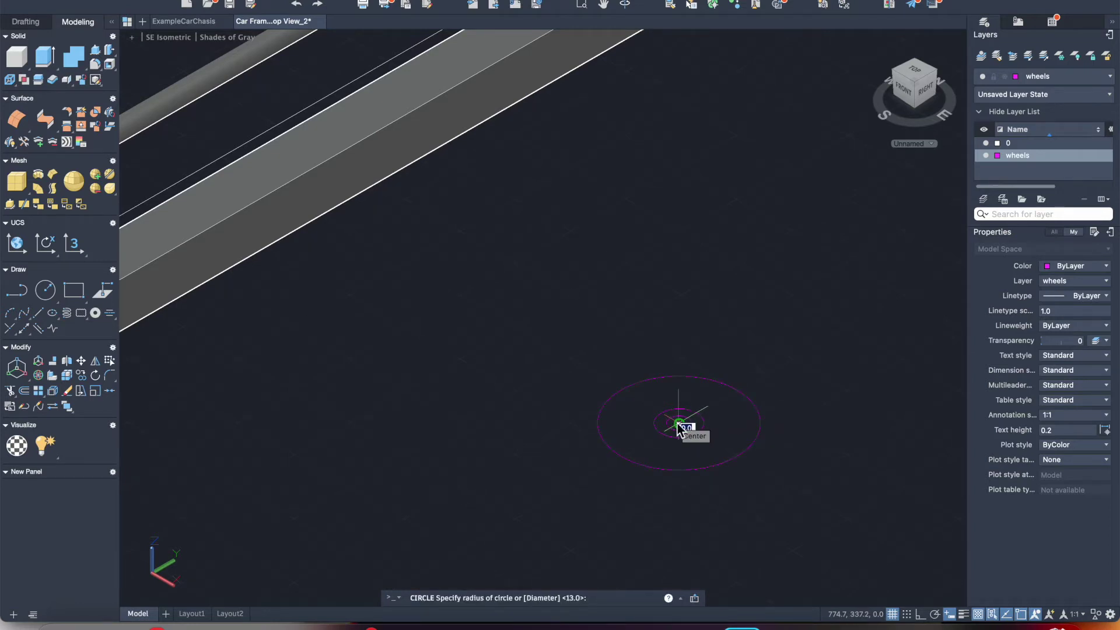
pyautogui.press('Return')
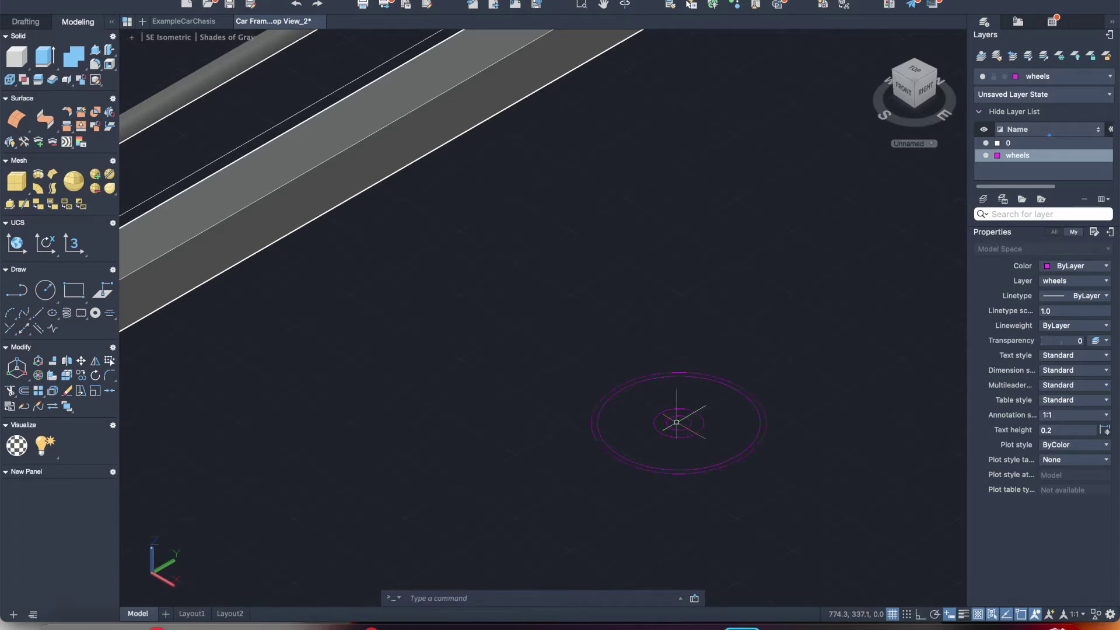
# - Draw the outermost wheel circle with radius 20 on the same centre
pyautogui.press('Return')
pyautogui.click(679, 423)
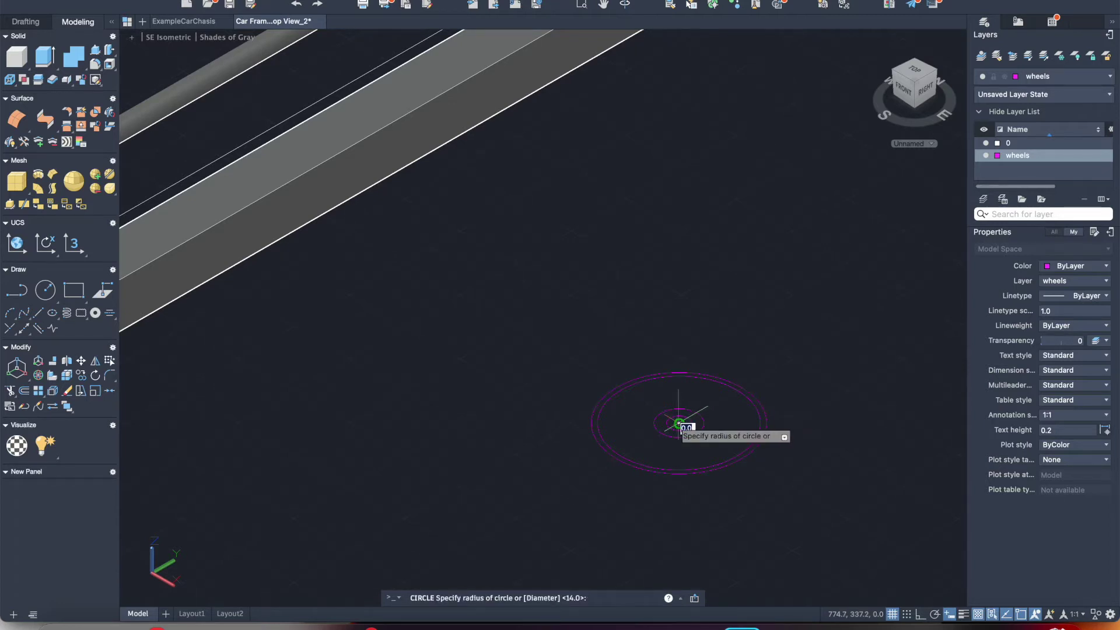
pyautogui.write('20')
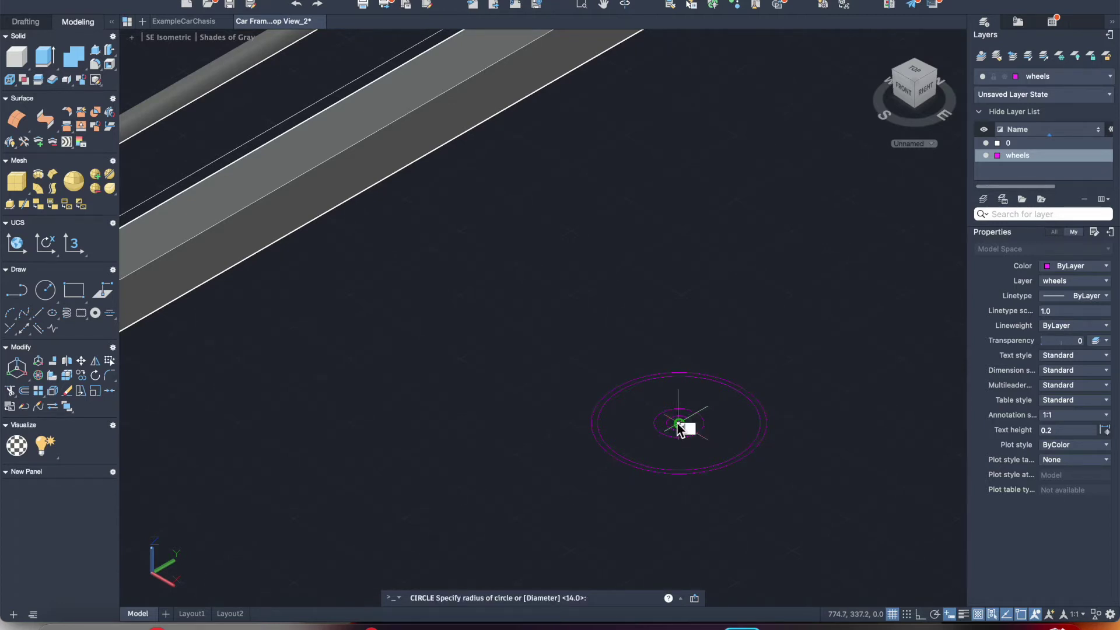
pyautogui.press('Return')
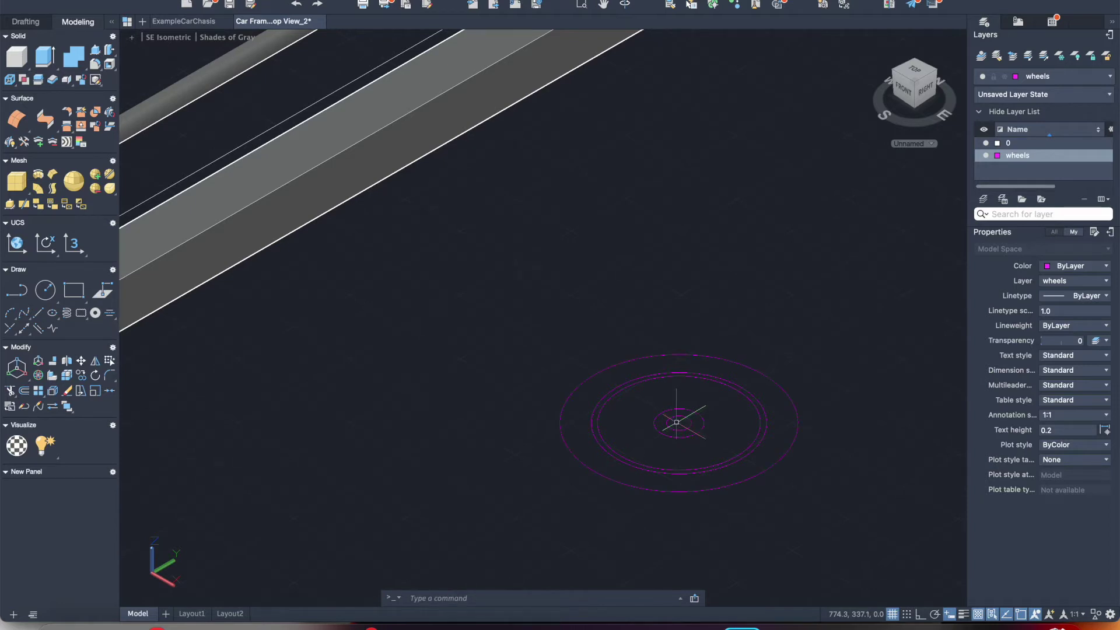
# - Draw the outer wheel circle with radius 20 on the shared centre, just outside the radius 19 circle
pyautogui.press('Return')
pyautogui.click(679, 423)
pyautogui.write('21')
pyautogui.press('Return')
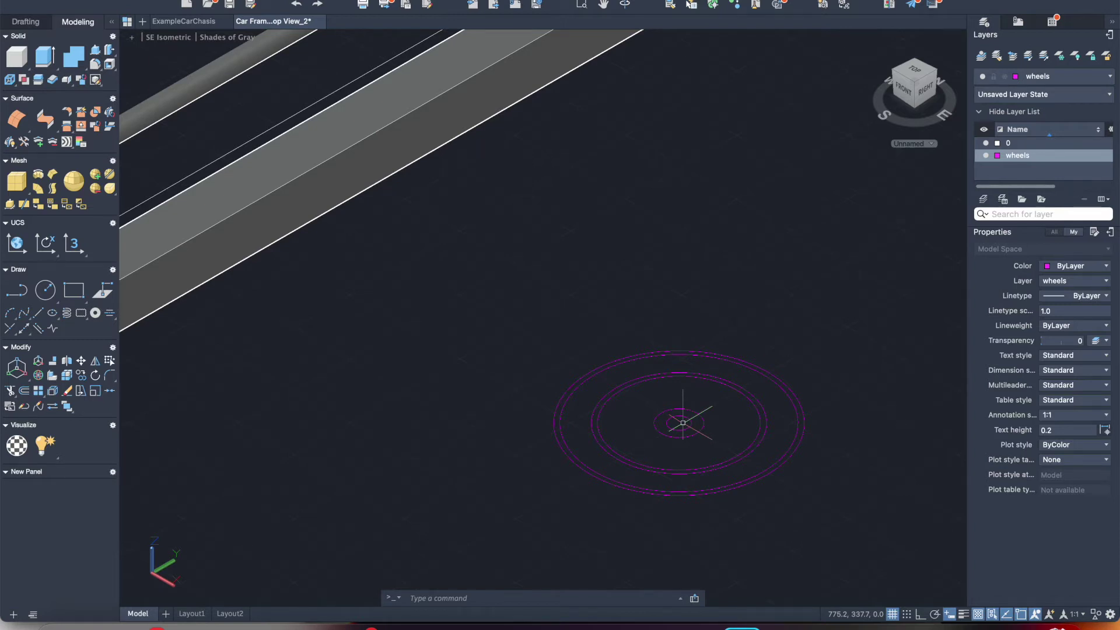
# - Raise the radius 19 circle by 1 unit along the Z axis
pyautogui.click(576, 462)
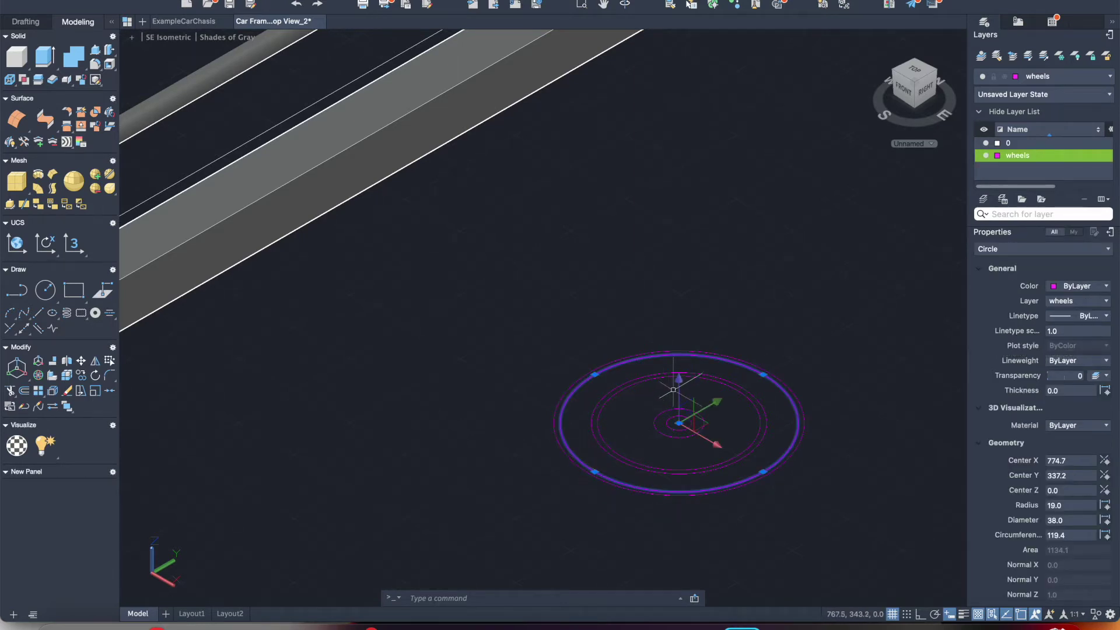
pyautogui.click(679, 423)
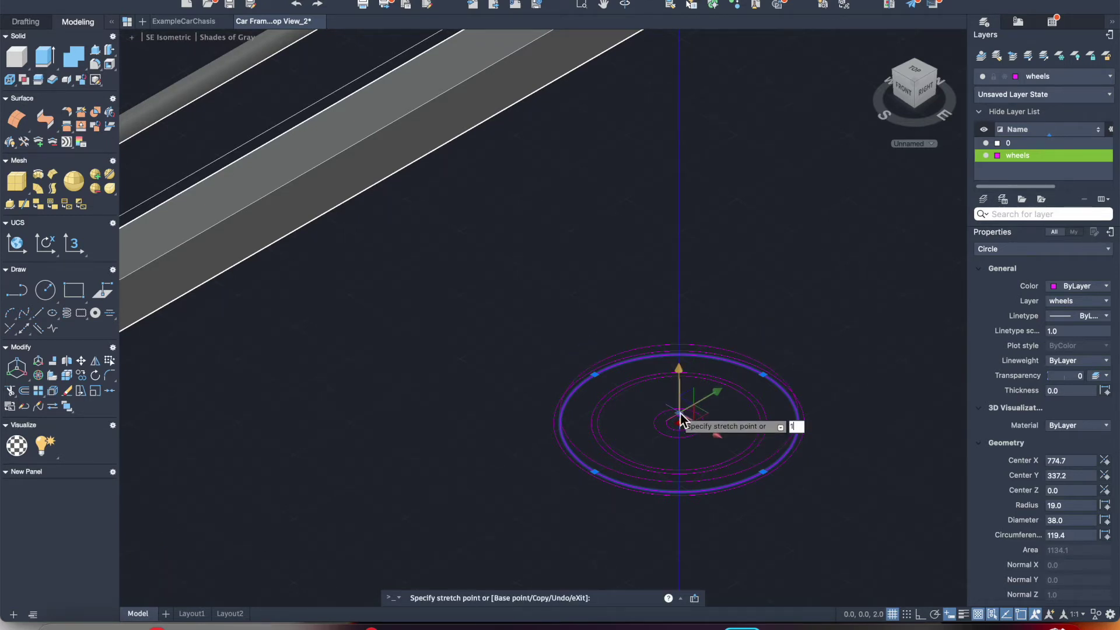
pyautogui.click(680, 414)
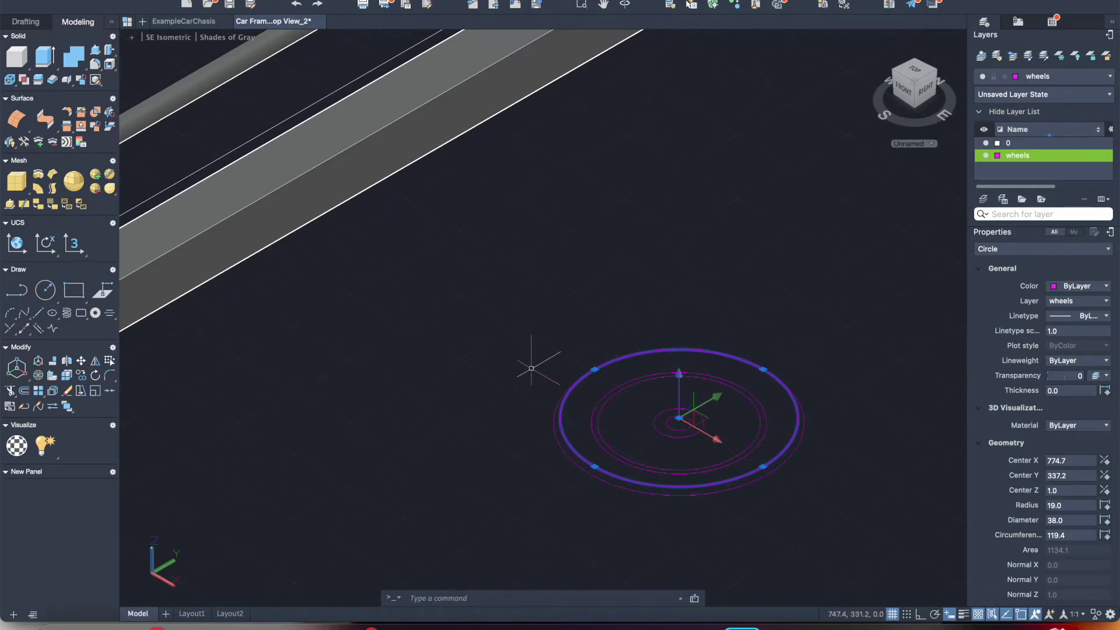
pyautogui.press('Escape')
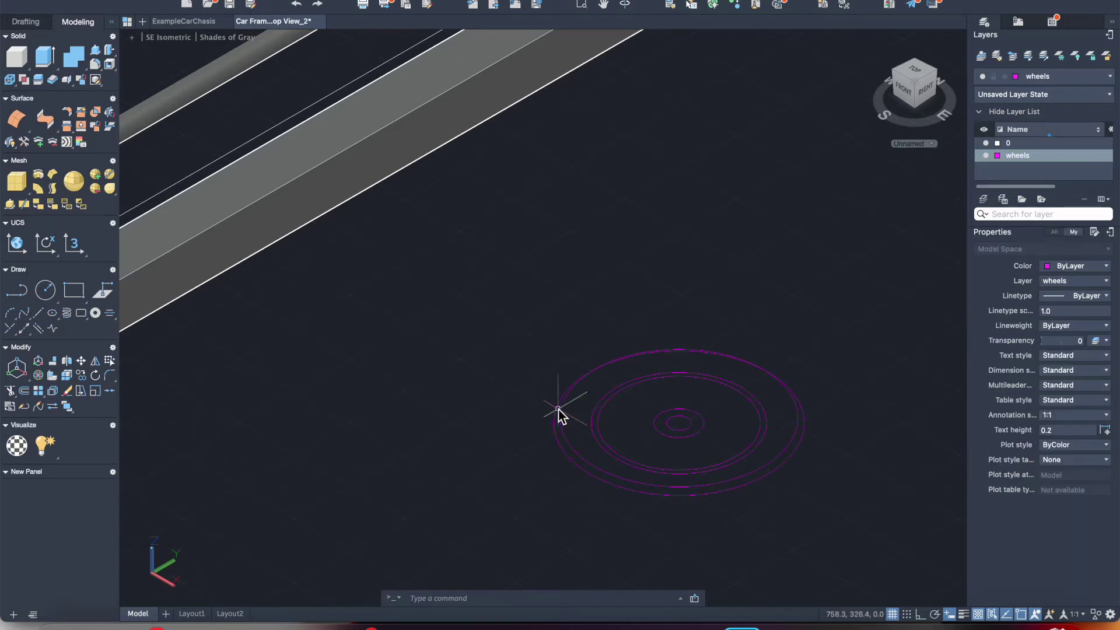
# - Extrude the two outermost wheel circles together to a height of 16
pyautogui.click(568, 442)
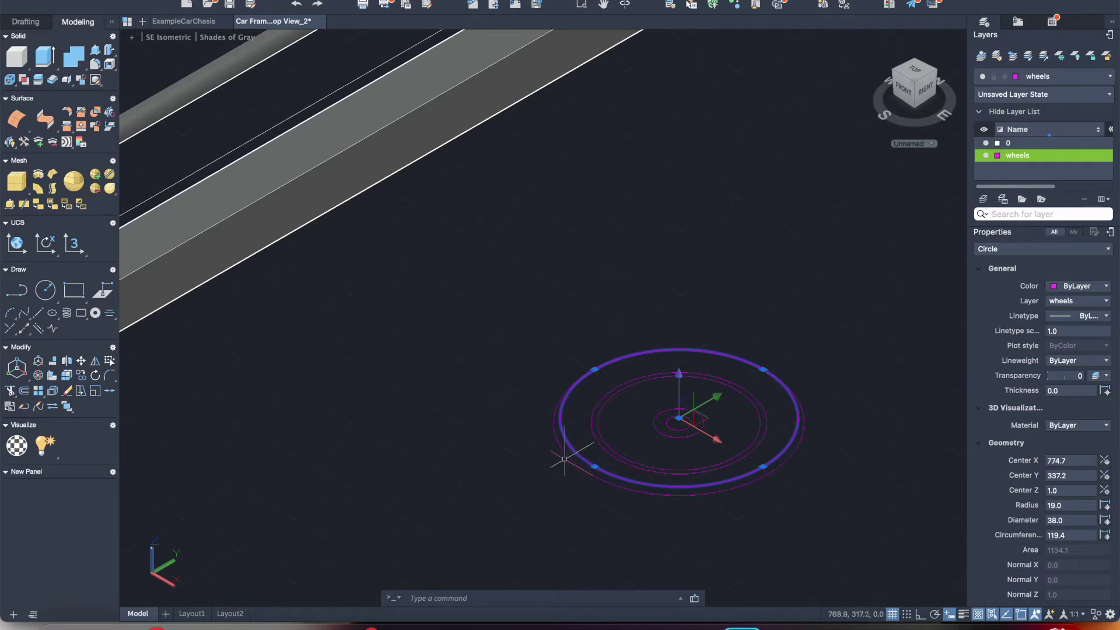
pyautogui.click(573, 463)
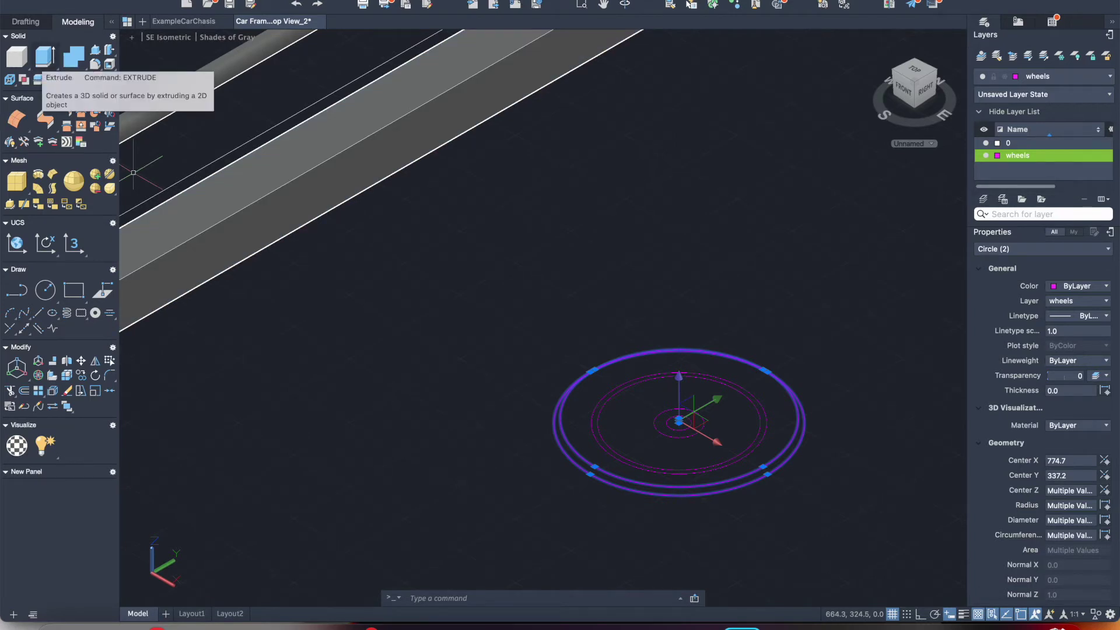
pyautogui.click(45, 59)
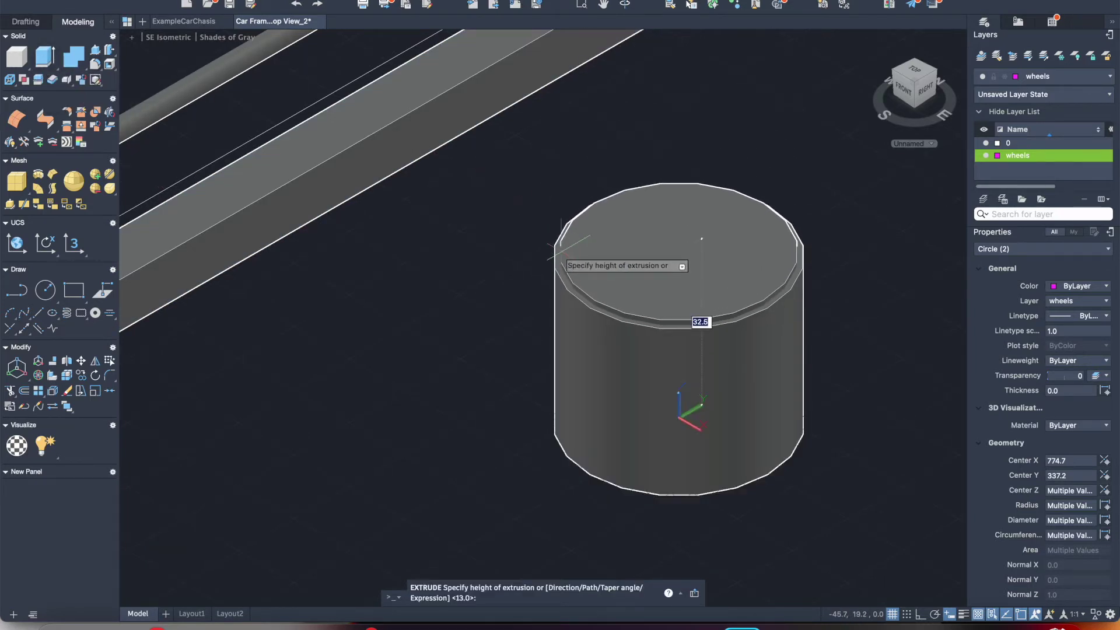
pyautogui.write('15')
pyautogui.press('Return')
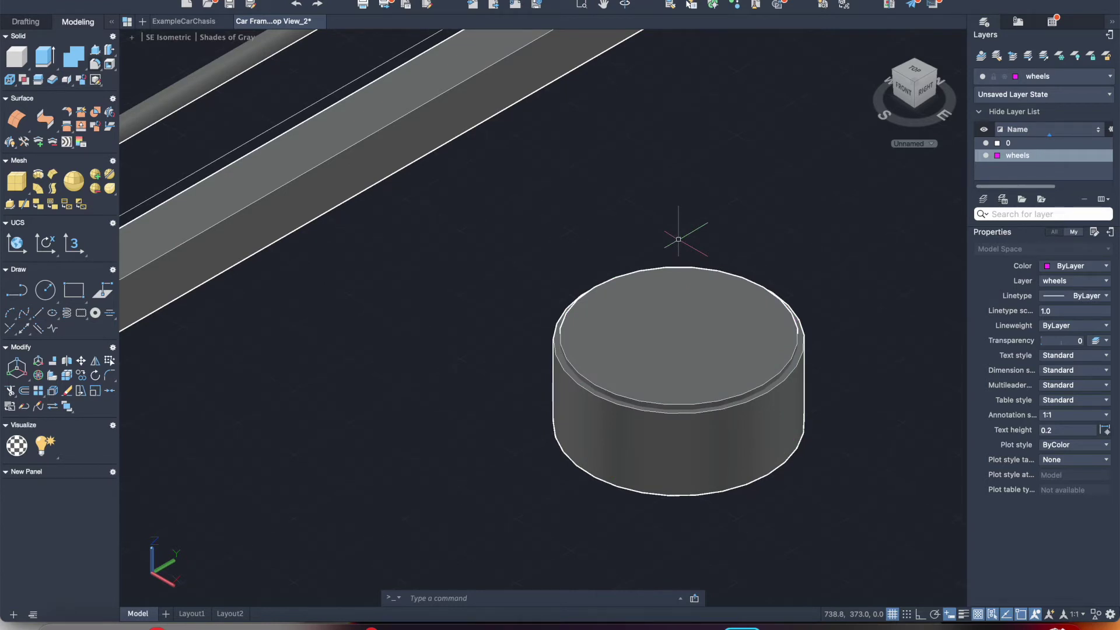
# - Subtract the raised radius 19 cylinder from the outermost wheel cylinder to form a hollow cup
pyautogui.write('sub')
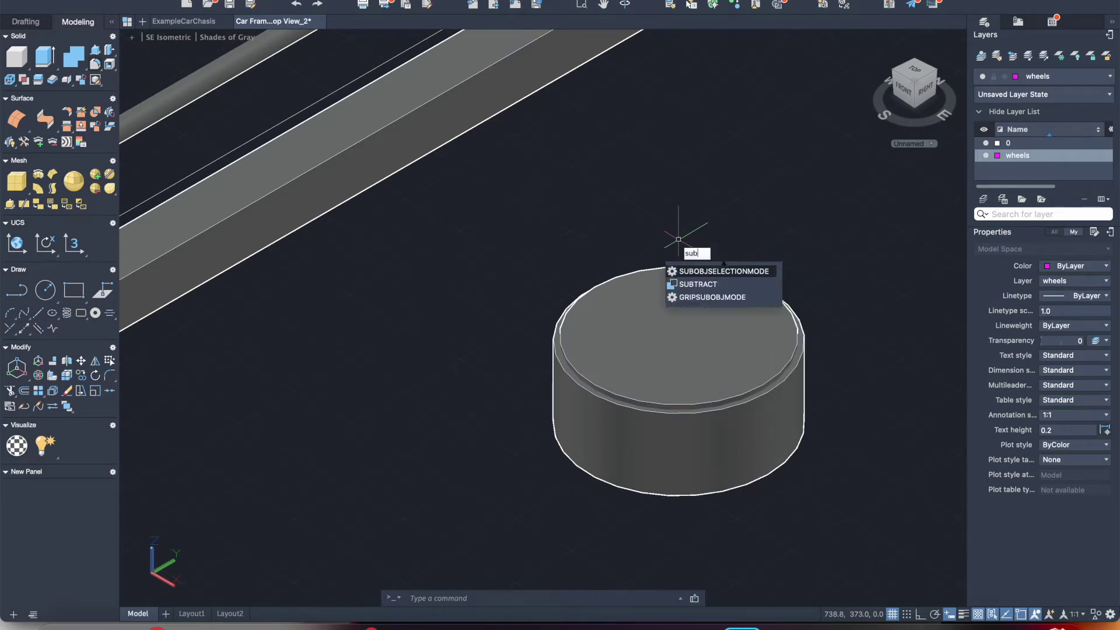
pyautogui.write('tract')
pyautogui.press('Return')
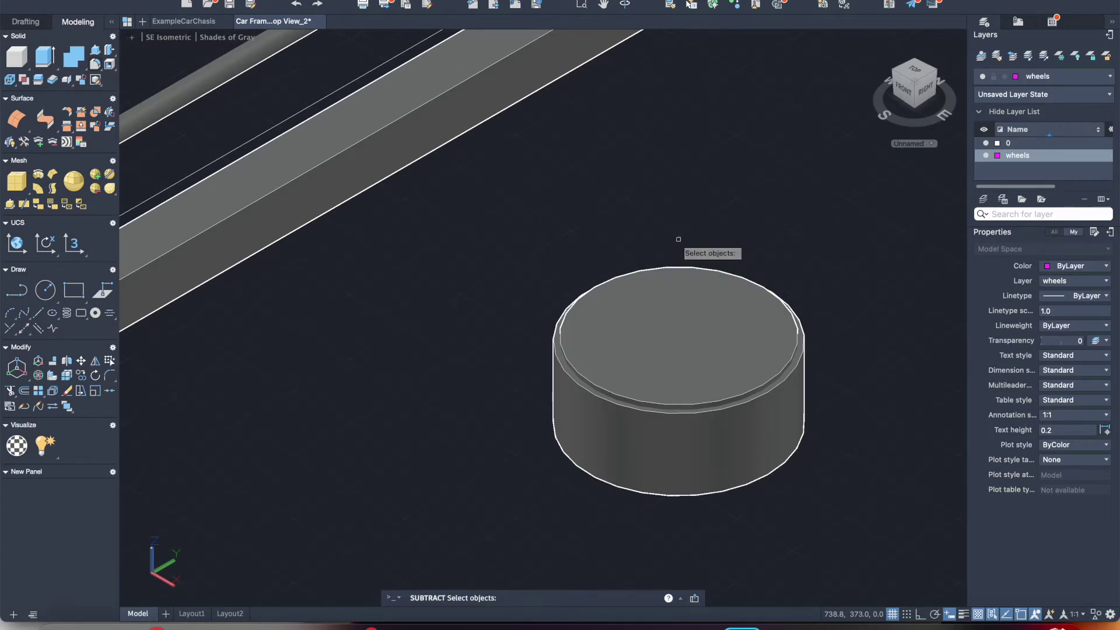
pyautogui.click(630, 430)
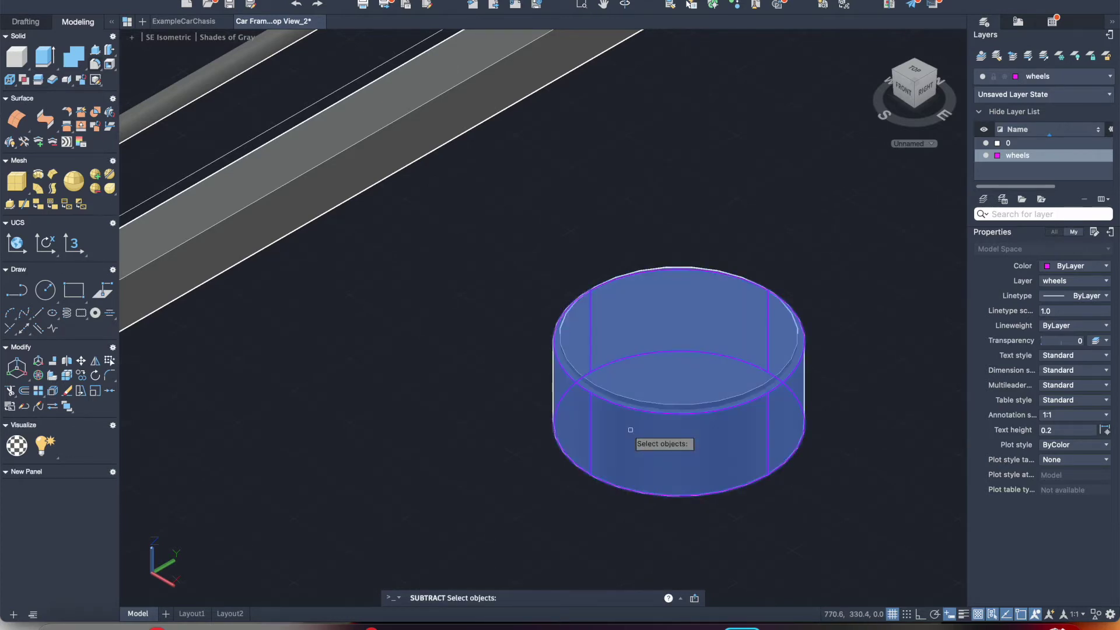
pyautogui.click(651, 378)
pyautogui.press('Return')
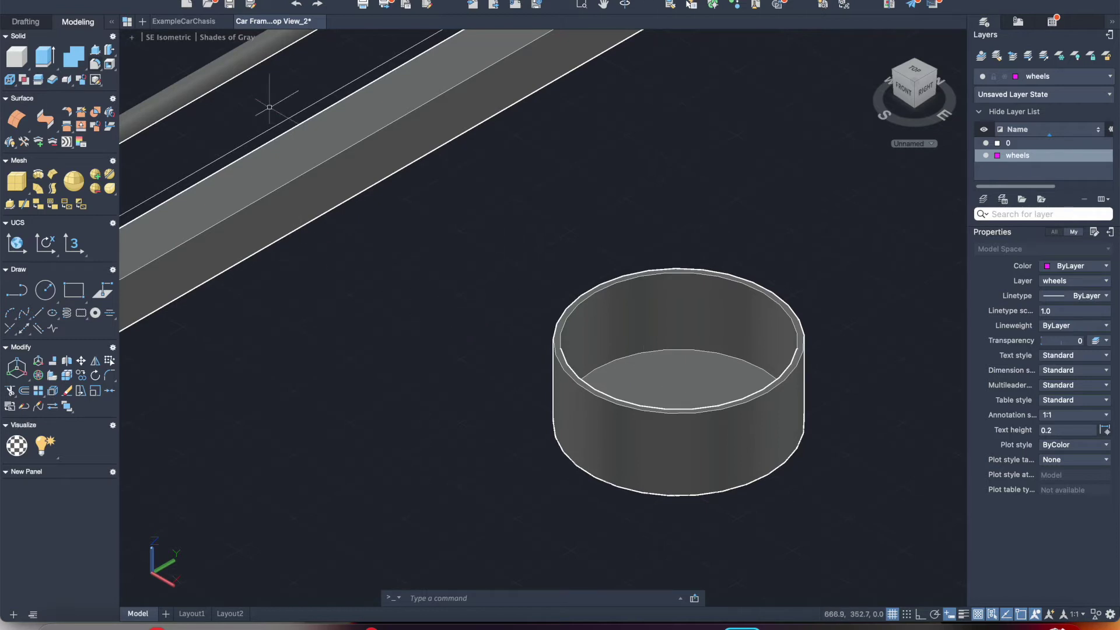
# - Show the model in 2D Wireframe and extrude the radius 13 and 14 circles upward to below the outer wall's rim
pyautogui.click(215, 38)
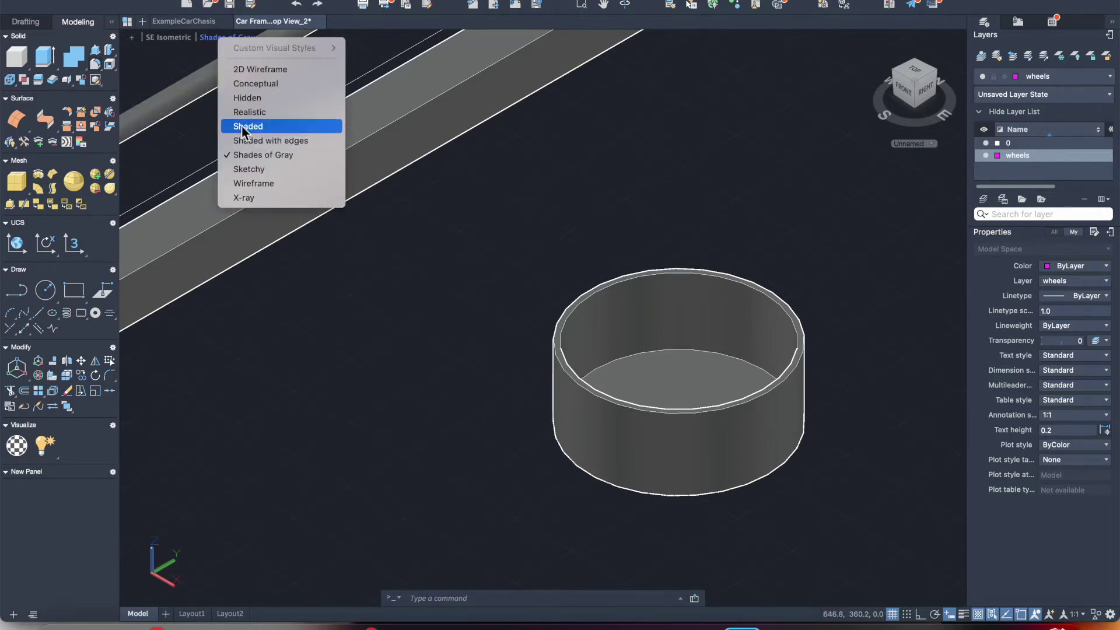
pyautogui.click(243, 70)
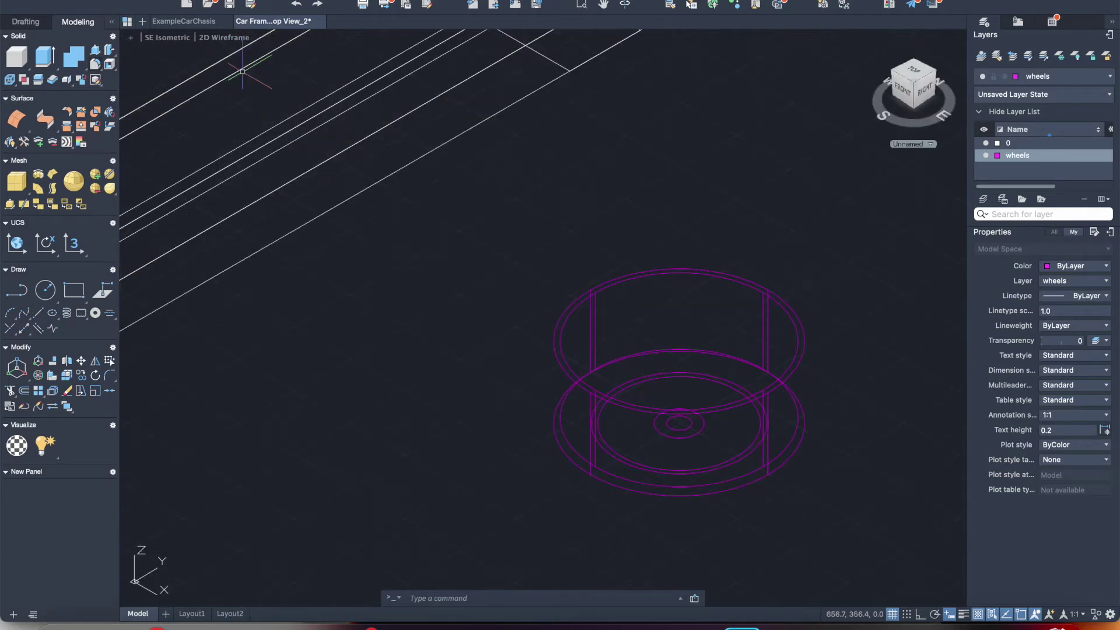
pyautogui.moveTo(644, 415)
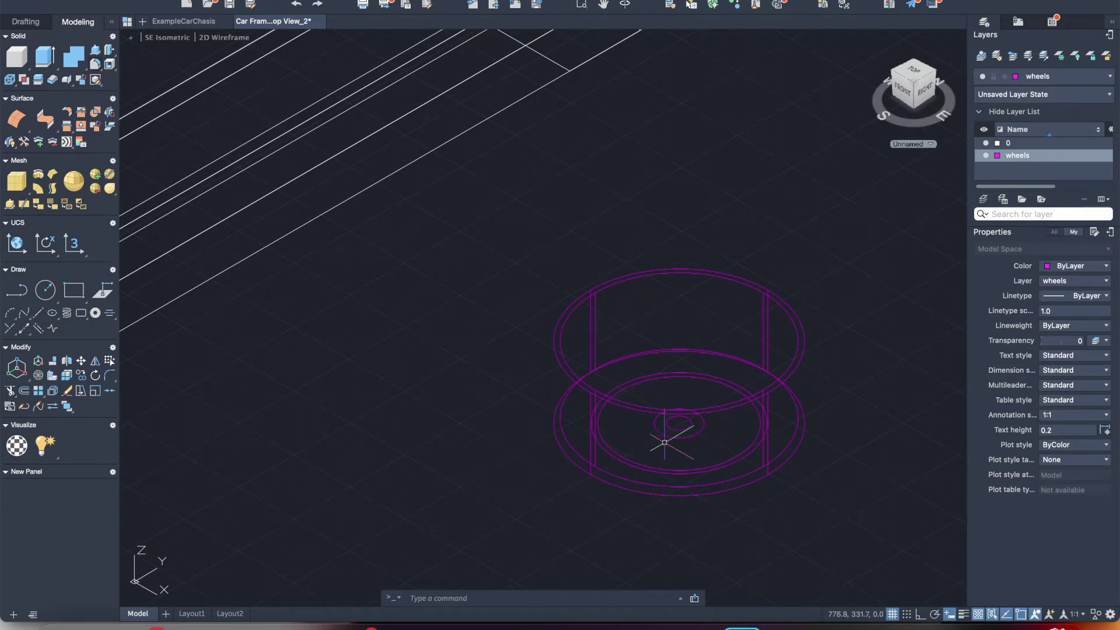
pyautogui.click(612, 455)
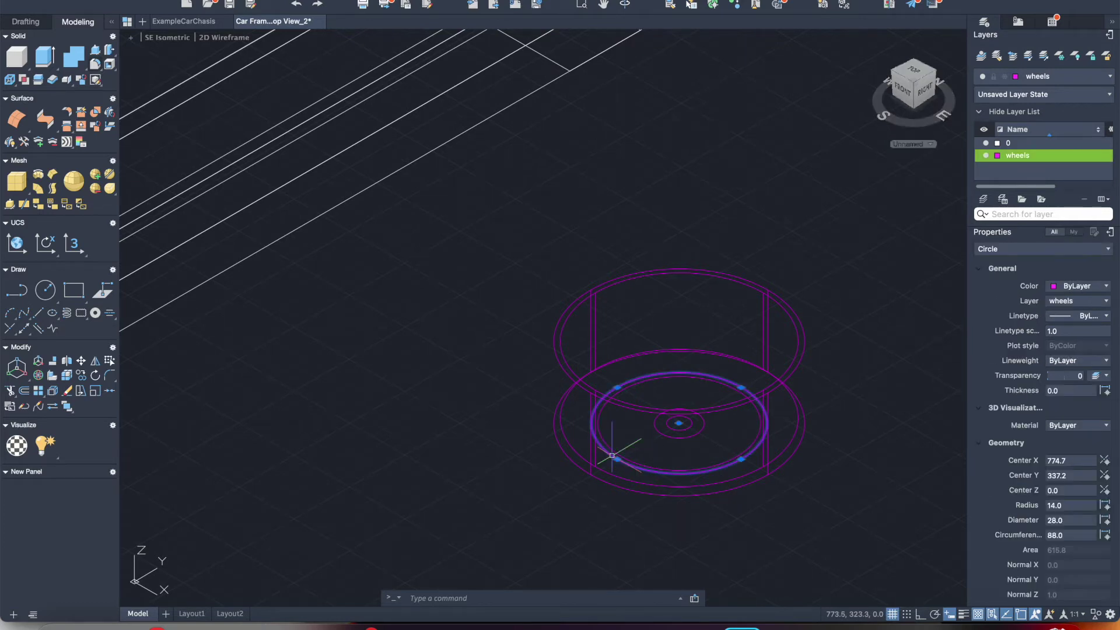
pyautogui.click(614, 453)
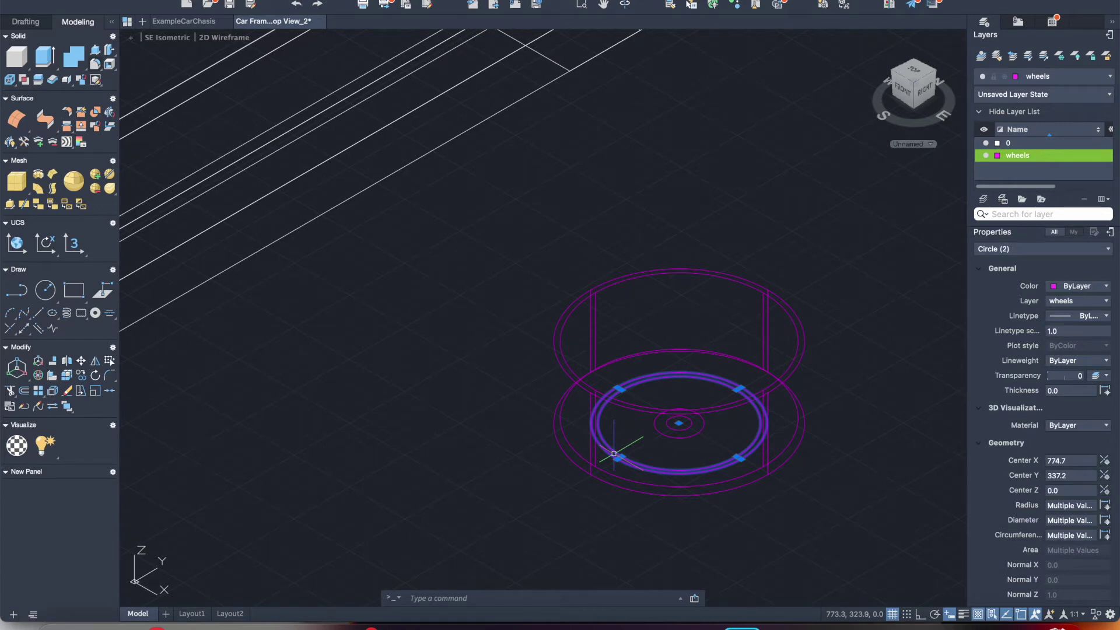
pyautogui.click(46, 62)
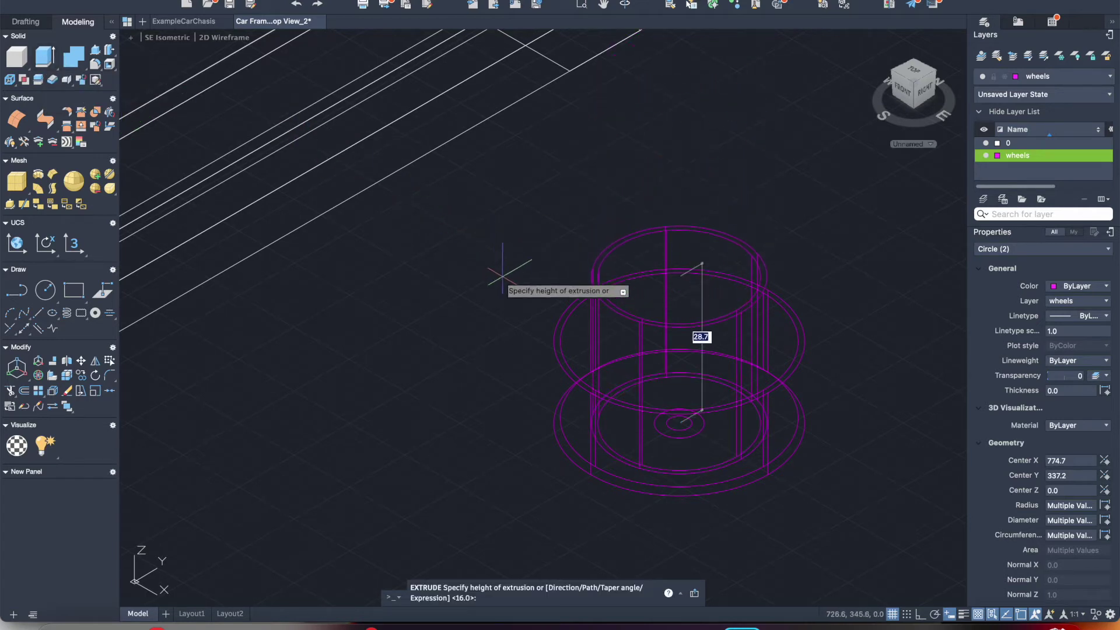
pyautogui.press('Return')
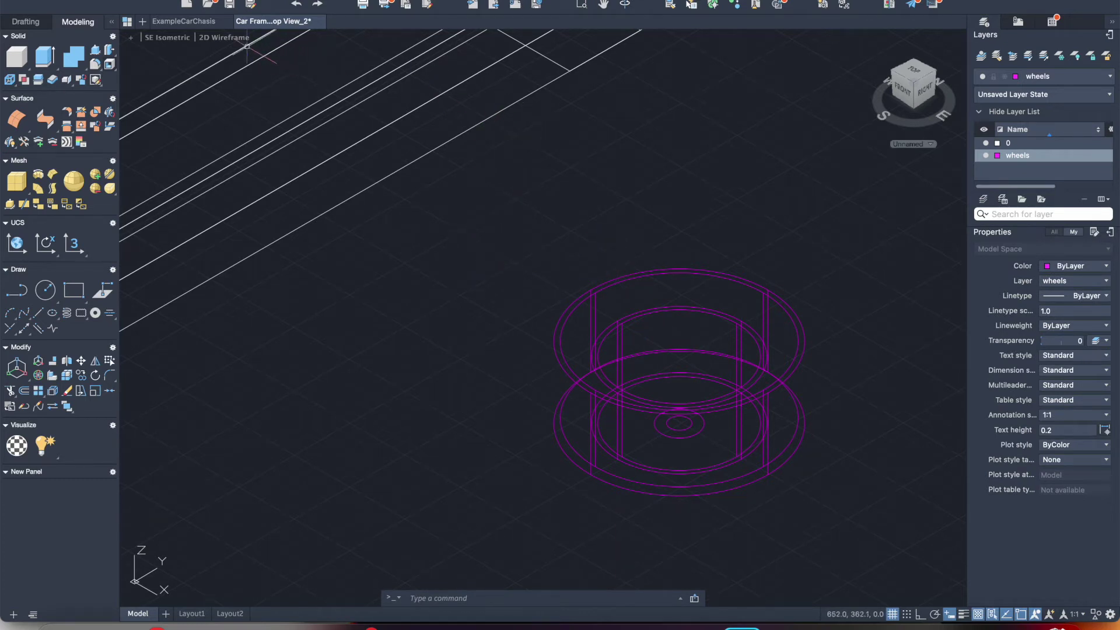
# - Restore the Shades of Gray visual style and subtract the radius 13 cylinder from the outer cup and radius 14 cylinder
pyautogui.click(225, 39)
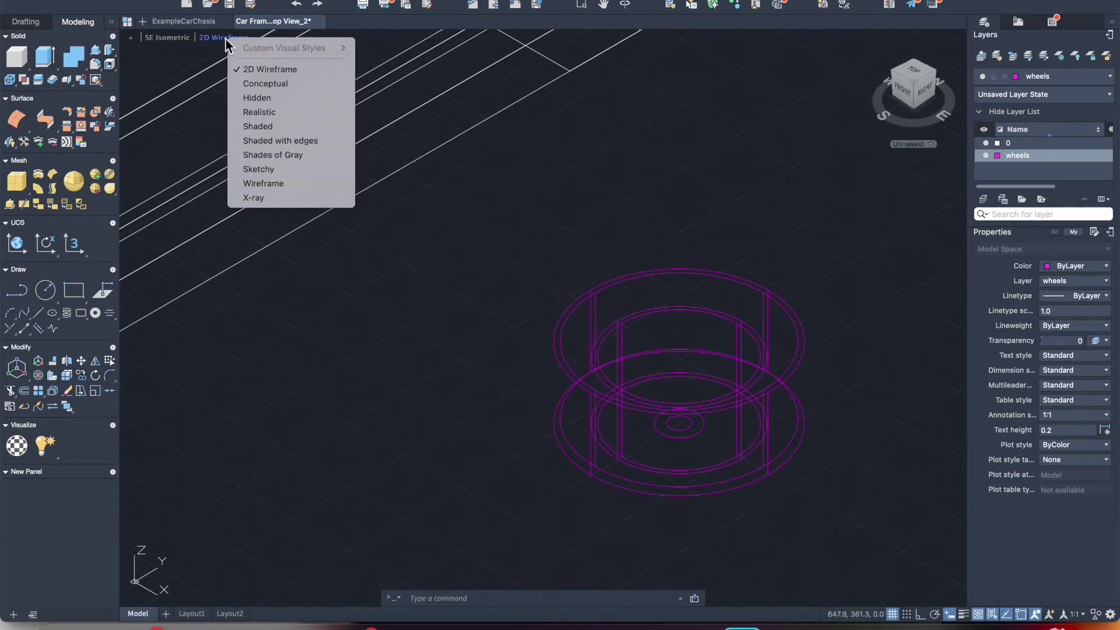
pyautogui.click(250, 155)
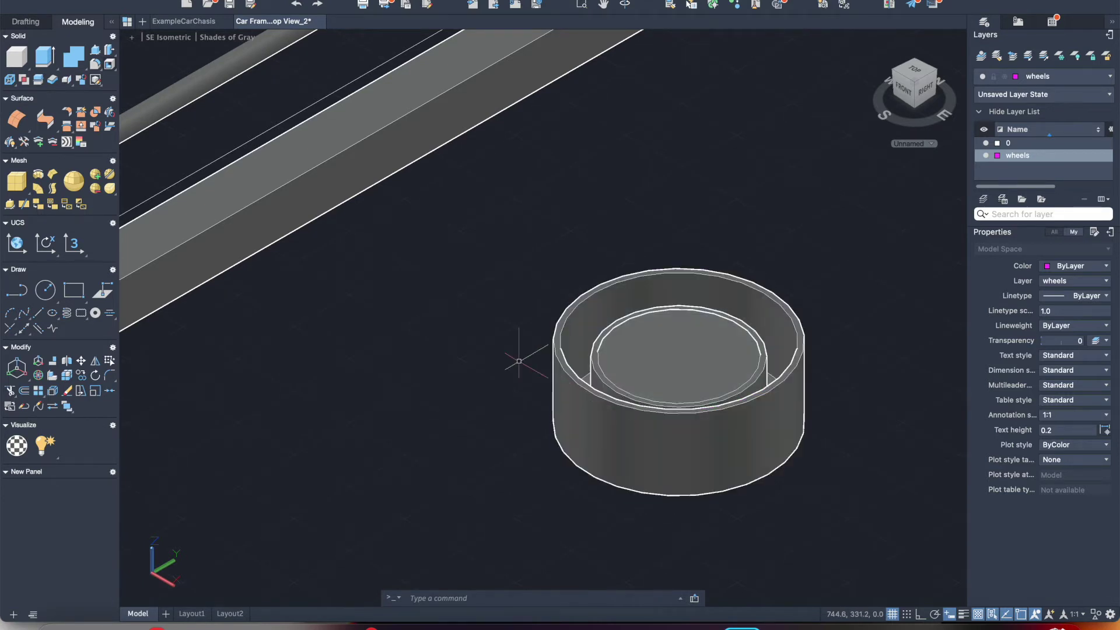
pyautogui.write('subtract')
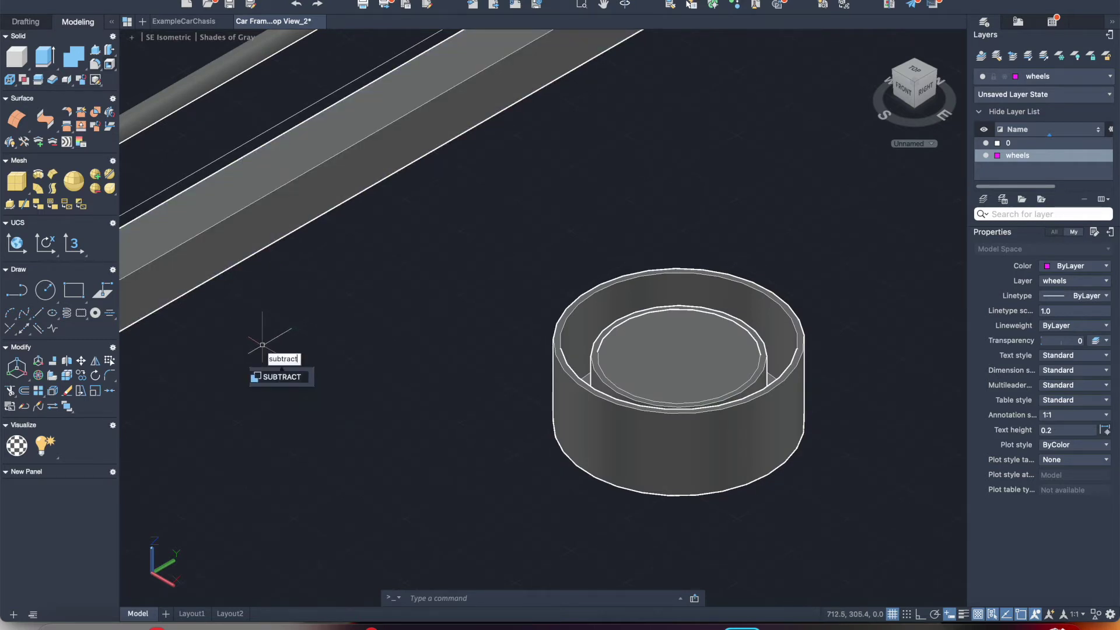
pyautogui.press('Return')
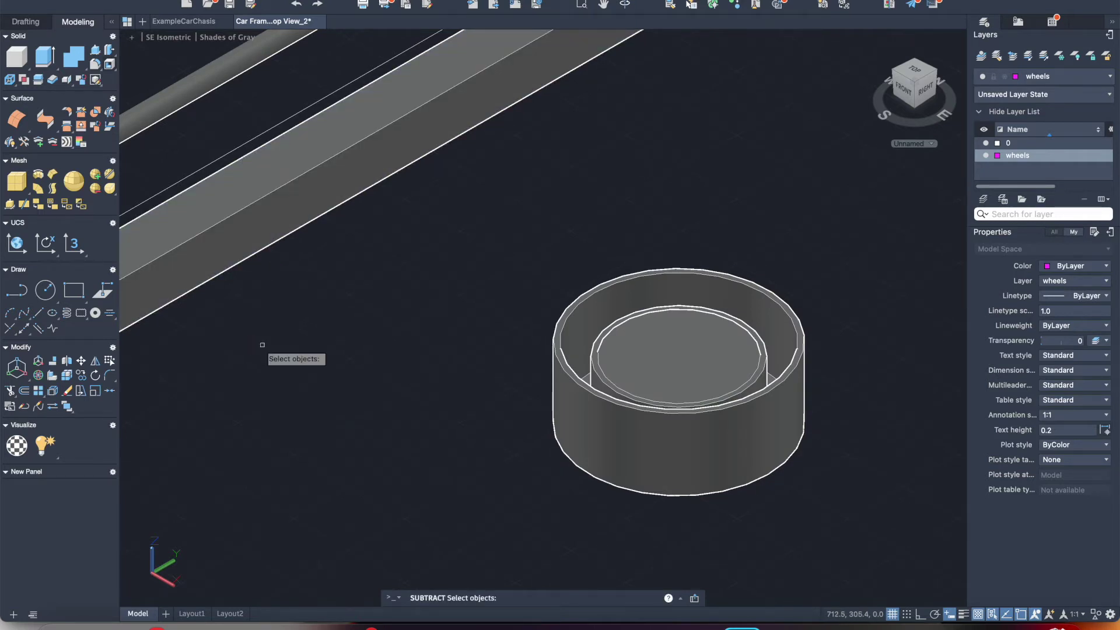
pyautogui.click(607, 407)
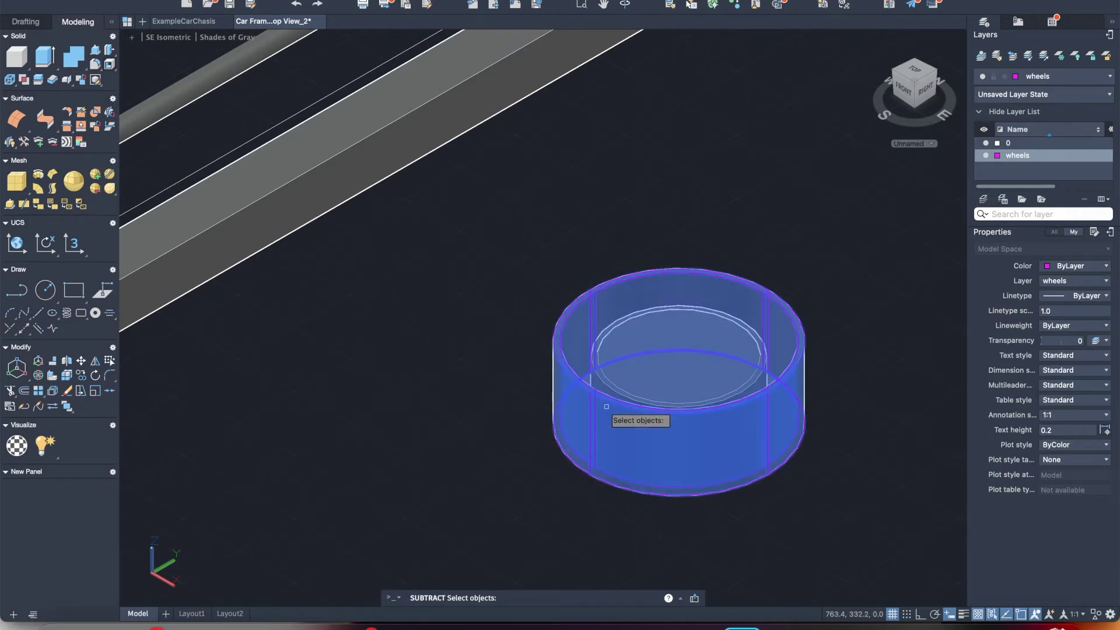
pyautogui.click(604, 384)
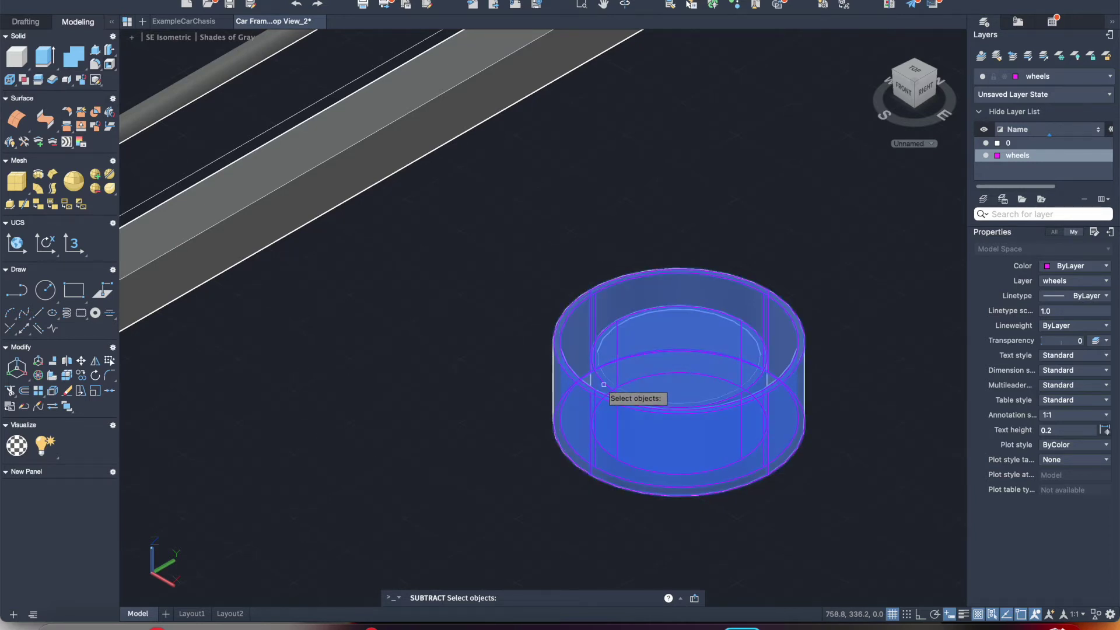
pyautogui.press('Return')
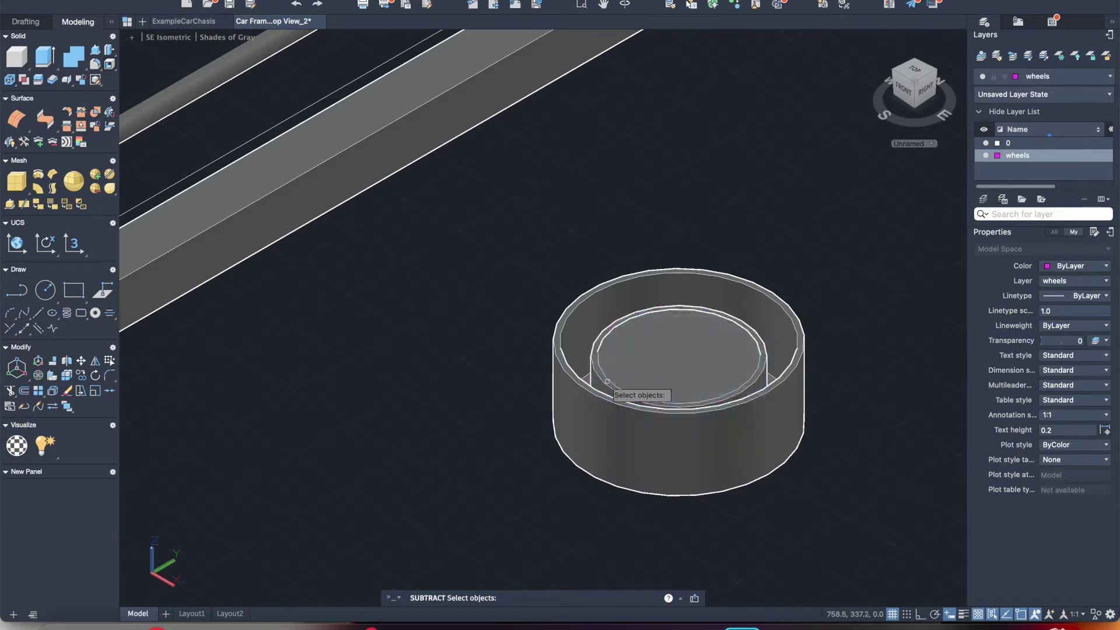
pyautogui.click(612, 379)
pyautogui.click(611, 378)
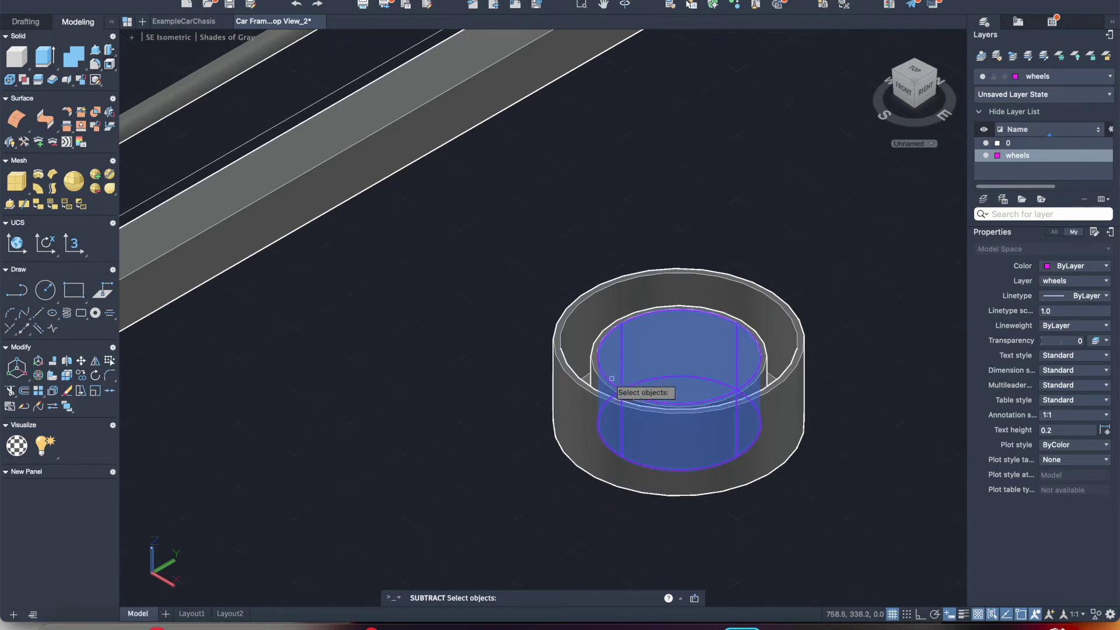
pyautogui.press('Return')
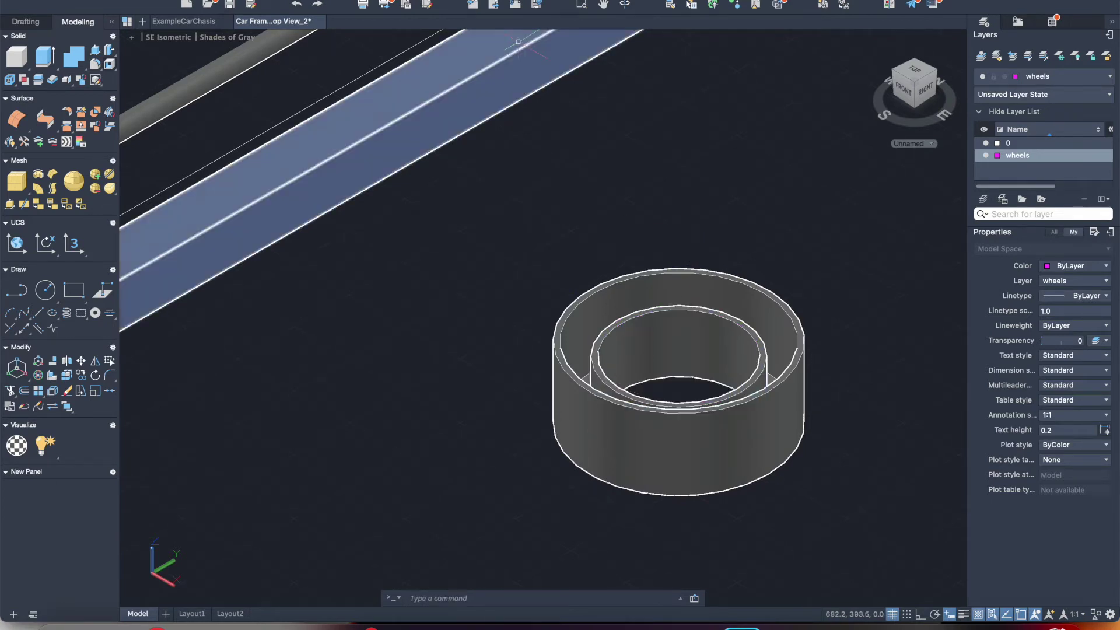
# - Raise the radius 2 circle at the wheel's centre by 1 unit along the Z axis
pyautogui.click(623, 5)
pyautogui.moveTo(675, 238)
pyautogui.mouseDown()
pyautogui.moveTo(683, 333)
pyautogui.moveTo(685, 270)
pyautogui.moveTo(676, 364)
pyautogui.moveTo(674, 245)
pyautogui.mouseUp()
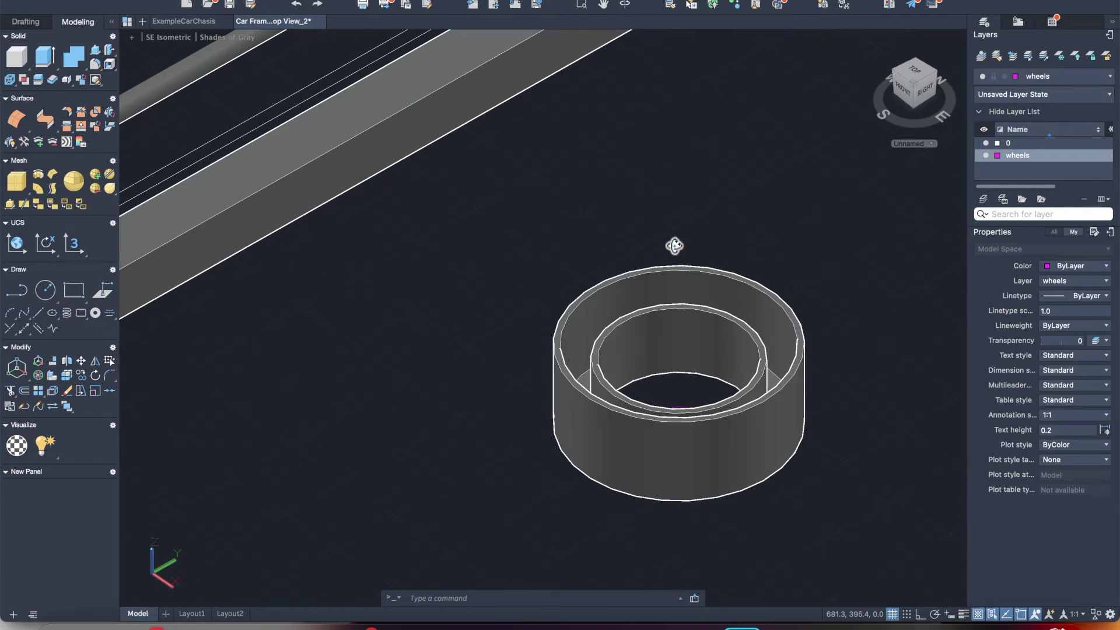
pyautogui.moveTo(687, 357)
pyautogui.mouseDown()
pyautogui.moveTo(683, 395)
pyautogui.moveTo(699, 417)
pyautogui.mouseUp()
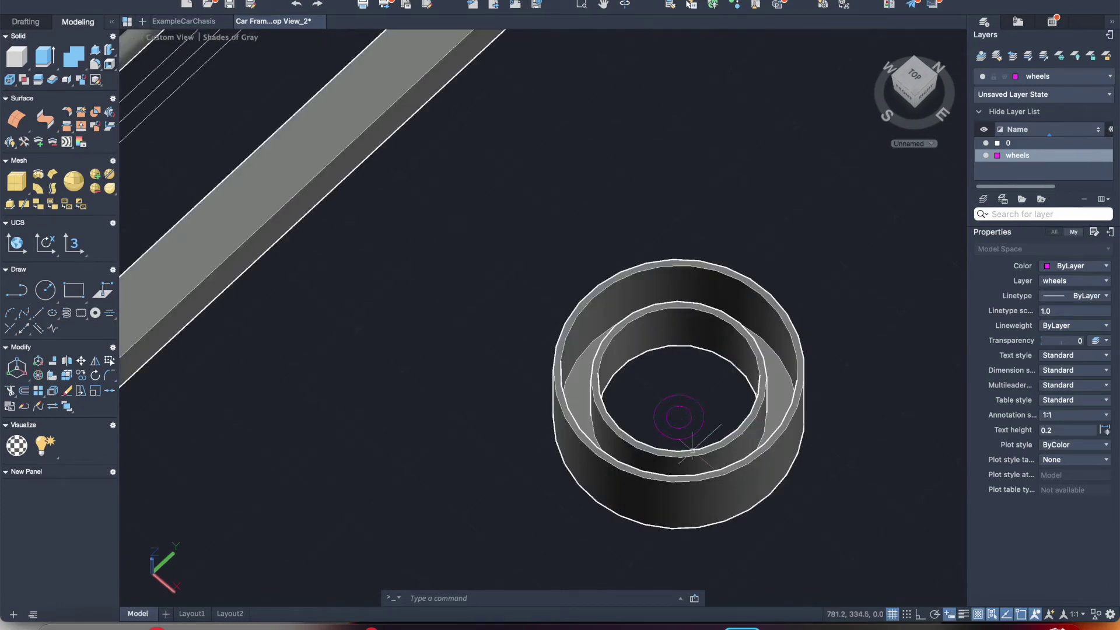
pyautogui.click(683, 429)
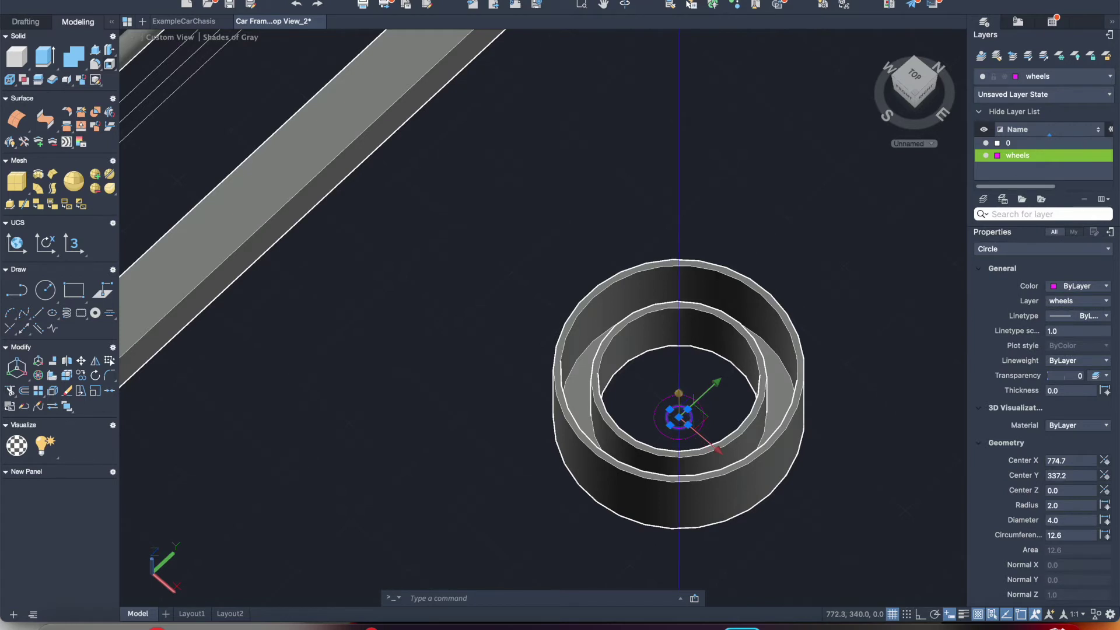
pyautogui.click(679, 417)
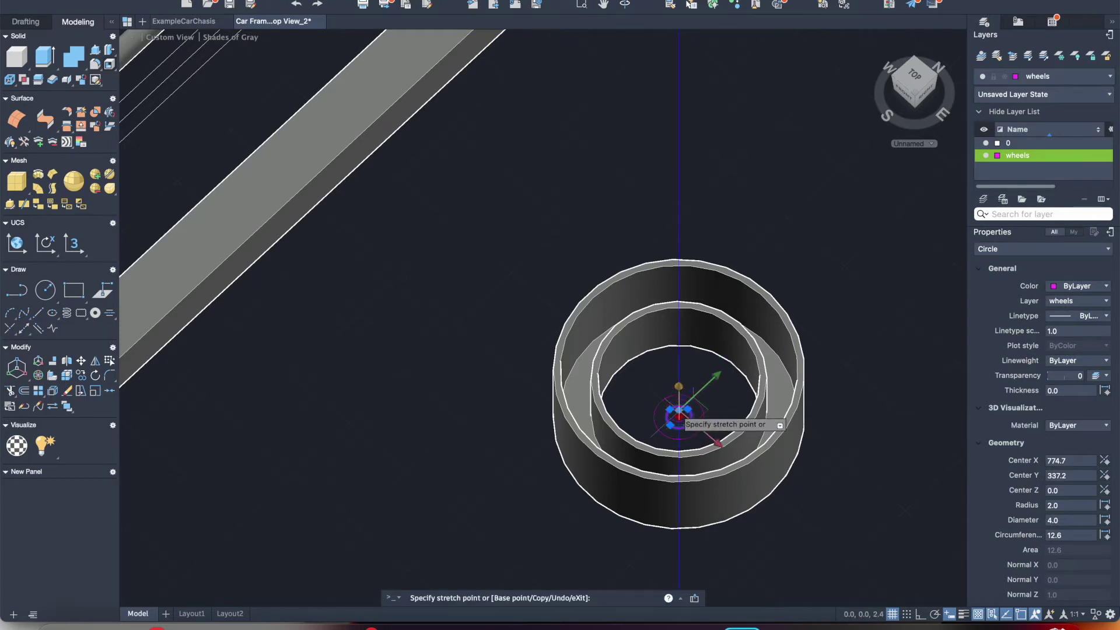
pyautogui.click(679, 413)
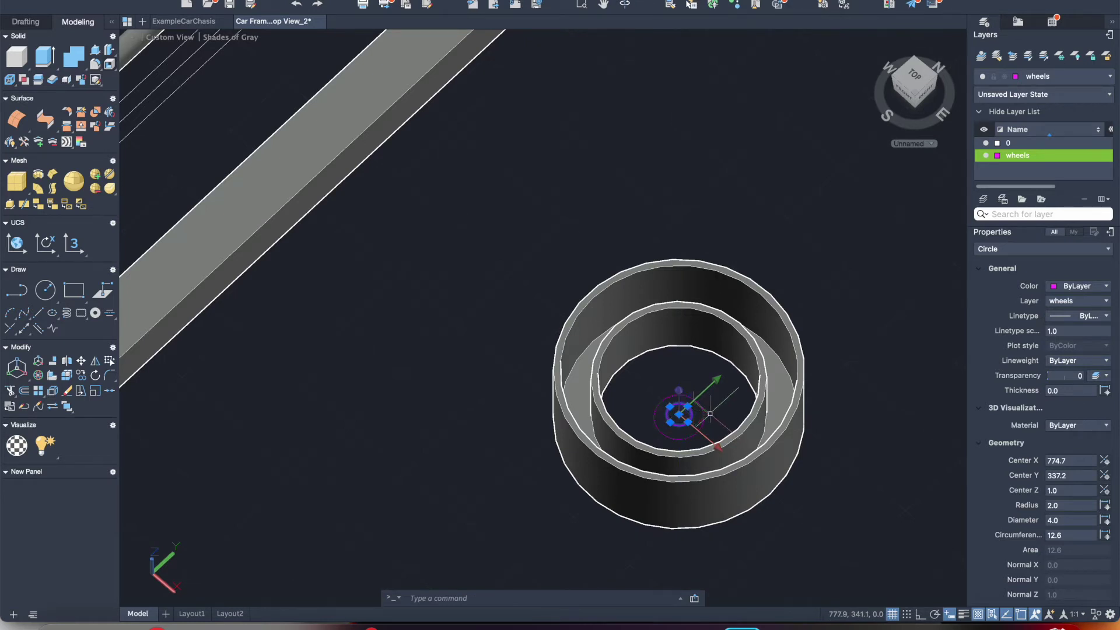
pyautogui.press('Escape')
pyautogui.click(704, 418)
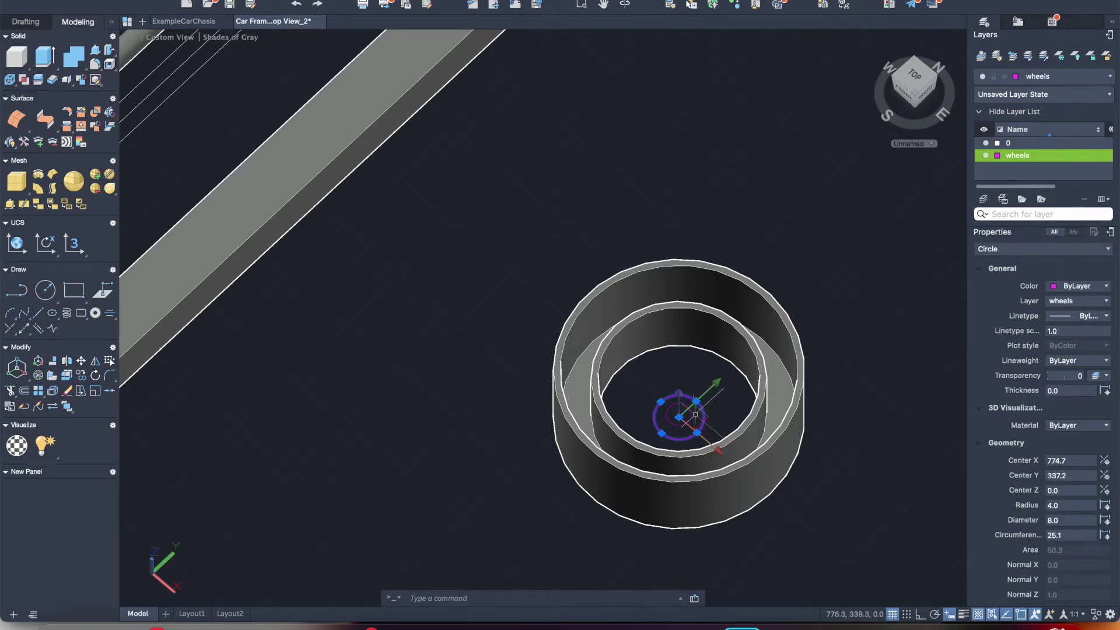
pyautogui.click(698, 408)
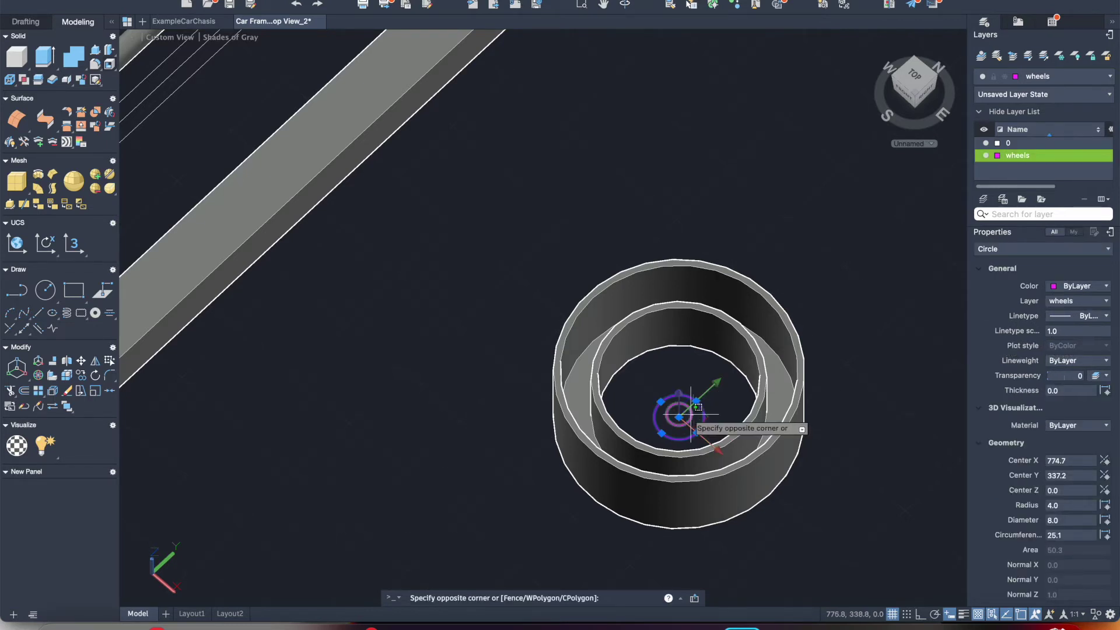
pyautogui.click(656, 406)
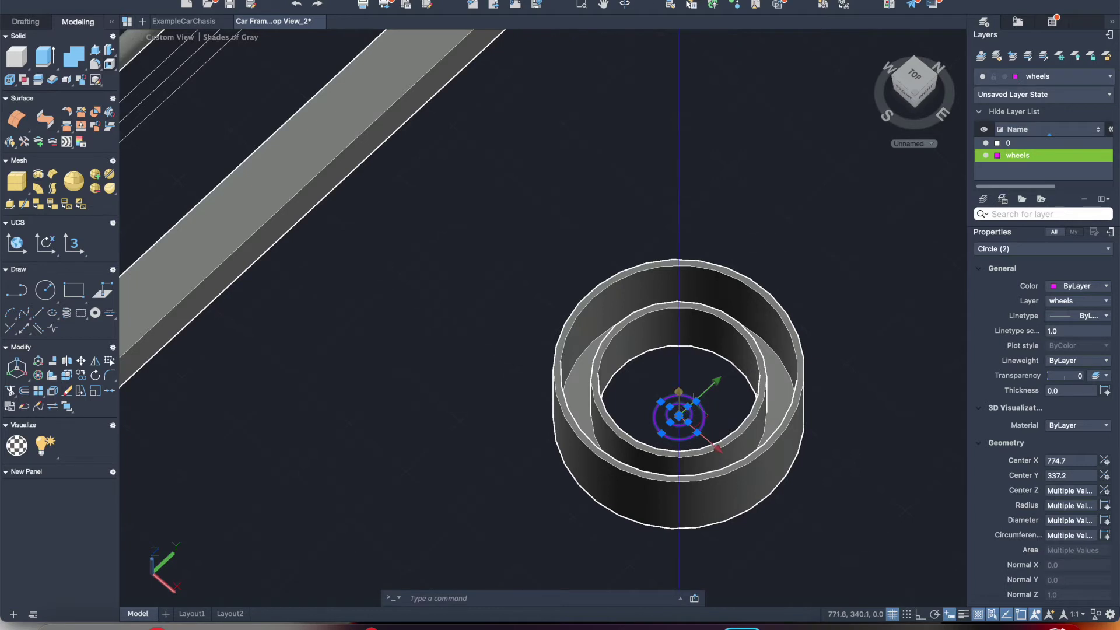
pyautogui.click(679, 416)
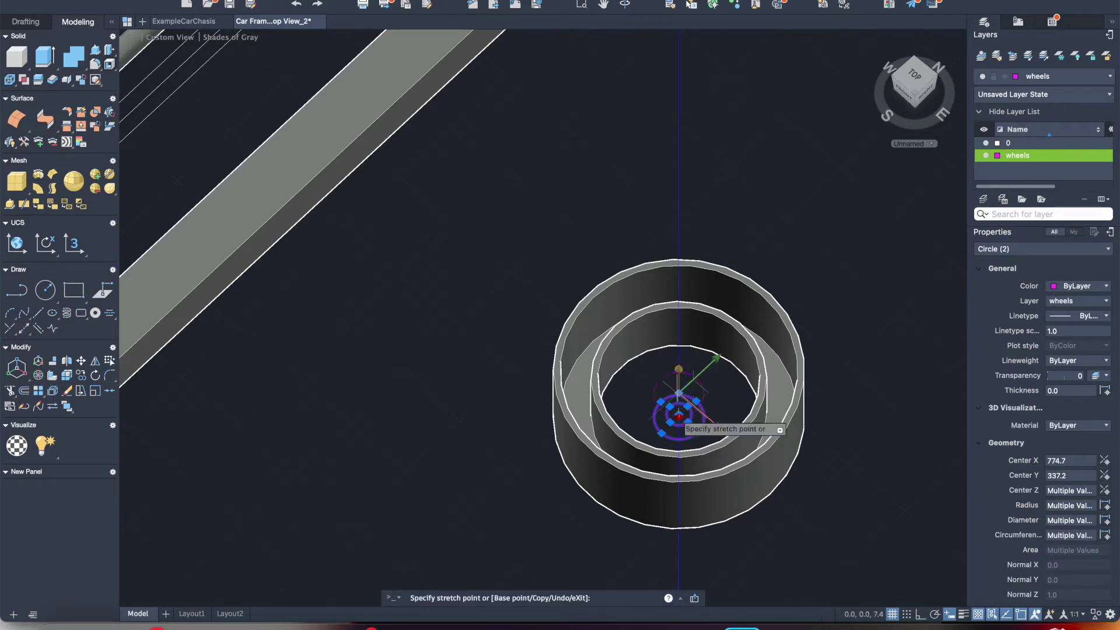
pyautogui.press('Escape')
pyautogui.press('Escape')
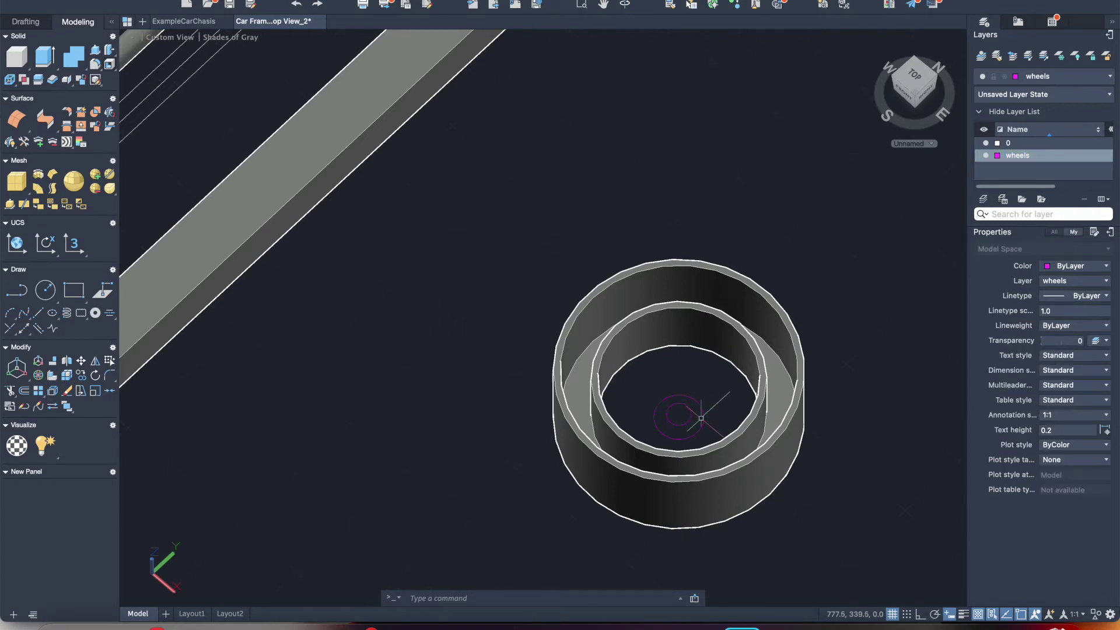
pyautogui.click(696, 415)
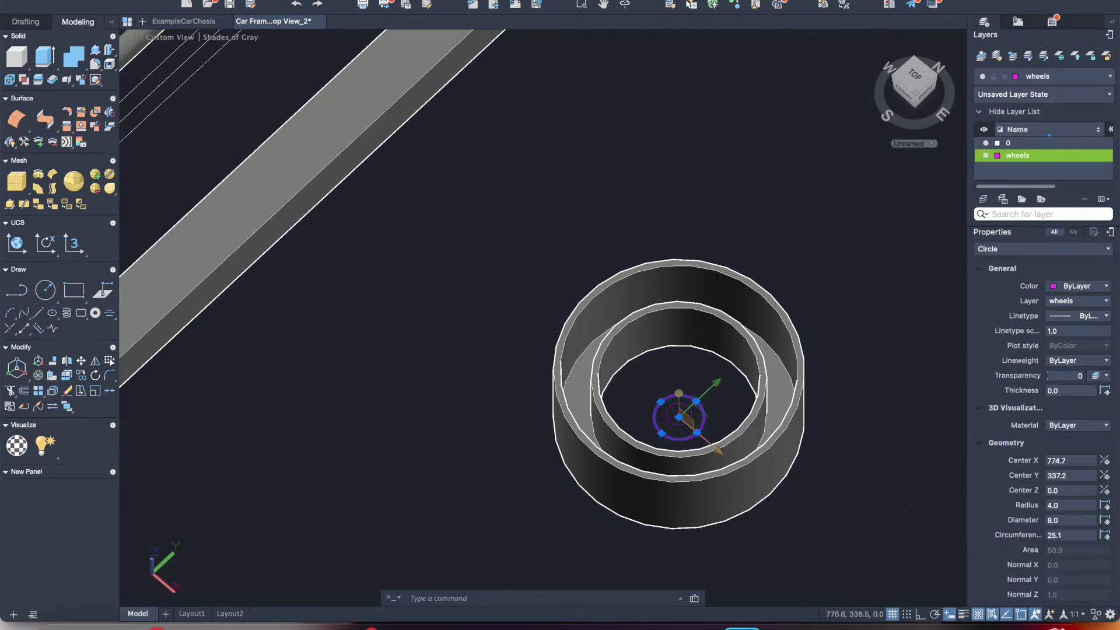
pyautogui.click(693, 414)
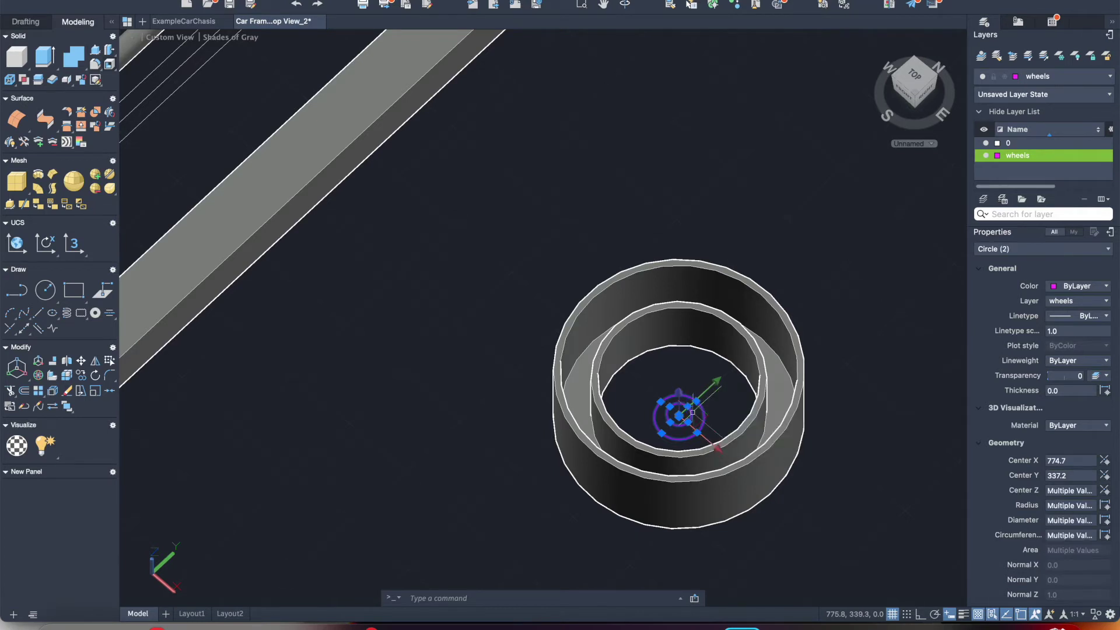
pyautogui.click(679, 397)
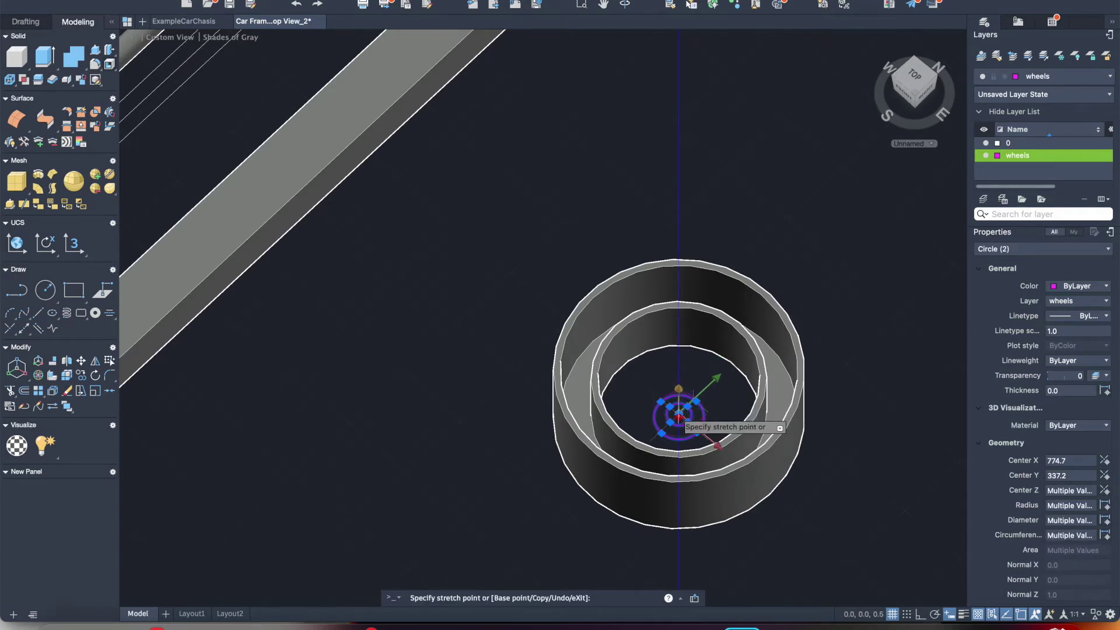
pyautogui.press('Escape')
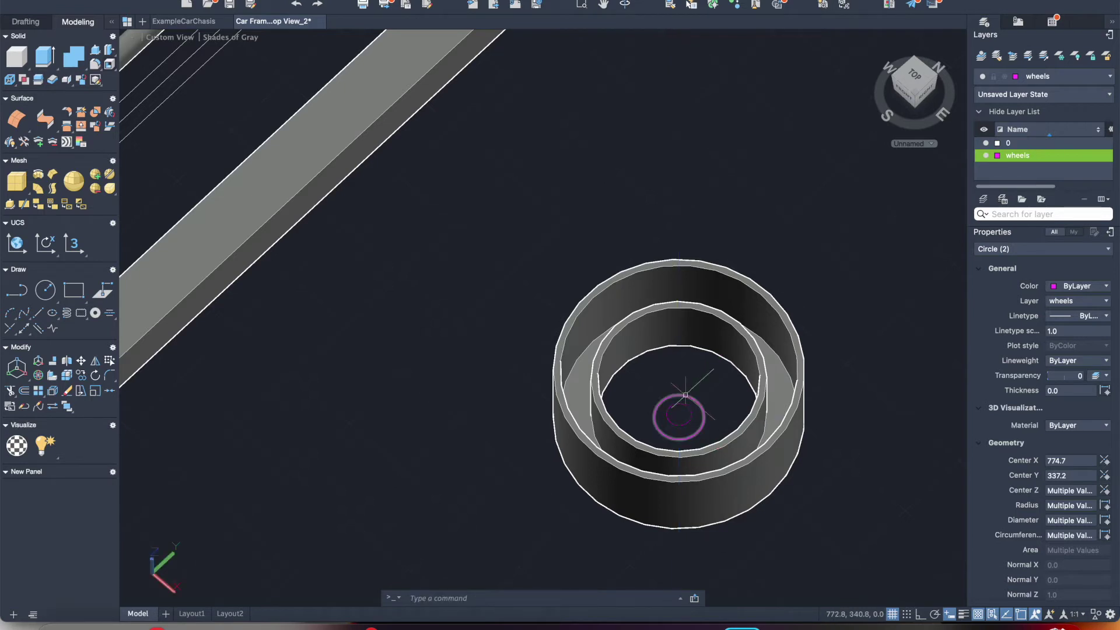
pyautogui.press('Escape')
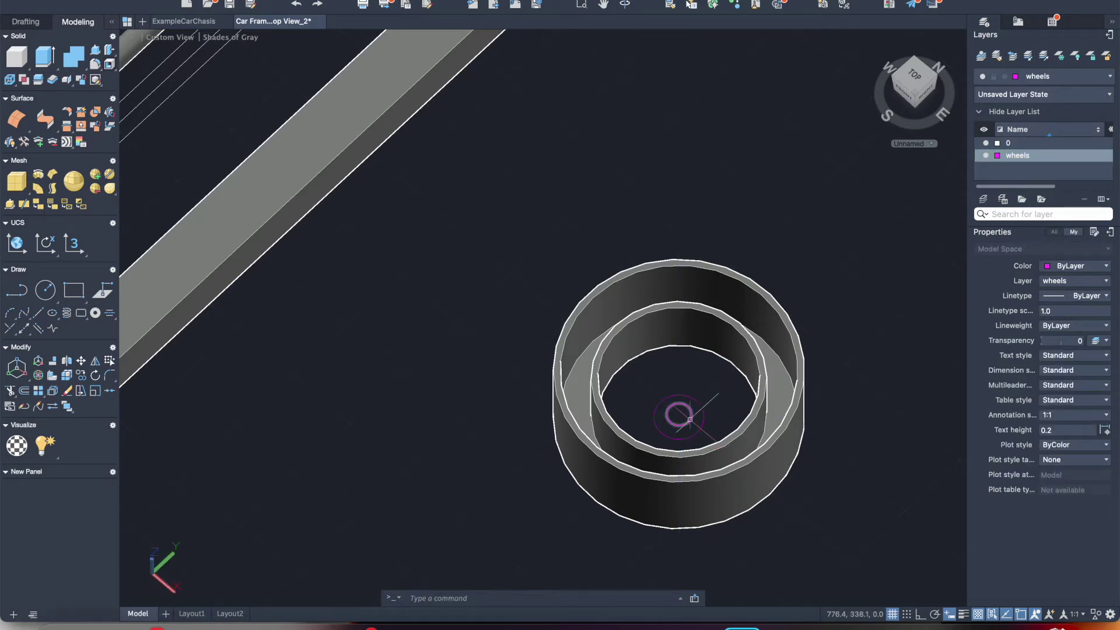
# - Raise the radius 2 circle at the wheel's centre by another 2 units along the Z axis
pyautogui.click(690, 419)
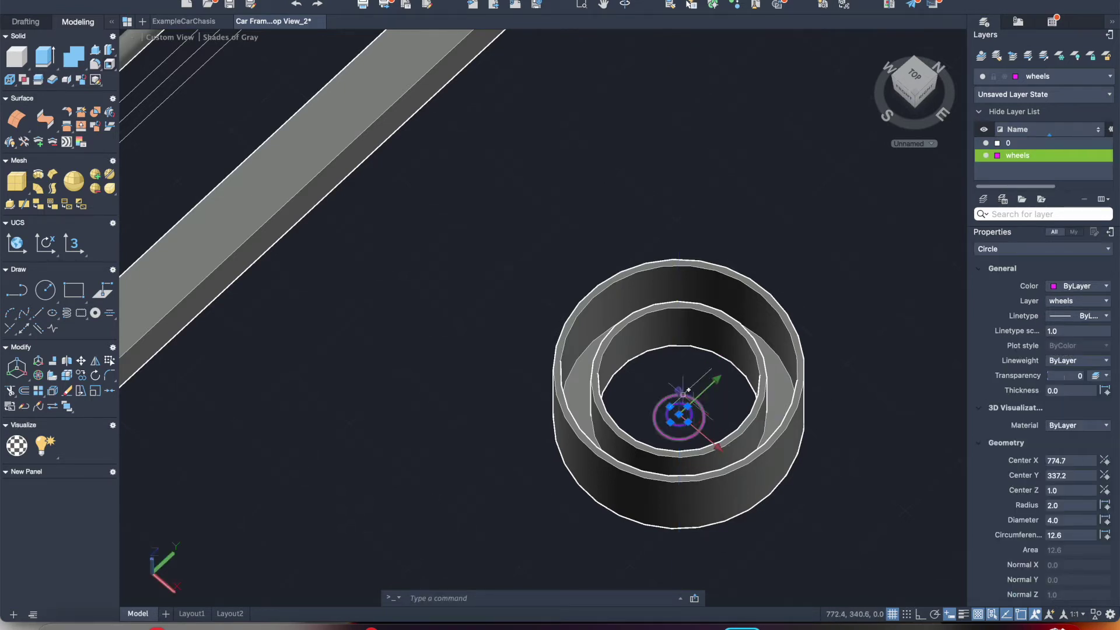
pyautogui.click(678, 414)
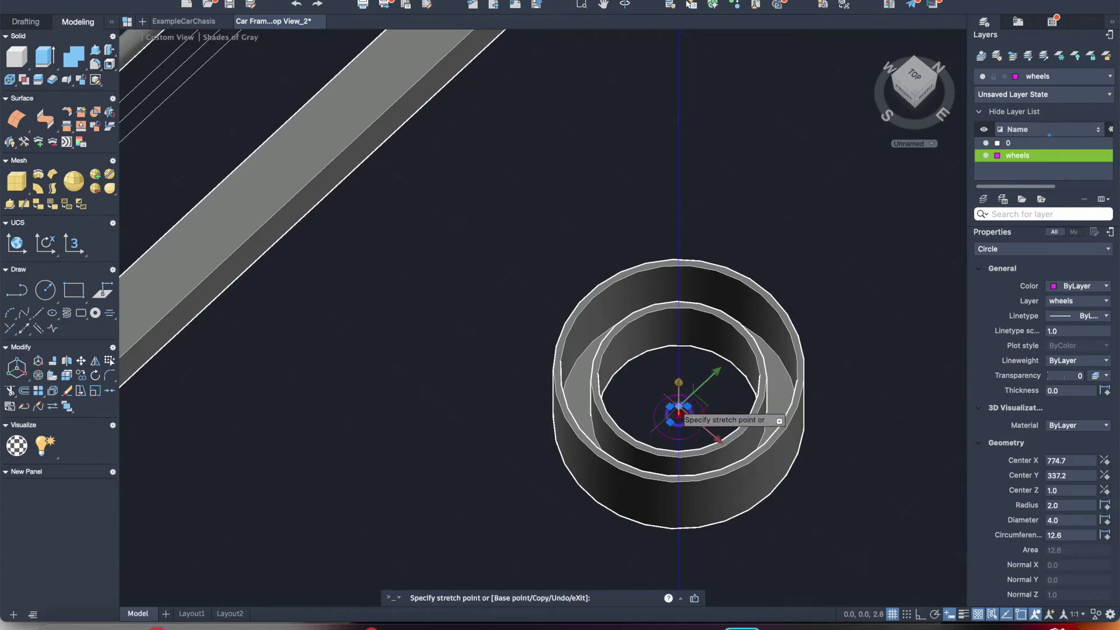
pyautogui.write('2')
pyautogui.press('Return')
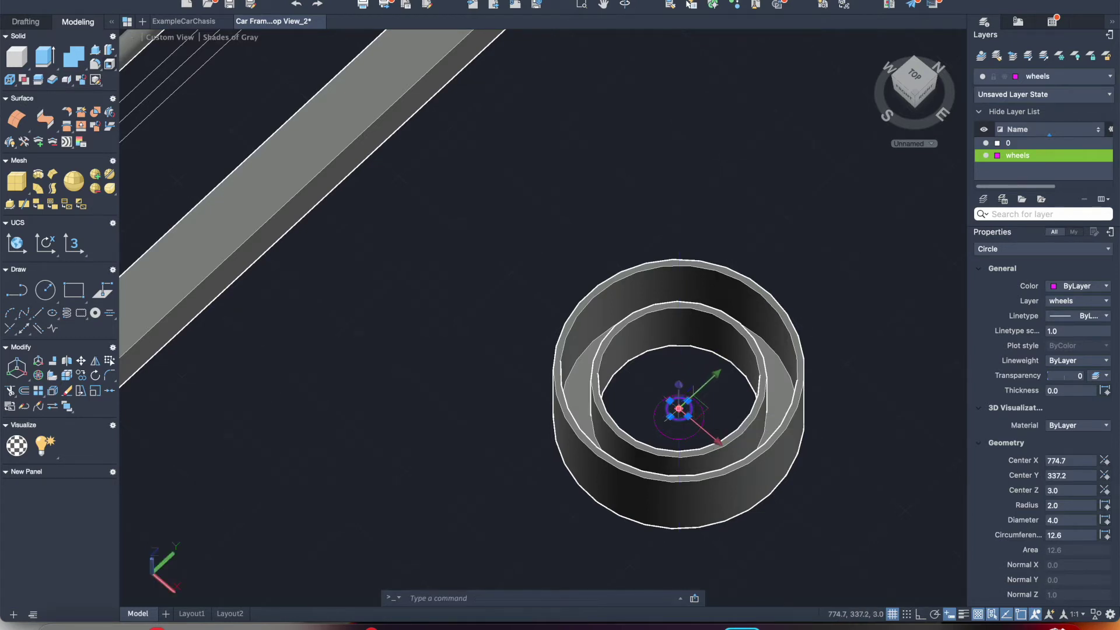
pyautogui.press('Escape')
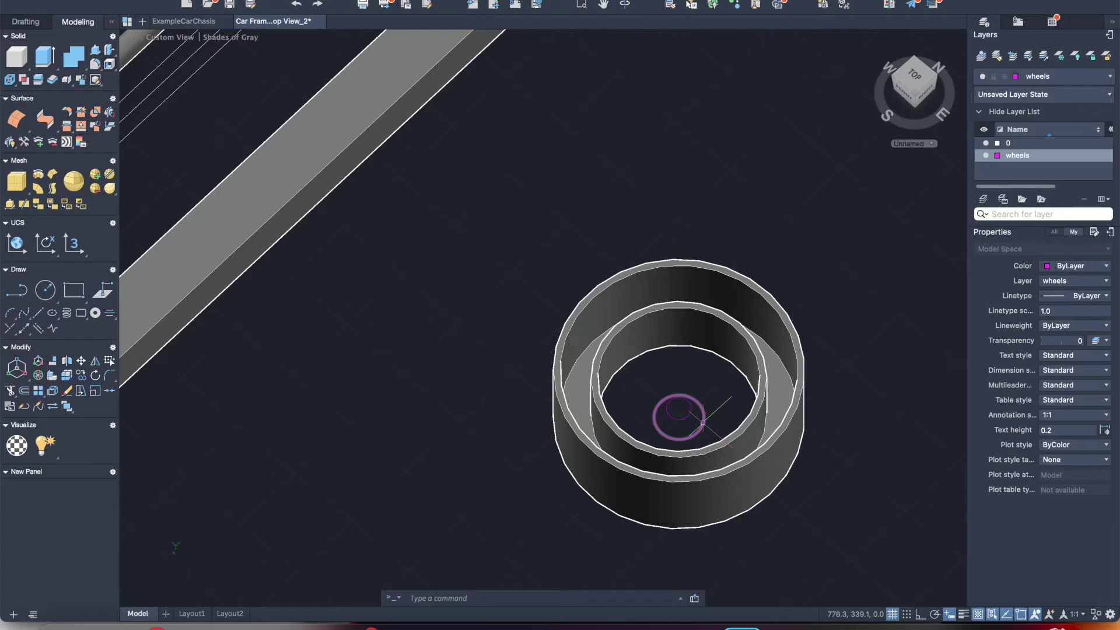
# - Raise the radius 4 circle 3 units along the Z axis to the centre of the radius 2 circle
pyautogui.click(703, 422)
pyautogui.click(679, 409)
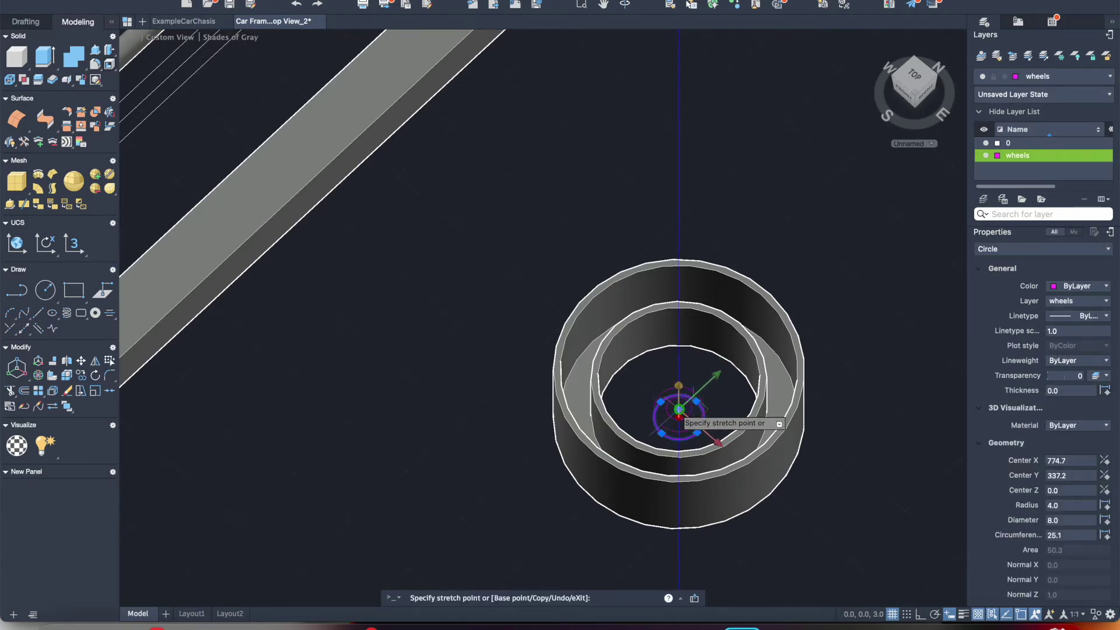
pyautogui.click(679, 411)
pyautogui.press('Escape')
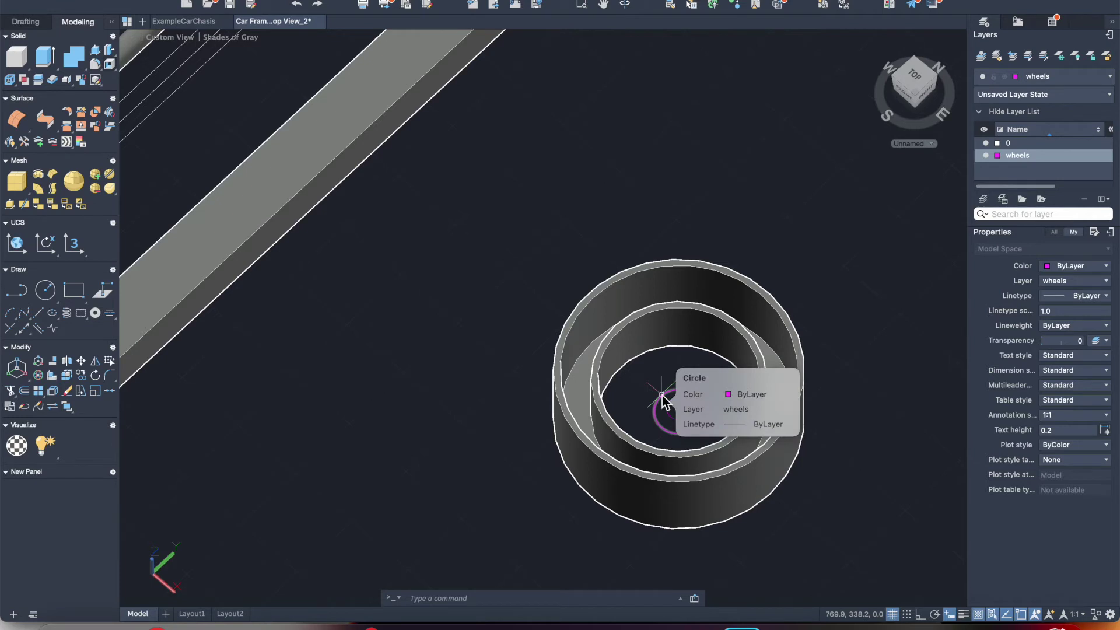
# - Extrude the radius 2 and radius 4 circles at the wheel's centre upward by 18 units
pyautogui.click(662, 396)
pyautogui.click(669, 401)
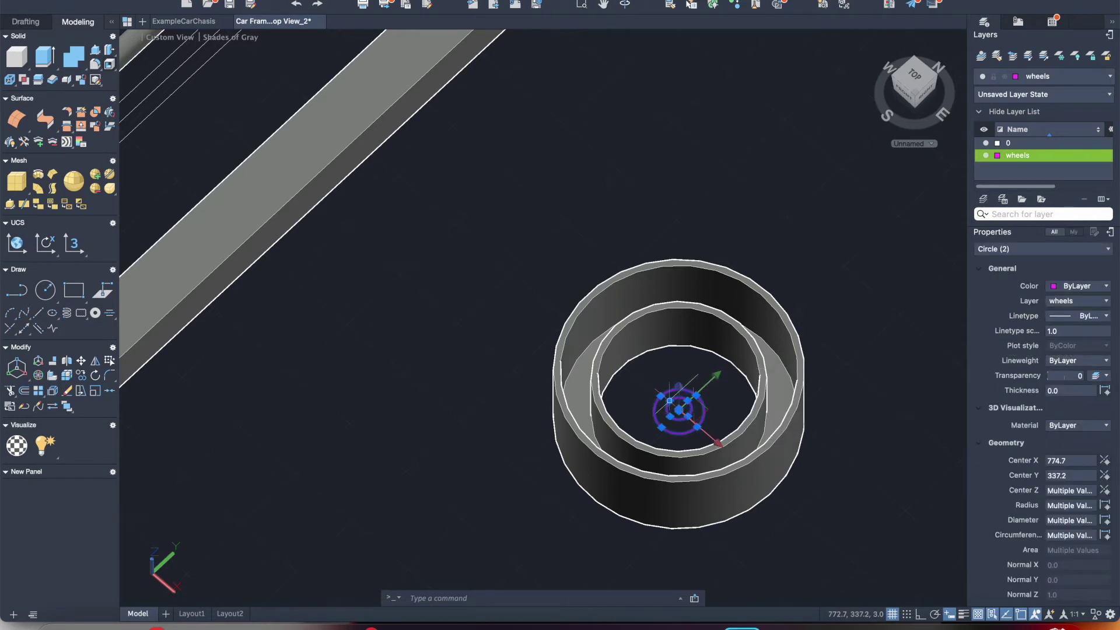
pyautogui.click(47, 59)
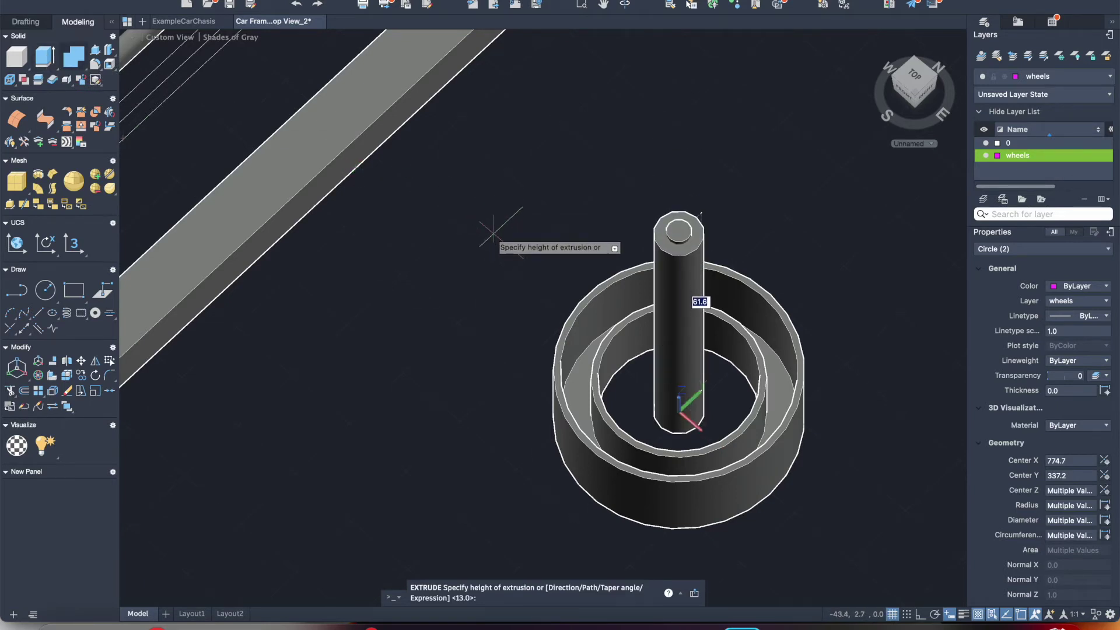
pyautogui.write('18')
pyautogui.press('Return')
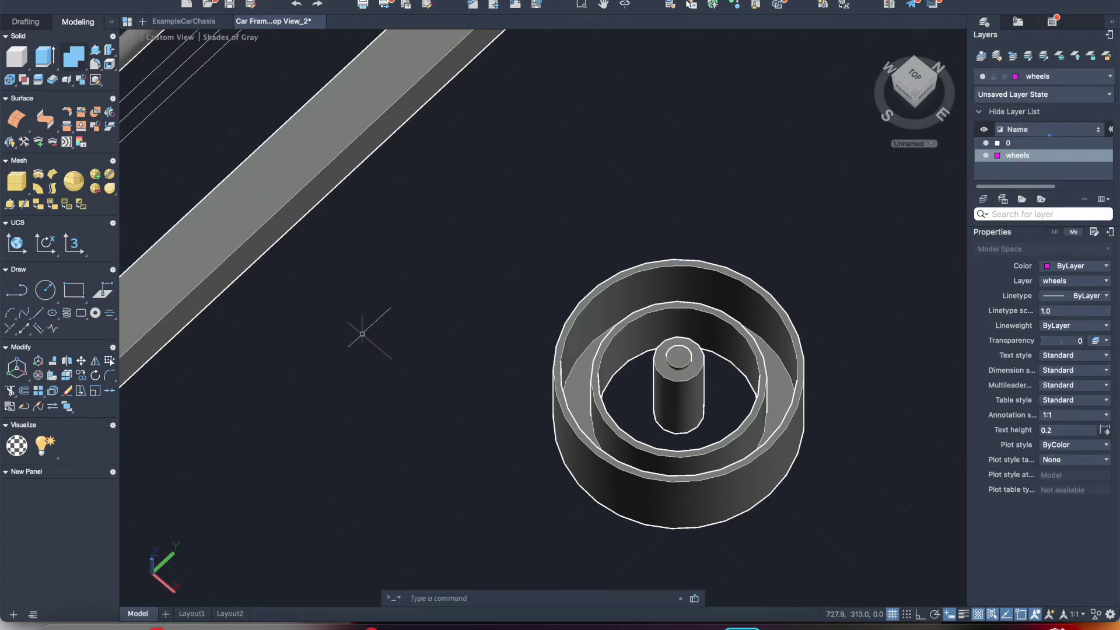
# - Subtract the radius 2 cylinder from the radius 4 cylinder to form a hollow hub tube
pyautogui.write('subtrac')
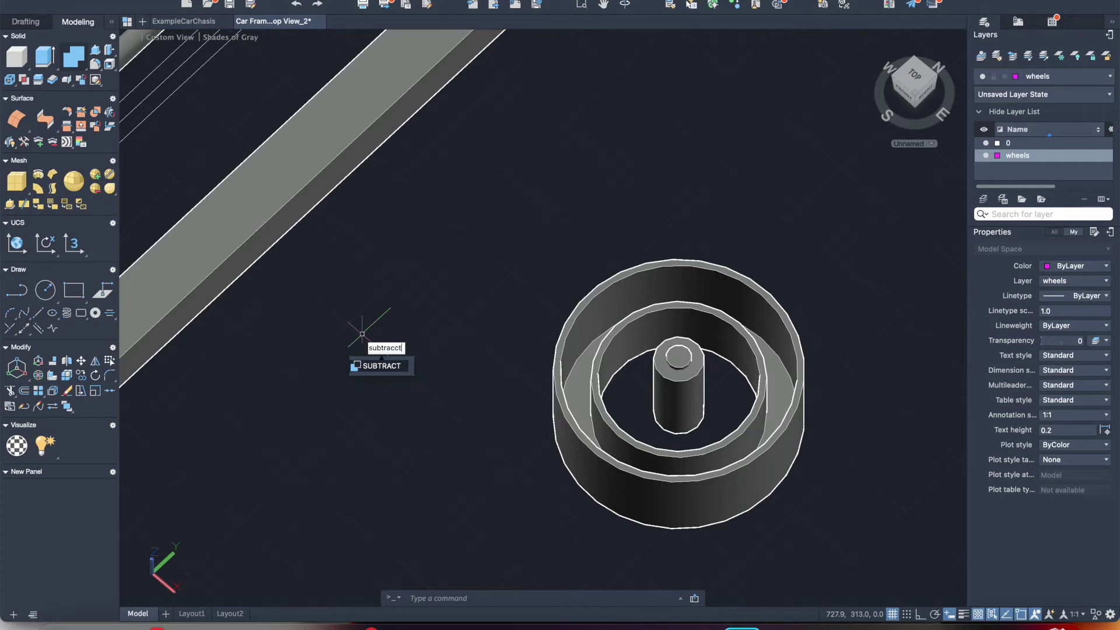
pyautogui.write('t')
pyautogui.press('Return')
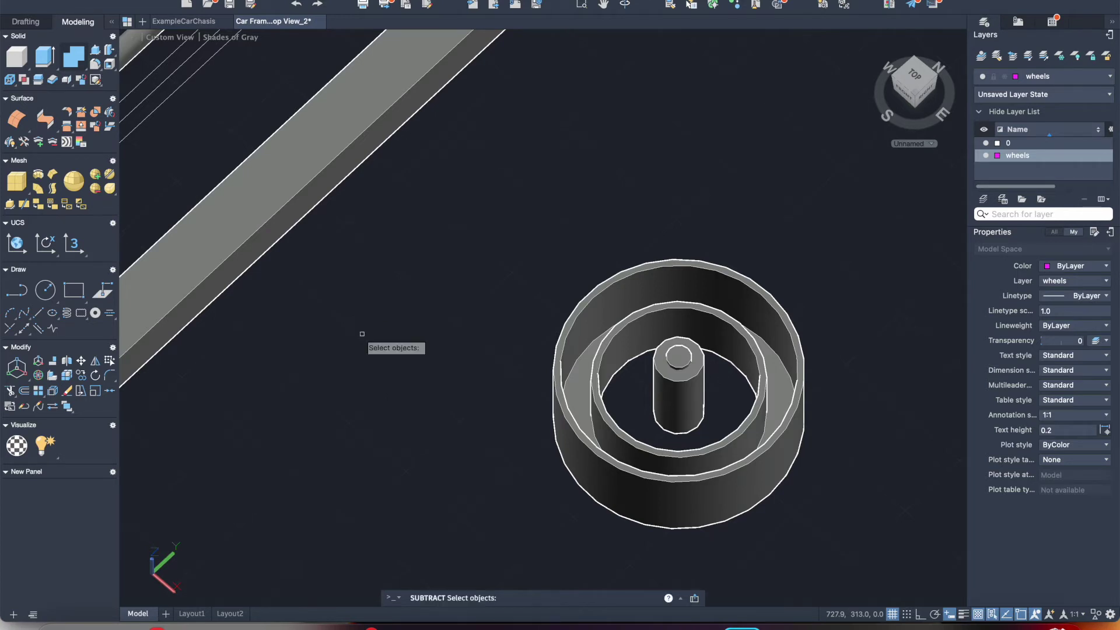
pyautogui.click(677, 383)
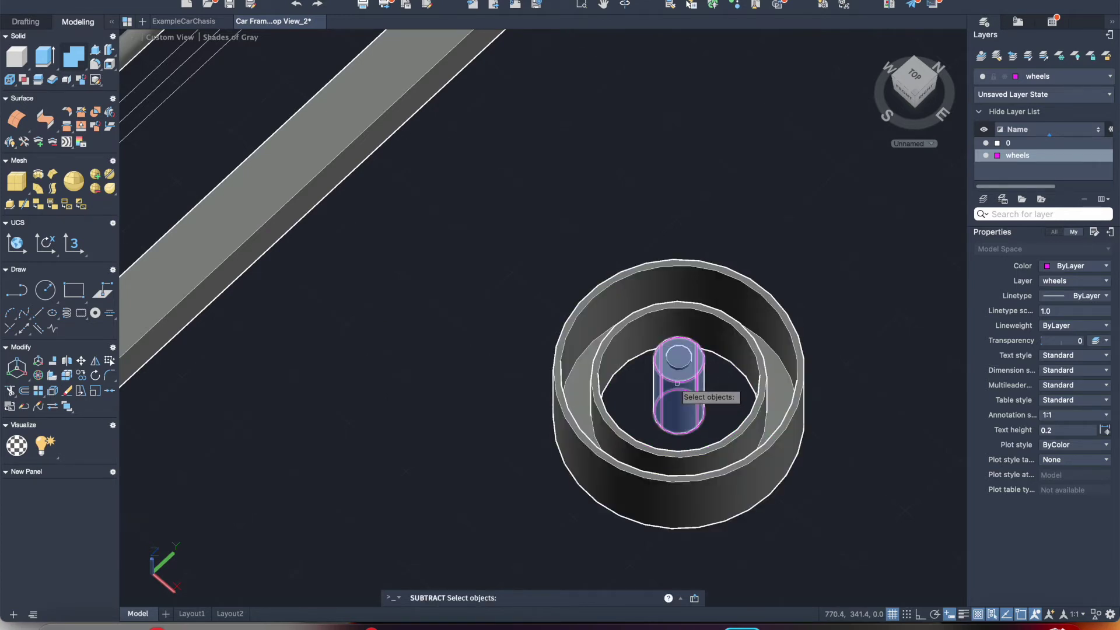
pyautogui.click(677, 383)
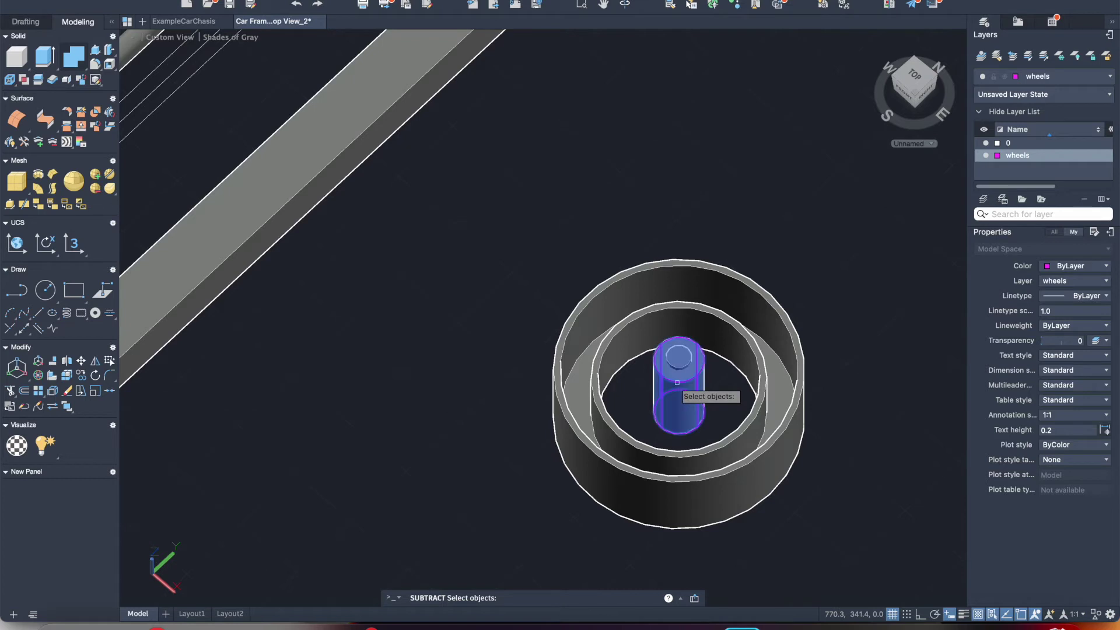
pyautogui.press('Return')
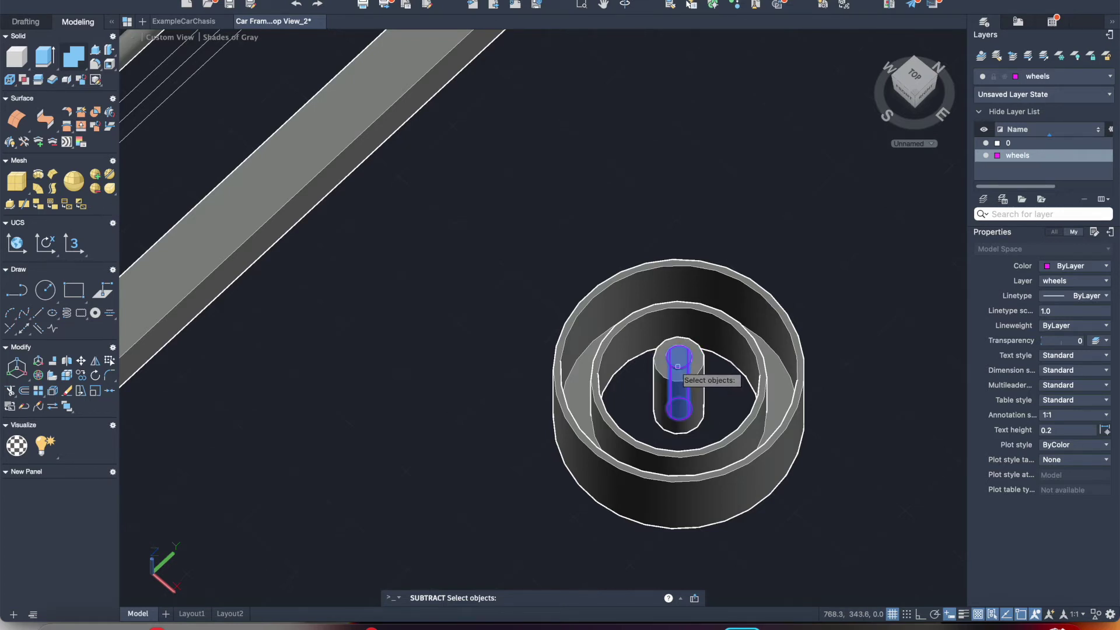
pyautogui.click(678, 366)
pyautogui.press('Return')
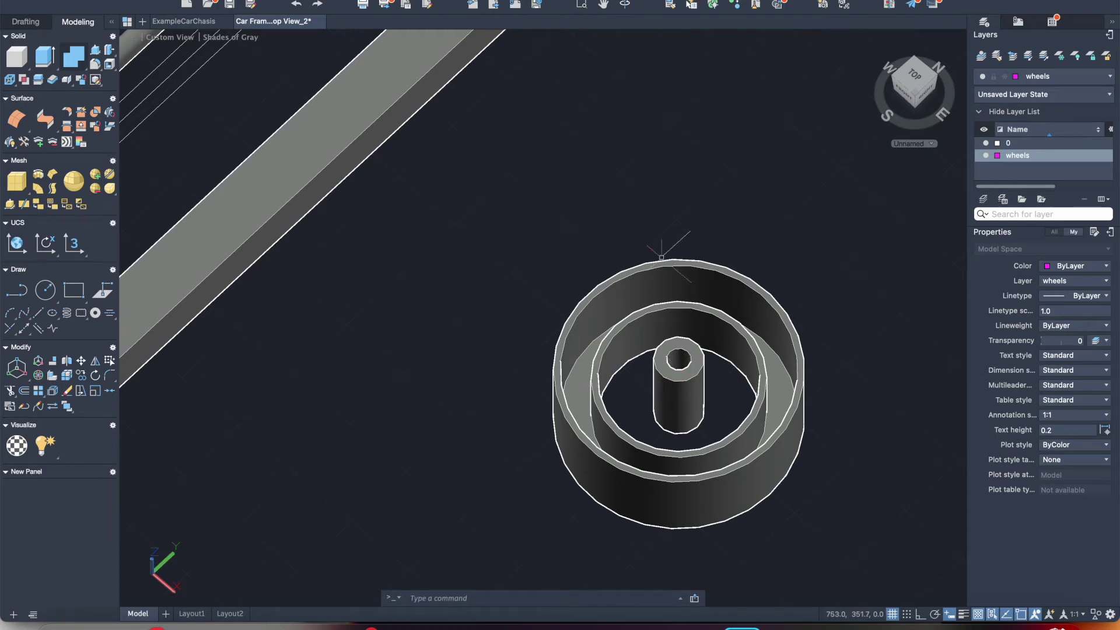
pyautogui.click(797, 434)
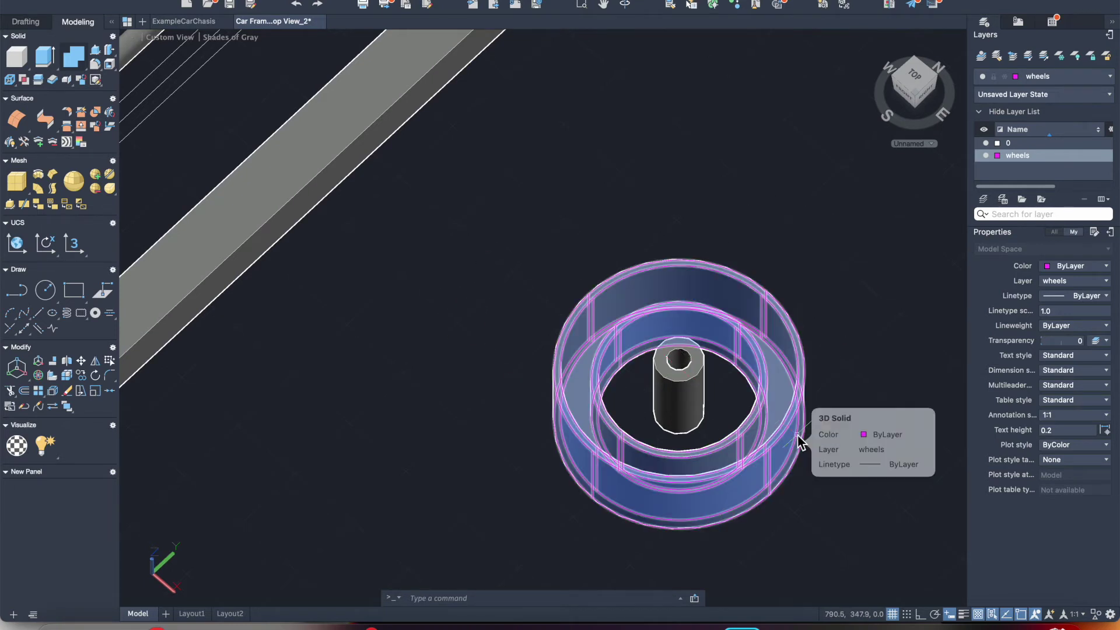
pyautogui.press('Escape')
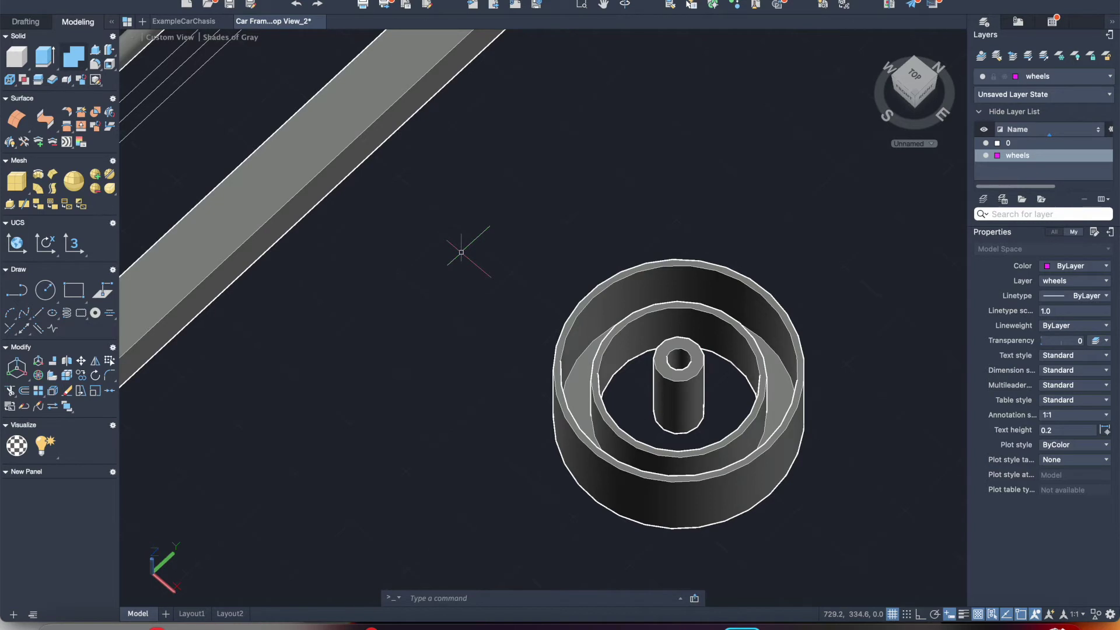
pyautogui.moveTo(606, 190)
pyautogui.mouseDown(button='middle')
pyautogui.moveTo(528, 185)
pyautogui.moveTo(613, 187)
pyautogui.moveTo(707, 220)
pyautogui.moveTo(466, 208)
pyautogui.mouseUp(button='middle')
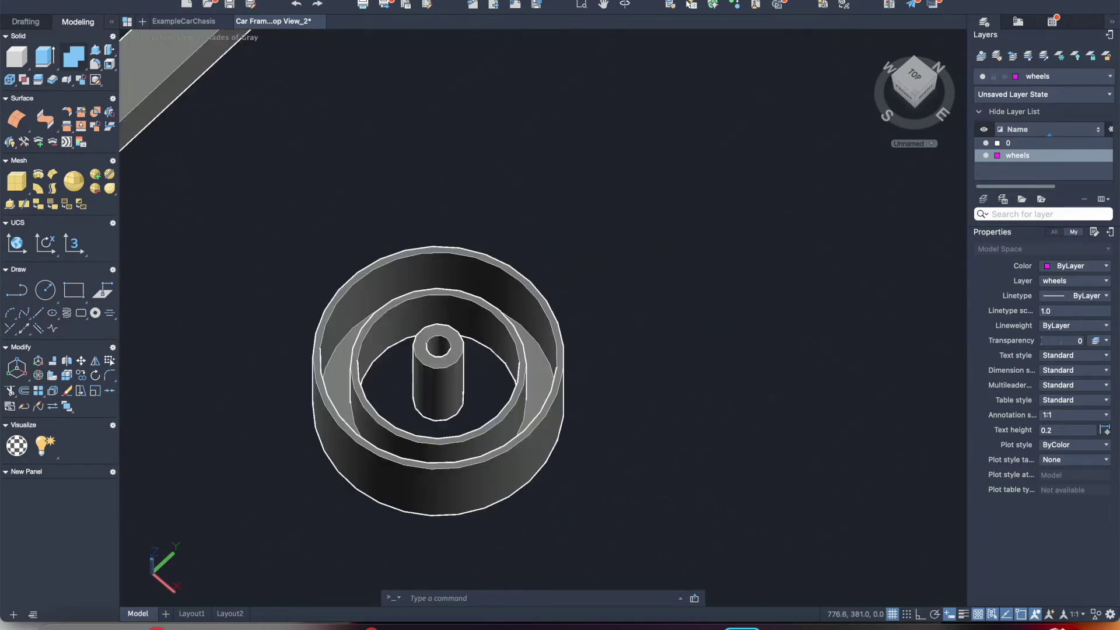
pyautogui.click(22, 296)
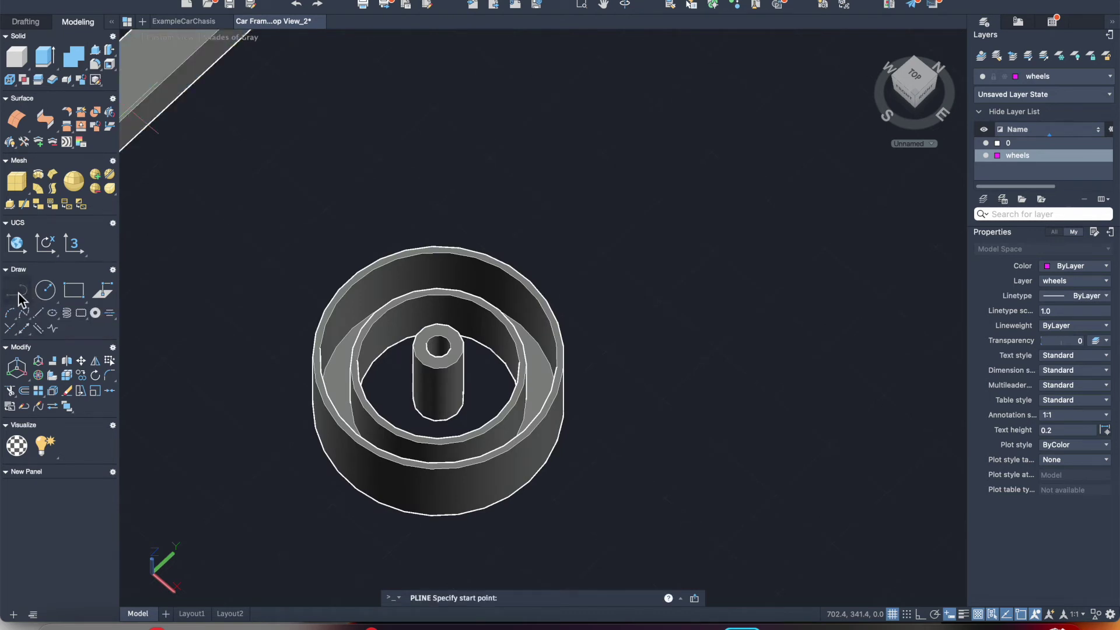
pyautogui.click(711, 200)
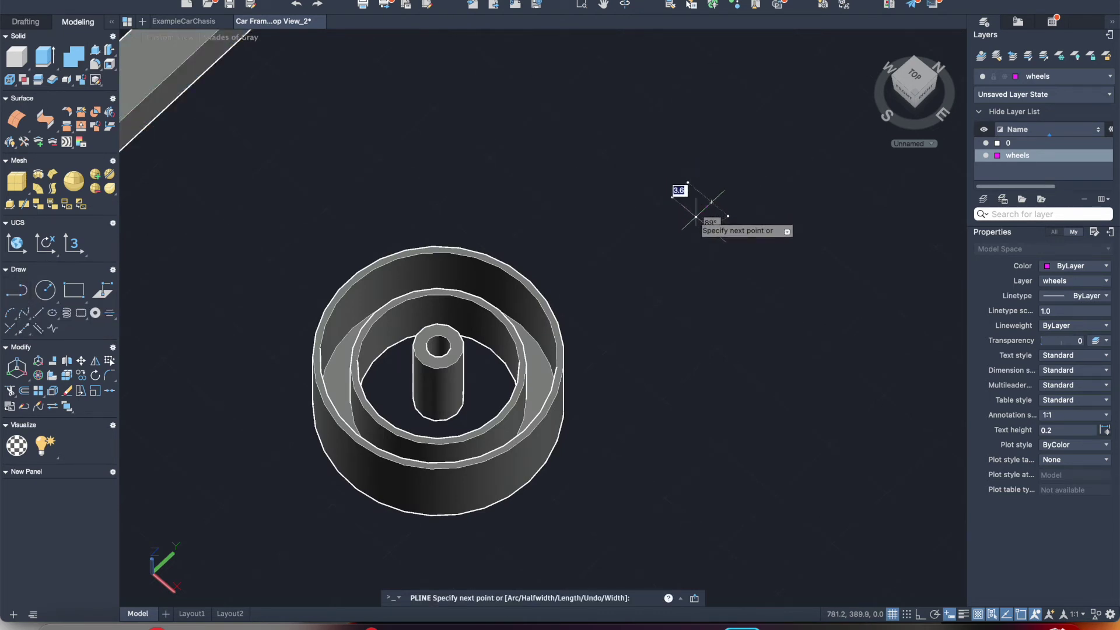
pyautogui.press('Escape')
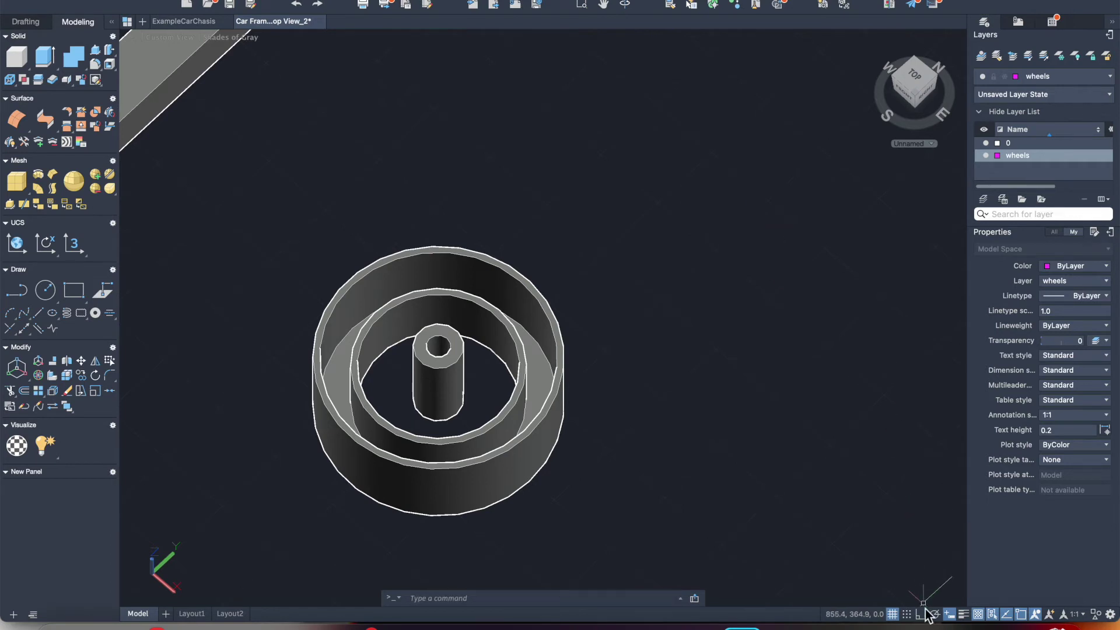
# - Turn on Ortho mode and draw a straight polyline 3 units long in the negative Y direction in the empty space beside the wheel
pyautogui.click(723, 203)
pyautogui.press('Escape')
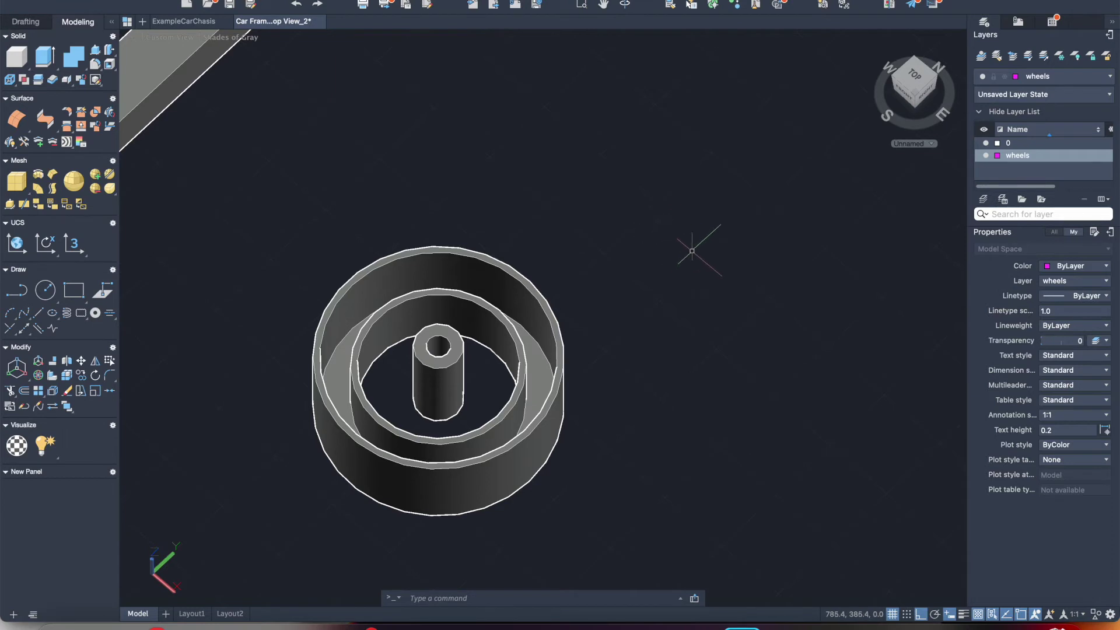
pyautogui.click(17, 290)
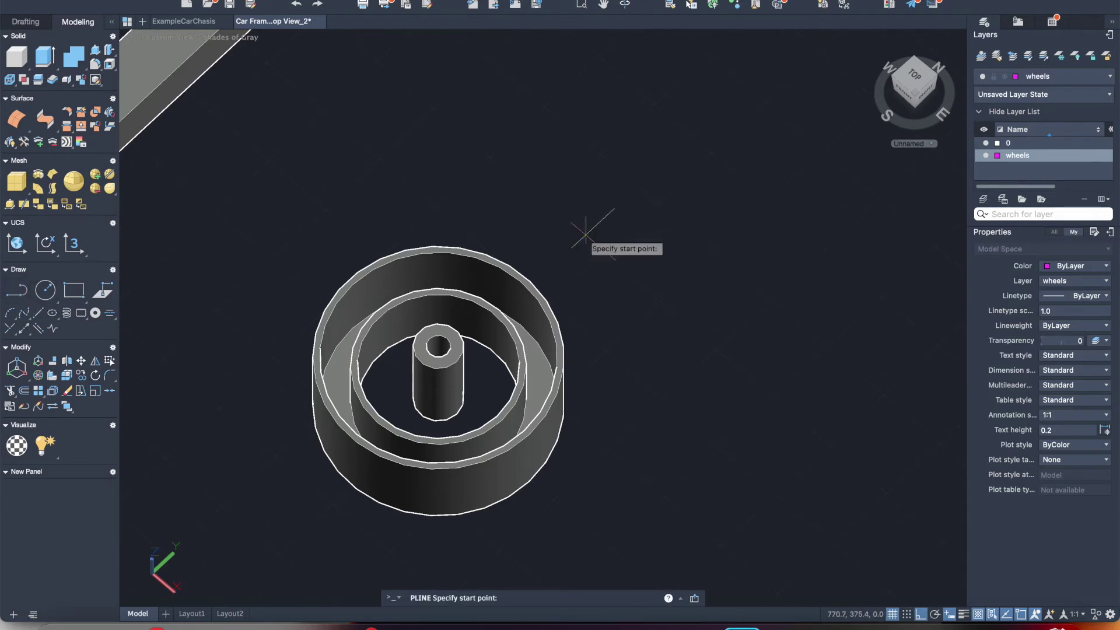
pyautogui.click(706, 198)
pyautogui.write('3')
pyautogui.press('Return')
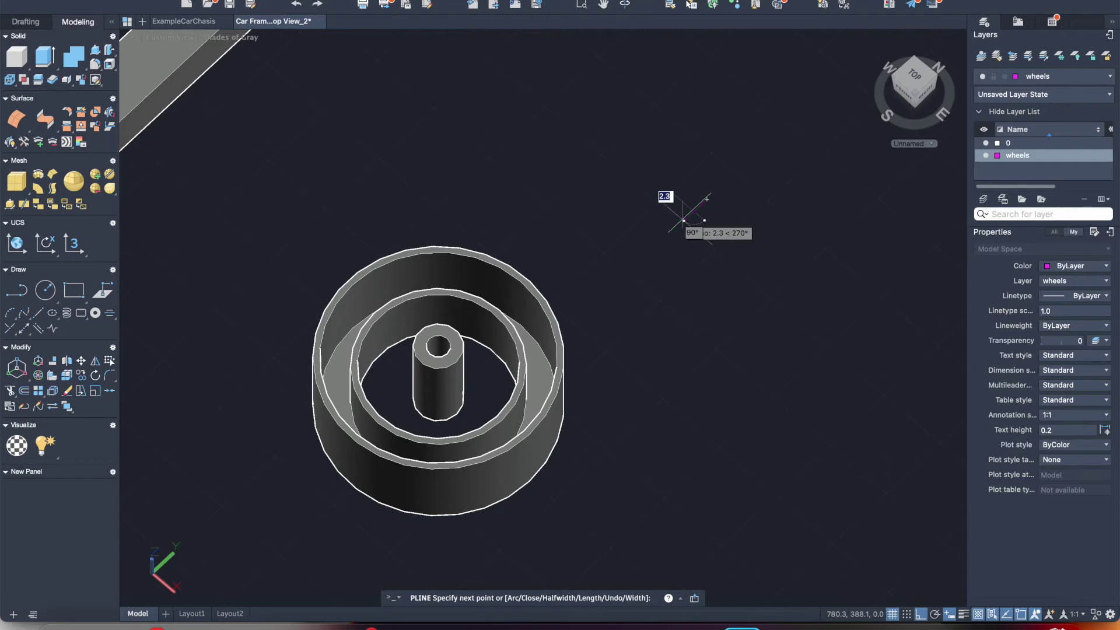
pyautogui.press('Return')
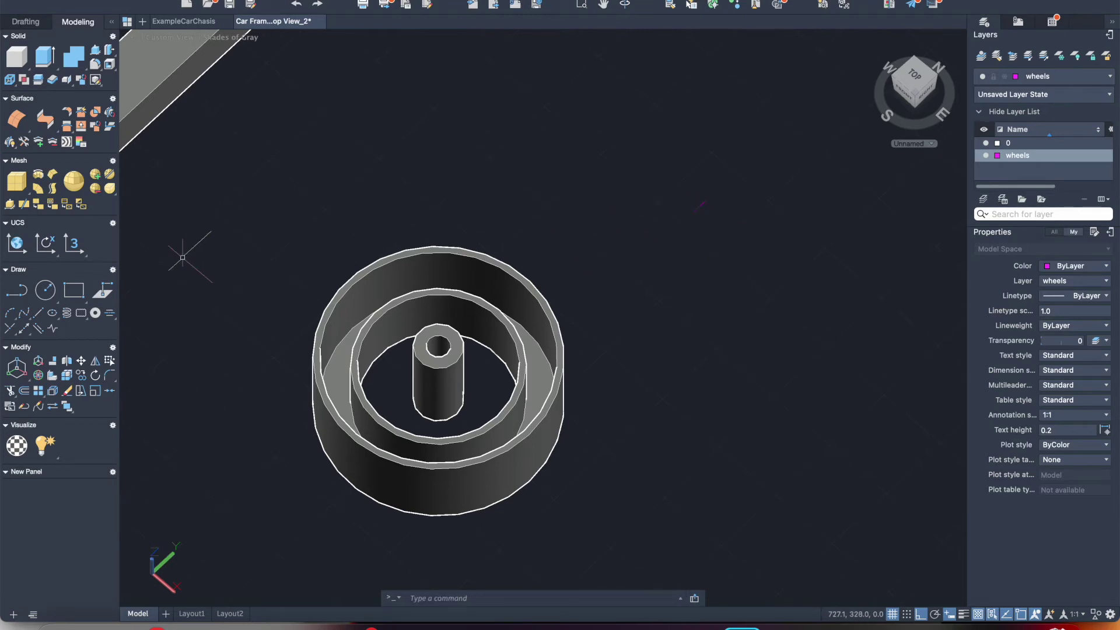
# - Draw a circle of radius 1.5 centred on the midpoint of the 3-unit line beside the wheel
pyautogui.click(53, 293)
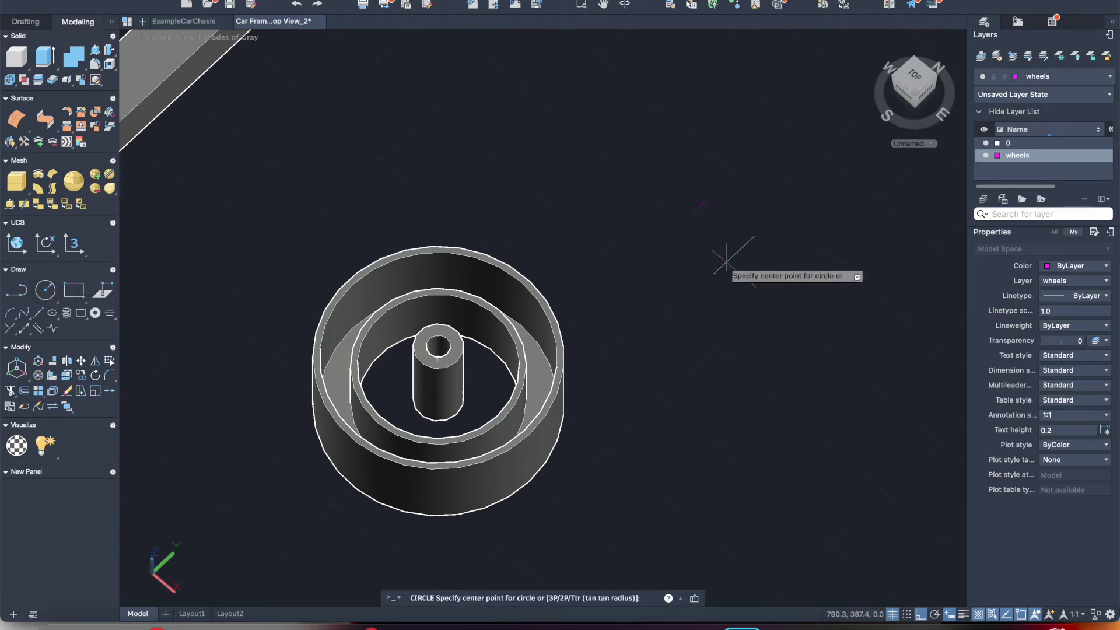
pyautogui.scroll(4, 697, 216)
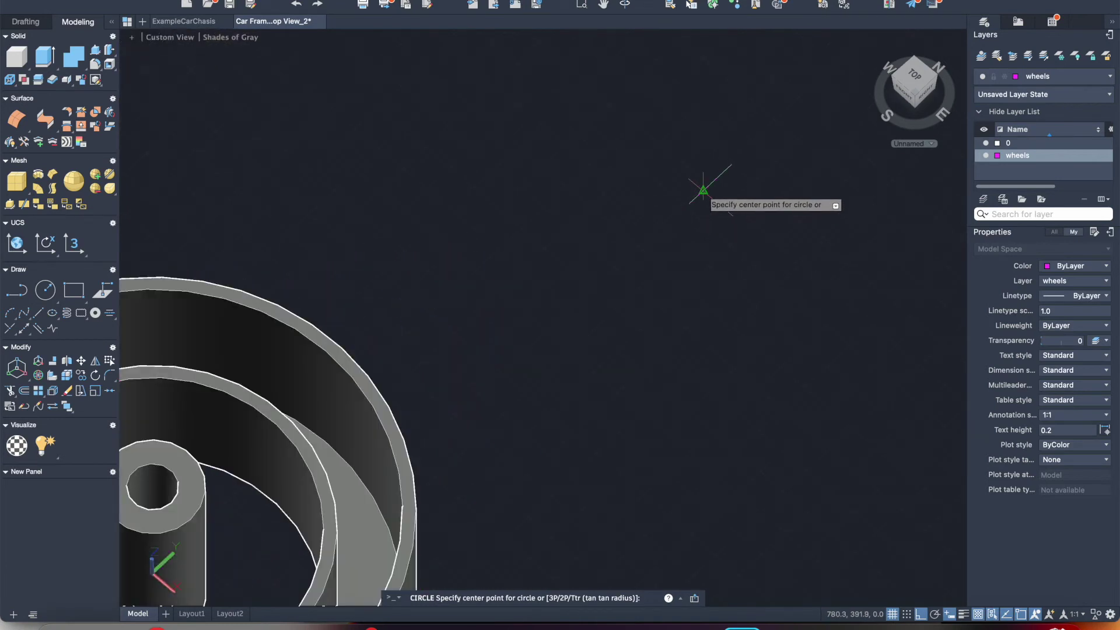
pyautogui.click(704, 191)
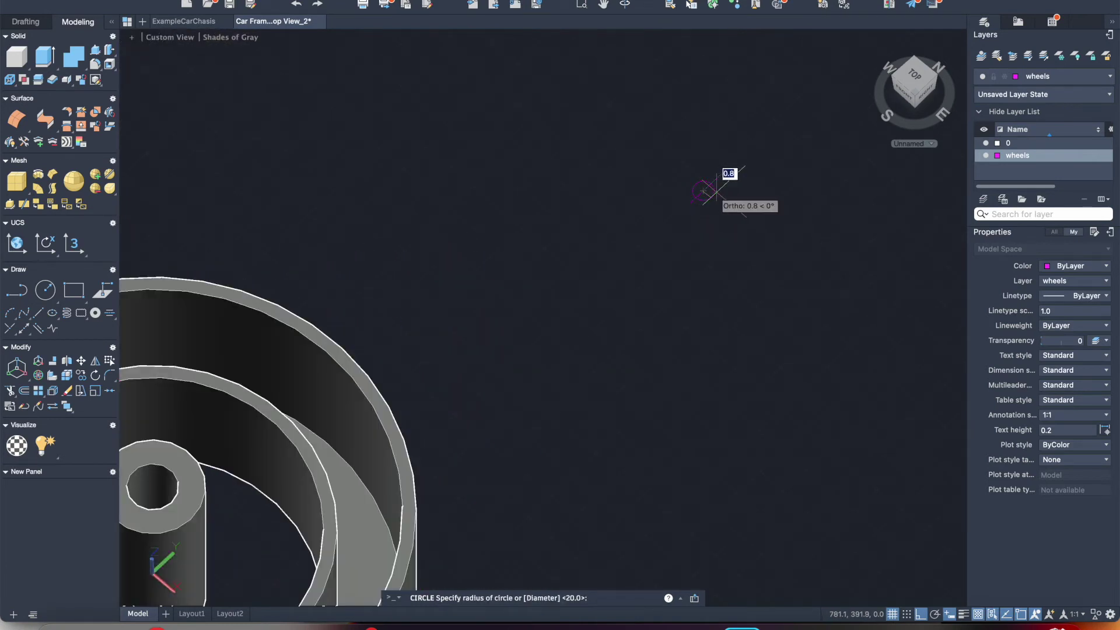
pyautogui.write('1.5')
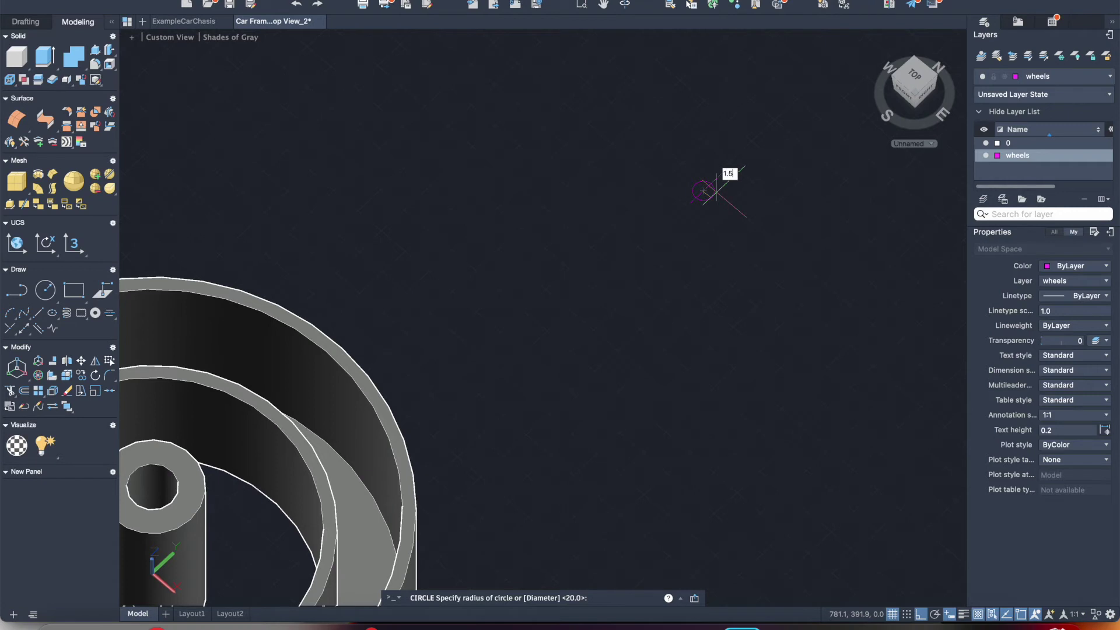
pyautogui.press('Return')
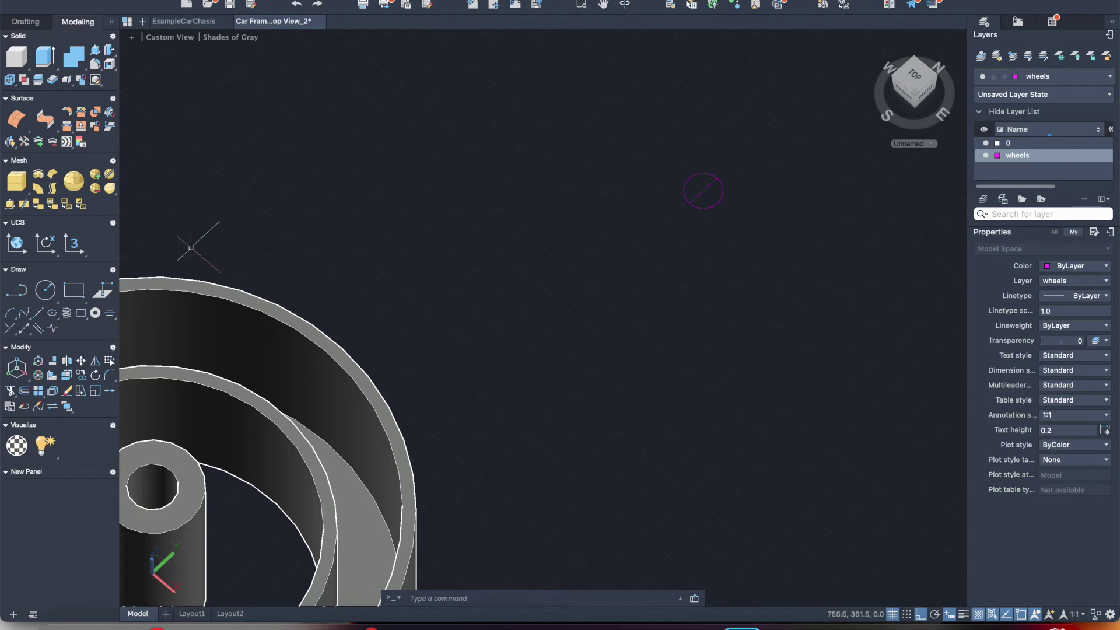
# - Trim the circle to a half along the line and join the remaining arc and line into one closed polyline
pyautogui.click(40, 25)
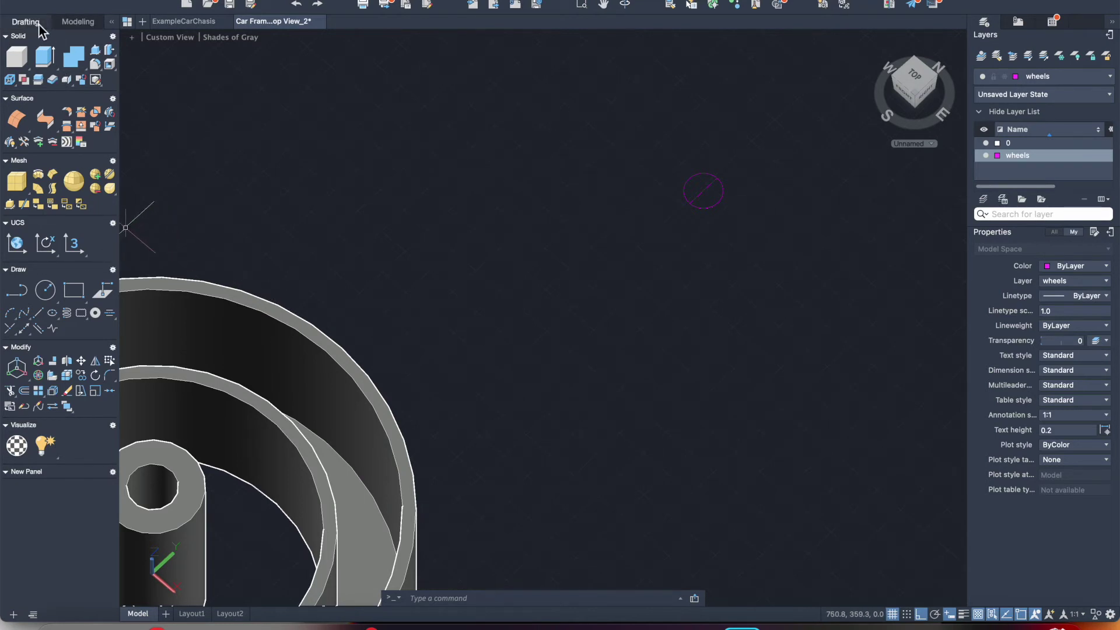
pyautogui.click(78, 230)
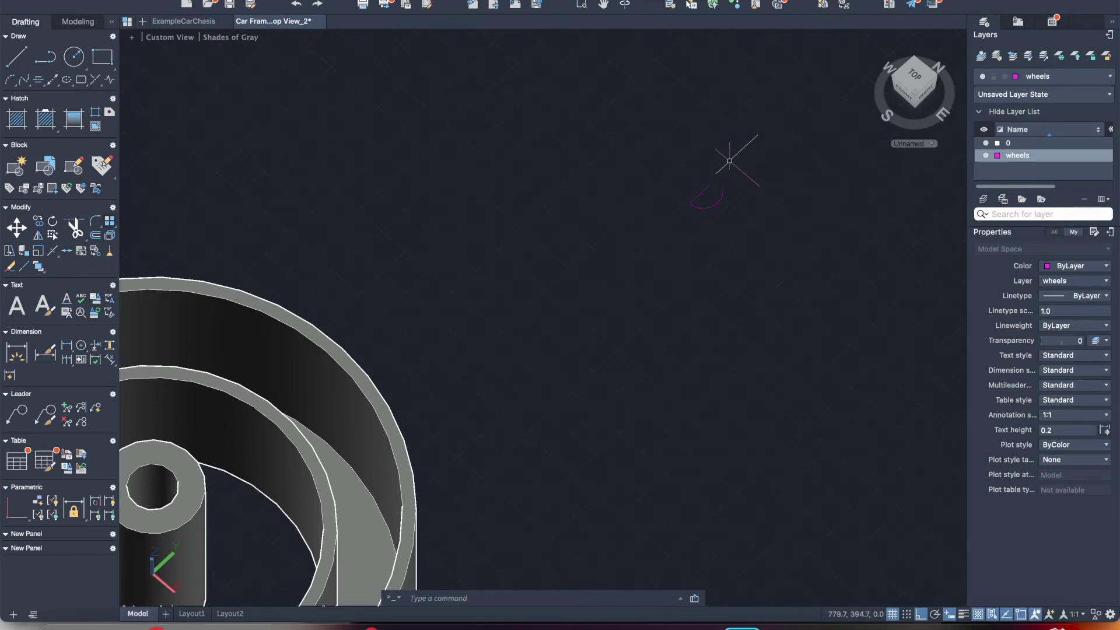
pyautogui.click(668, 164)
pyautogui.click(750, 230)
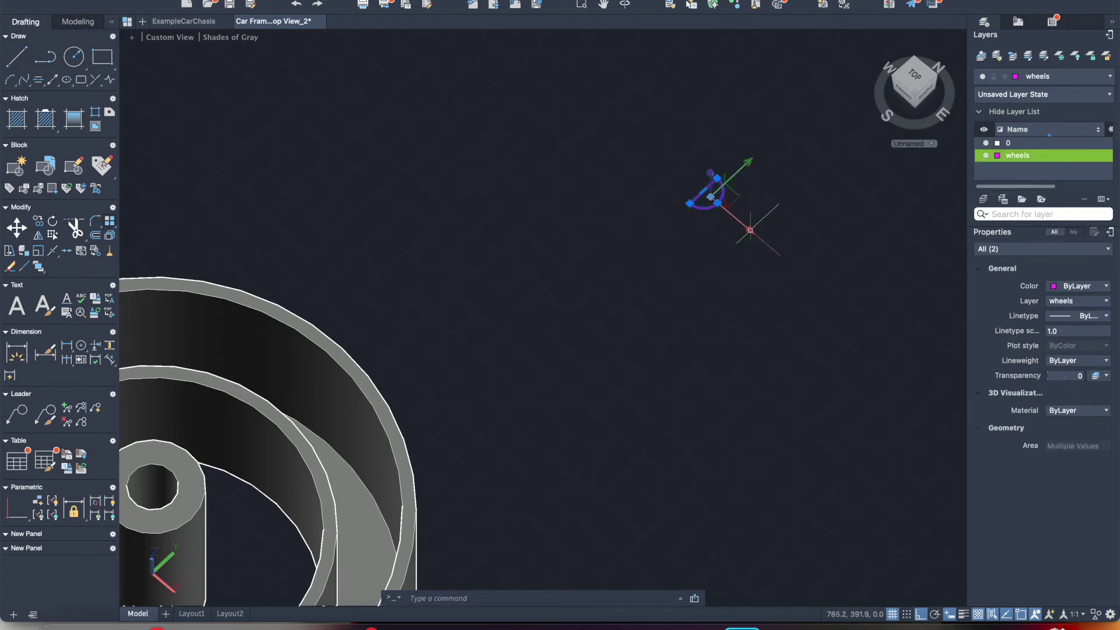
pyautogui.write('join')
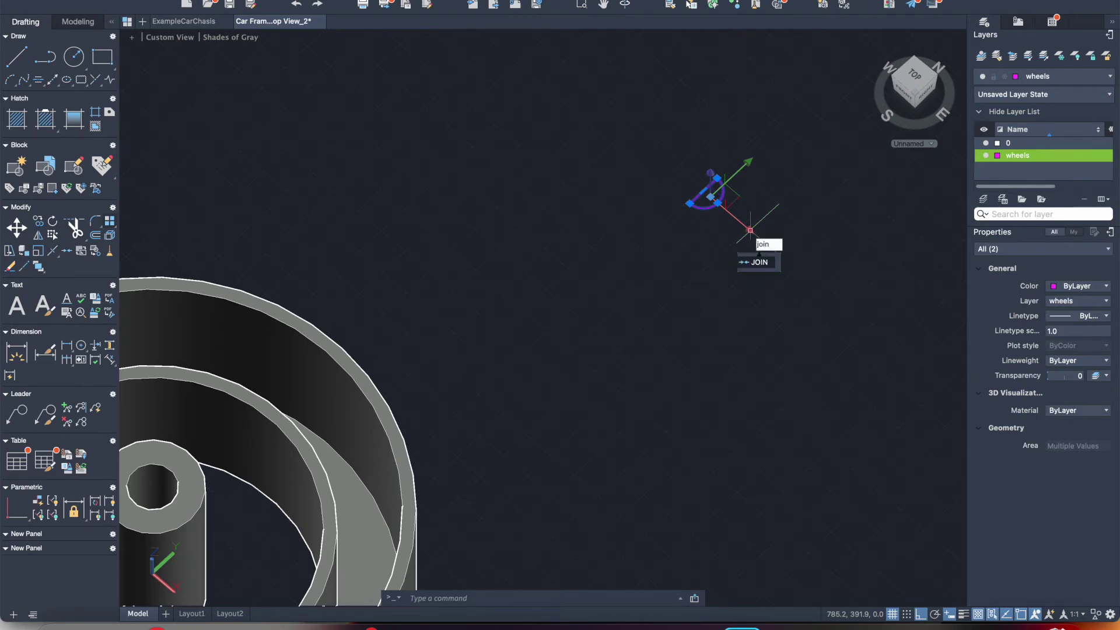
pyautogui.press('Return')
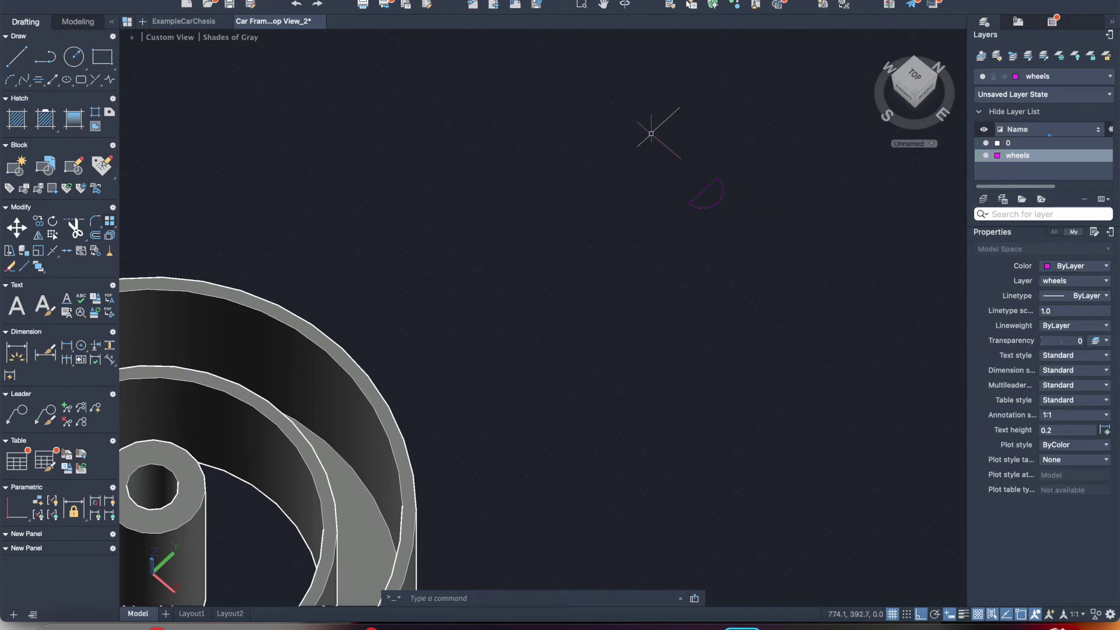
# - Extrude the closed semicircular profile upward by 13 units
pyautogui.click(651, 134)
pyautogui.click(792, 245)
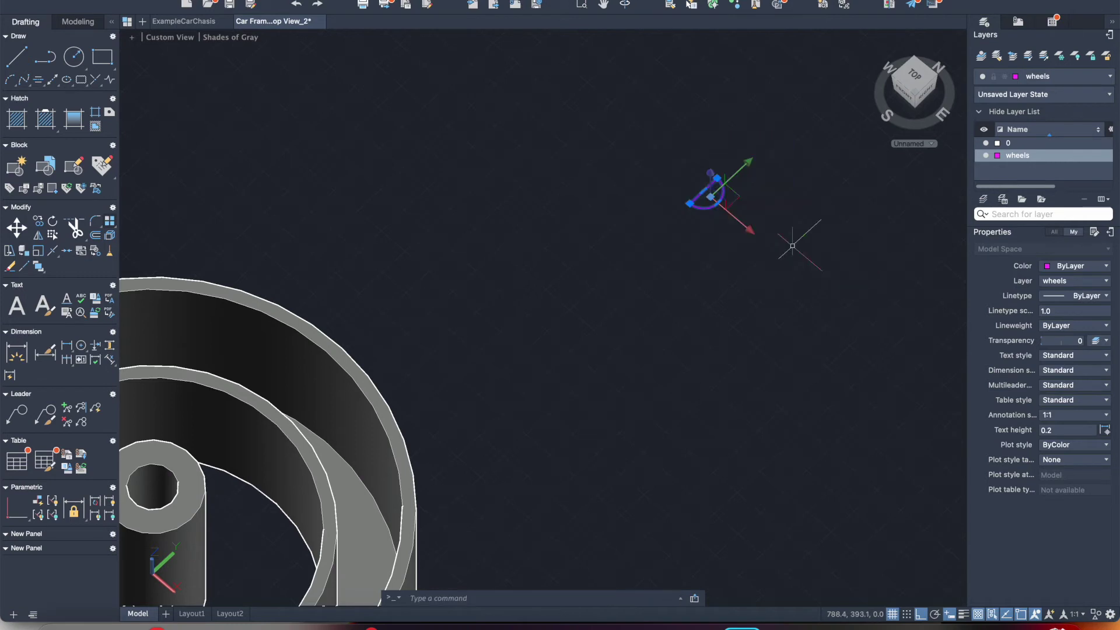
pyautogui.click(76, 25)
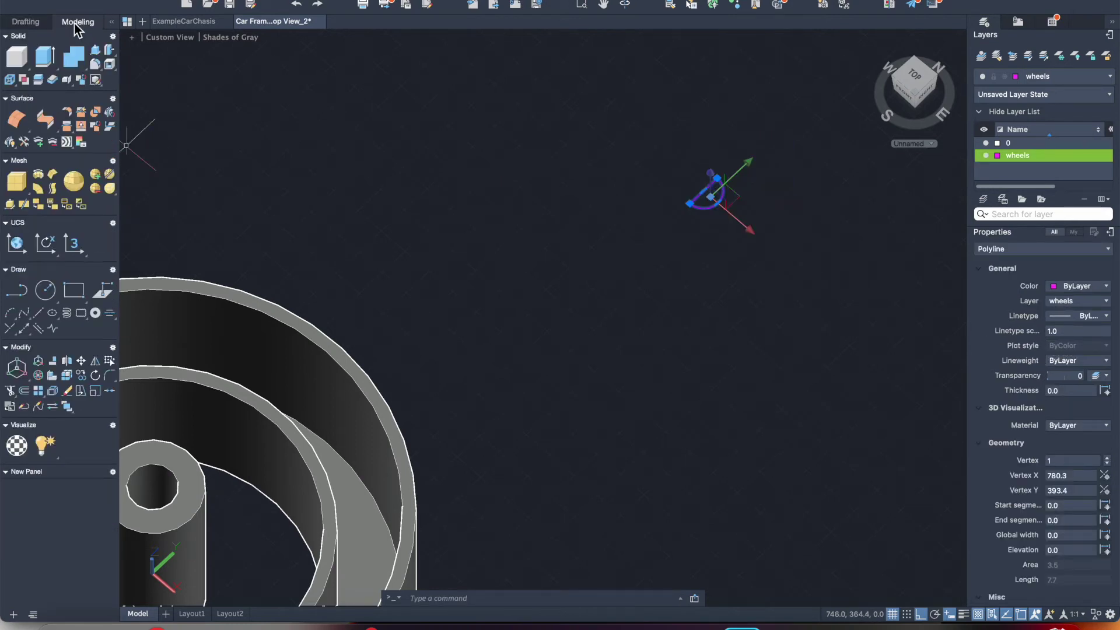
pyautogui.click(45, 60)
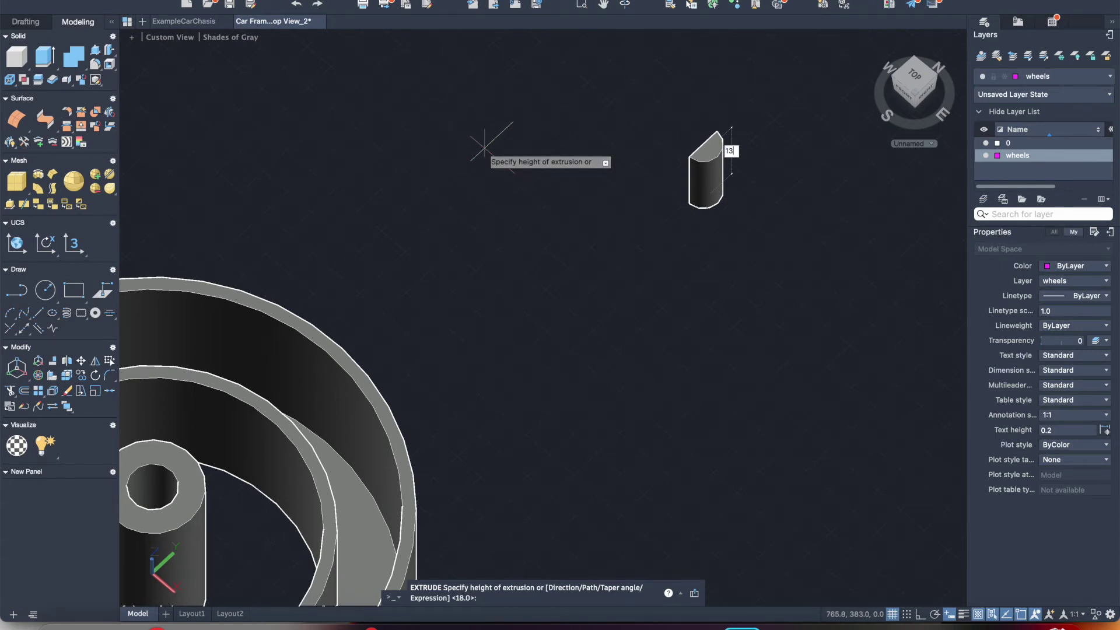
pyautogui.press('Return')
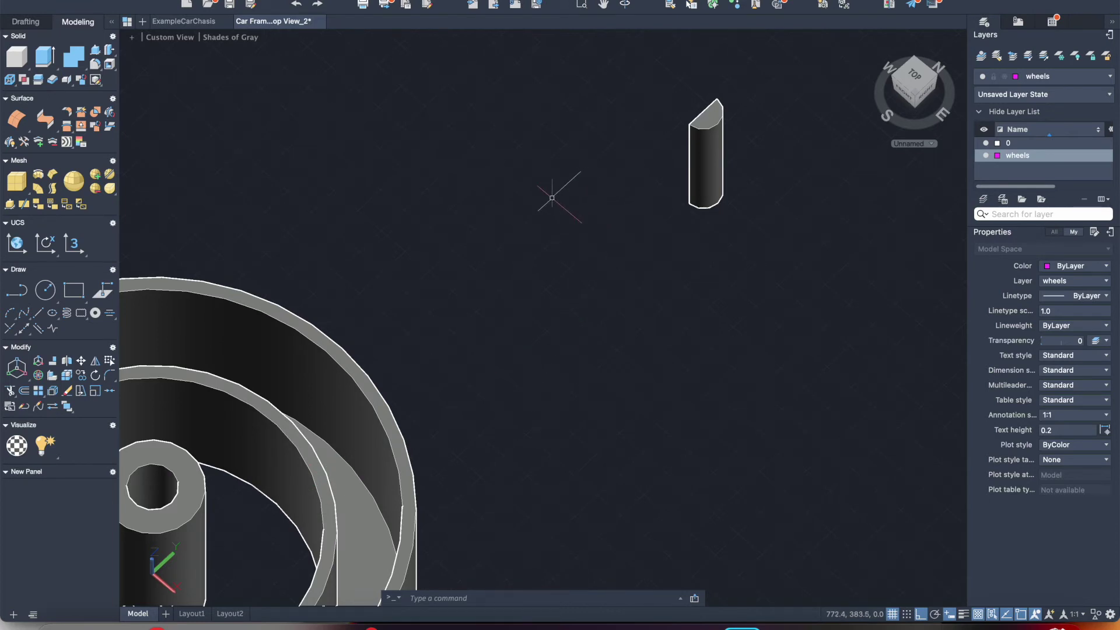
# - Rotate the extruded half-cylinder about the Y axis with 3D Rotate so that it lies along the X axis
pyautogui.click(620, 65)
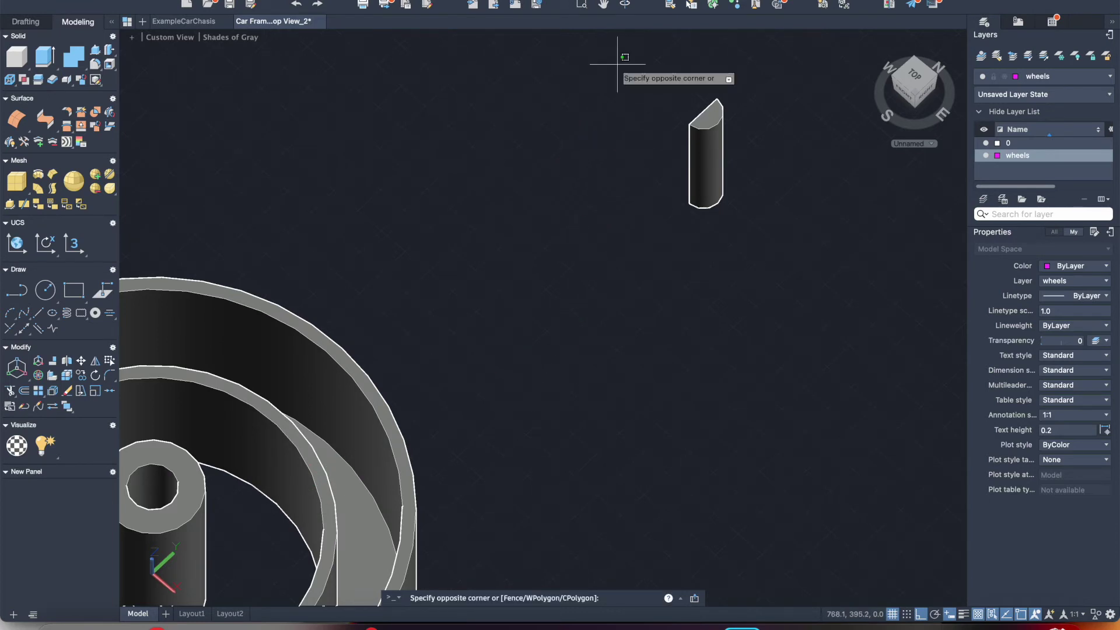
pyautogui.click(772, 239)
pyautogui.click(126, 286)
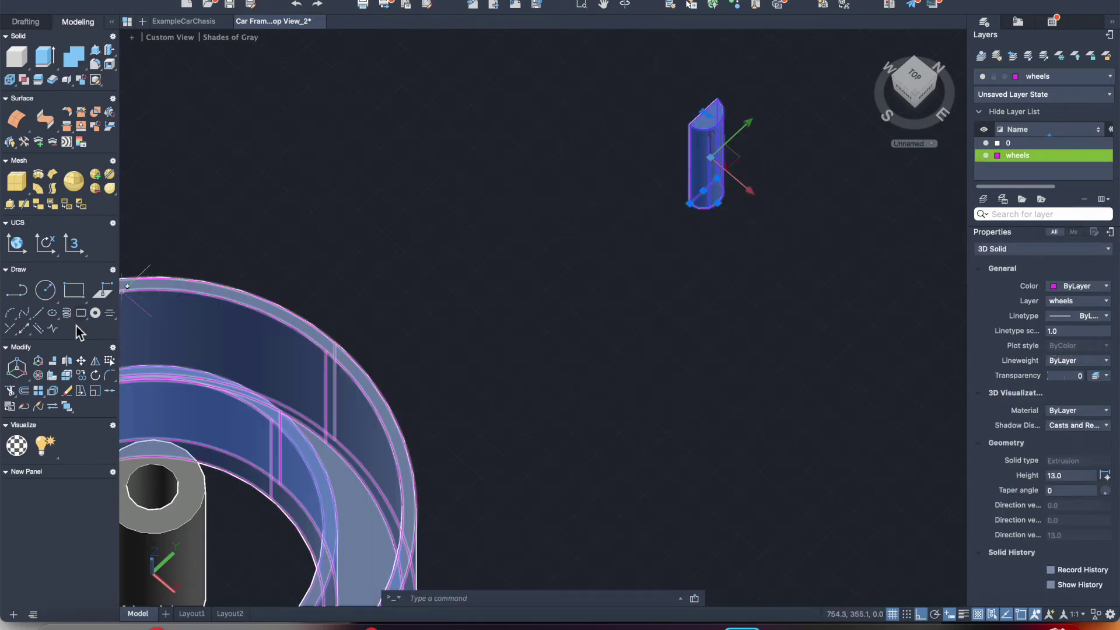
pyautogui.click(39, 376)
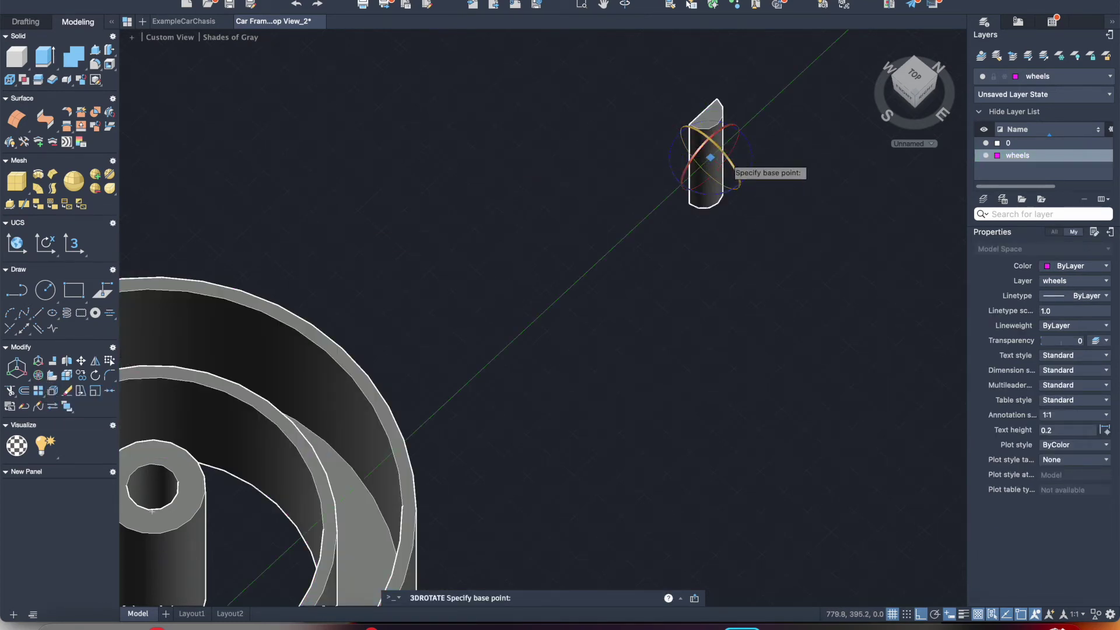
pyautogui.click(731, 165)
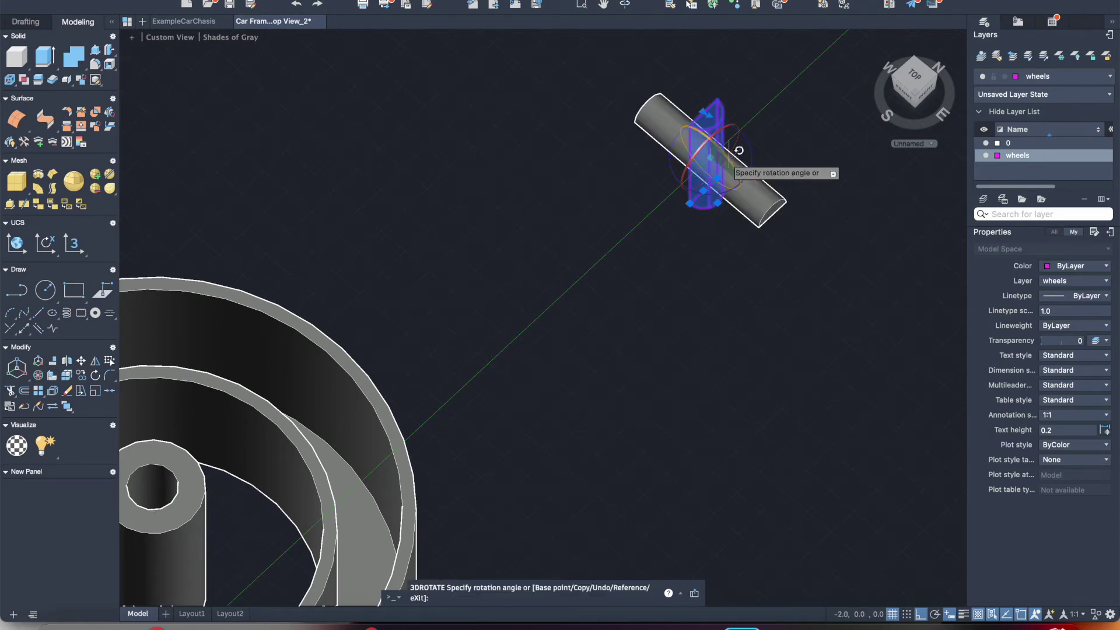
pyautogui.press('Escape')
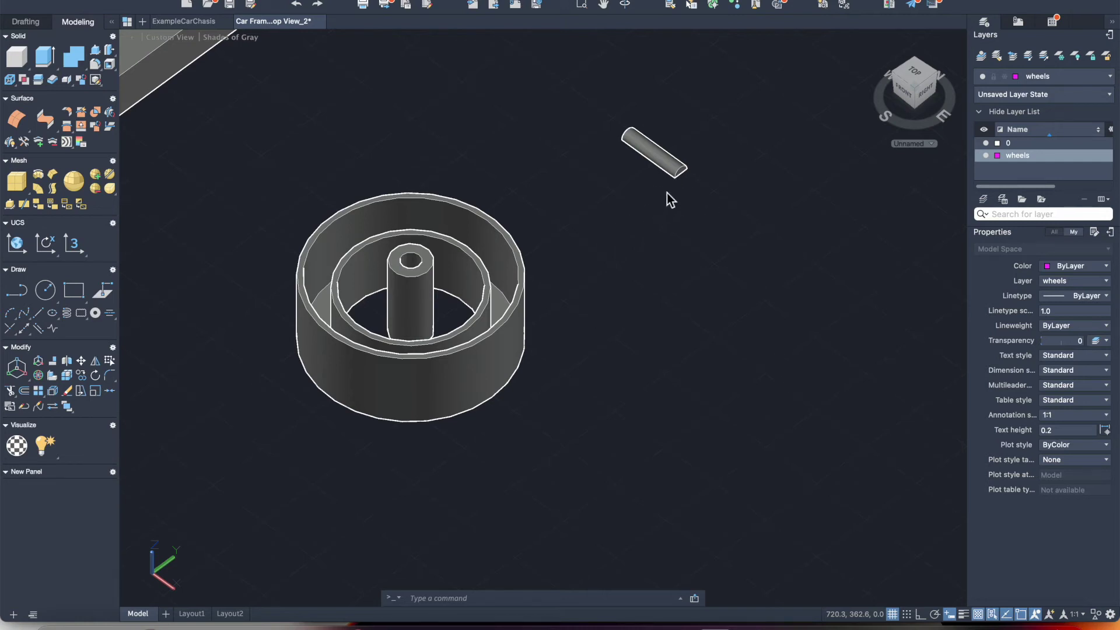
pyautogui.click(593, 105)
pyautogui.click(717, 208)
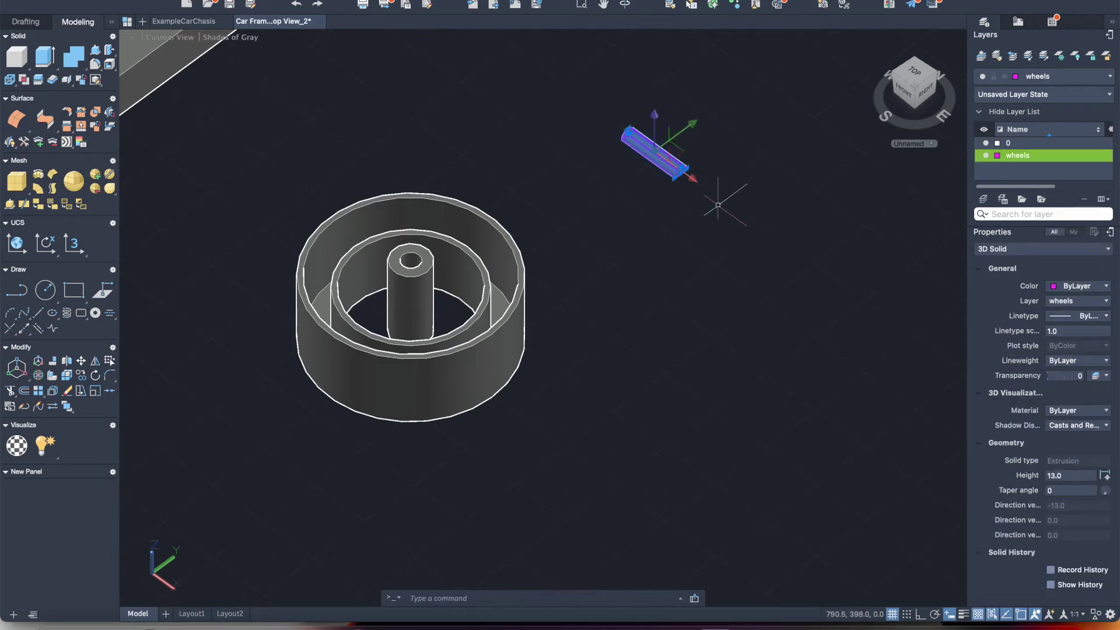
pyautogui.click(81, 362)
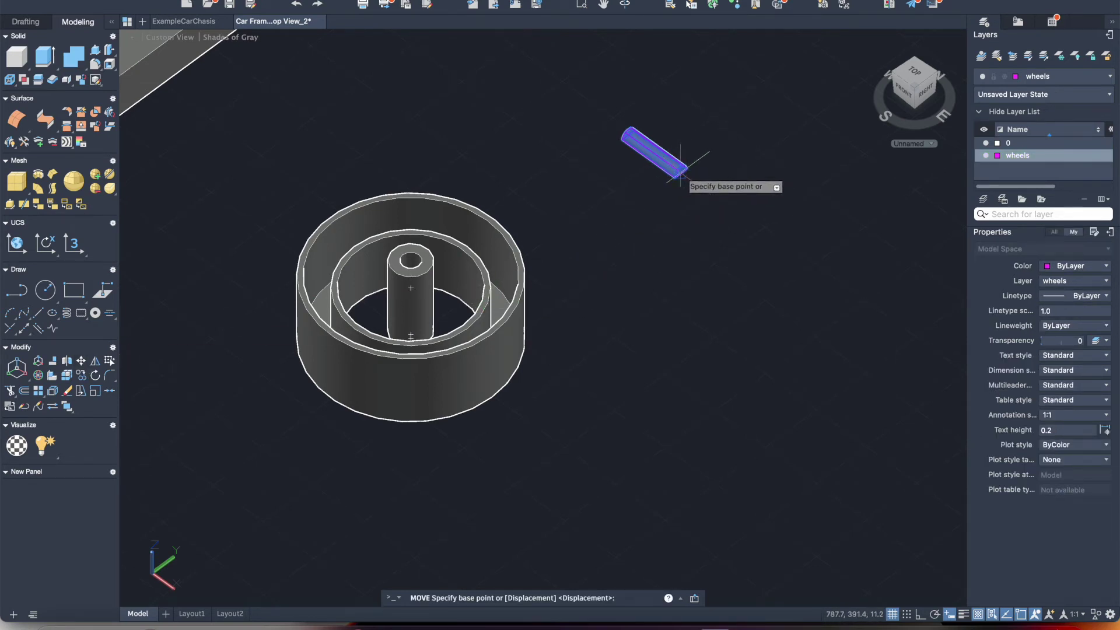
pyautogui.scroll(3, 680, 174)
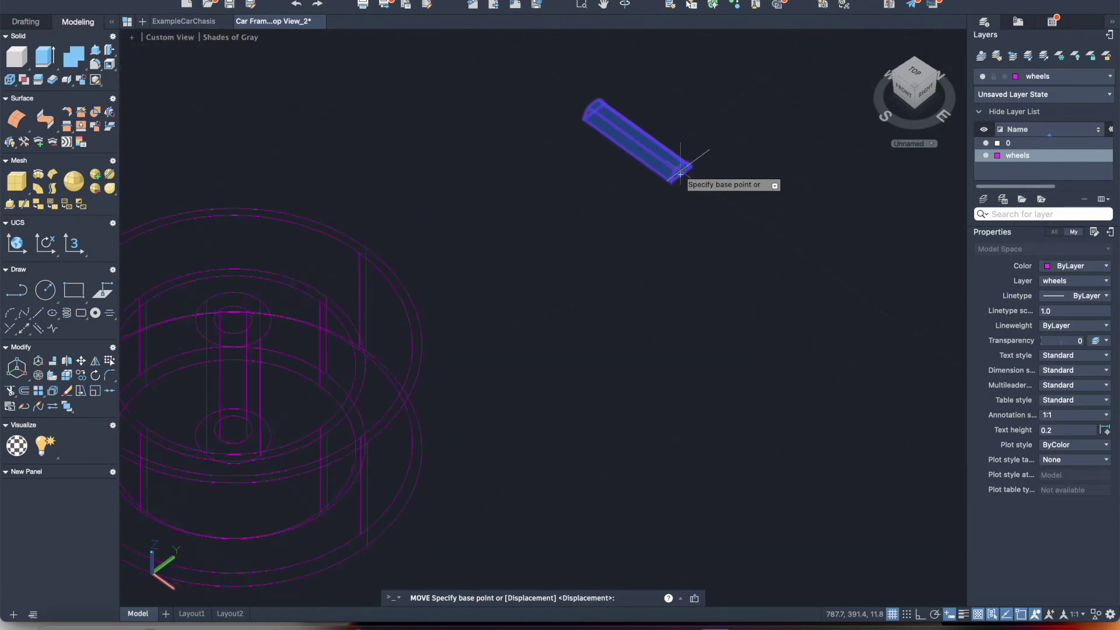
pyautogui.hscroll(-3, 706, 166)
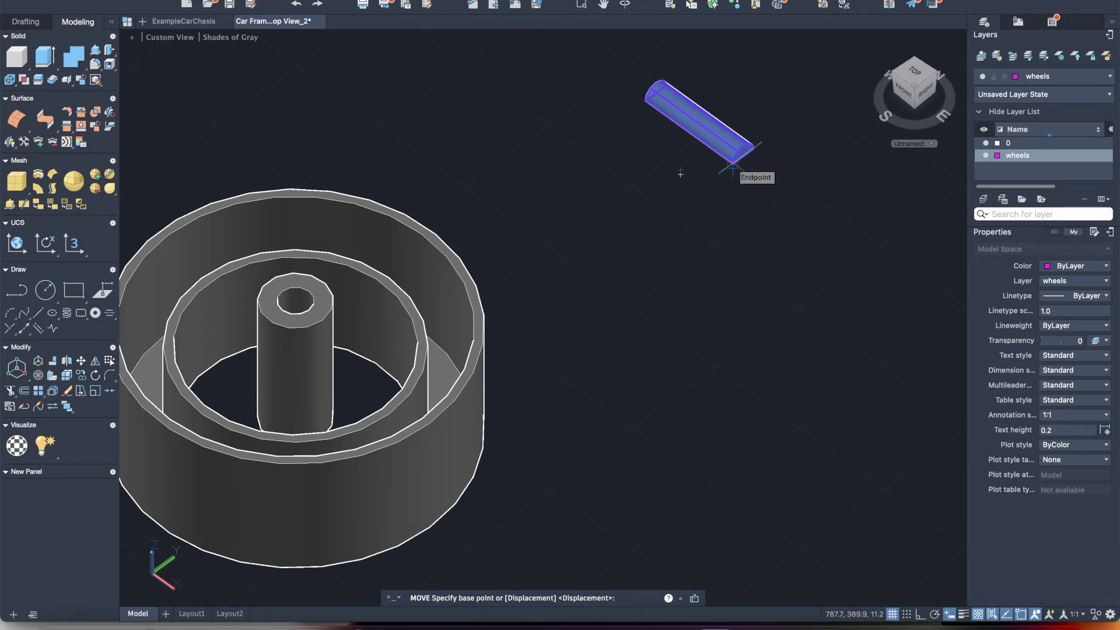
pyautogui.press('Escape')
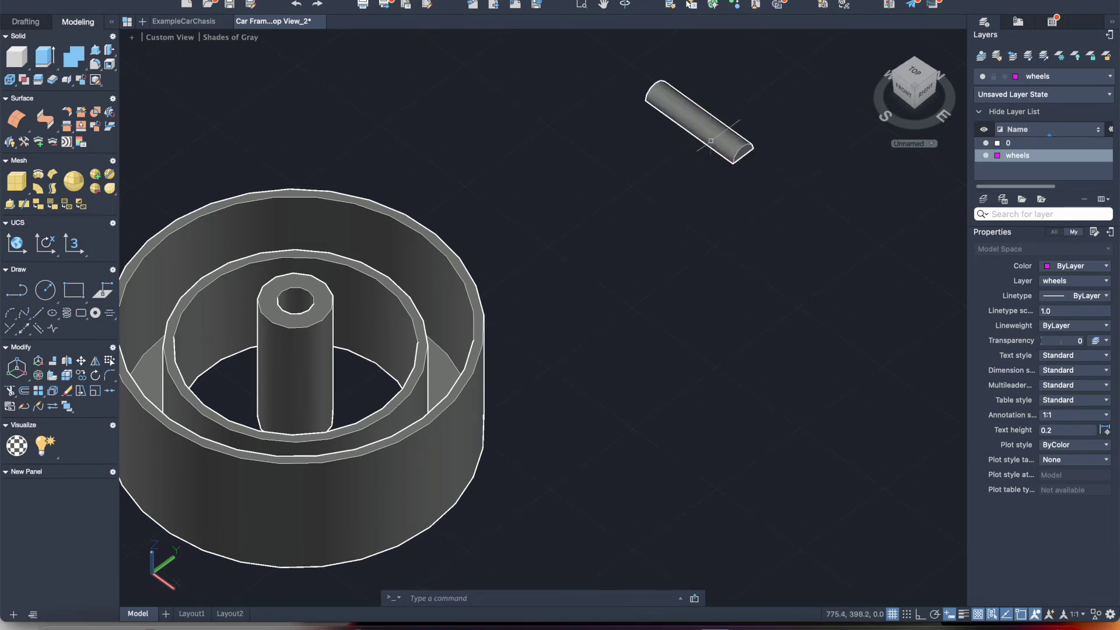
# - Move the half-cylinder into the wheel along the Y axis as a spoke running from the hub's centre to the inner ring
pyautogui.click(623, 66)
pyautogui.click(795, 180)
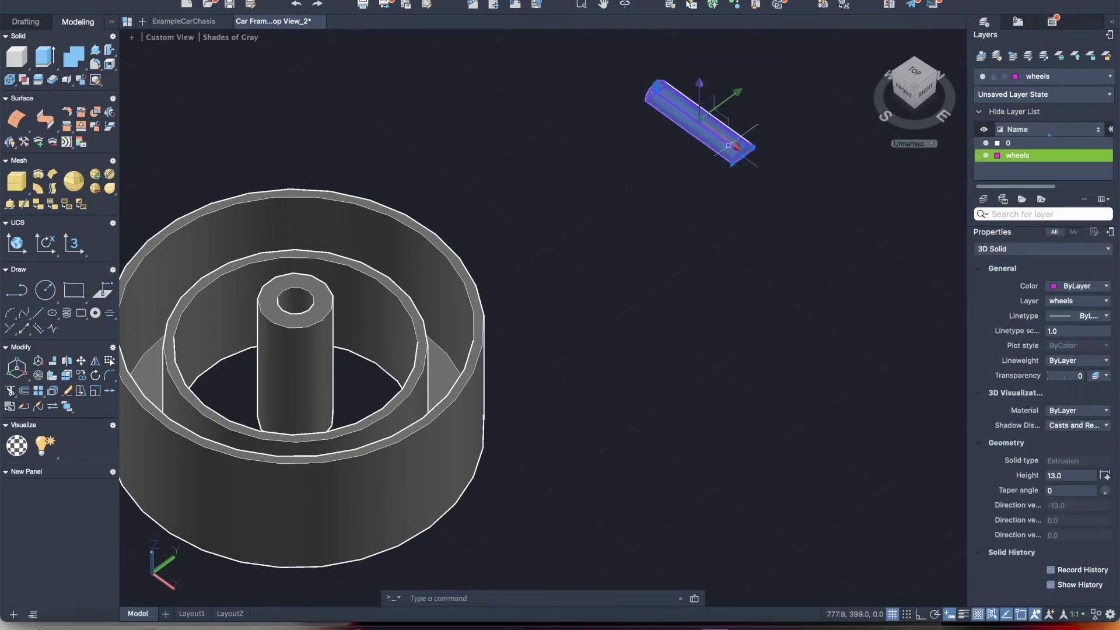
pyautogui.click(721, 105)
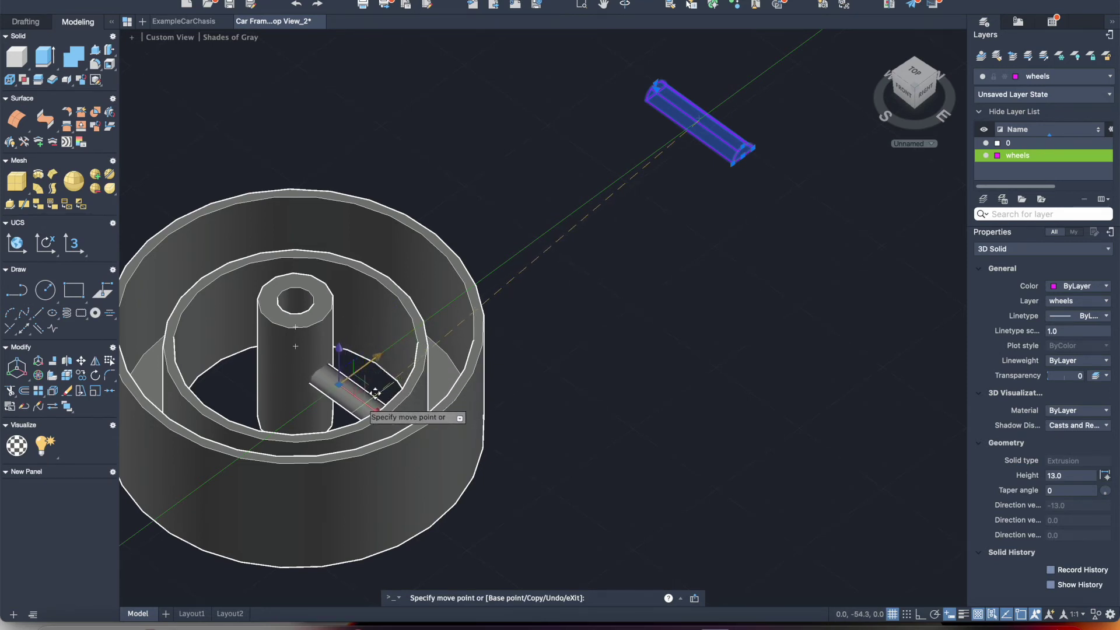
pyautogui.click(377, 391)
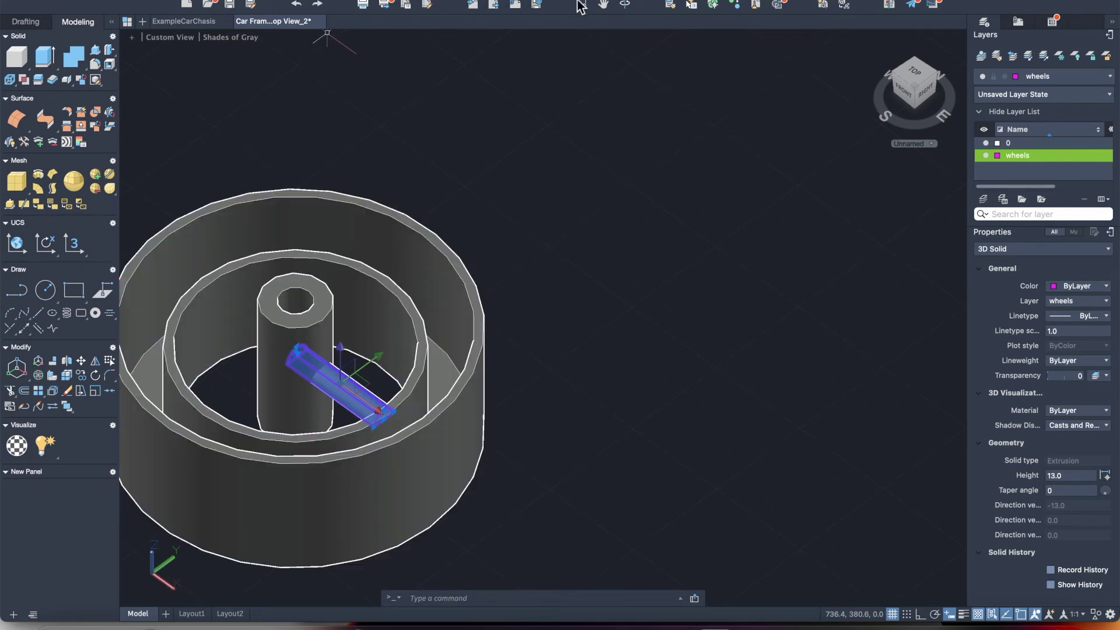
# - Examine the spoke's position between the hub and the inner ring from directly above and from oblique angles
pyautogui.click(624, 5)
pyautogui.moveTo(518, 162); pyautogui.dragTo(630, 237)
pyautogui.press('Escape')
pyautogui.press('Escape')
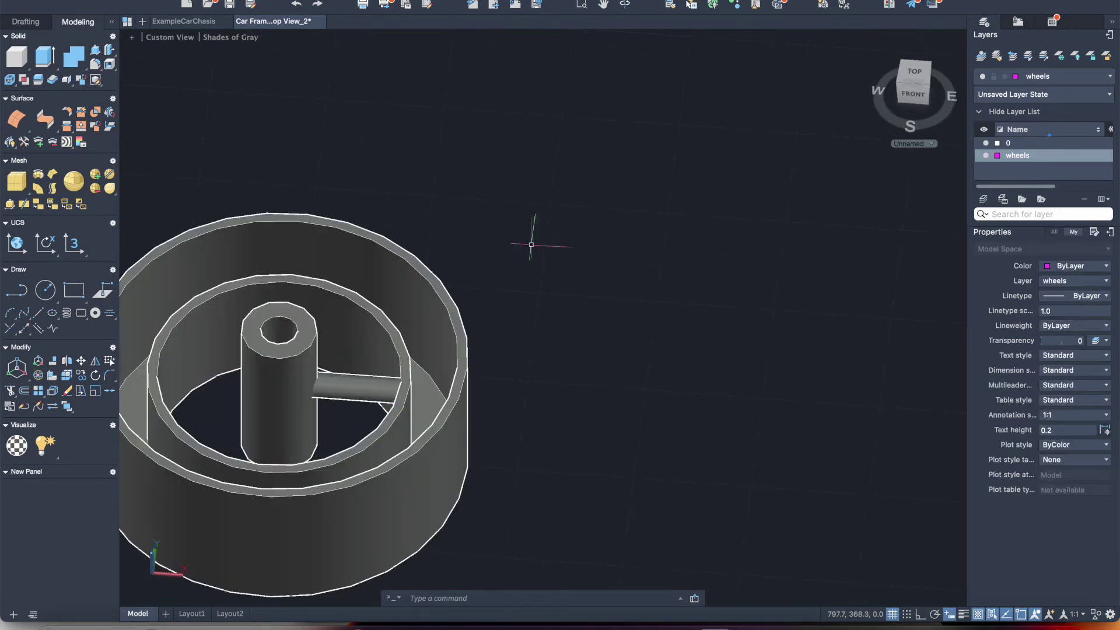
pyautogui.click(625, 5)
pyautogui.moveTo(535, 142)
pyautogui.mouseDown()
pyautogui.moveTo(553, 245)
pyautogui.moveTo(540, 250)
pyautogui.mouseUp()
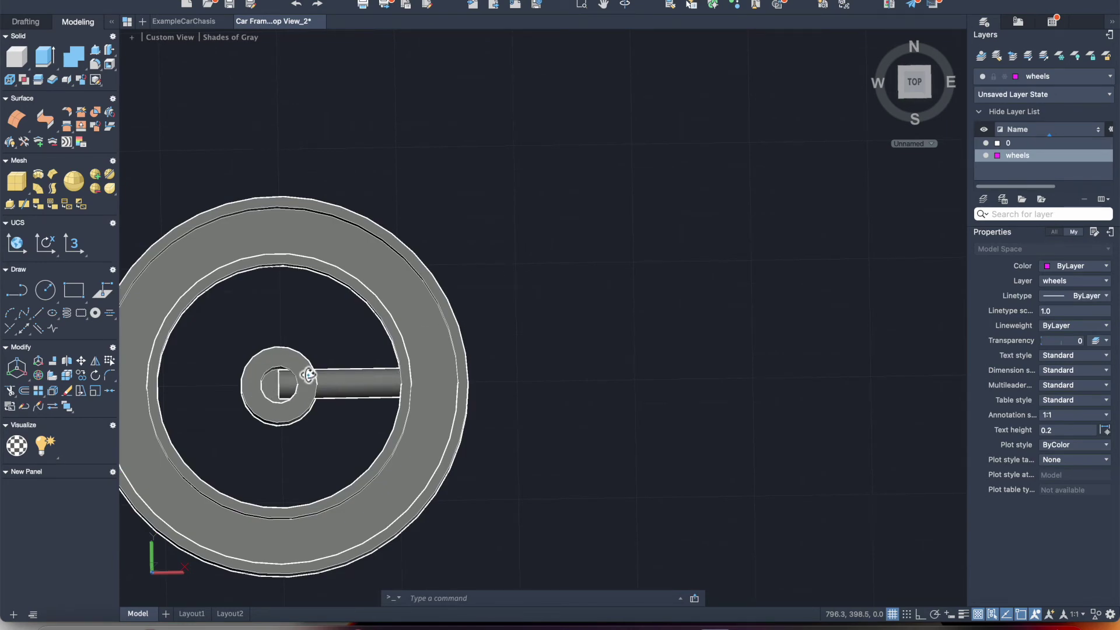
pyautogui.moveTo(487, 324)
pyautogui.mouseDown()
pyautogui.moveTo(530, 236)
pyautogui.moveTo(532, 188)
pyautogui.mouseUp()
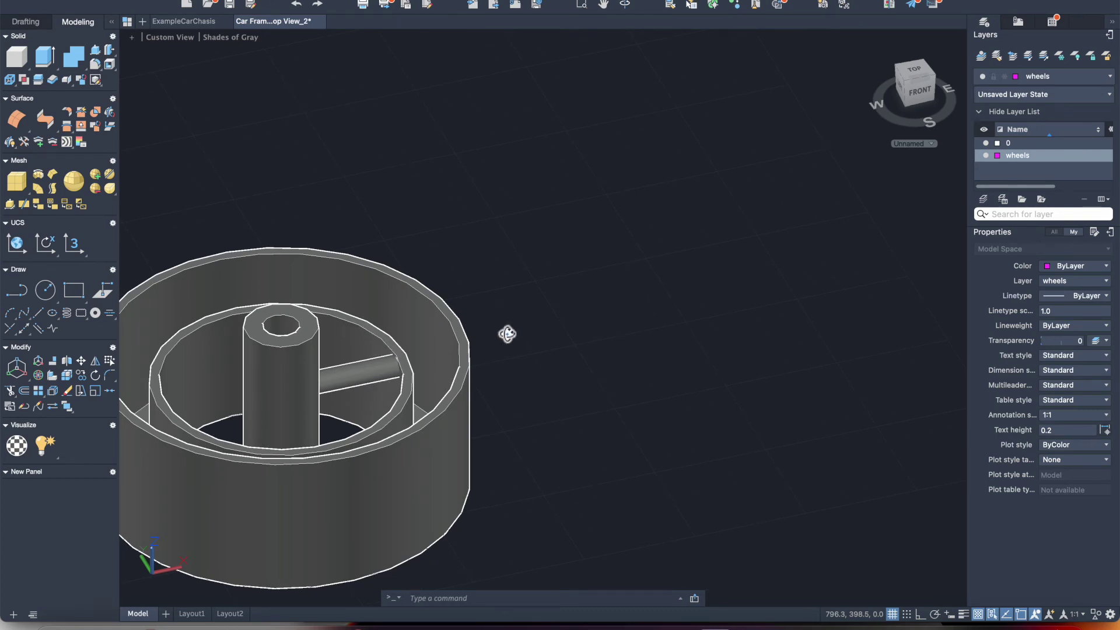
pyautogui.press('Escape')
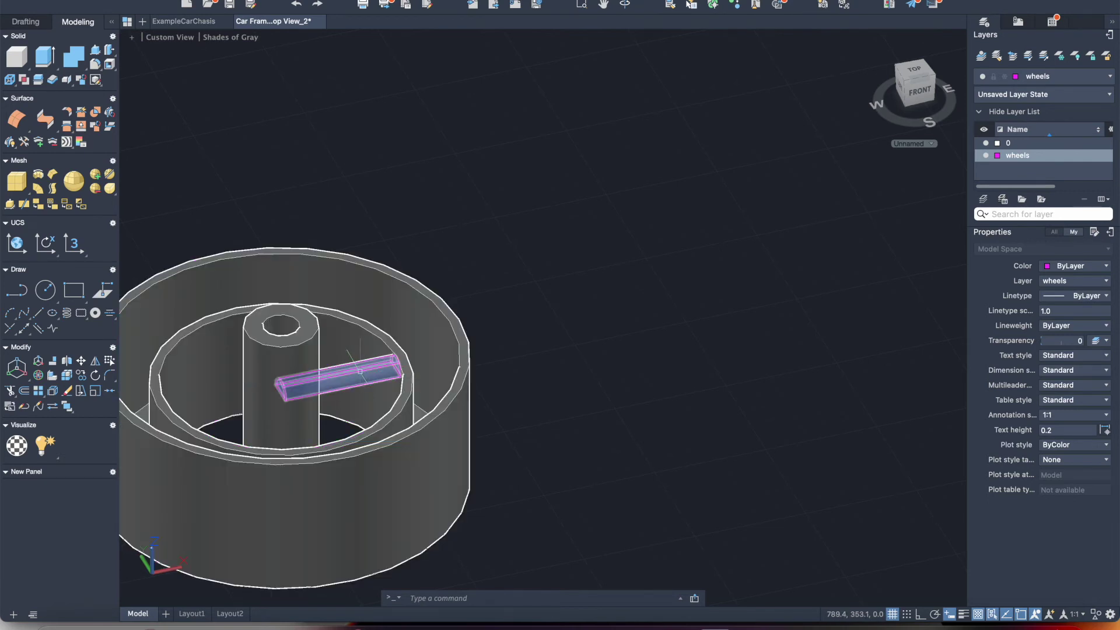
pyautogui.click(360, 371)
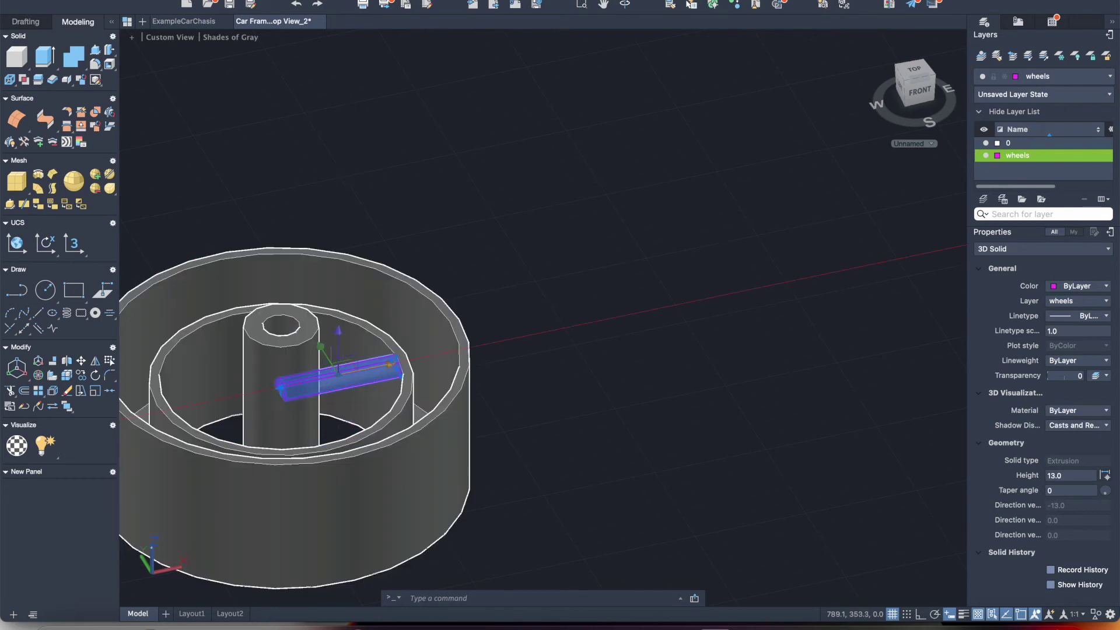
pyautogui.press('Escape')
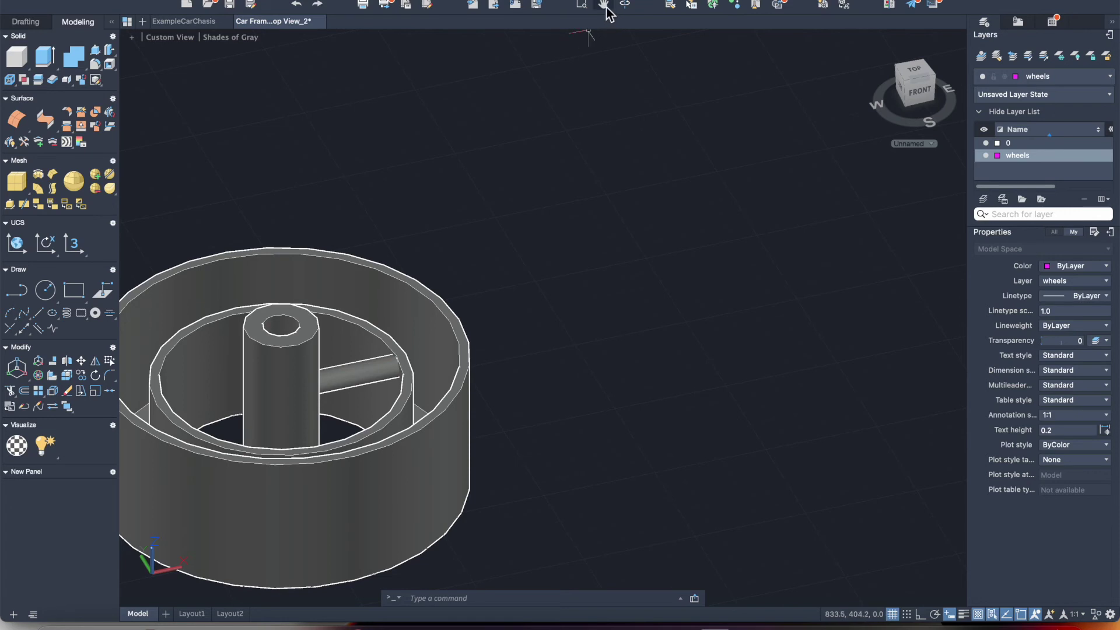
pyautogui.keyDown('shift'); pyautogui.moveTo(543, 220); pyautogui.dragTo(498, 300, button='middle'); pyautogui.keyUp('shift')
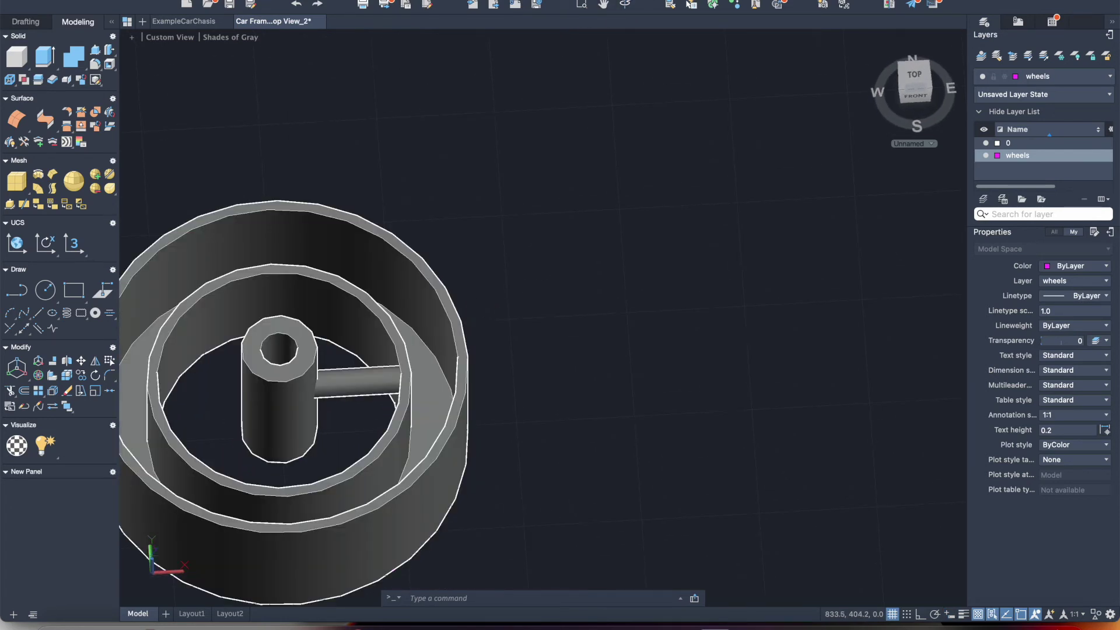
pyautogui.click(604, 6)
pyautogui.moveTo(605, 265); pyautogui.dragTo(782, 195)
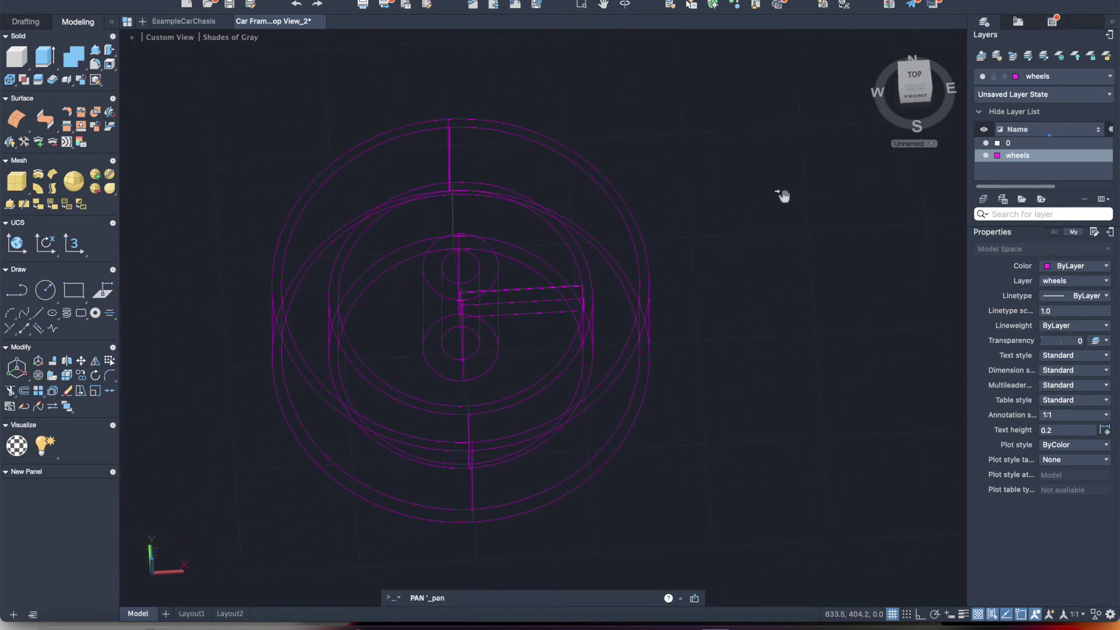
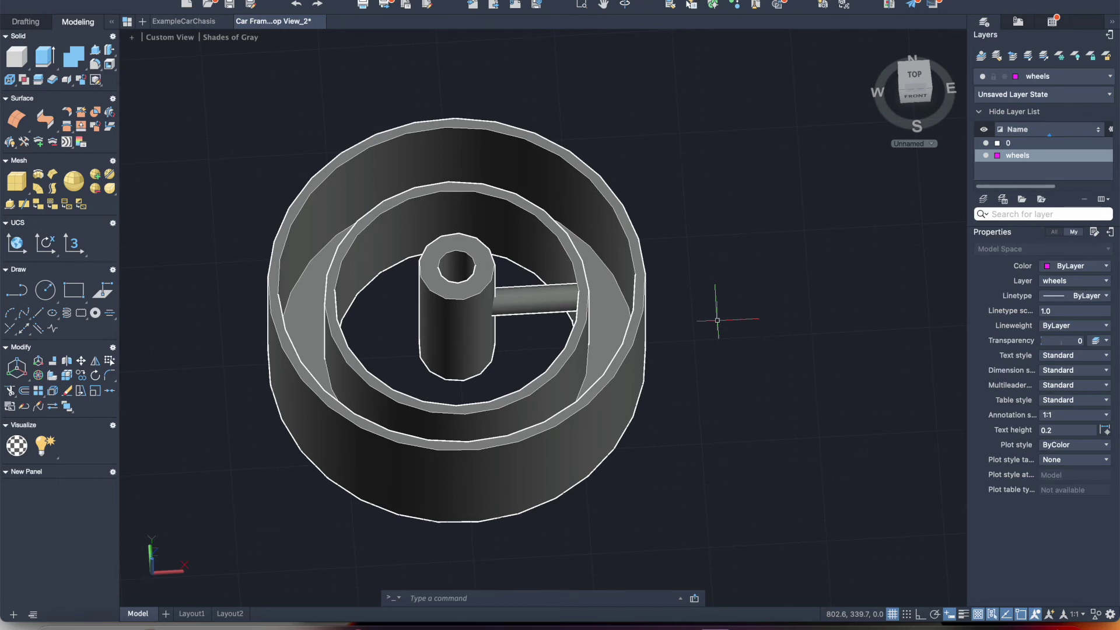
# - Create a polar array of the spoke around the hub's centre with 5 items over 360 degrees
pyautogui.write('rraypol')
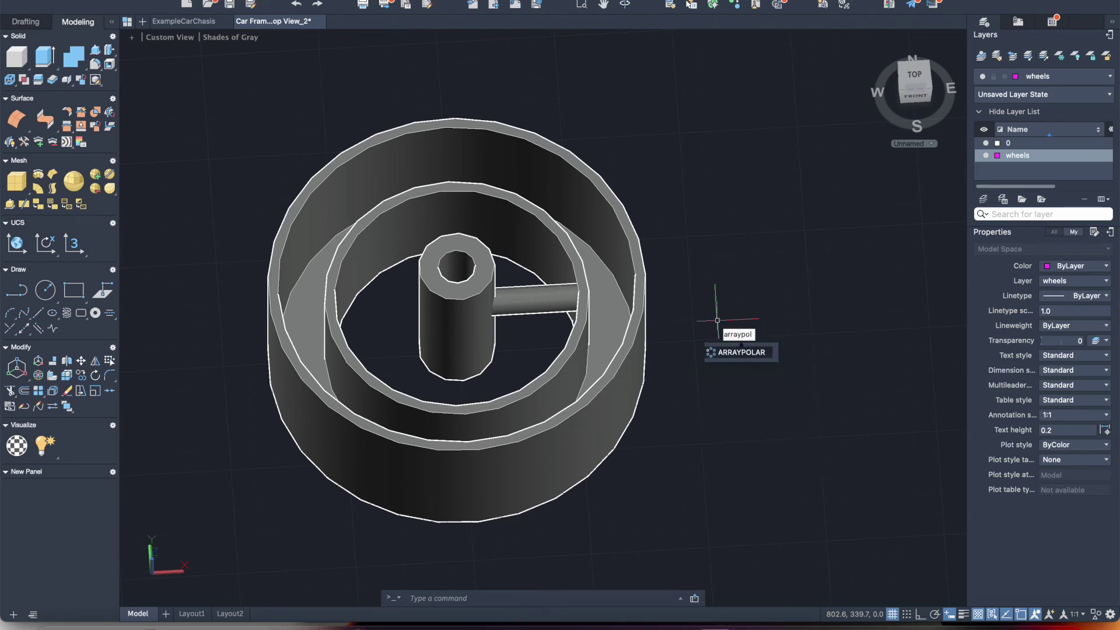
pyautogui.click(736, 351)
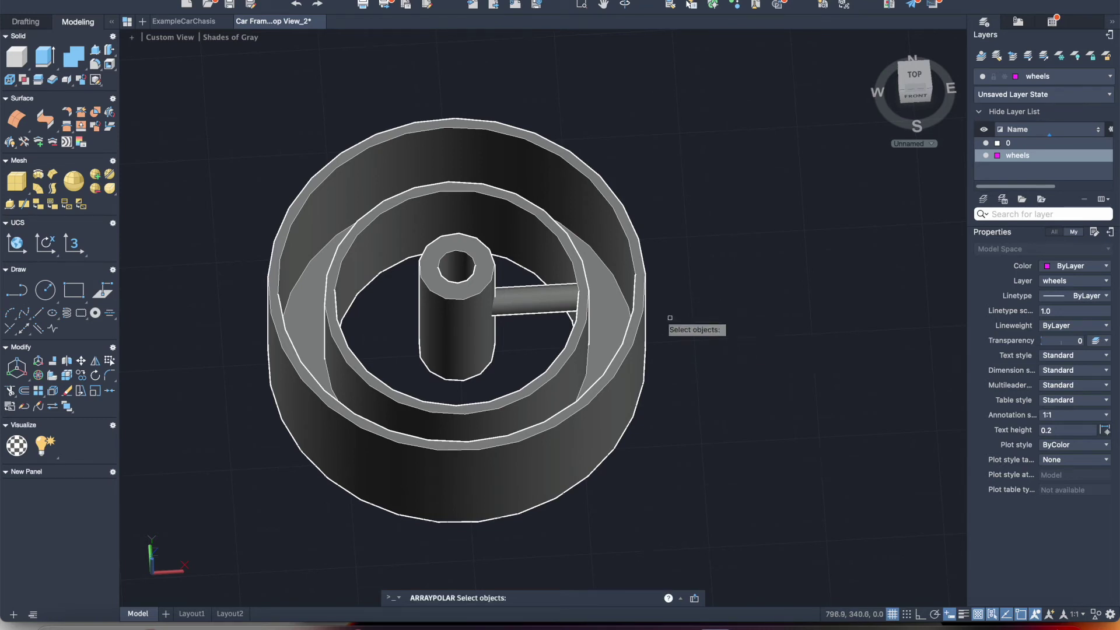
pyautogui.click(524, 294)
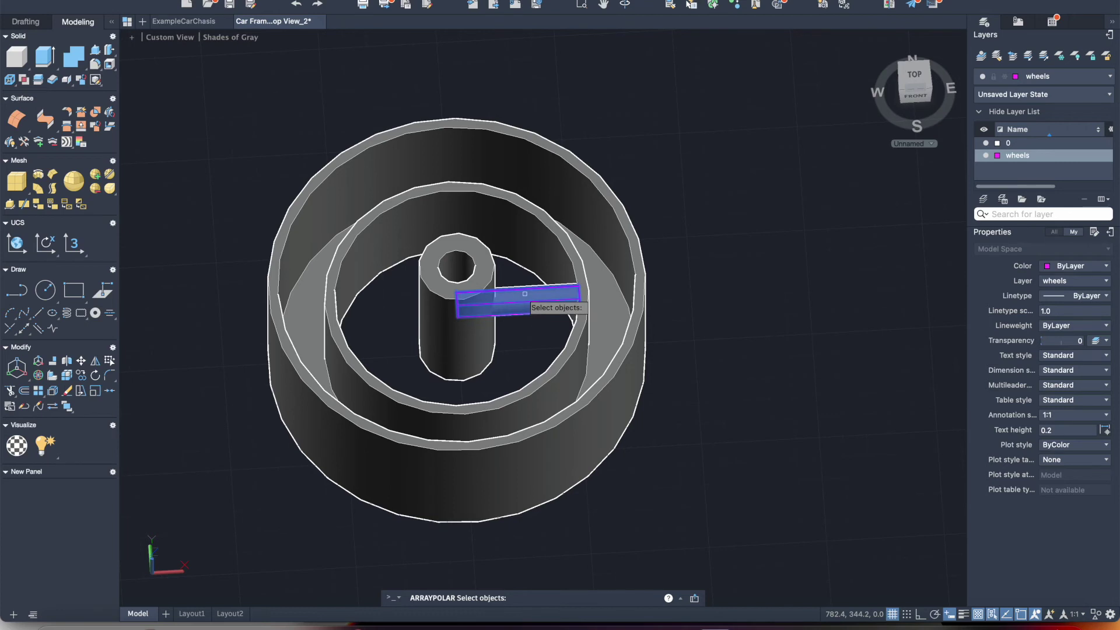
pyautogui.press('Return')
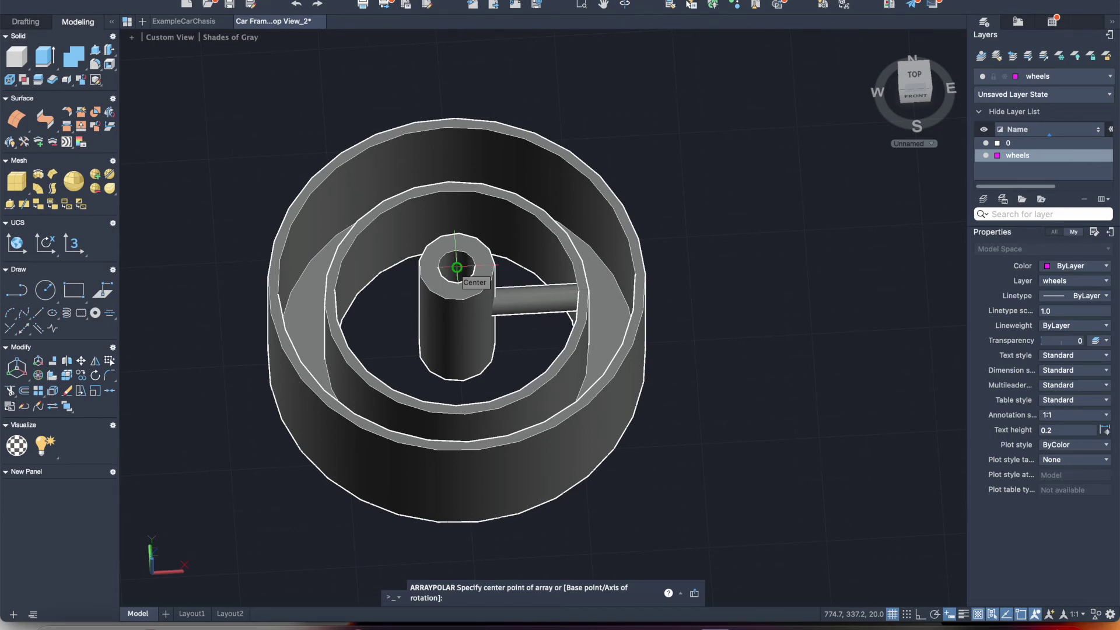
pyautogui.click(457, 268)
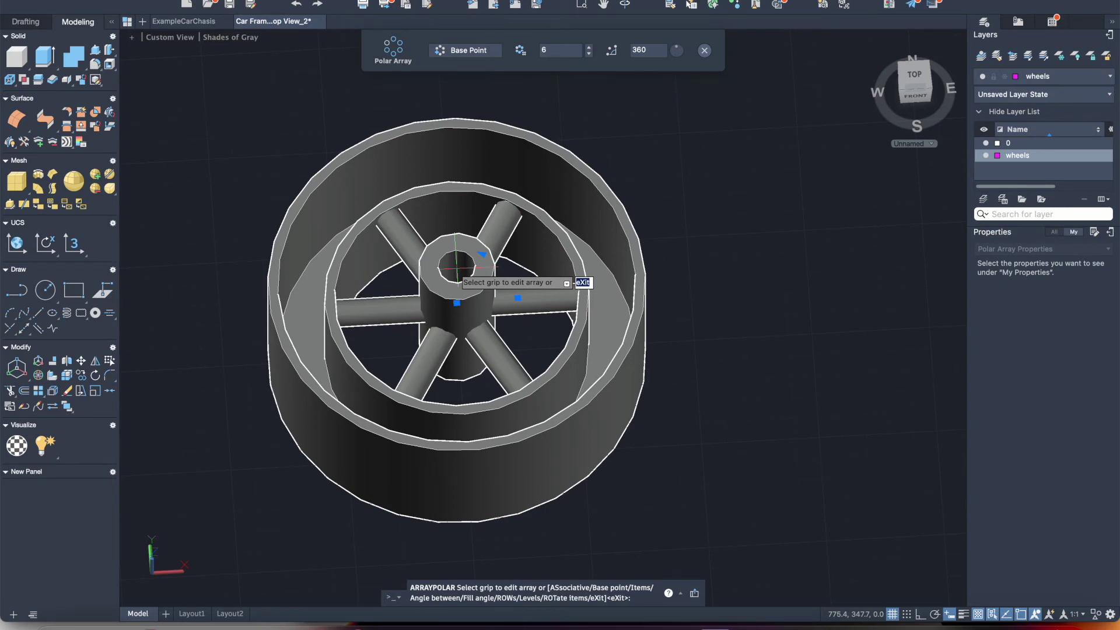
pyautogui.click(589, 55)
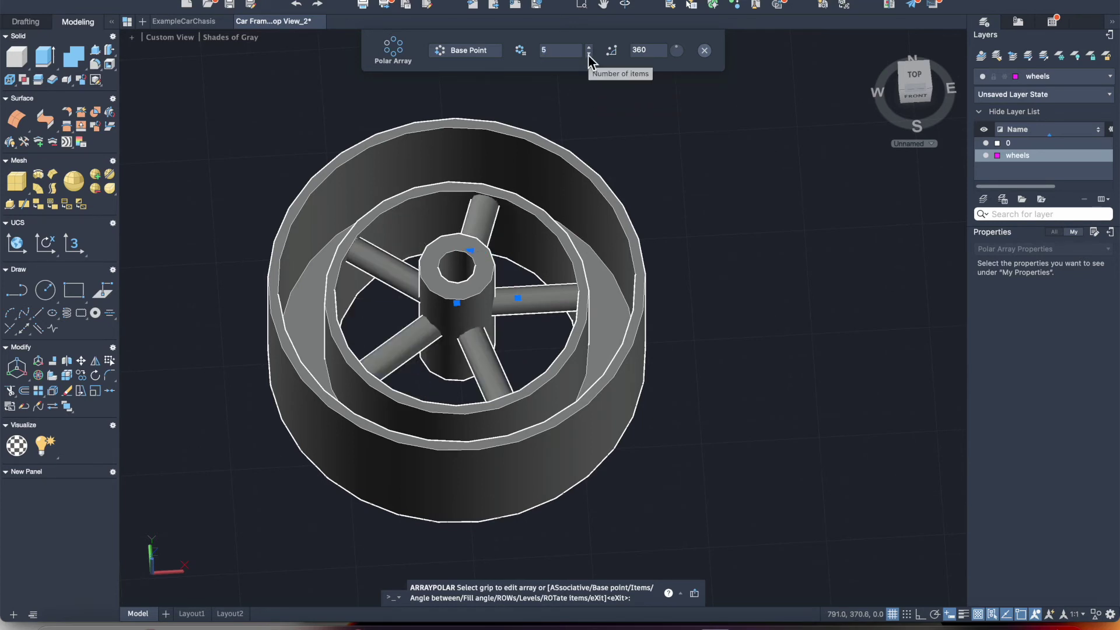
pyautogui.press('Return')
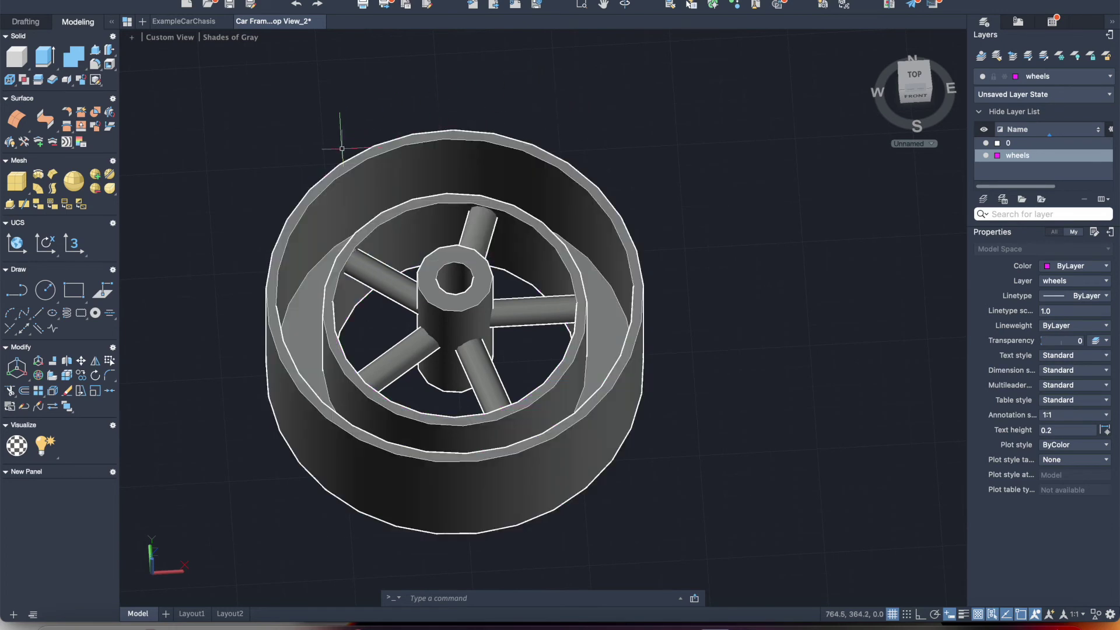
# - Rotate the whole wheel by -90 degrees about the X axis with 3D Rotate so that it stands upright
pyautogui.hscroll(5, 847, 426)
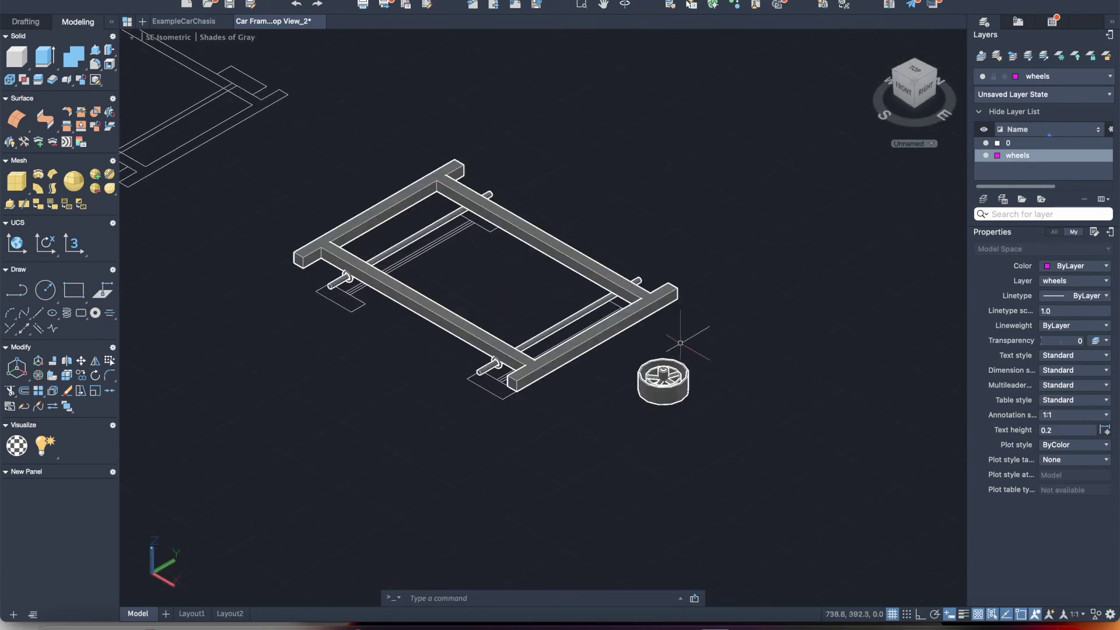
pyautogui.click(622, 348)
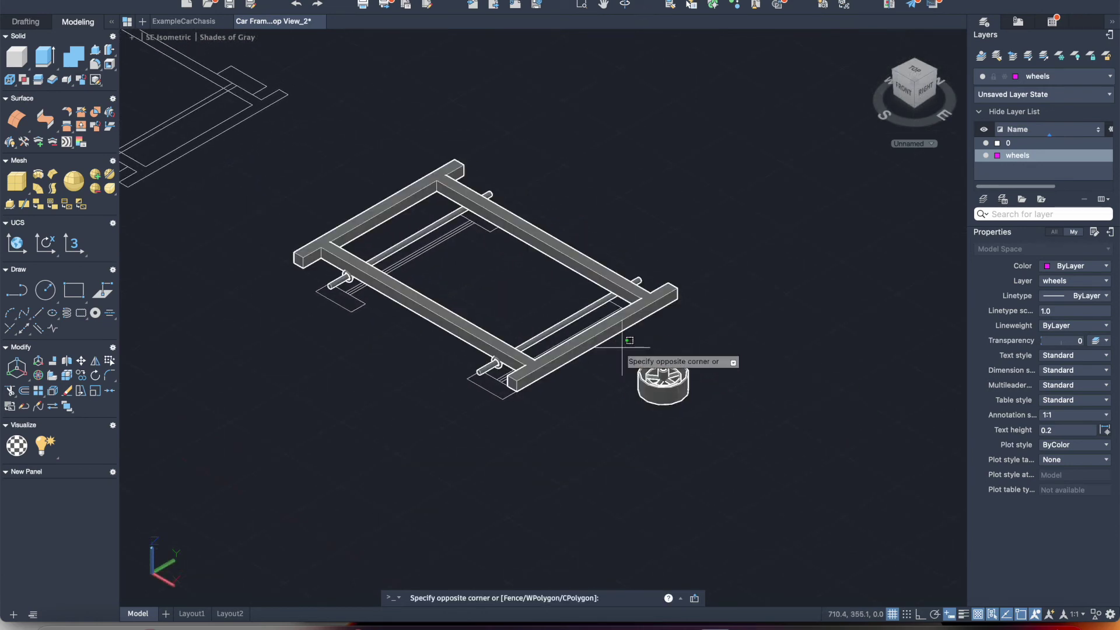
pyautogui.click(708, 420)
pyautogui.click(688, 350)
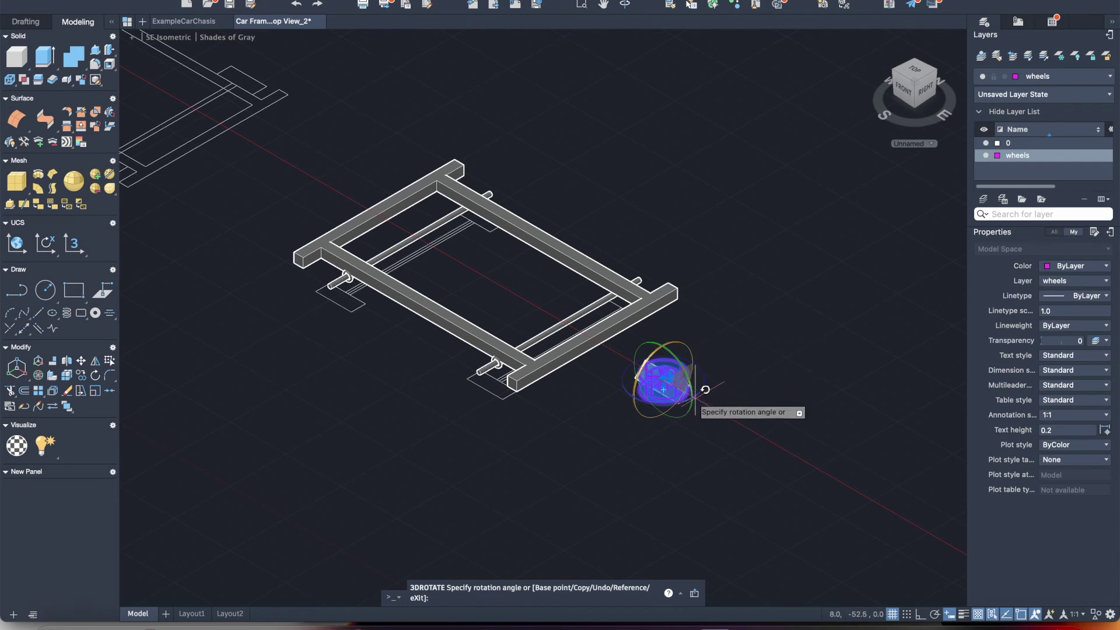
pyautogui.write('-90')
pyautogui.press('Return')
pyautogui.click(621, 373)
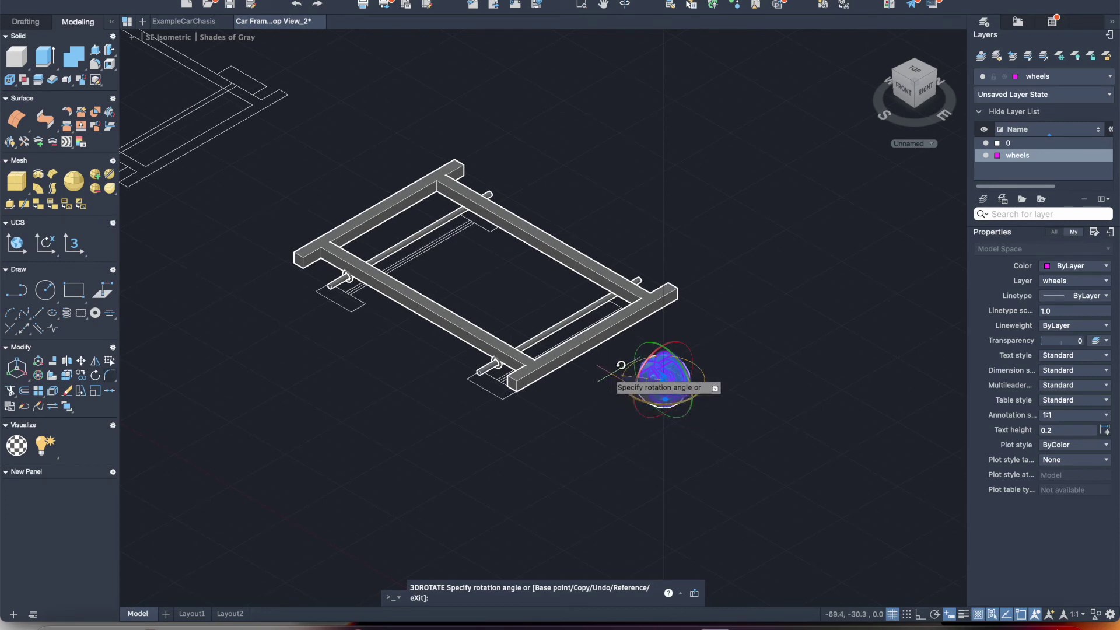
pyautogui.press('Escape')
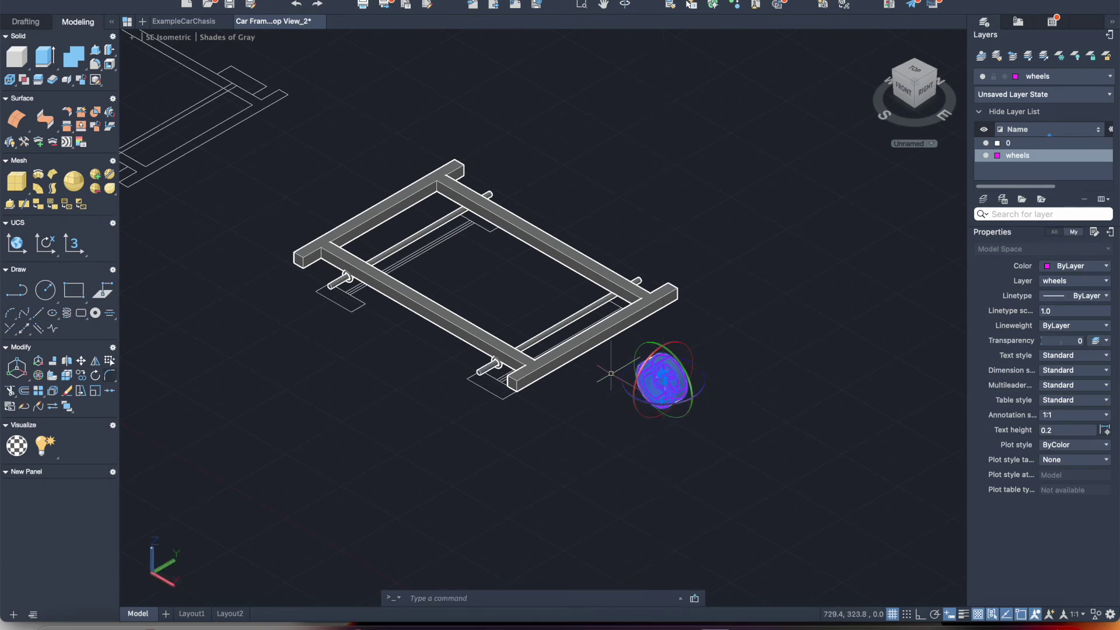
pyautogui.press('Escape')
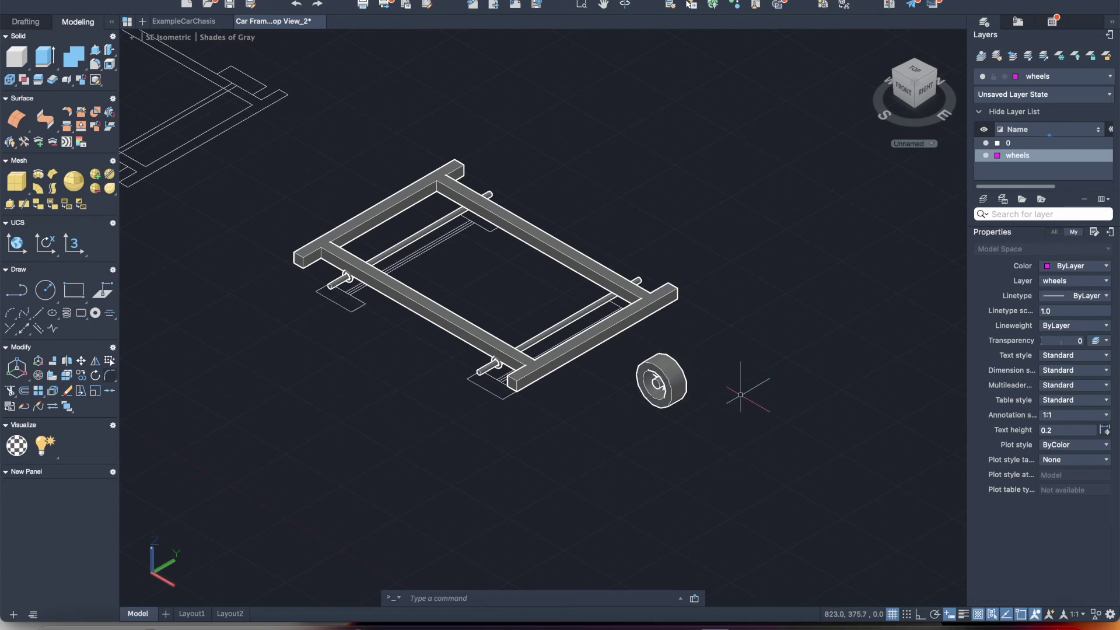
# - Move the upright wheel freehand to a spot just outside the nearest chassis corner, close to the axle rod's end
pyautogui.moveTo(663, 383)
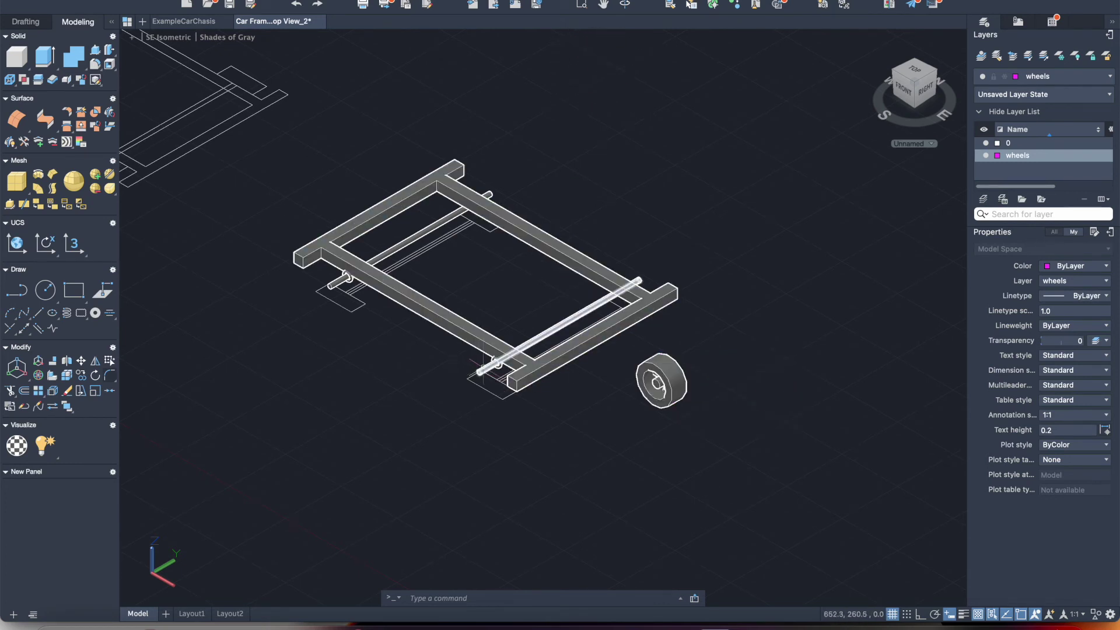
pyautogui.click(626, 10)
pyautogui.moveTo(709, 388)
pyautogui.mouseDown()
pyautogui.moveTo(624, 387)
pyautogui.moveTo(619, 360)
pyautogui.moveTo(592, 397)
pyautogui.moveTo(648, 405)
pyautogui.moveTo(619, 410)
pyautogui.moveTo(607, 392)
pyautogui.mouseUp()
pyautogui.moveTo(537, 412); pyautogui.dragTo(615, 455)
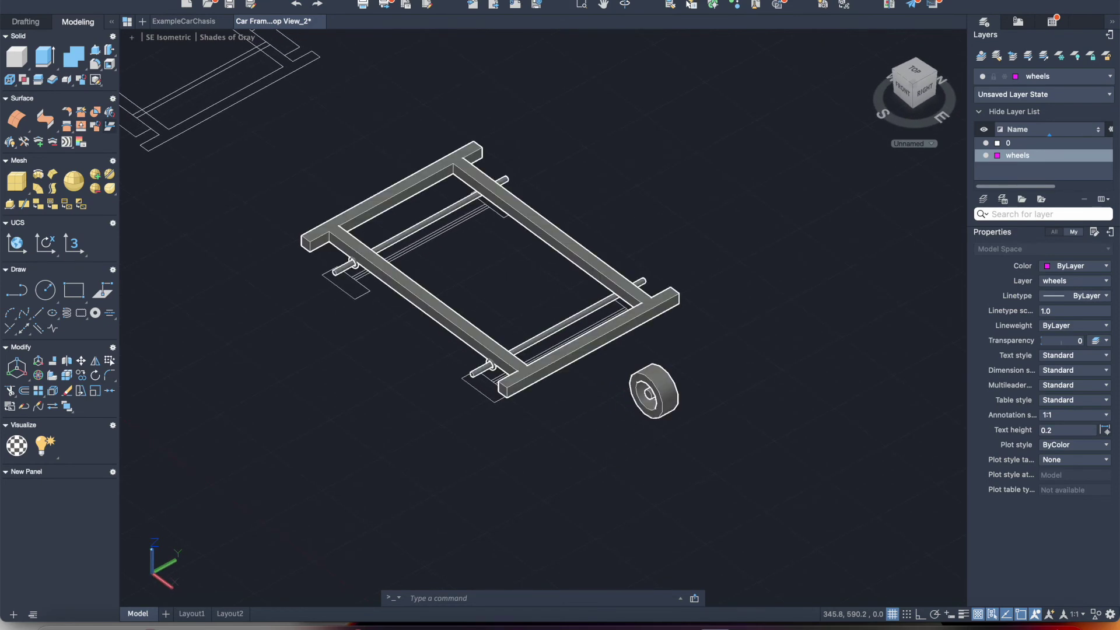
pyautogui.click(614, 357)
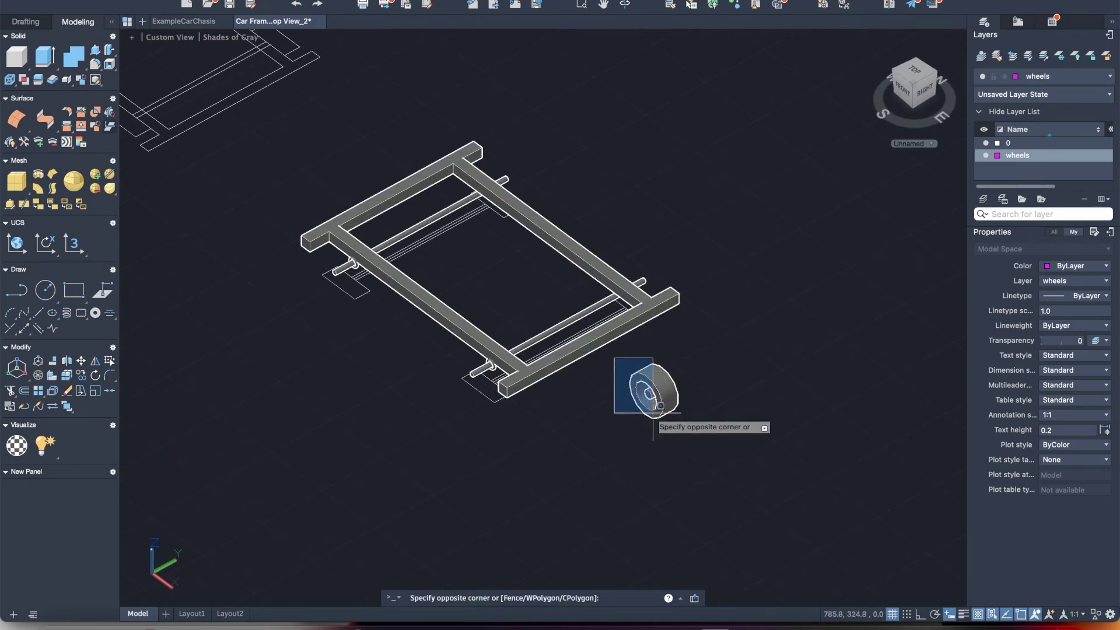
pyautogui.click(691, 416)
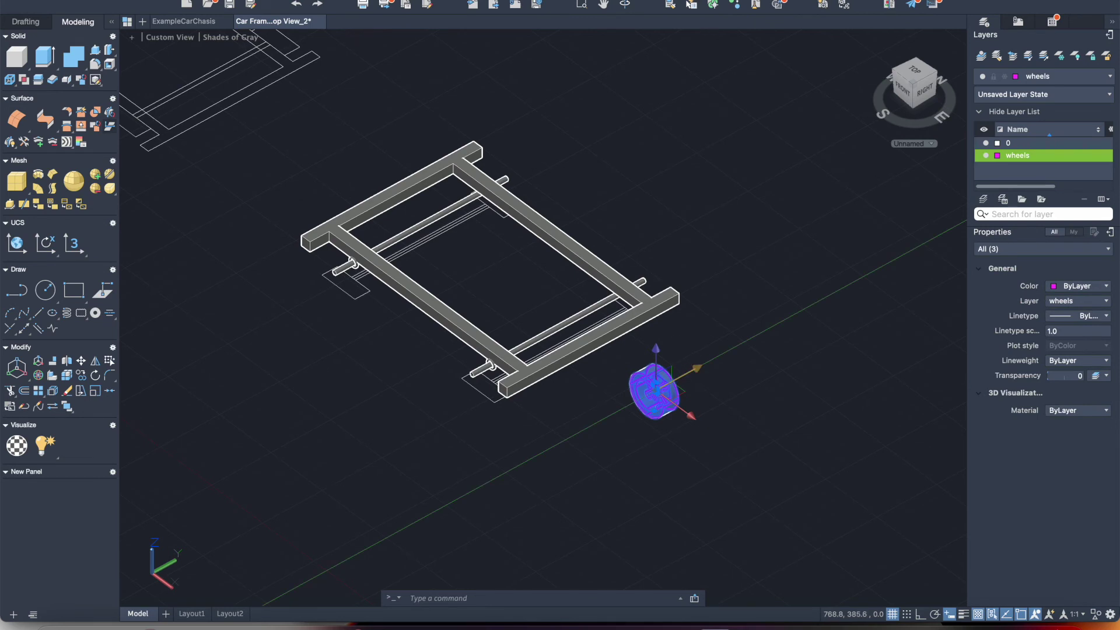
pyautogui.click(656, 389)
pyautogui.click(510, 459)
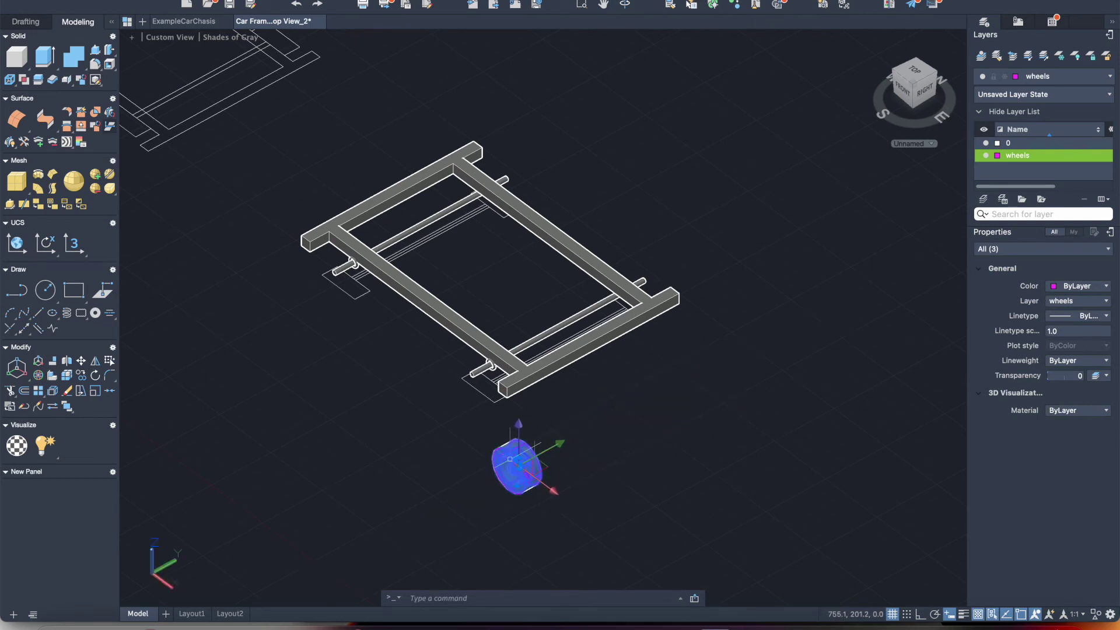
pyautogui.press('Escape')
# - Examine the wheel's position relative to the nearby axle rod, close up and from the chassis's right side
pyautogui.click(625, 7)
pyautogui.moveTo(624, 318); pyautogui.dragTo(537, 281)
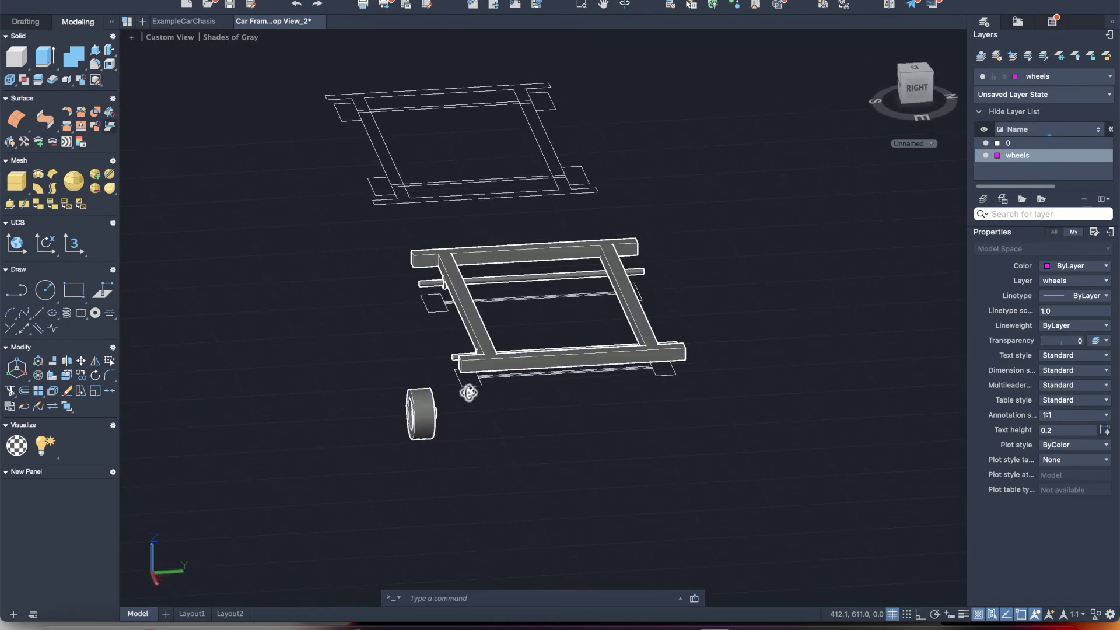
pyautogui.press('super+z')
pyautogui.press('Escape')
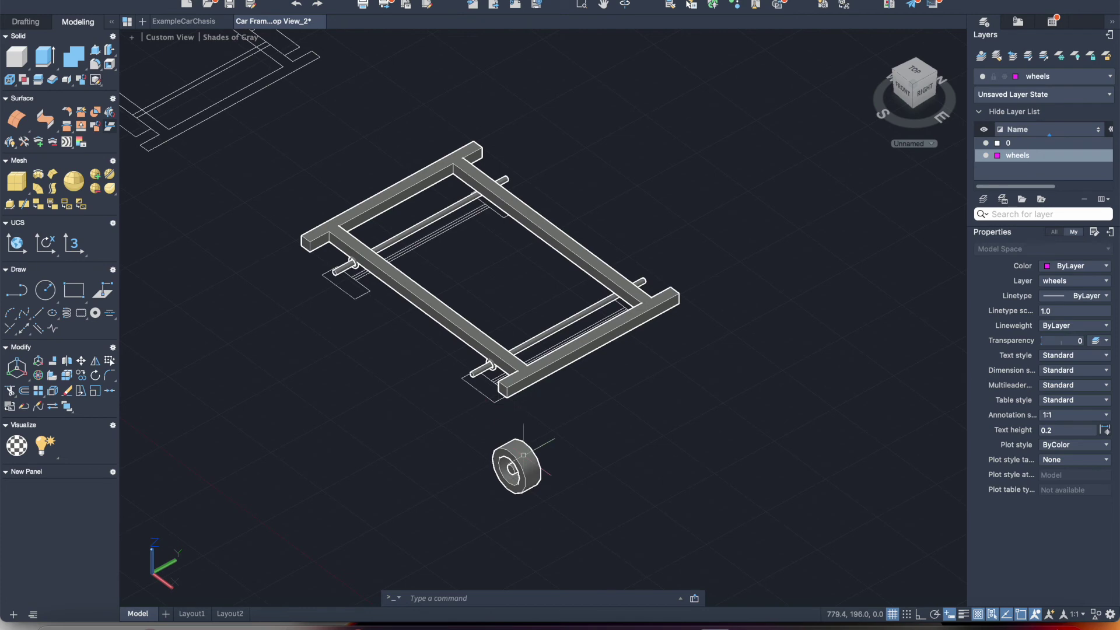
pyautogui.scroll(5, 537, 482)
pyautogui.scroll(-1, 537, 482)
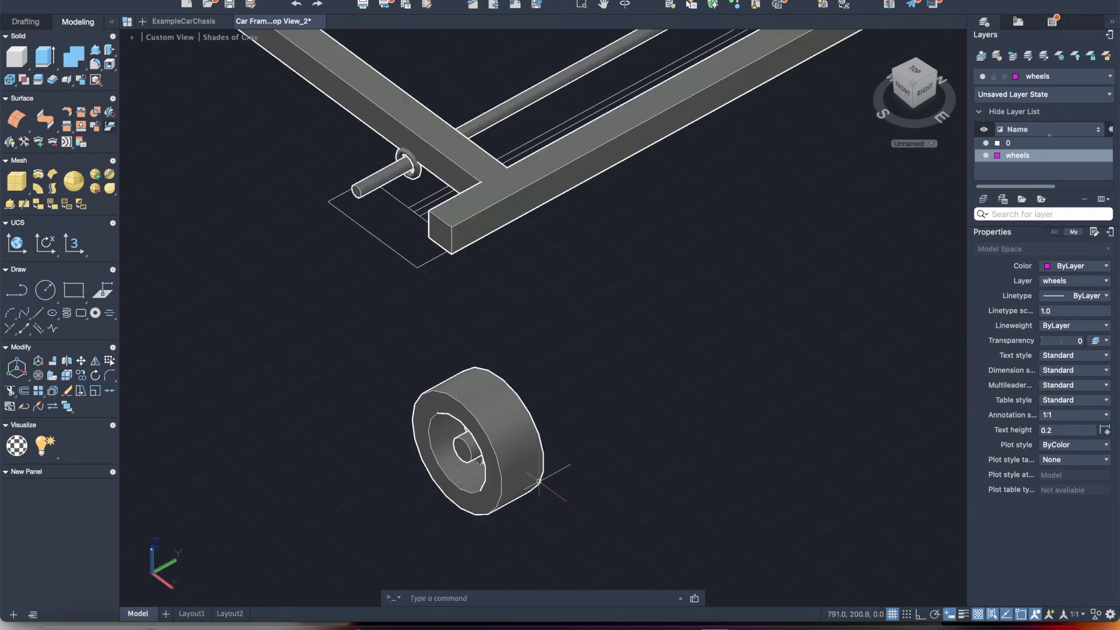
pyautogui.scroll(-2, 537, 482)
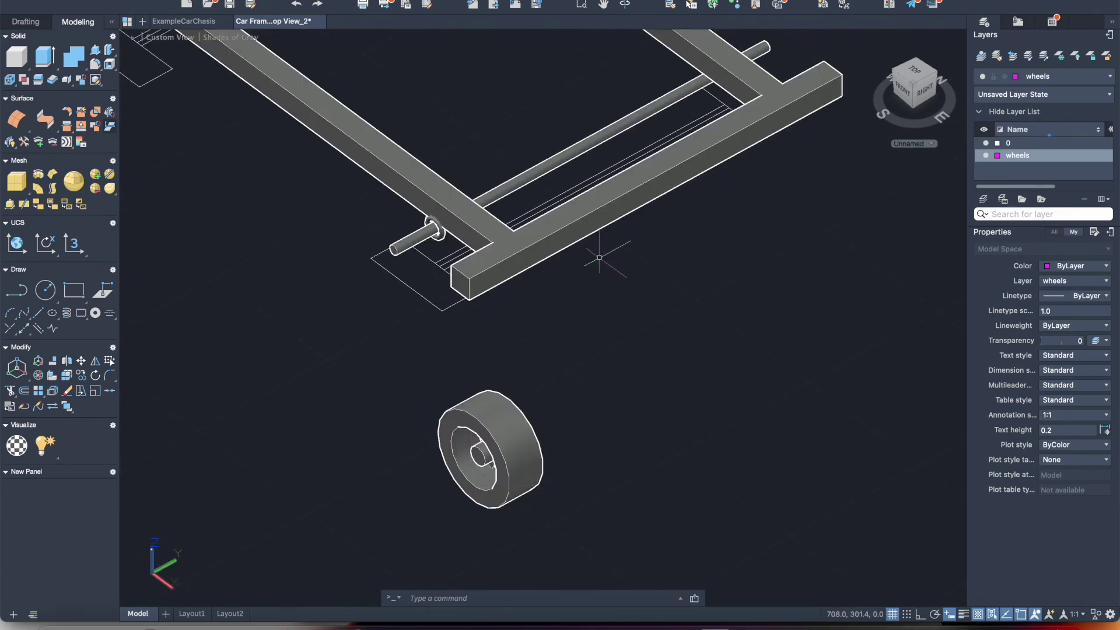
pyautogui.click(625, 5)
pyautogui.moveTo(667, 275)
pyautogui.mouseDown()
pyautogui.moveTo(659, 366)
pyautogui.moveTo(608, 340)
pyautogui.mouseUp()
pyautogui.press('Escape')
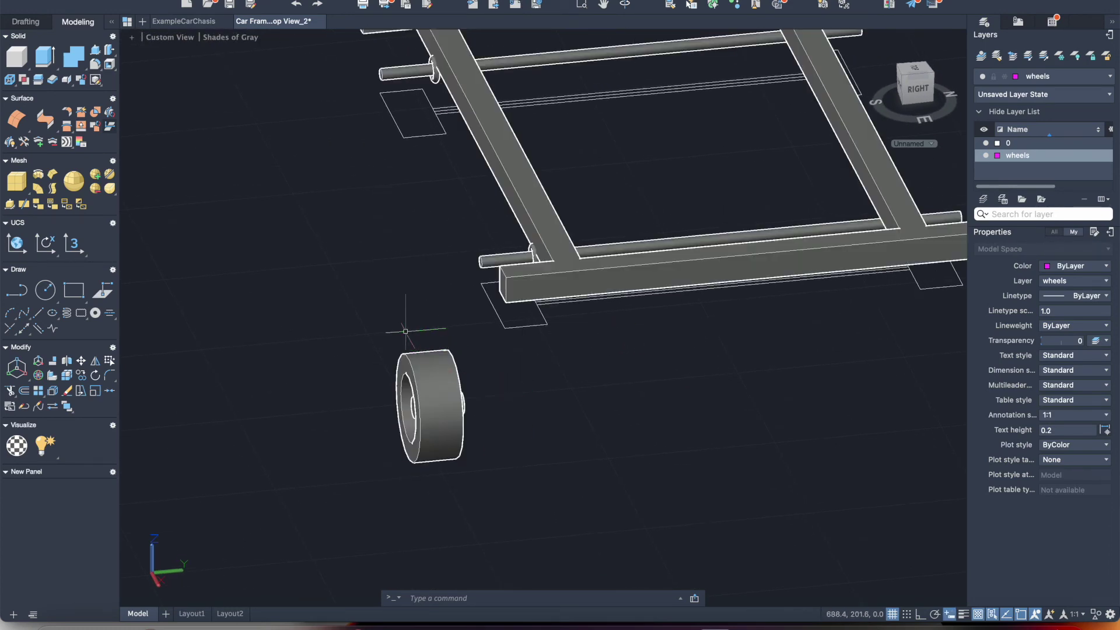
pyautogui.click(351, 330)
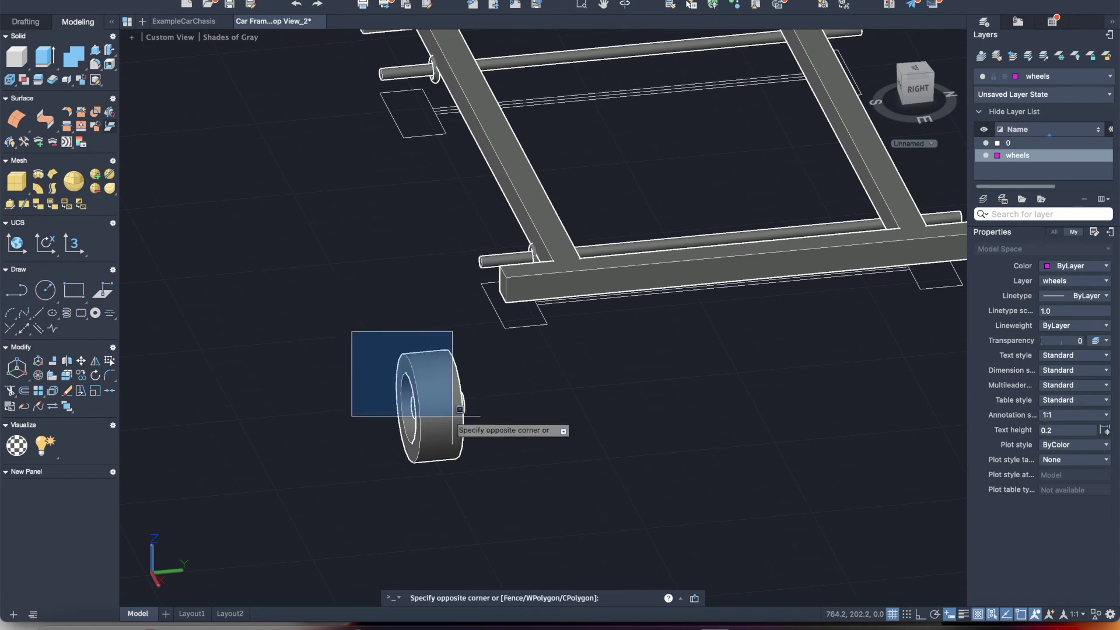
pyautogui.click(475, 472)
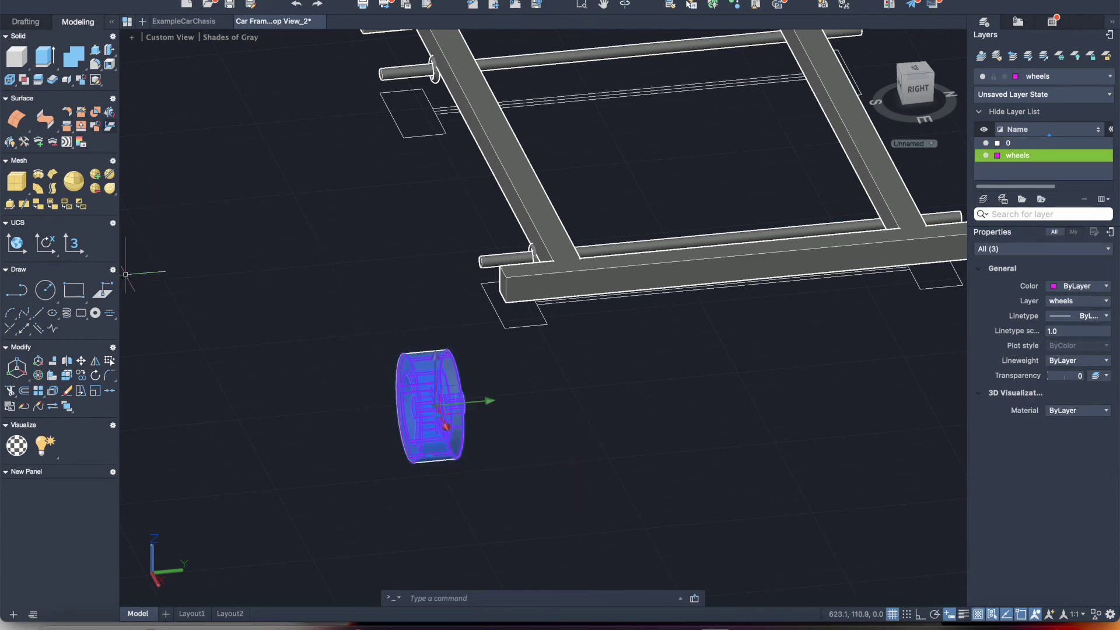
pyautogui.click(82, 361)
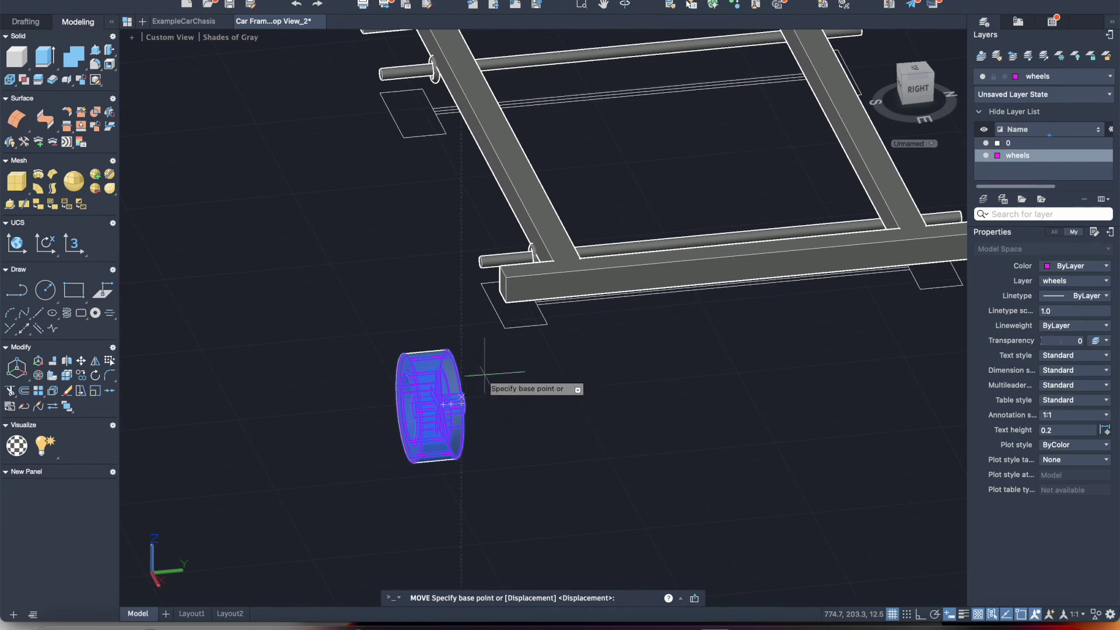
pyautogui.click(625, 4)
pyautogui.moveTo(587, 381)
pyautogui.mouseDown()
pyautogui.moveTo(558, 375)
pyautogui.moveTo(570, 375)
pyautogui.mouseUp()
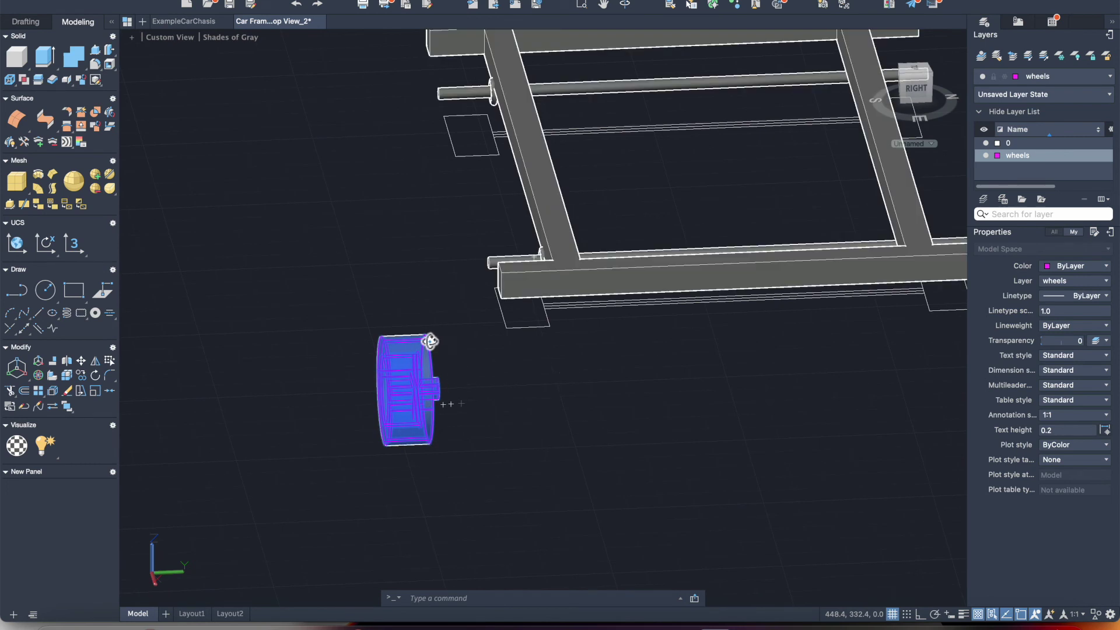
# - Move the wheel from the centre of its hub's inner end onto the centre of the nearest axle rod's end
pyautogui.click(81, 361)
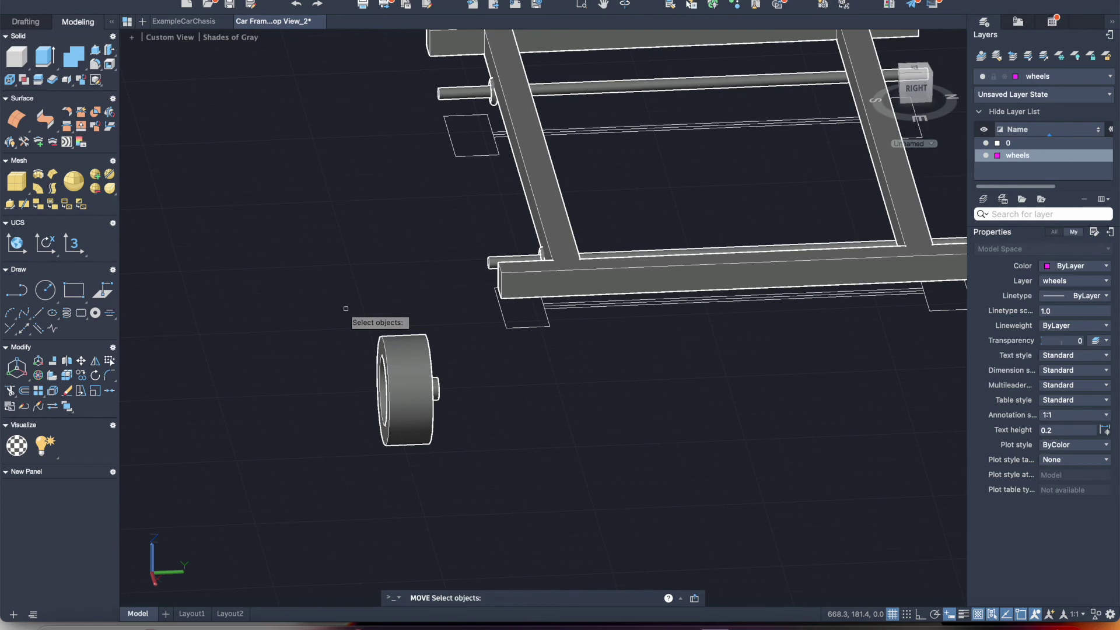
pyautogui.moveTo(346, 309); pyautogui.dragTo(452, 465)
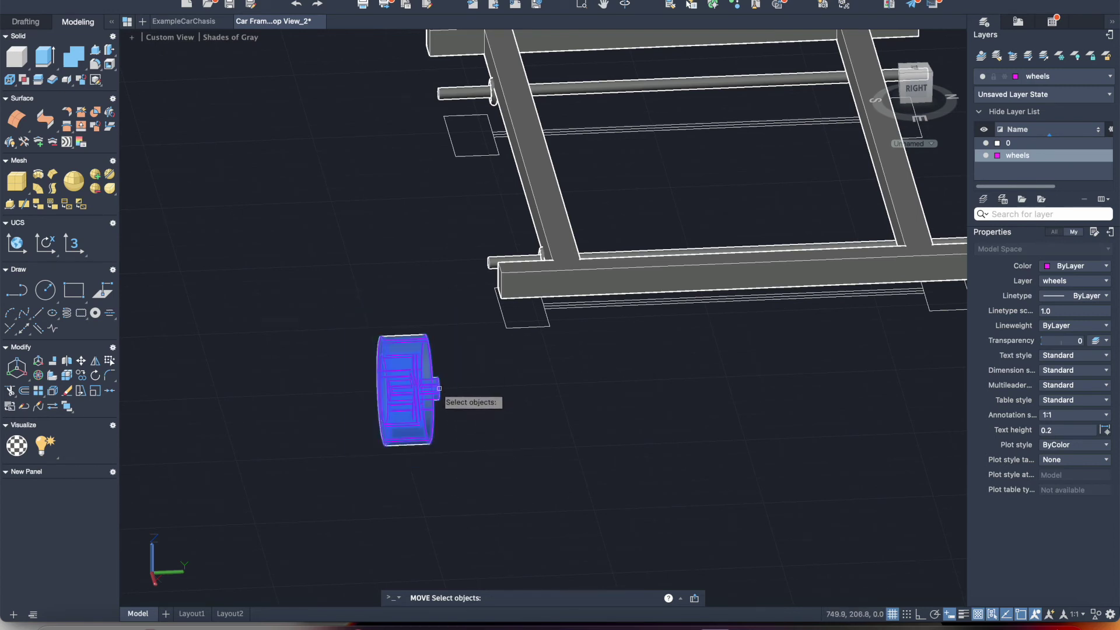
pyautogui.press('Return')
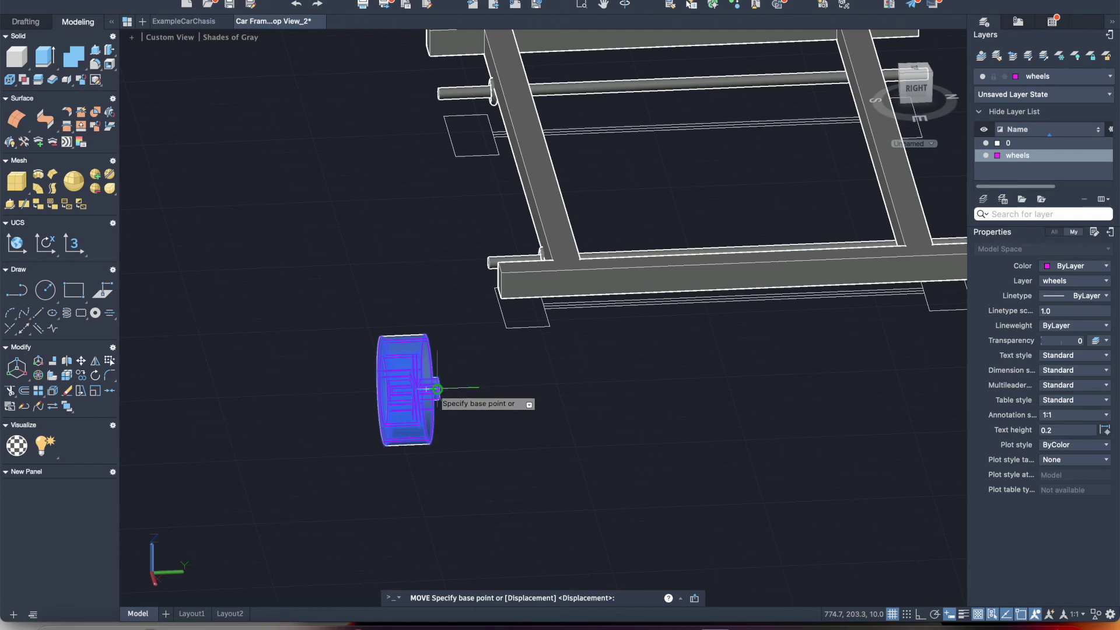
pyautogui.click(438, 389)
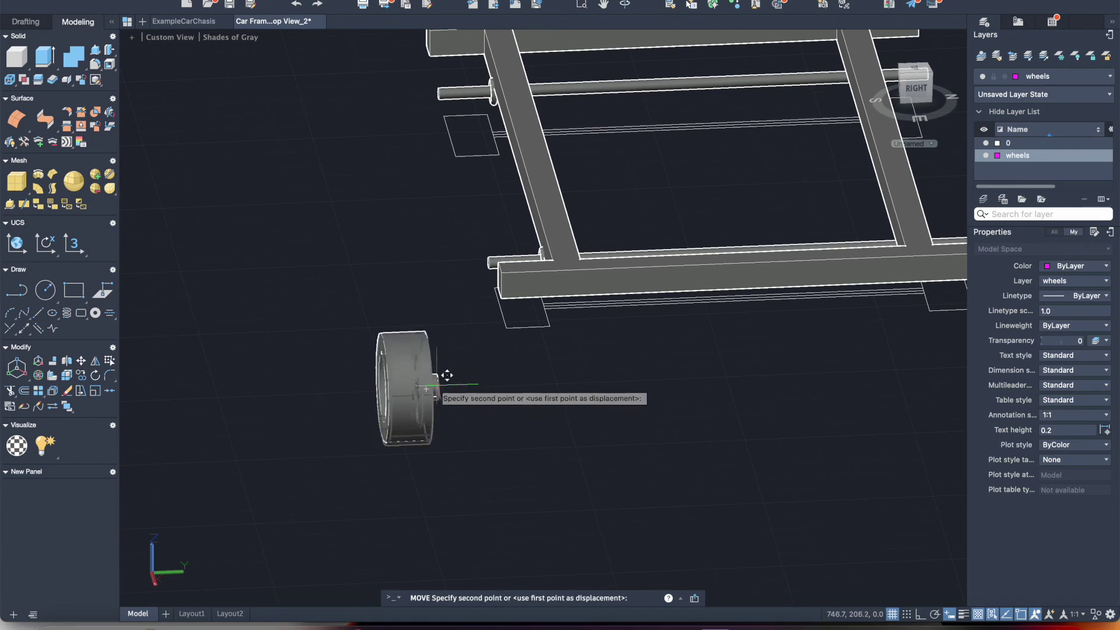
pyautogui.click(493, 261)
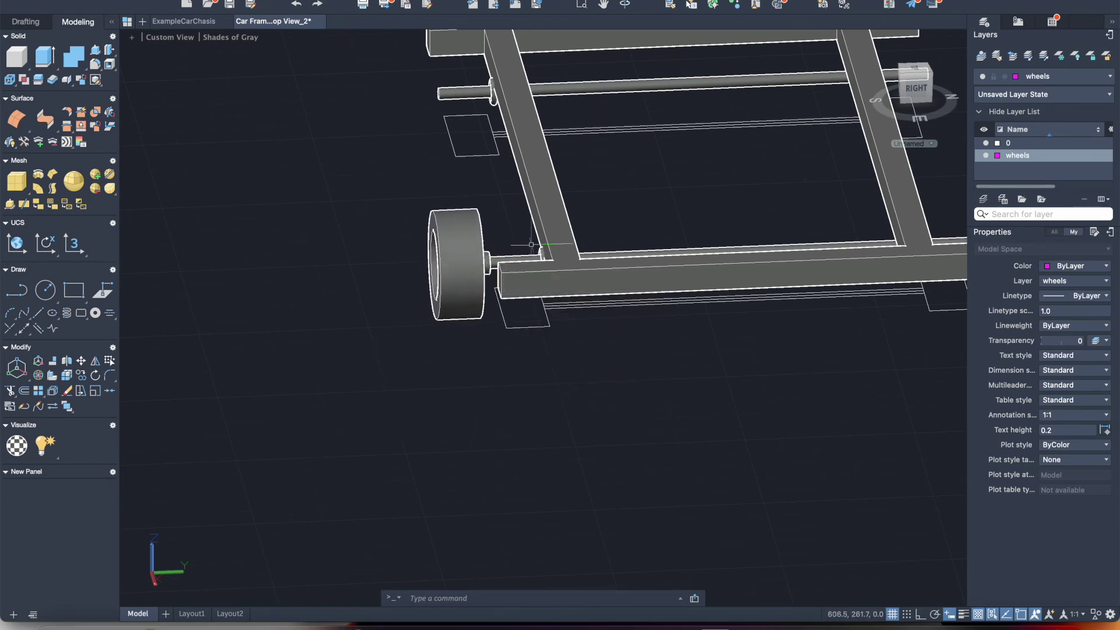
# - Copy the mounted wheel by its hub's inner end centre onto the other axle rod's same-side end, plus a spare copy outside the chassis
pyautogui.scroll(5, 572, 226)
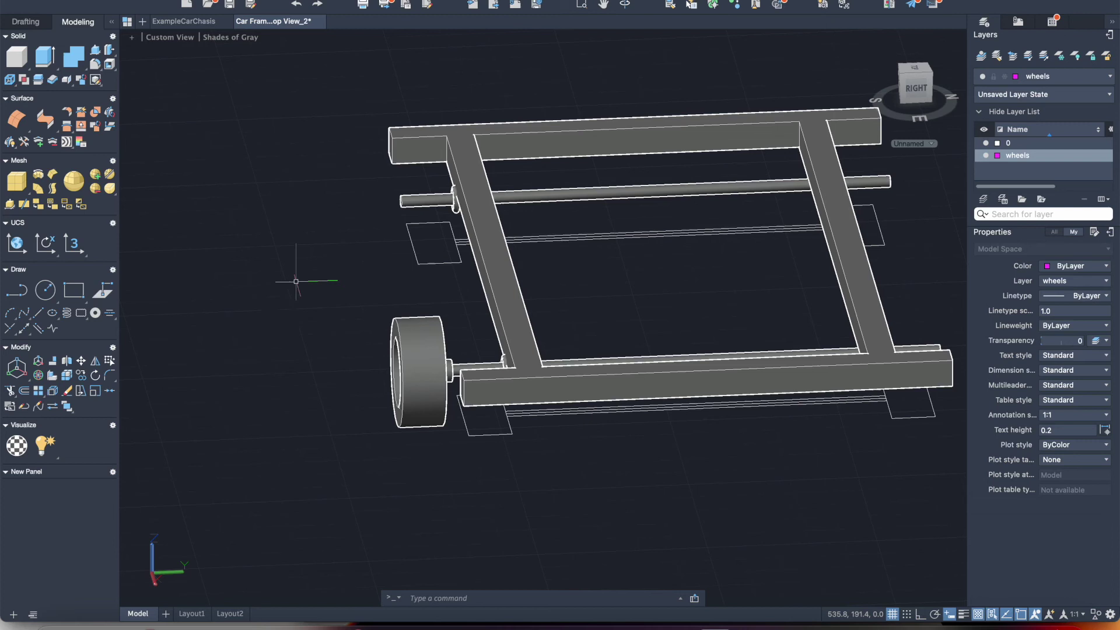
pyautogui.click(82, 376)
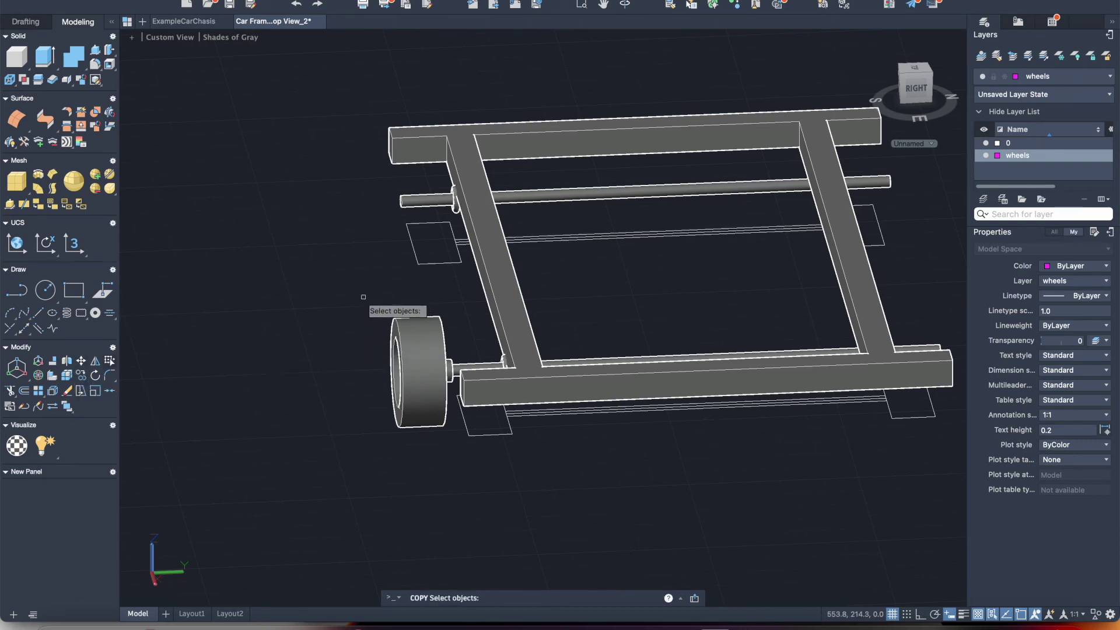
pyautogui.click(363, 297)
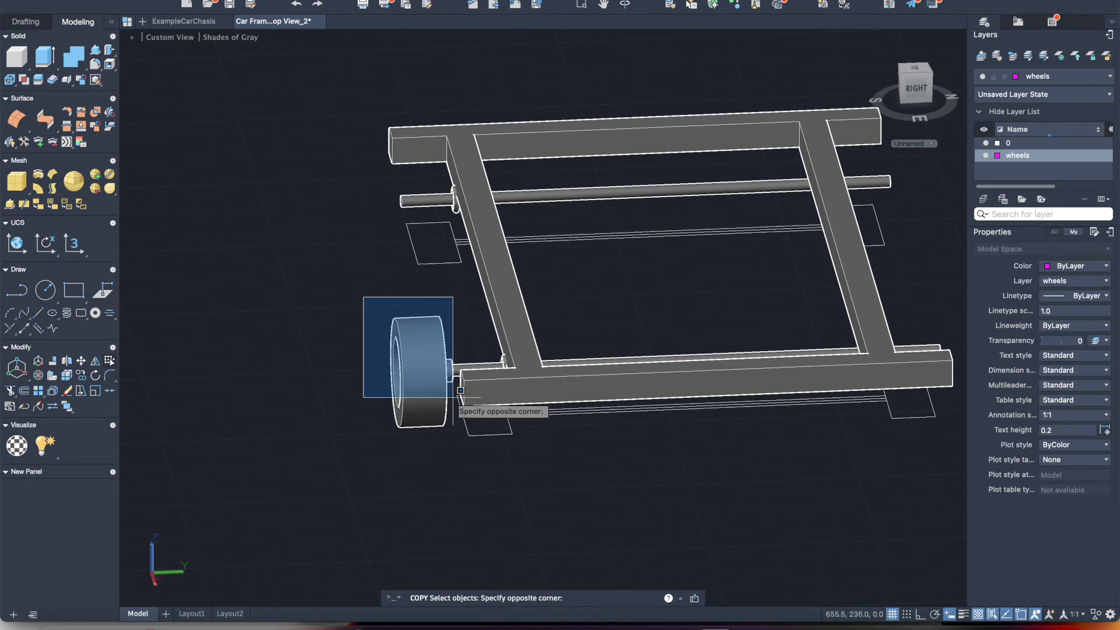
pyautogui.click(461, 429)
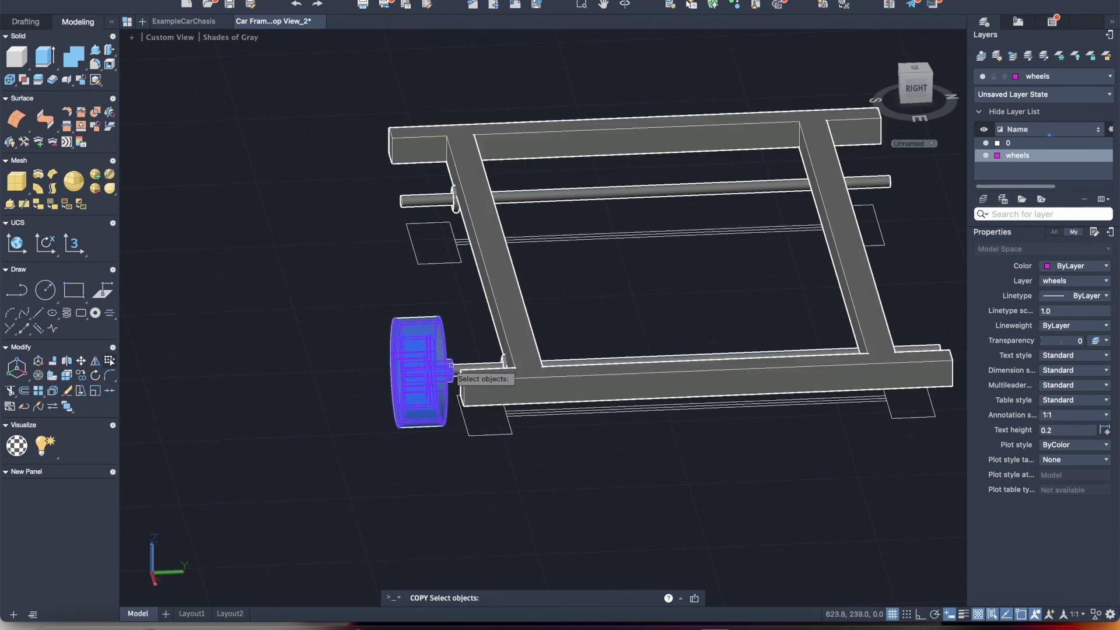
pyautogui.press('Return')
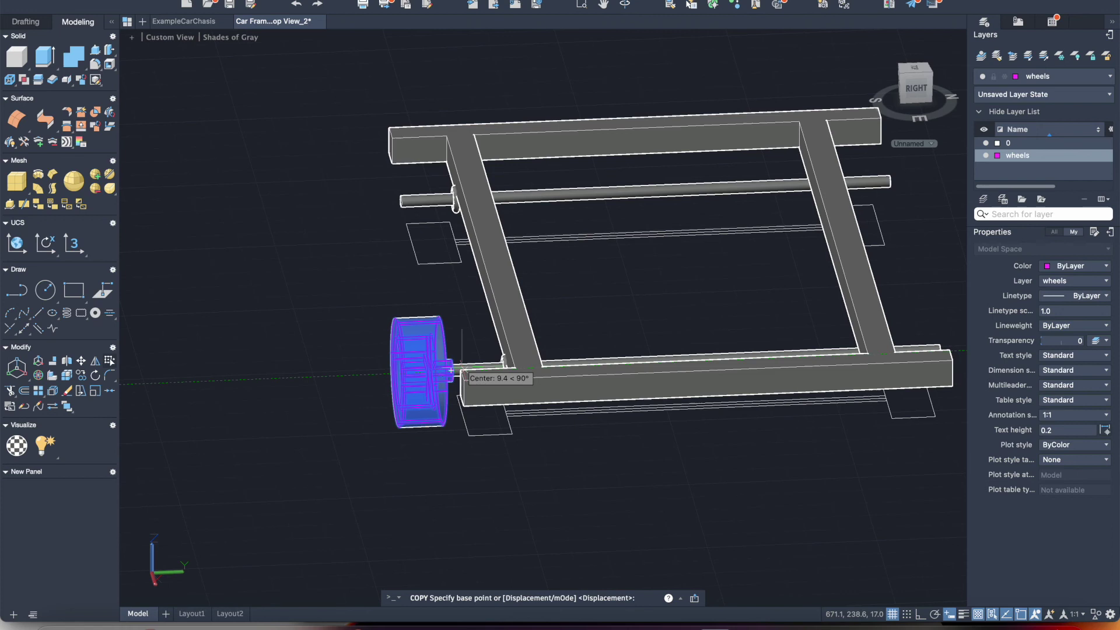
pyautogui.click(450, 369)
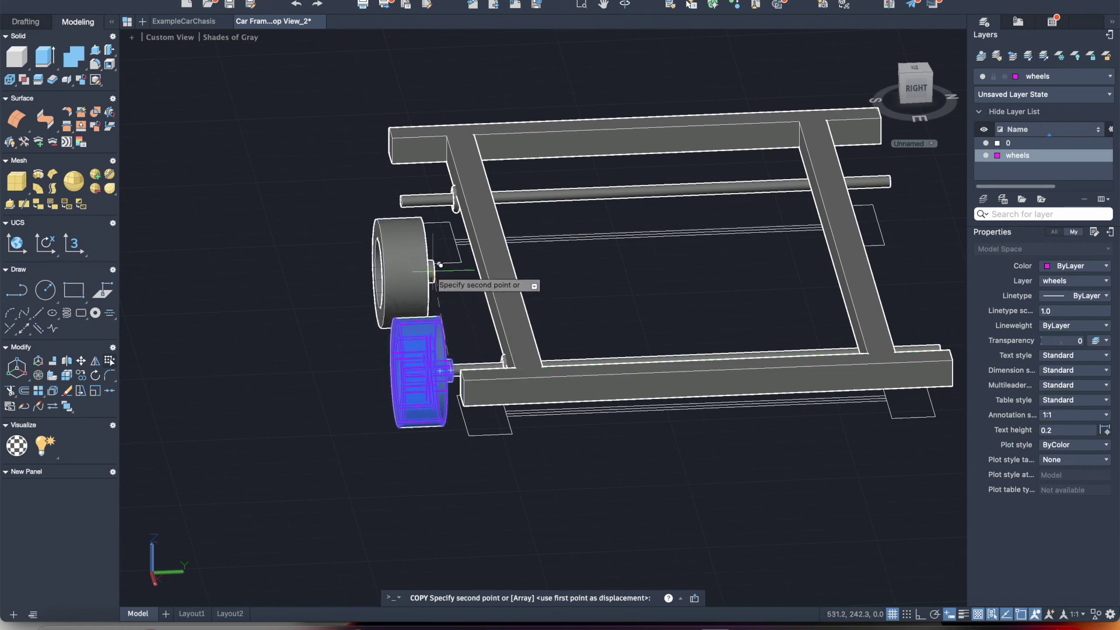
pyautogui.click(400, 201)
pyautogui.press('Escape')
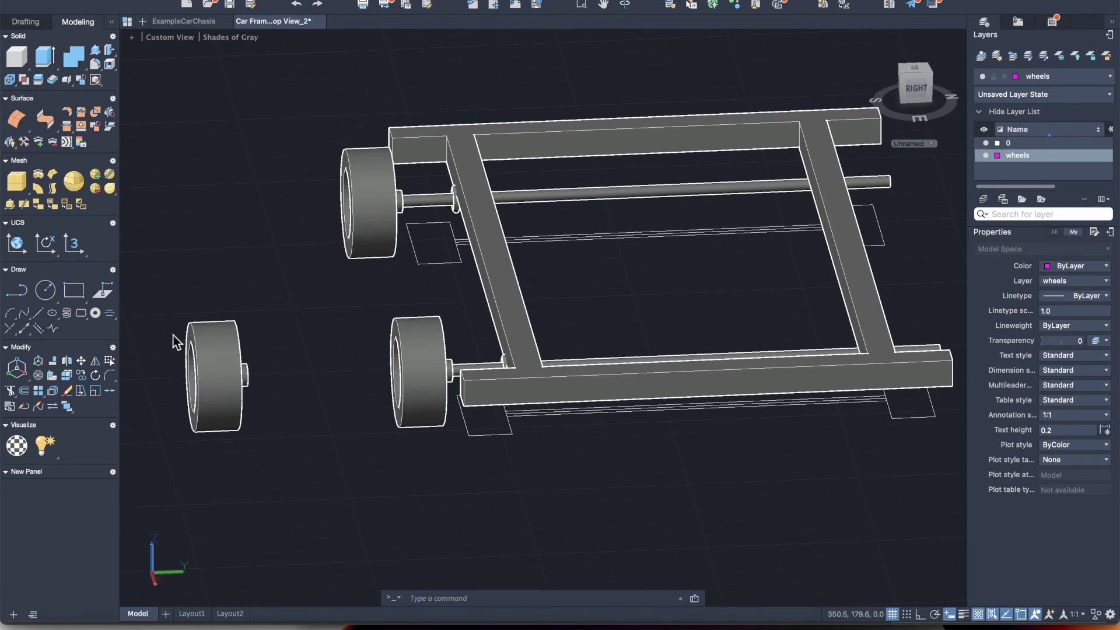
# - Rotate the spare wheel copy by 180 degrees about the vertical Z axis with 3D Rotate so its hub faces the opposite way
pyautogui.click(165, 303)
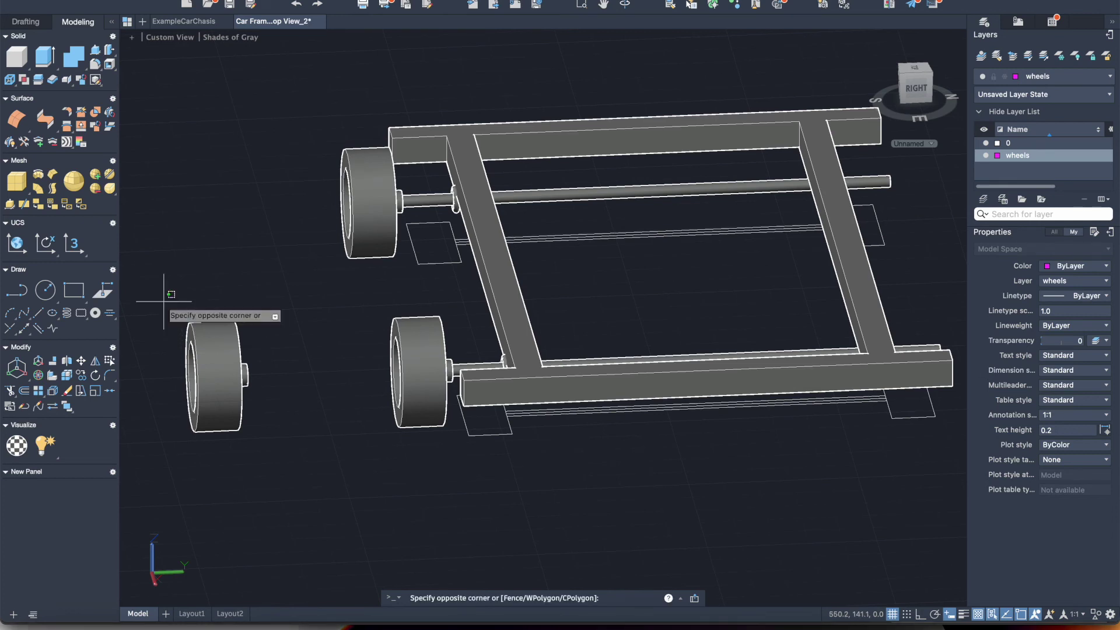
pyautogui.click(292, 452)
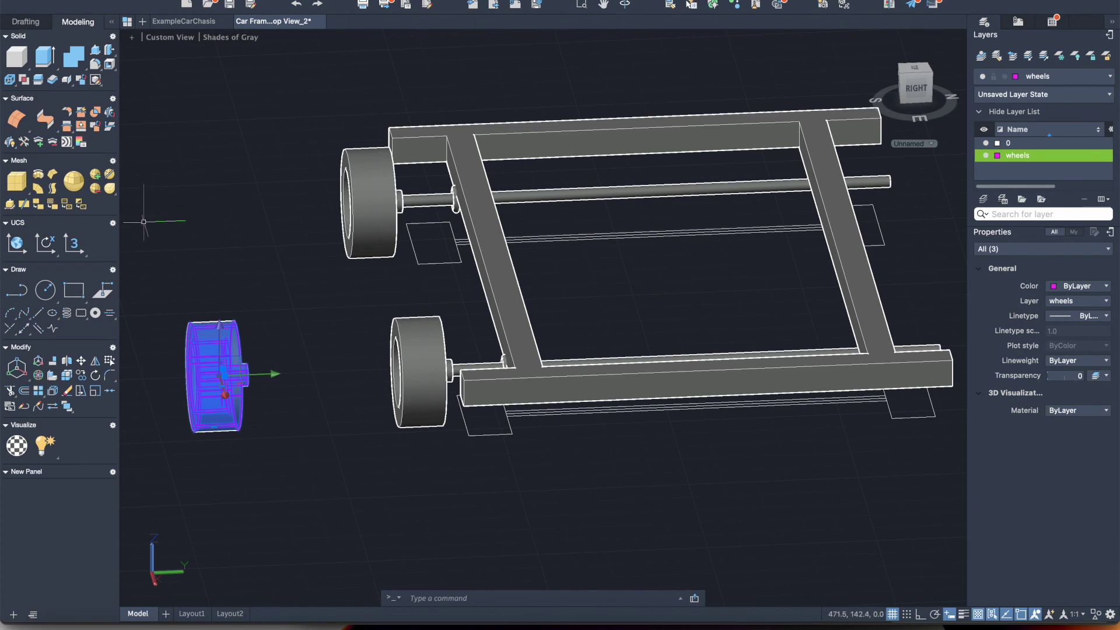
pyautogui.click(38, 375)
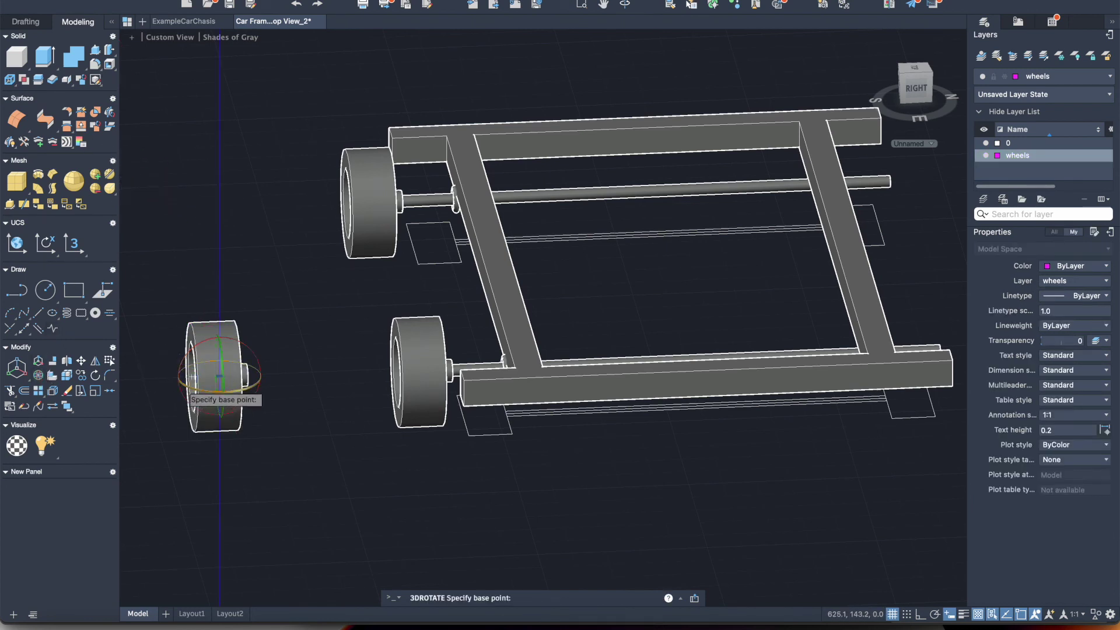
pyautogui.click(194, 376)
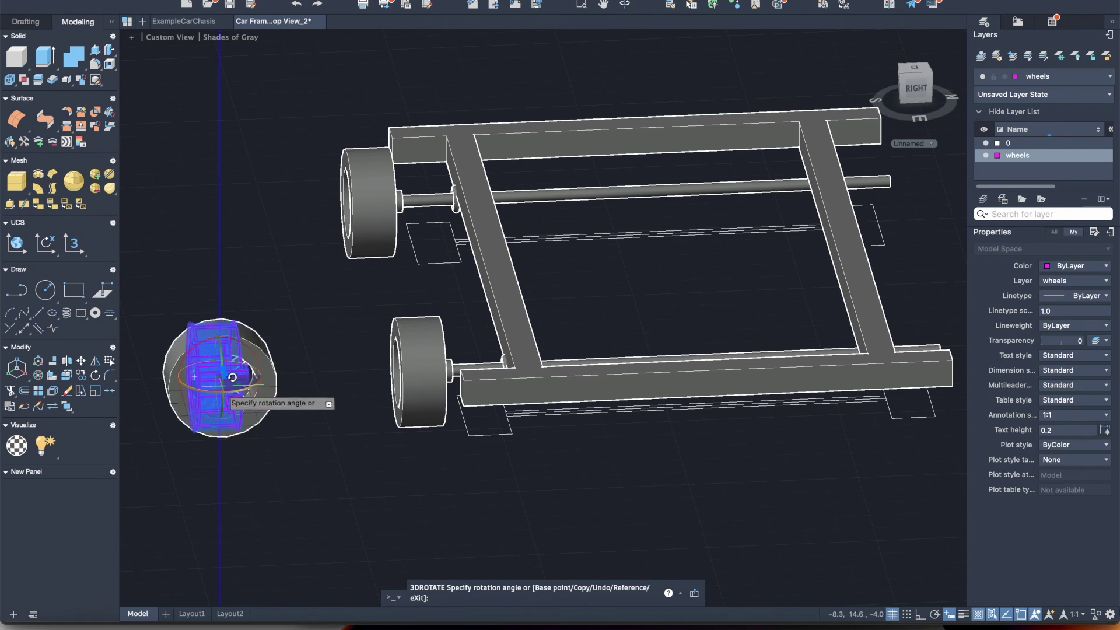
pyautogui.write('10')
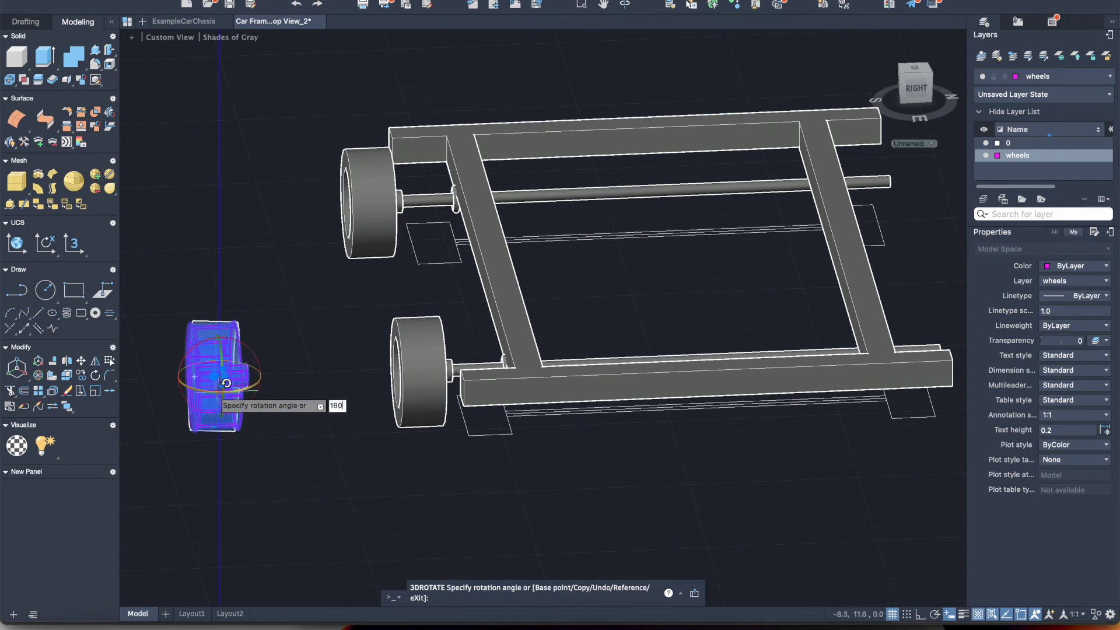
pyautogui.press('Return')
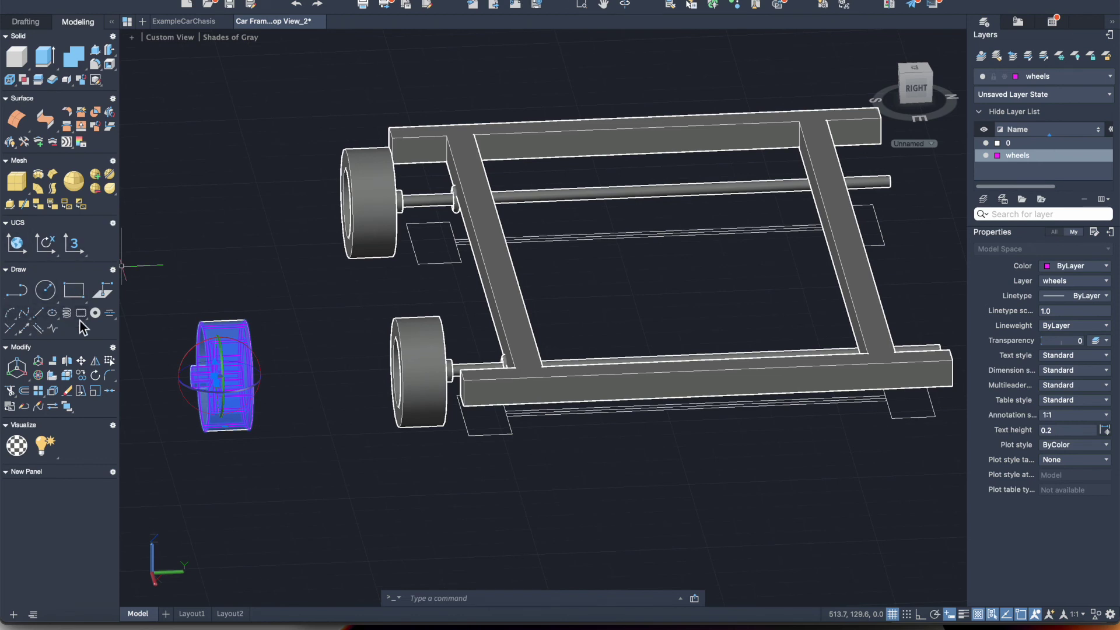
pyautogui.press('Escape')
# - Copy the turned spare wheel by the centre of its hub's end onto the free ends of both axle rods
pyautogui.click(169, 285)
pyautogui.click(274, 466)
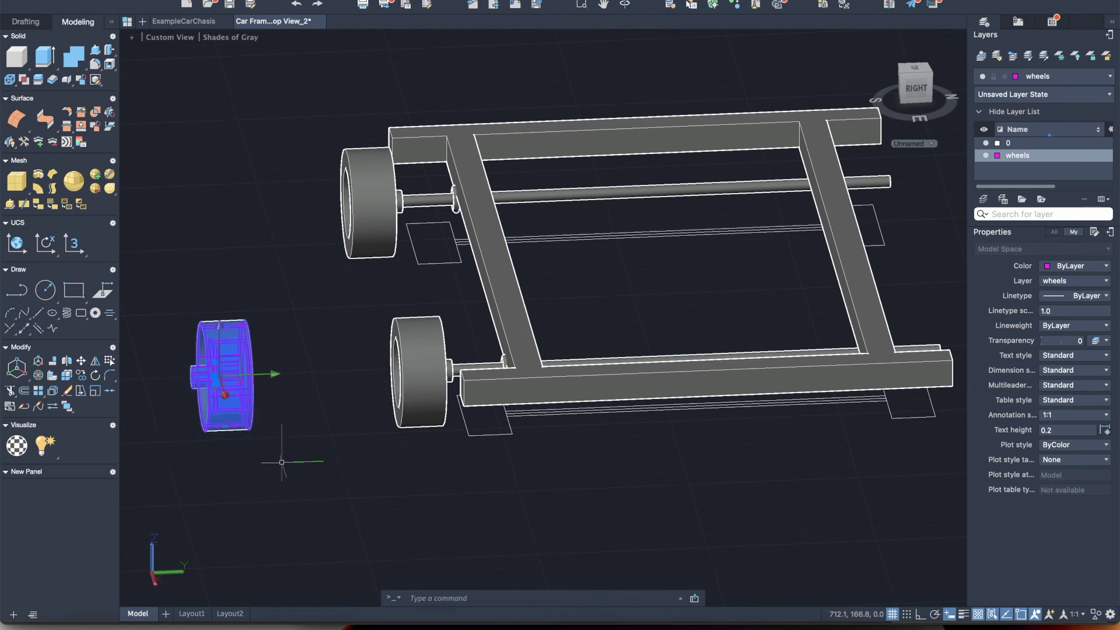
pyautogui.click(82, 375)
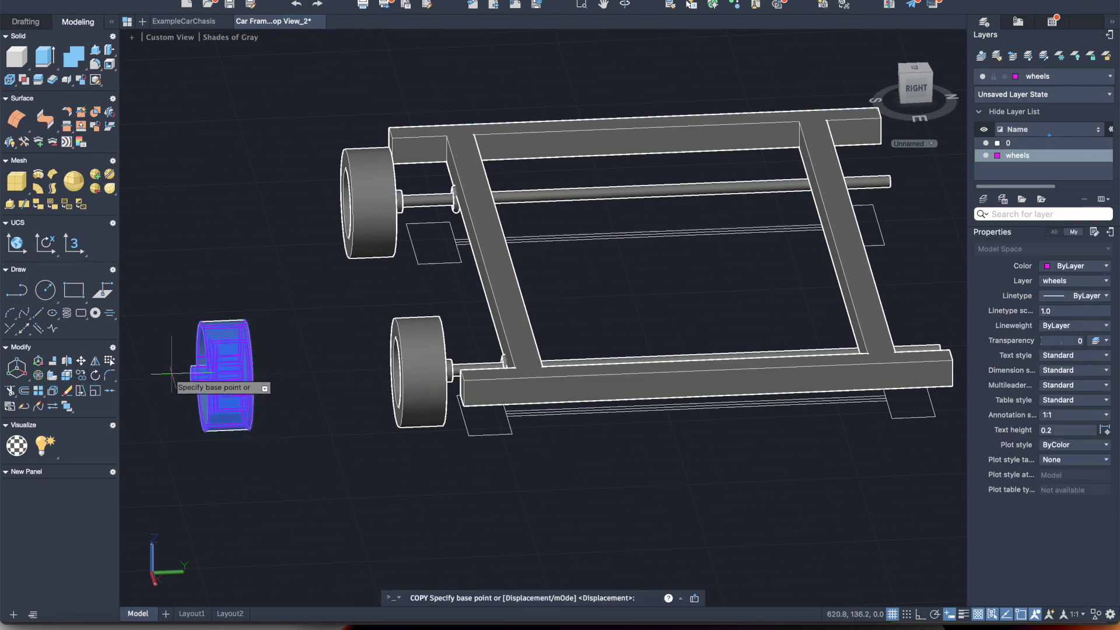
pyautogui.click(189, 376)
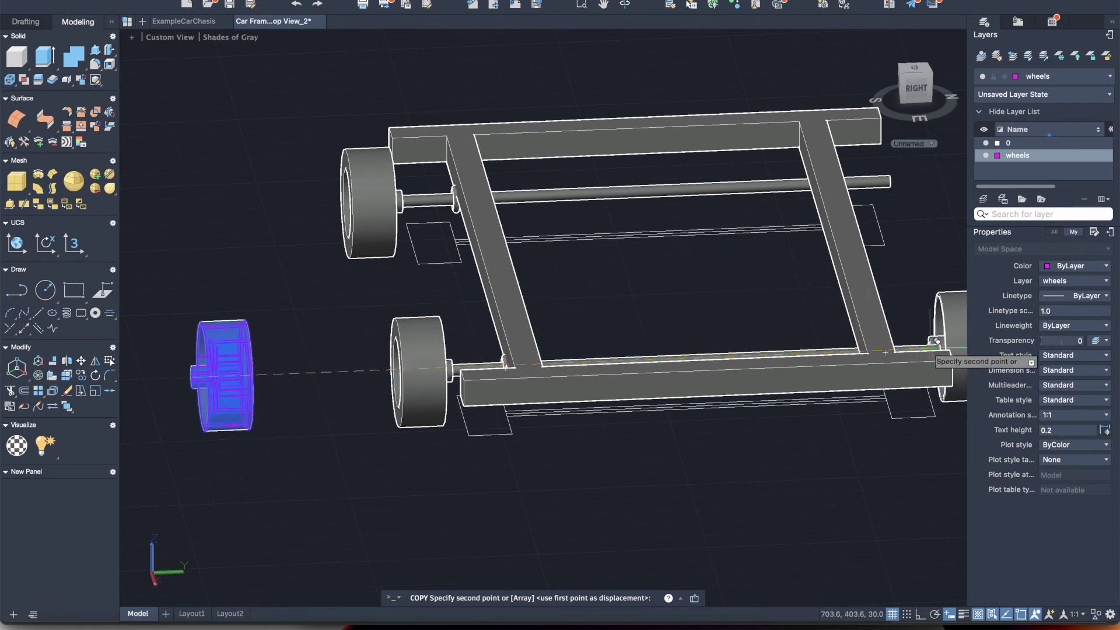
pyautogui.click(942, 345)
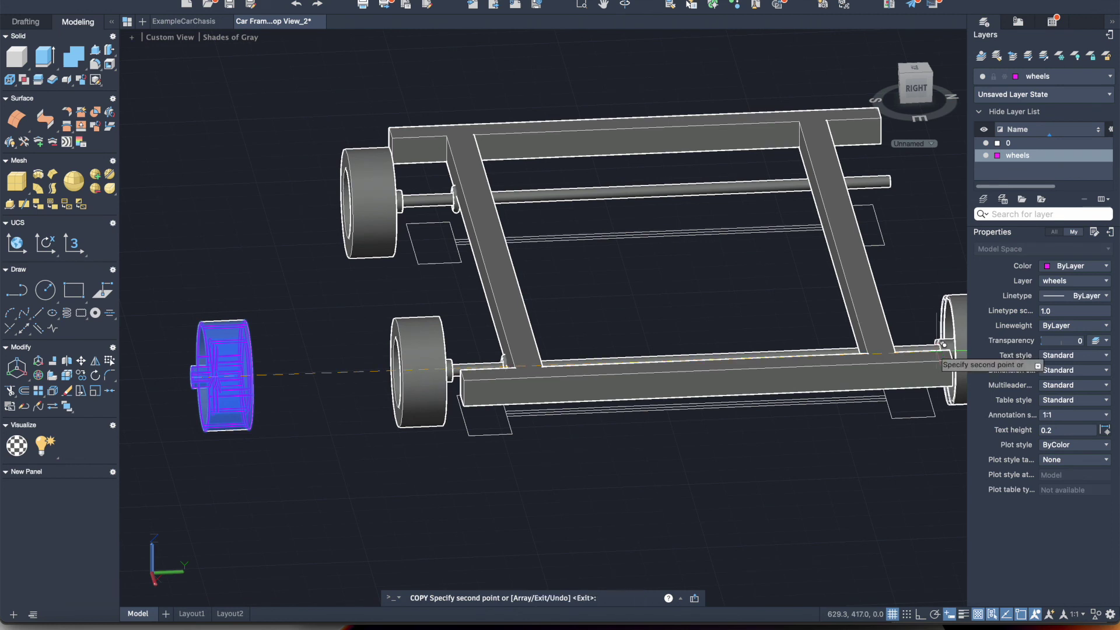
pyautogui.click(892, 178)
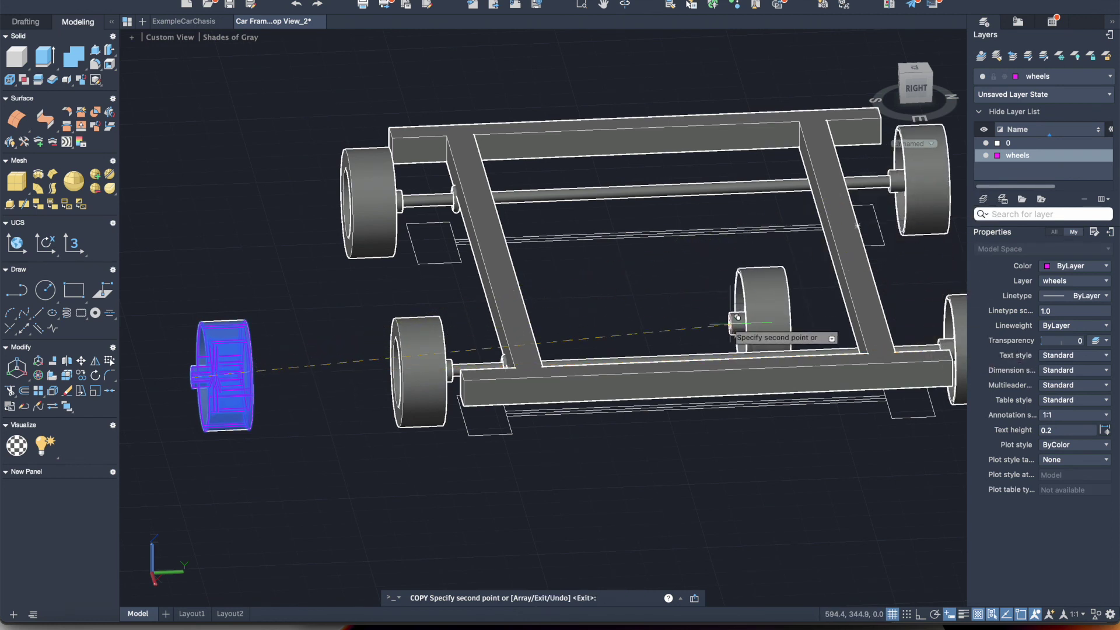
pyautogui.press('Escape')
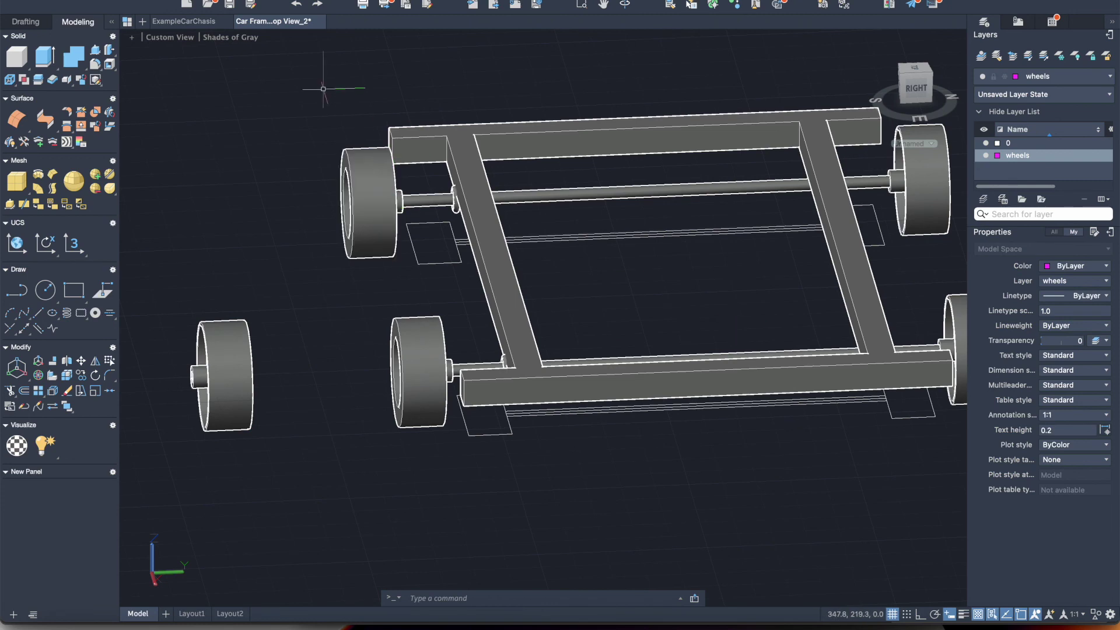
# - Examine the gaps between the four mounted wheels and the chassis rails in the Top view
pyautogui.click(162, 38)
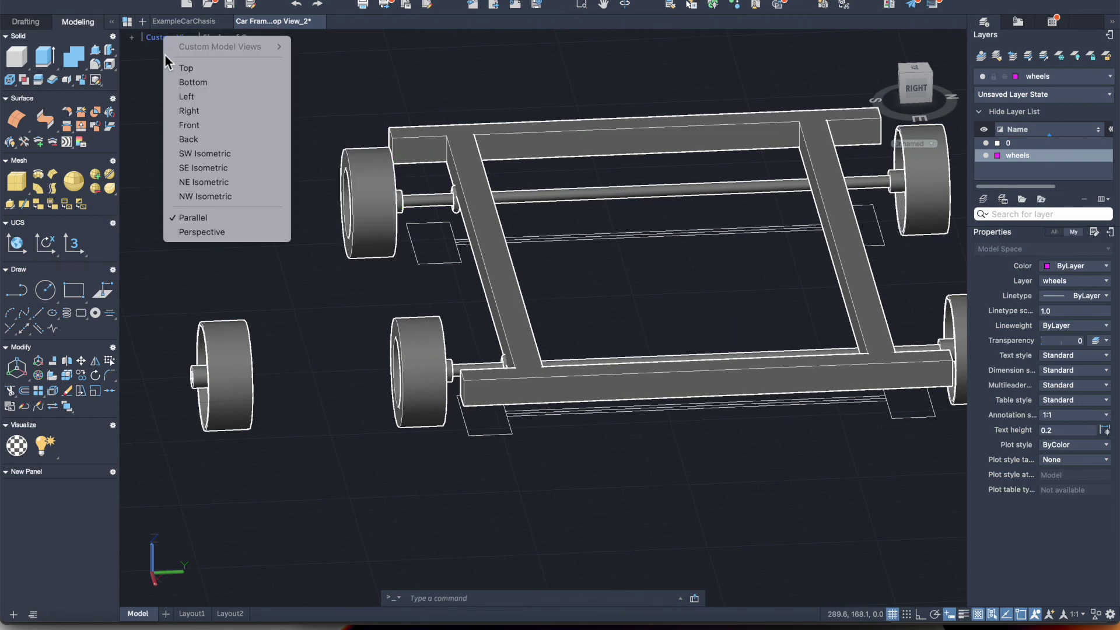
pyautogui.click(178, 68)
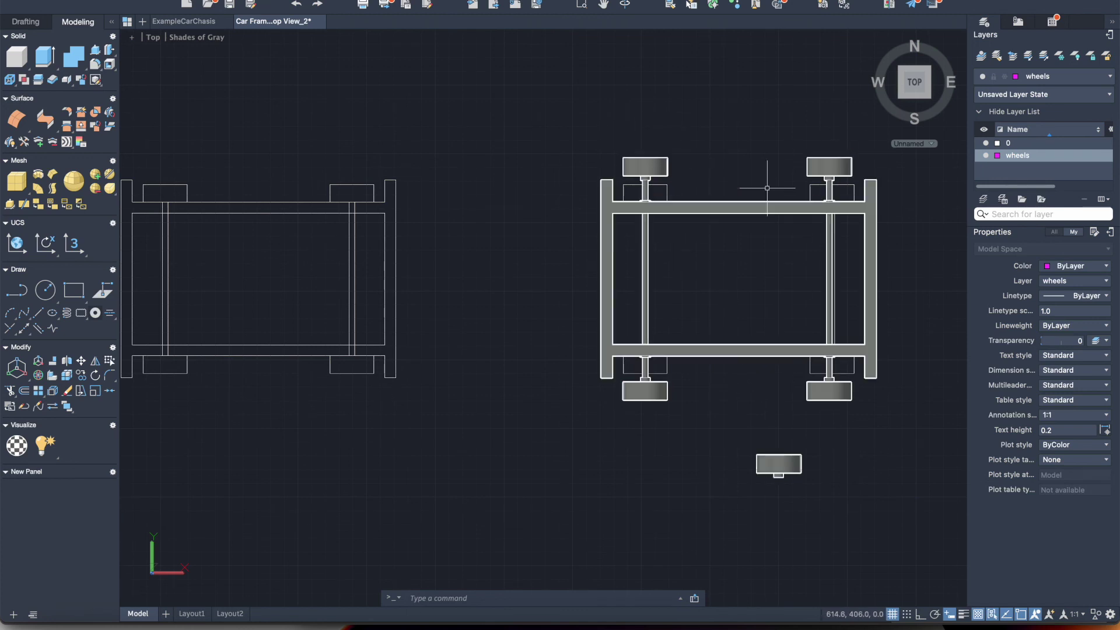
pyautogui.scroll(1, 767, 188)
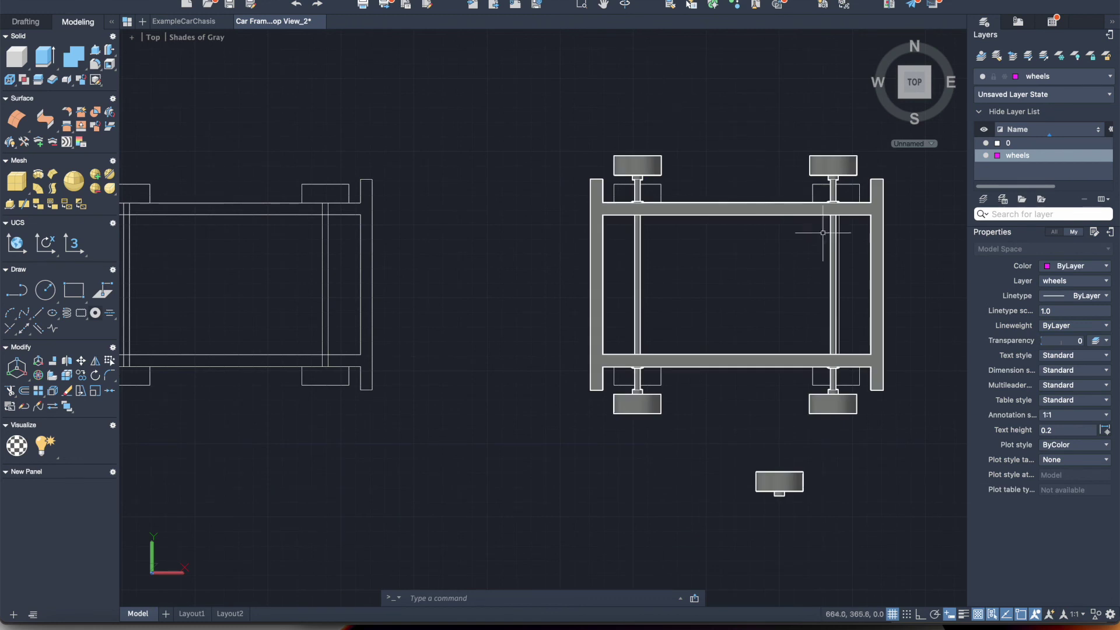
pyautogui.click(491, 256)
pyautogui.click(706, 257)
pyautogui.scroll(4, 732, 263)
pyautogui.scroll(-5, 732, 263)
pyautogui.scroll(3, 732, 263)
pyautogui.moveTo(733, 263)
pyautogui.mouseDown(button='middle')
pyautogui.moveTo(666, 261)
pyautogui.moveTo(613, 284)
pyautogui.mouseUp(button='middle')
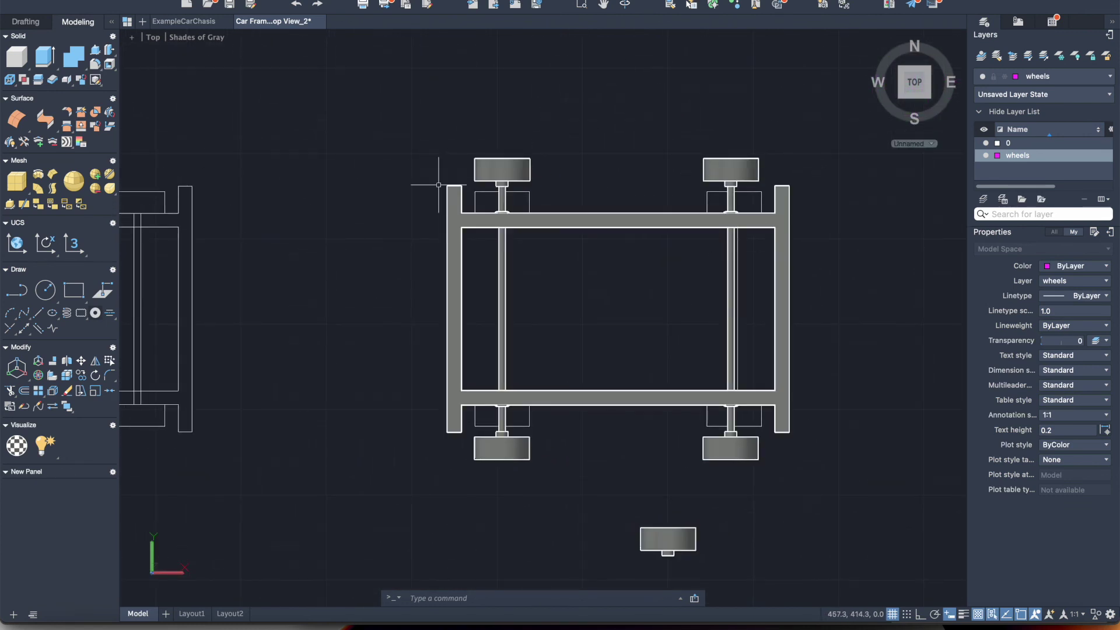
# - Move the two wheels on the chassis's north side 20 units inward along the Y axis
pyautogui.click(463, 140)
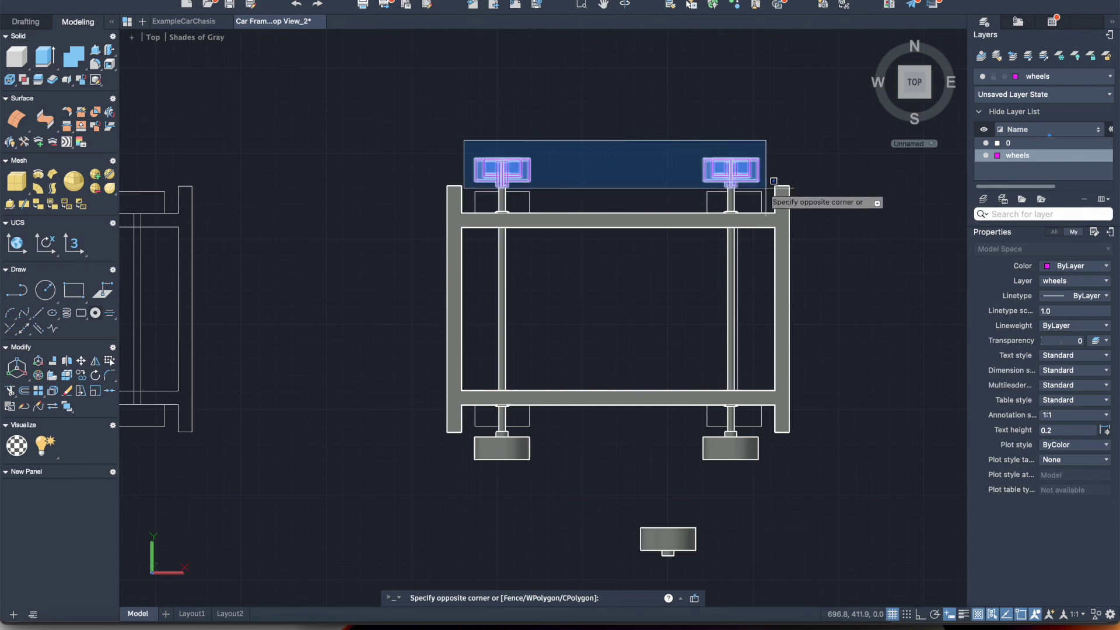
pyautogui.click(773, 181)
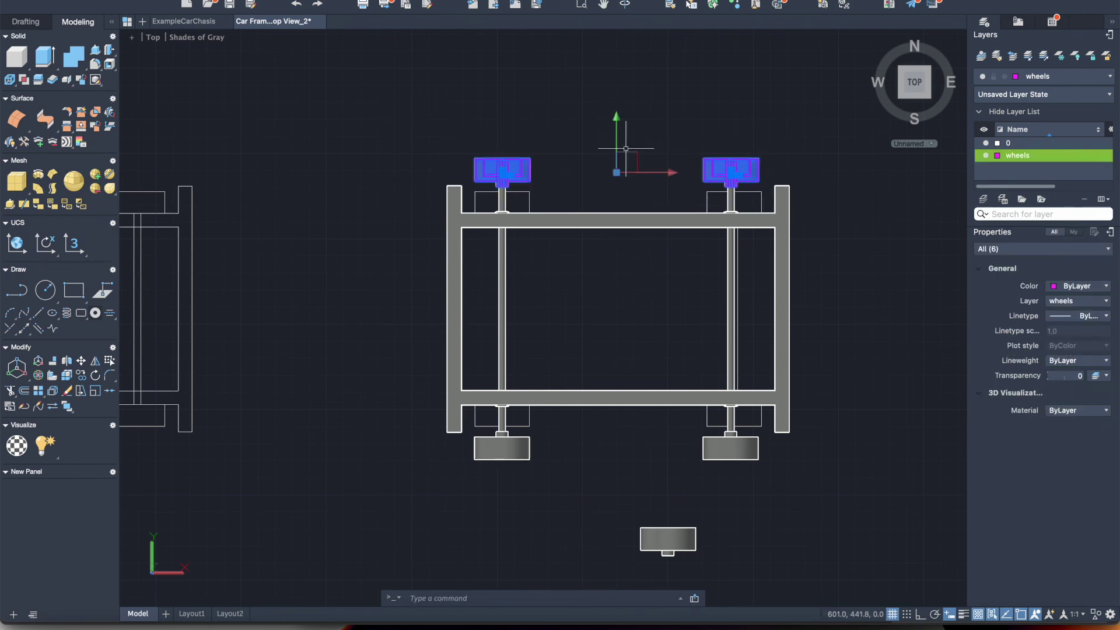
pyautogui.click(630, 157)
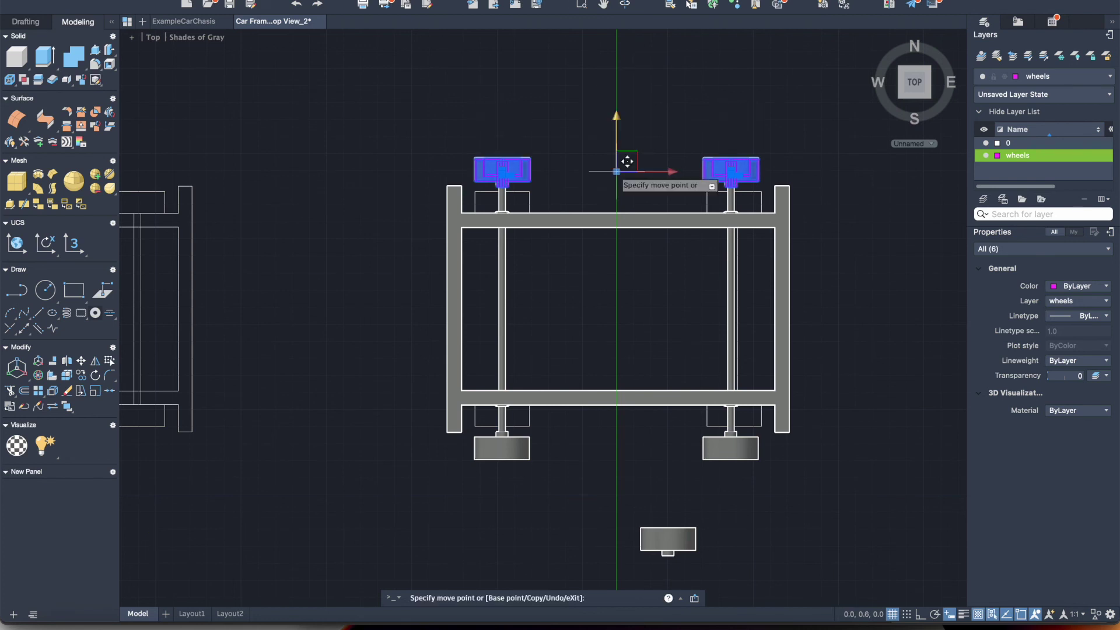
pyautogui.write('20')
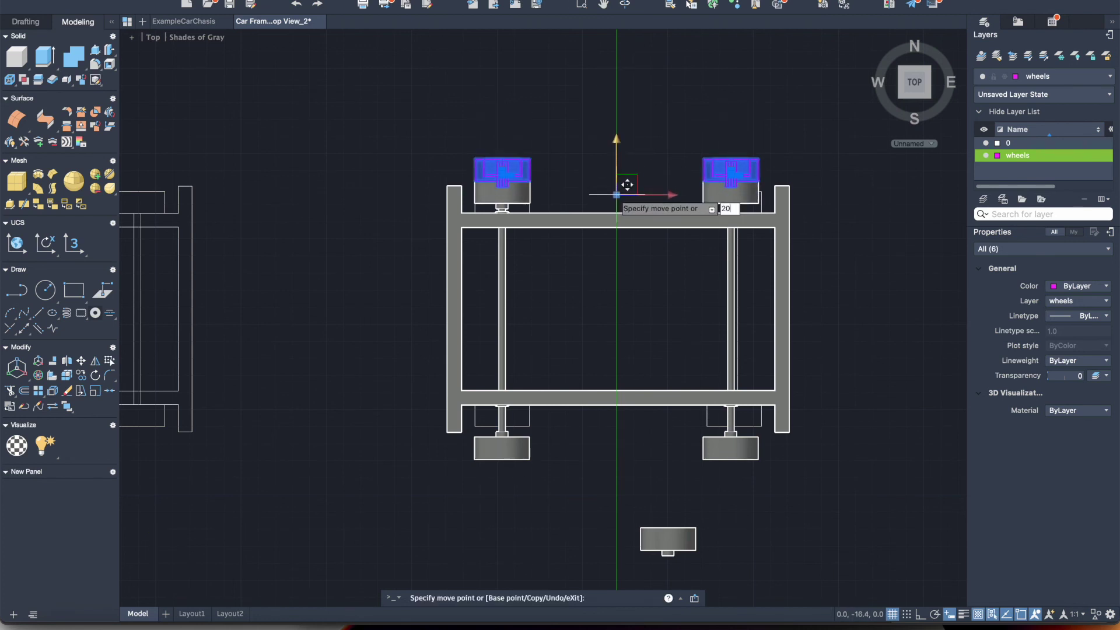
pyautogui.press('Return')
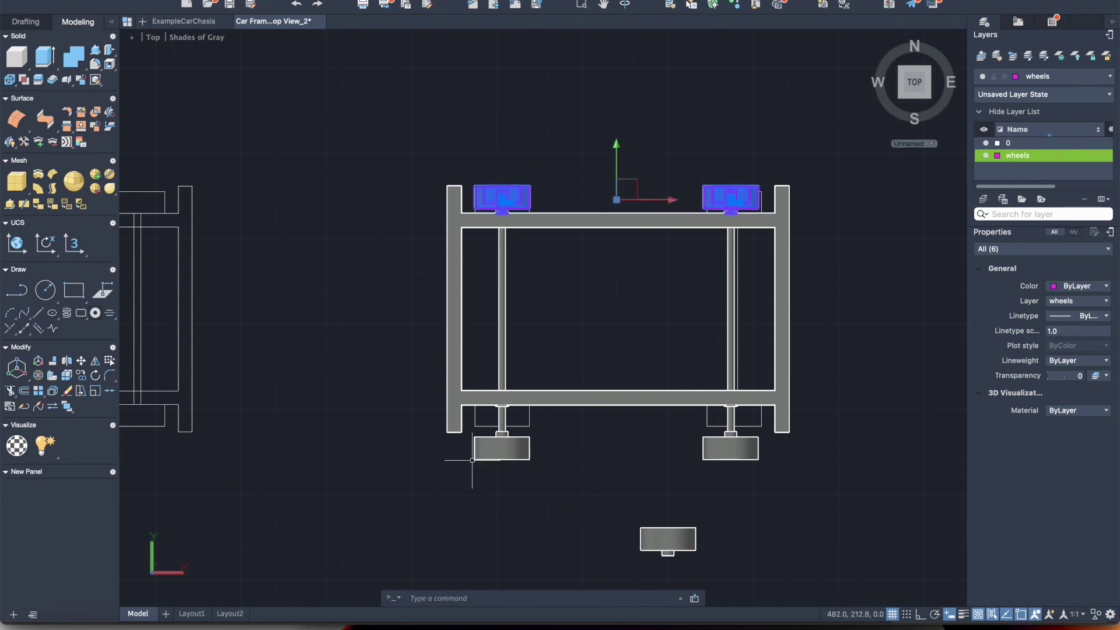
pyautogui.press('Escape')
# - Move the two mounted wheels on the south side inward along the Y axis by the same distance as the opposite pair
pyautogui.click(456, 480)
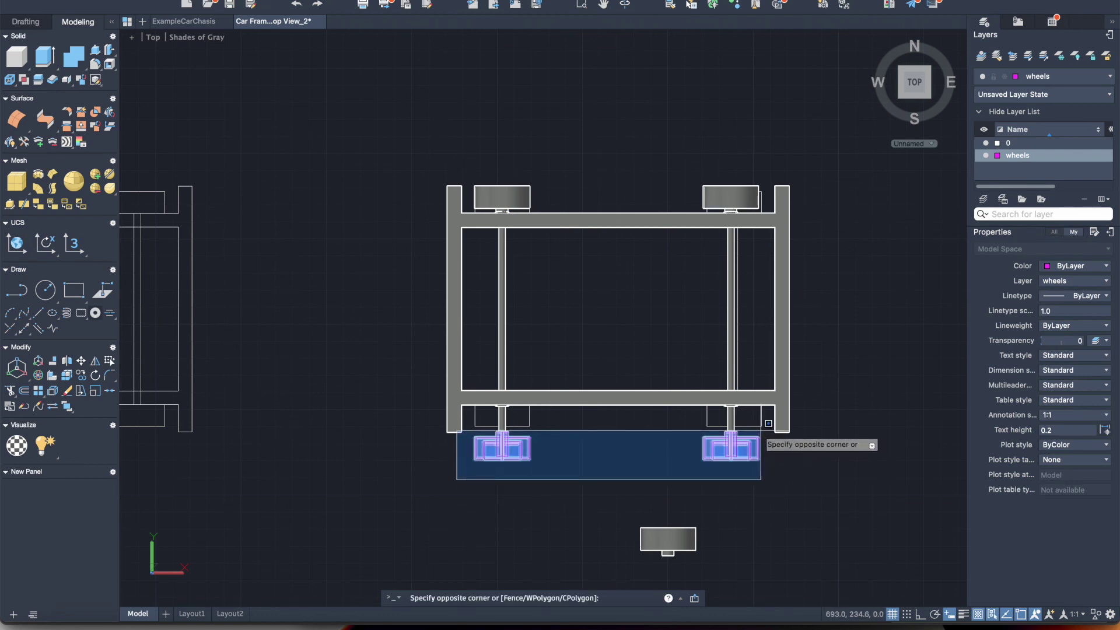
pyautogui.click(760, 429)
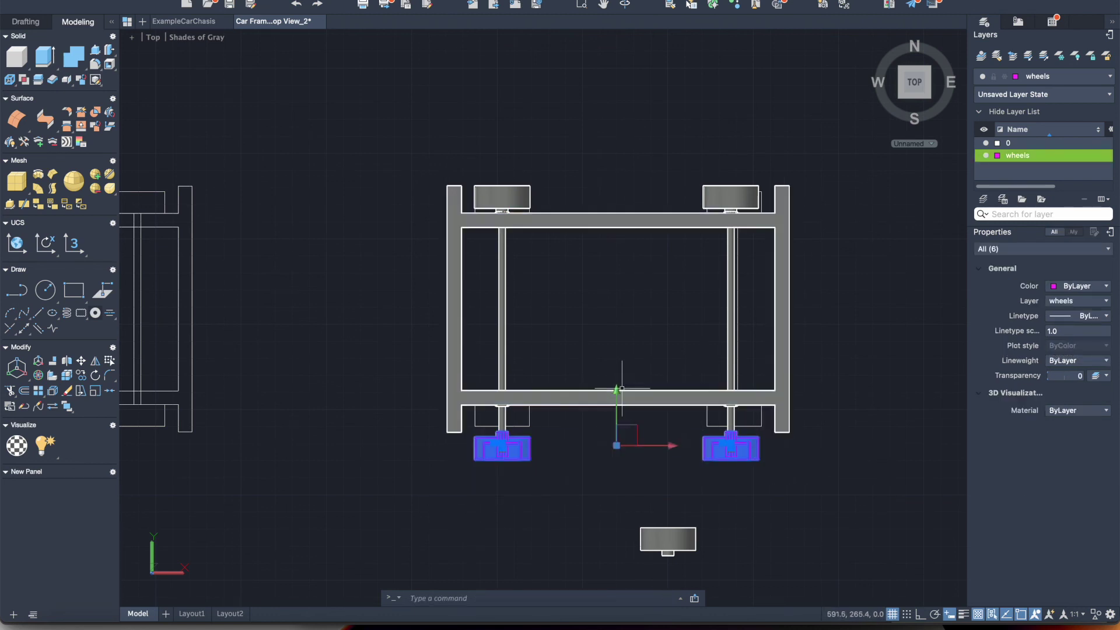
pyautogui.click(617, 434)
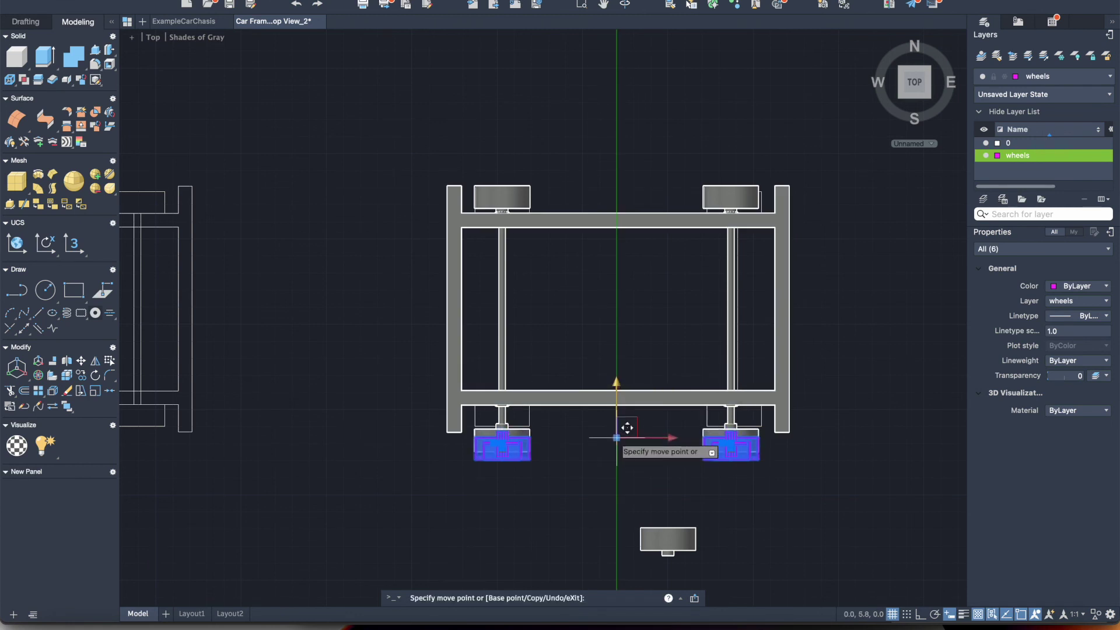
pyautogui.press('Return')
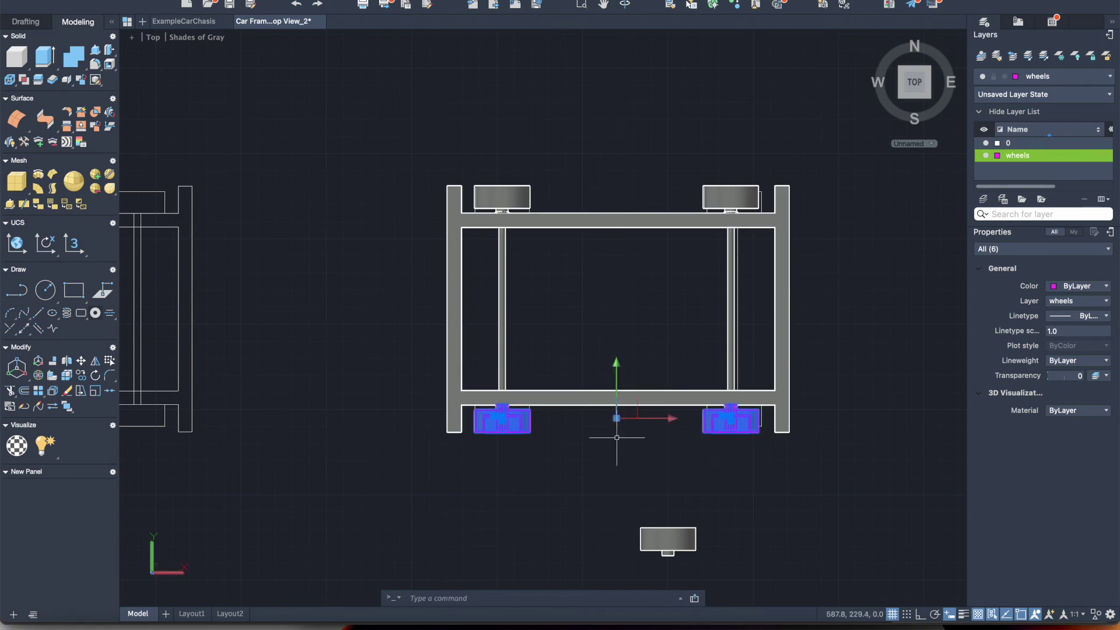
pyautogui.press('Escape')
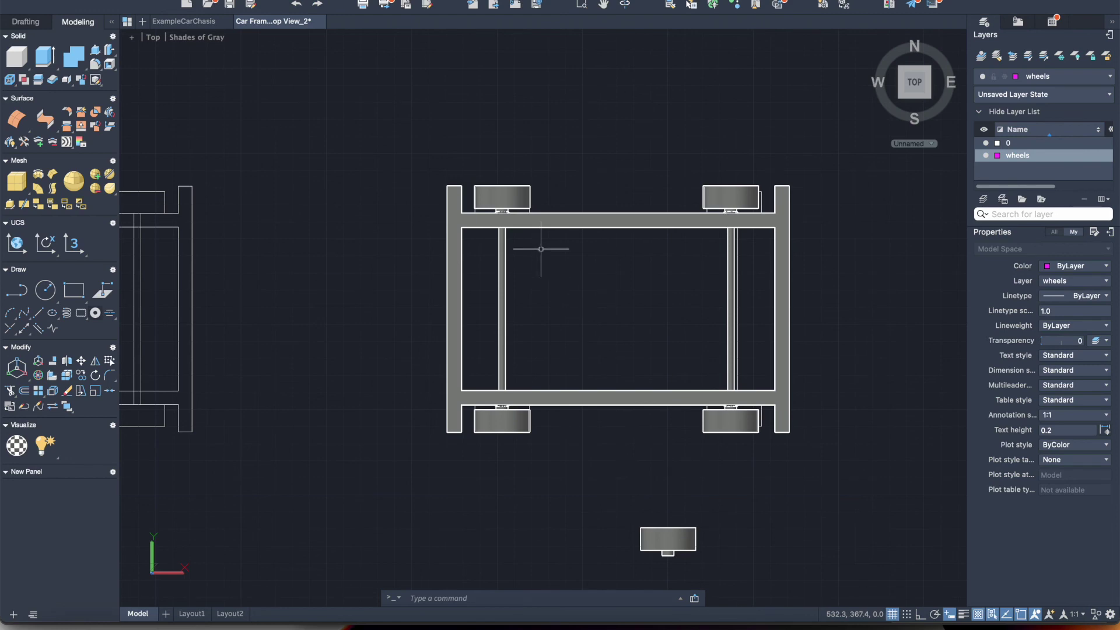
# - Examine the assembled chassis and its four wheels from the SE Isometric view and from several orbited angles
pyautogui.click(155, 38)
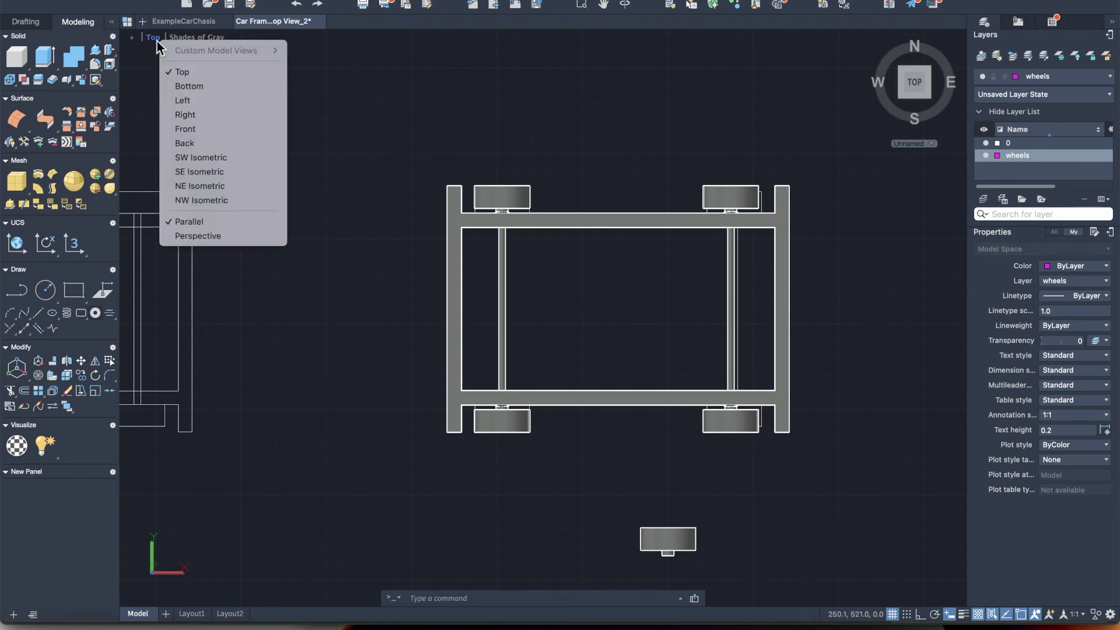
pyautogui.click(199, 172)
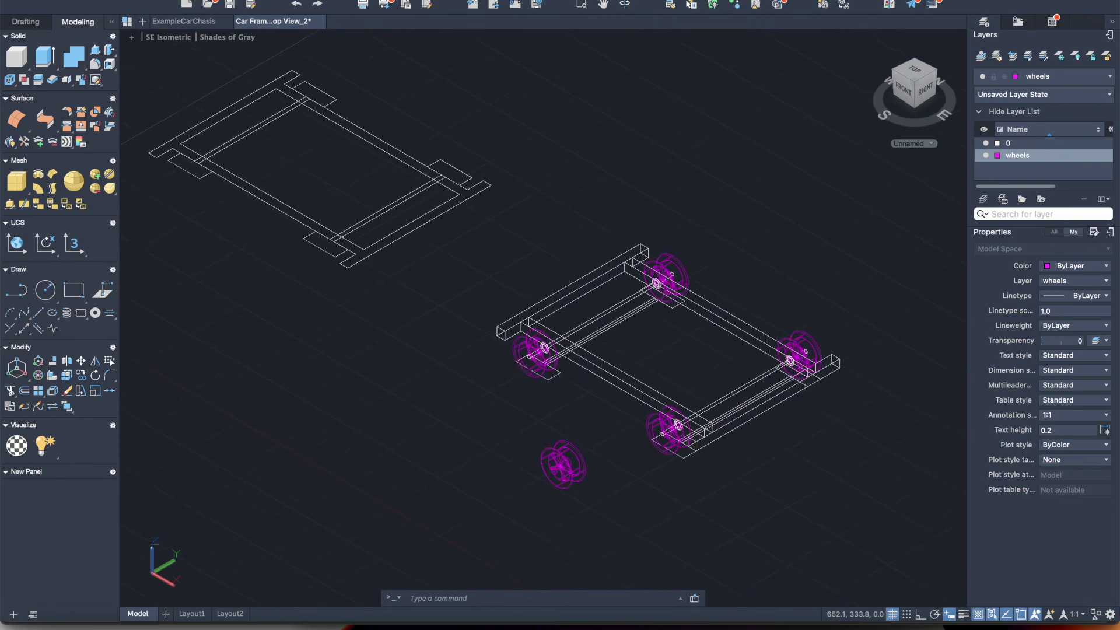
pyautogui.click(625, 6)
pyautogui.moveTo(768, 387); pyautogui.dragTo(573, 375)
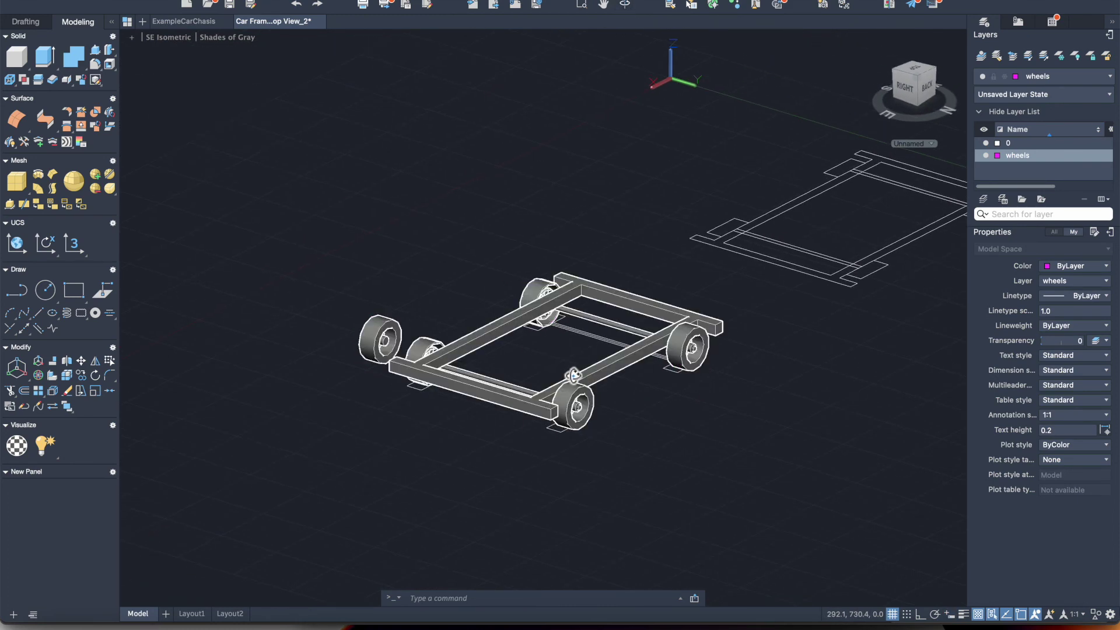
pyautogui.moveTo(605, 462); pyautogui.dragTo(722, 457)
pyautogui.moveTo(572, 431)
pyautogui.mouseDown()
pyautogui.moveTo(680, 455)
pyautogui.moveTo(668, 460)
pyautogui.mouseUp()
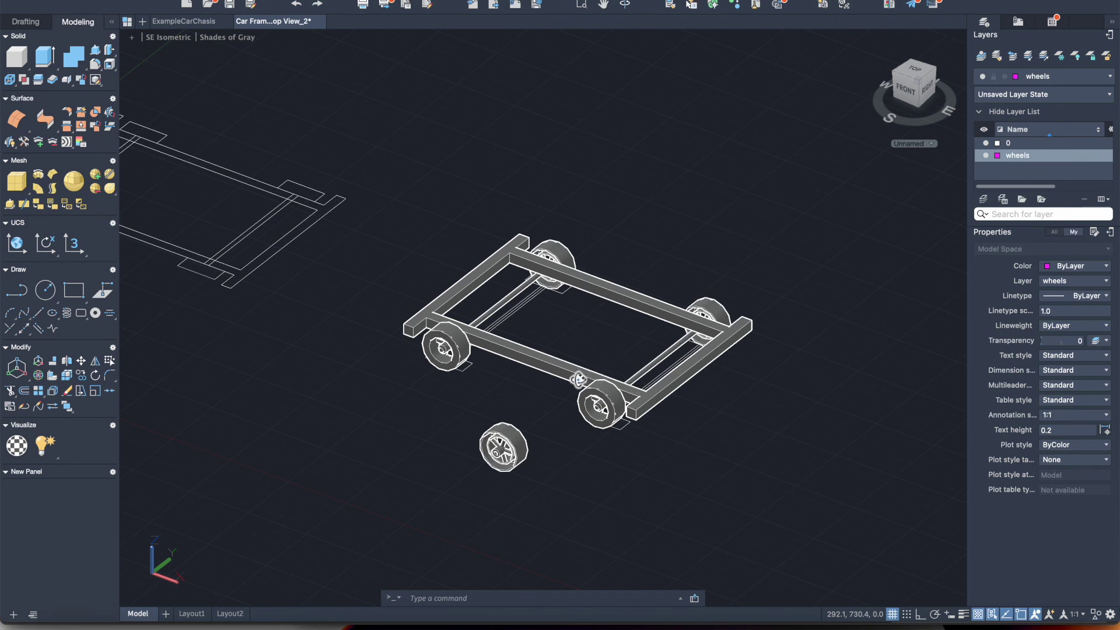